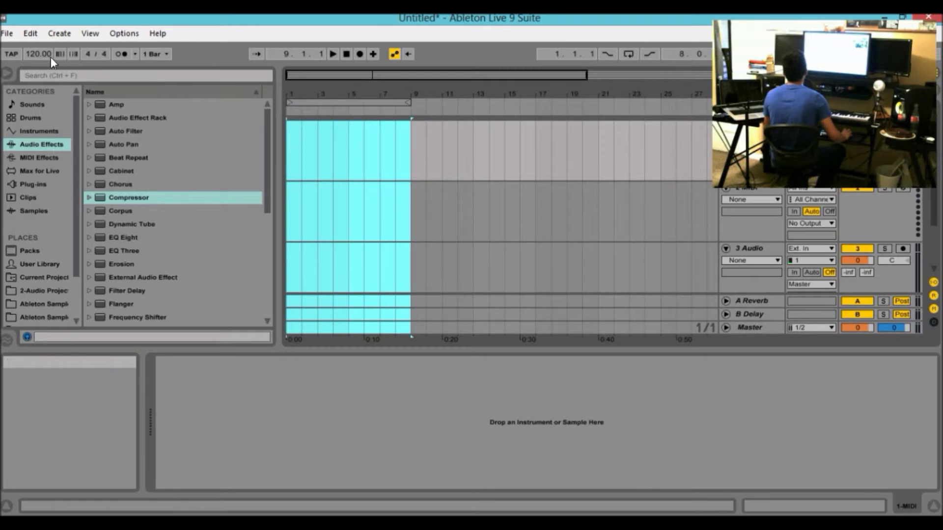
Step: Set the project tempo to 128 BPM
drag(38, 54, 36, 53)
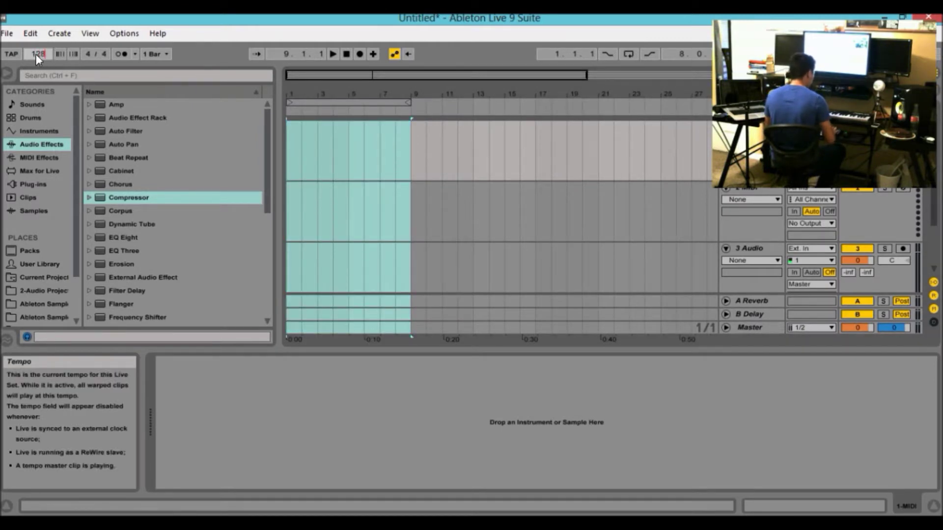
key(Return)
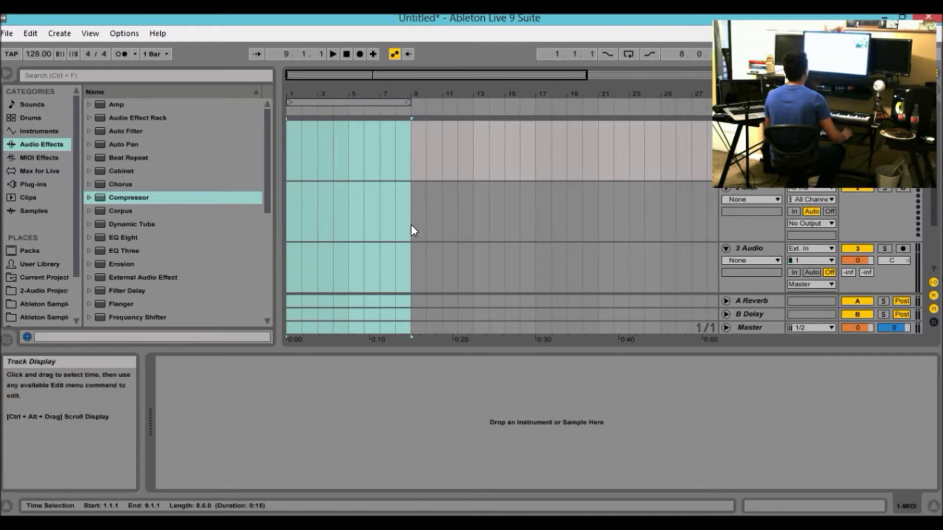
Step: Extend the end of the arrangement loop to bar 17 and return it to bar 9
click(408, 102)
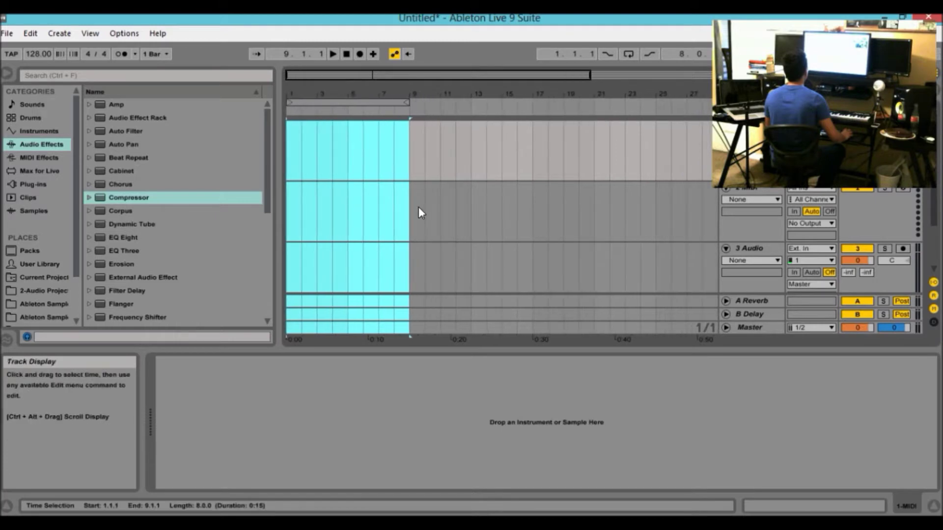
click(419, 207)
click(409, 201)
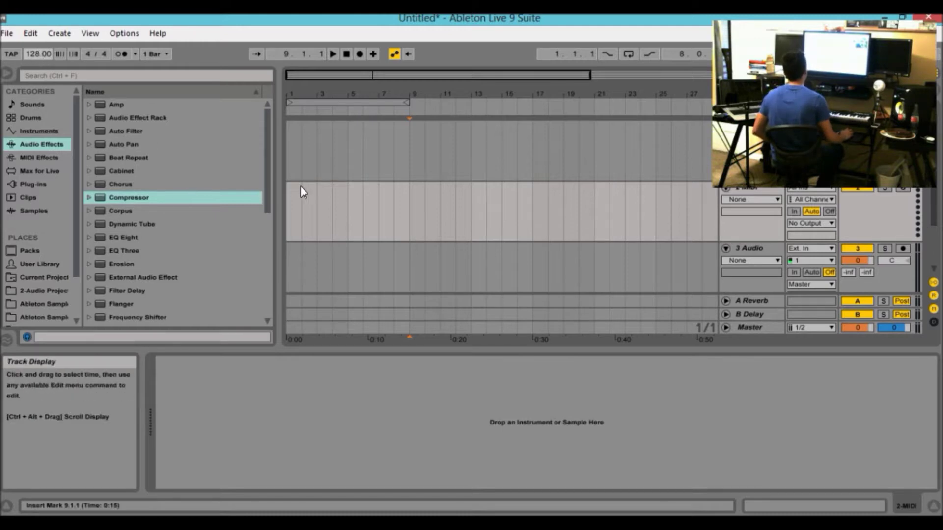
drag(406, 76, 406, 51)
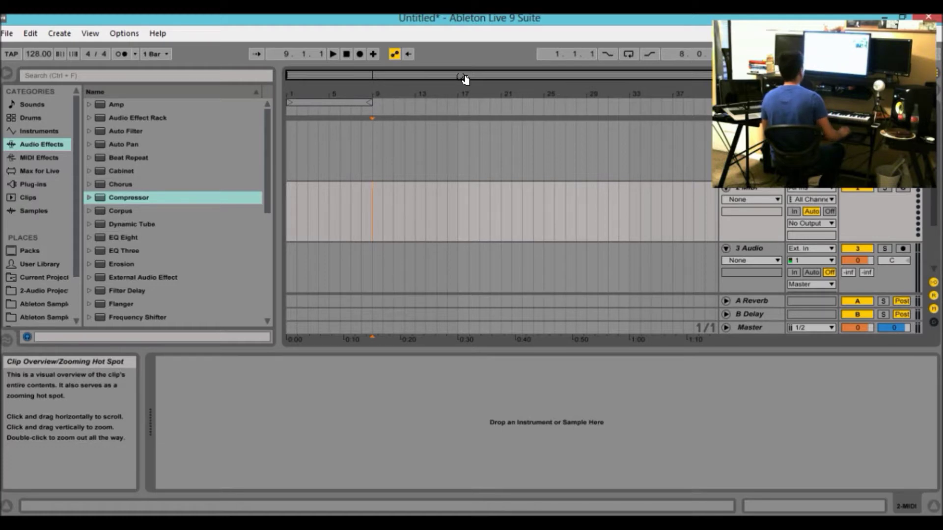
click(370, 101)
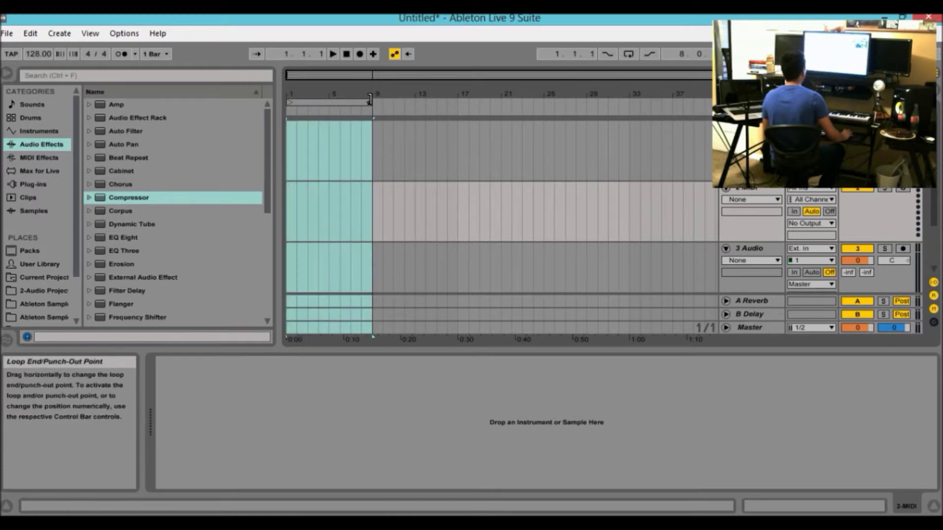
drag(369, 99, 455, 99)
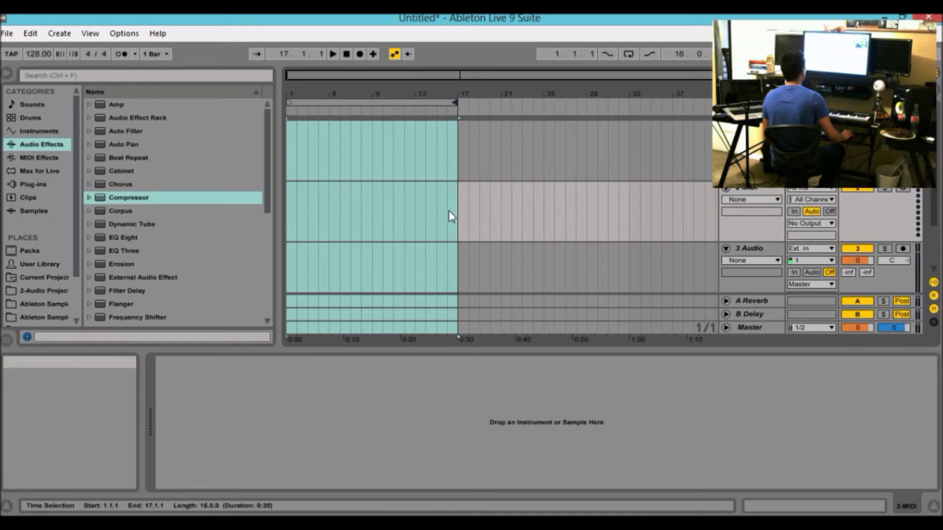
drag(445, 84, 437, 148)
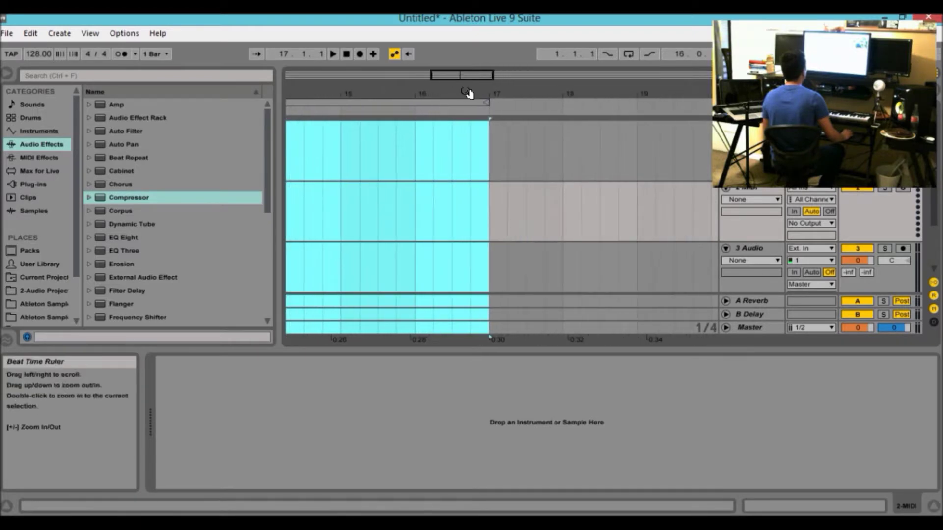
drag(444, 76, 443, 49)
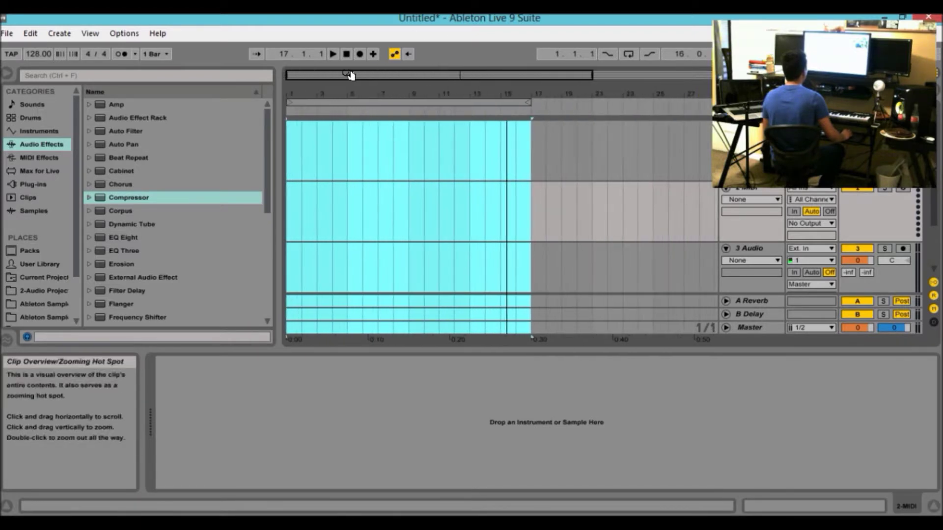
drag(532, 102, 406, 101)
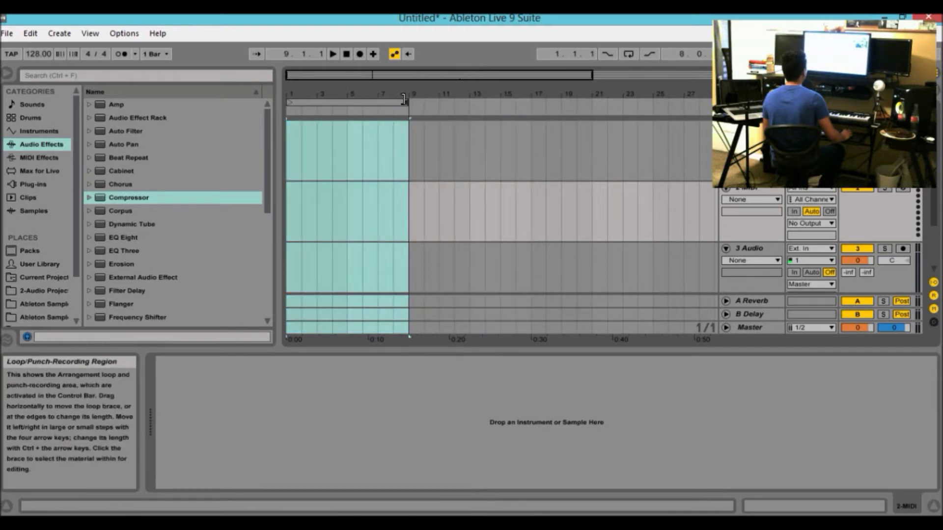
Step: Insert an empty eight-bar MIDI clip on the first MIDI track, from bar 1 to bar 9
click(397, 90)
drag(398, 102, 308, 123)
click(470, 147)
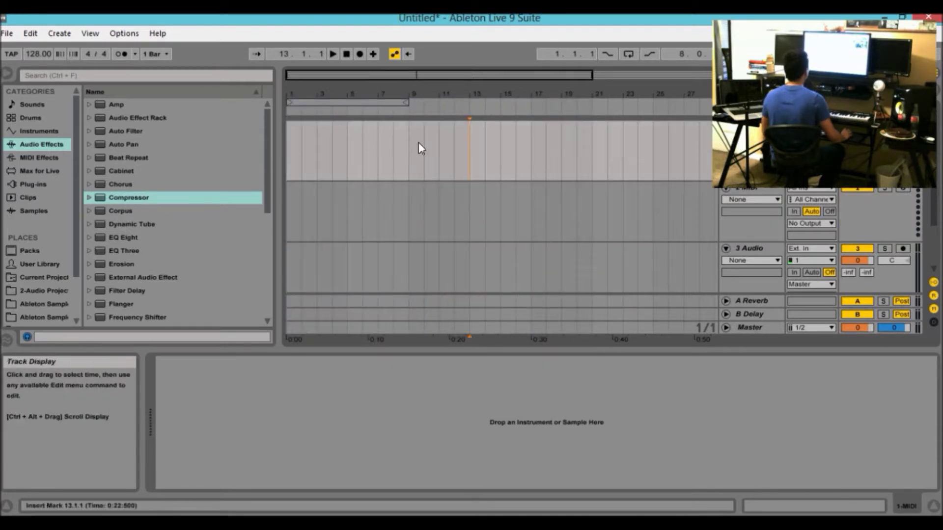
drag(380, 90, 382, 83)
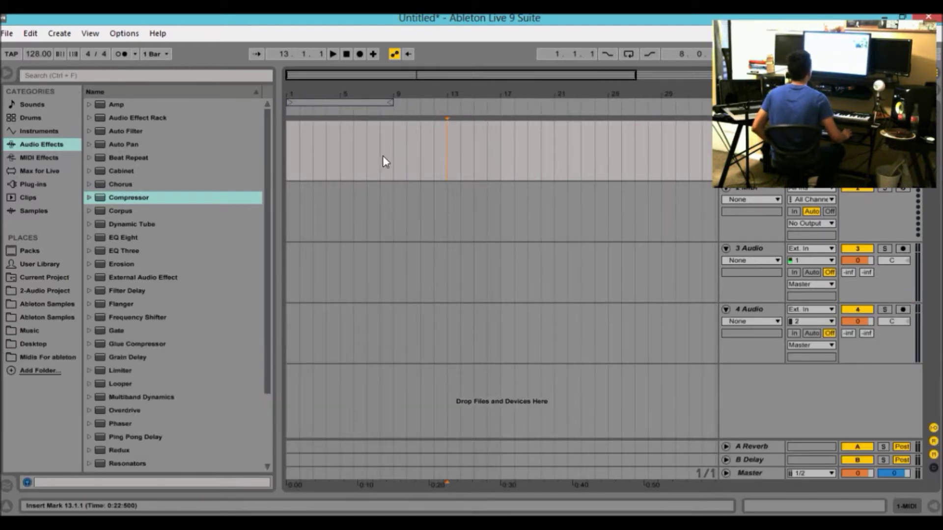
drag(393, 140, 248, 158)
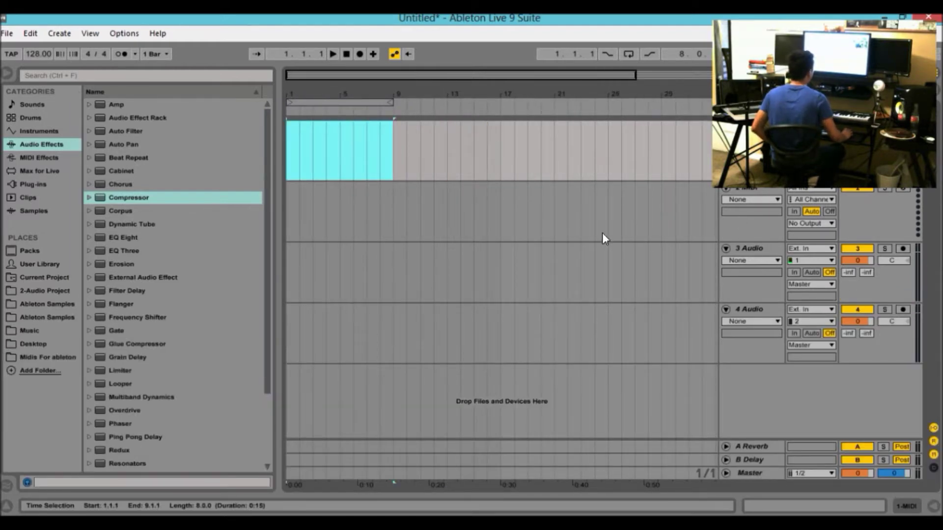
key(ctrl+shift+m)
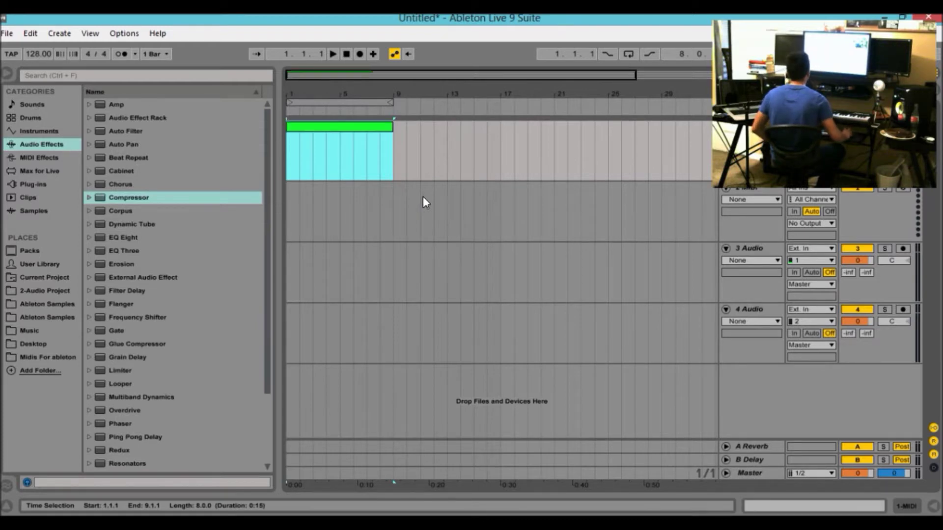
click(423, 196)
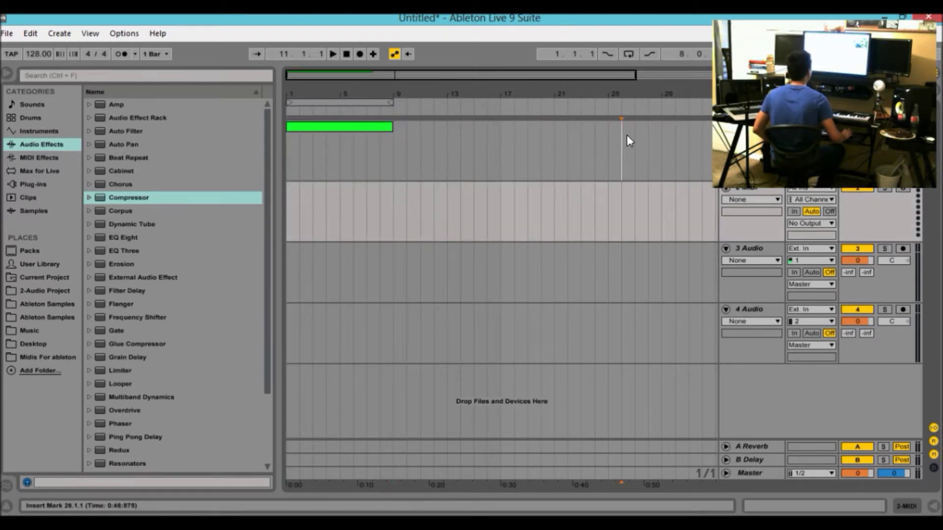
click(622, 137)
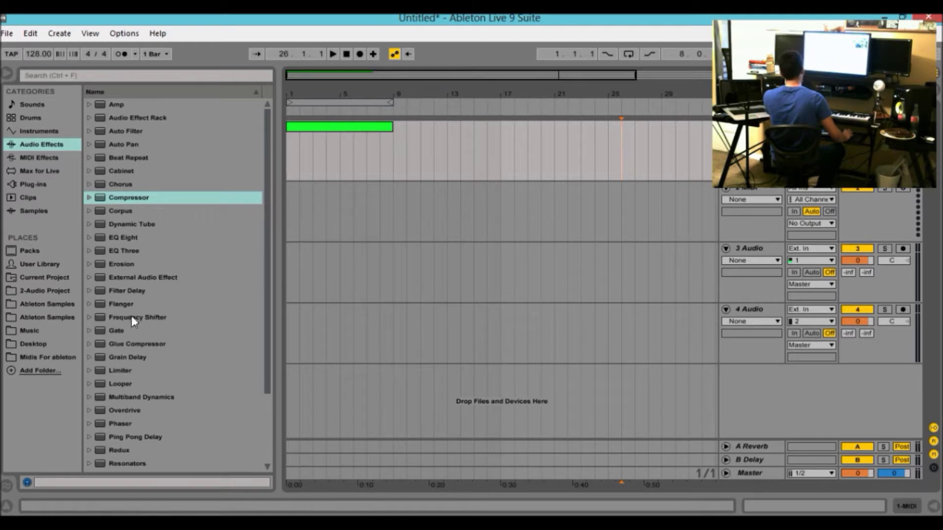
Step: Look through the subfolders of VEC Vol. 3 in the Ableton Samples library and collapse the folder again
click(66, 305)
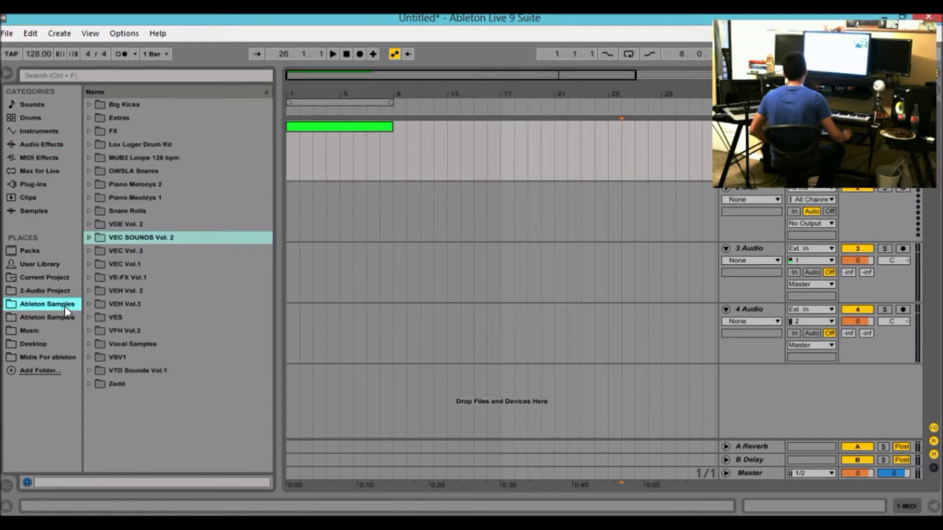
click(142, 250)
key(Right)
key(Down)
key(Down)
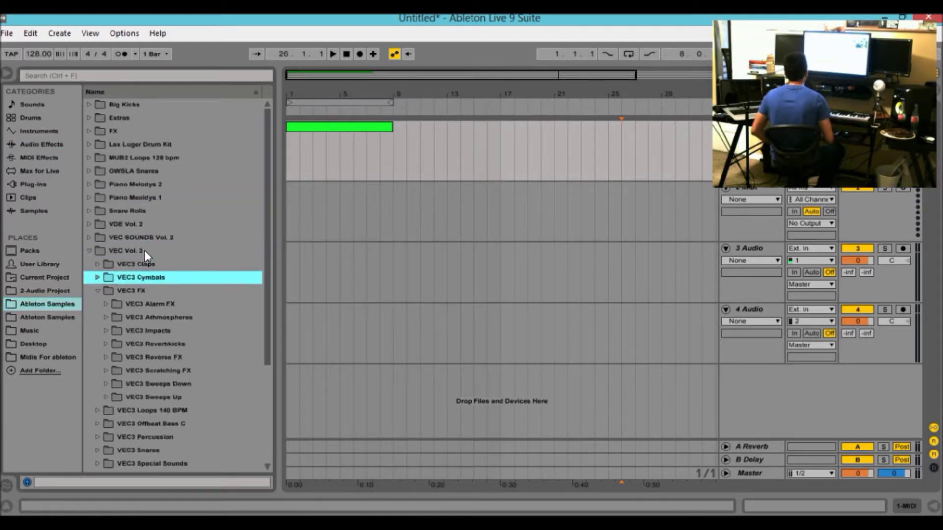
key(Down)
key(Left)
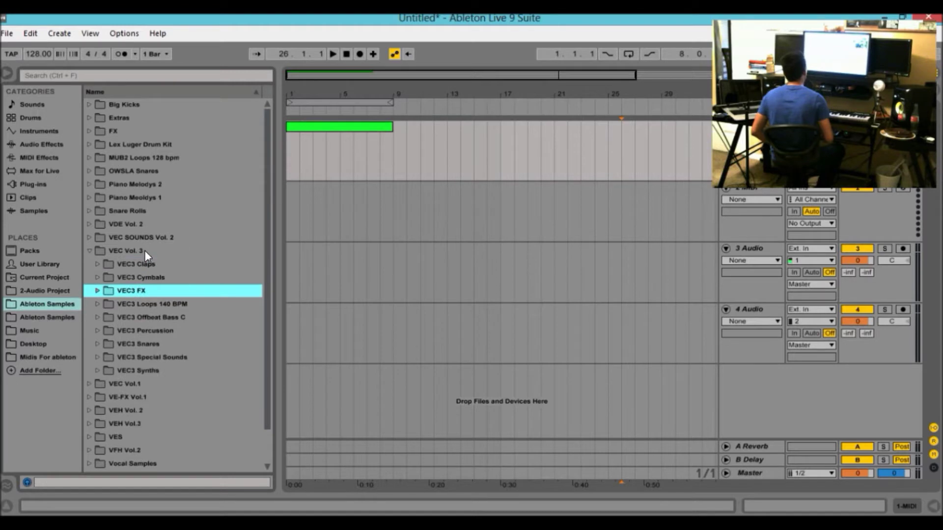
key(Up)
key(Down)
key(Down)
key(Down)
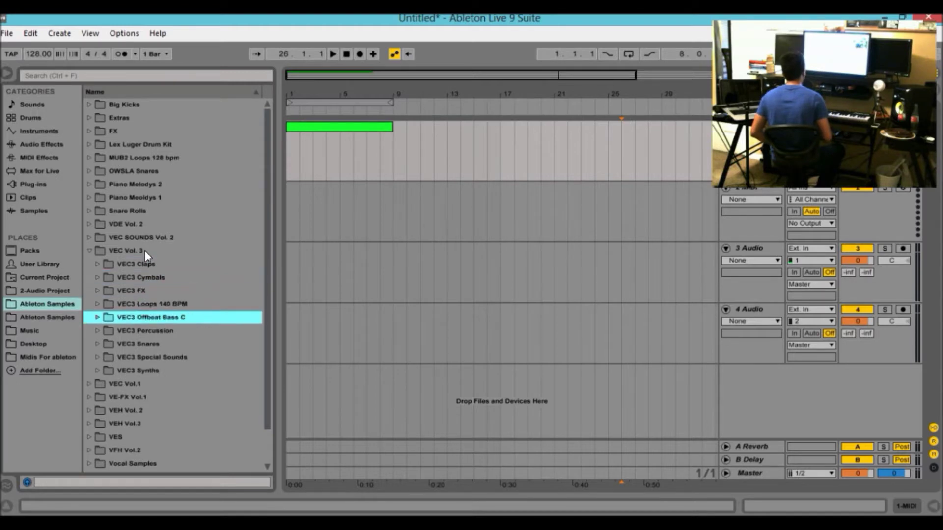
key(Down)
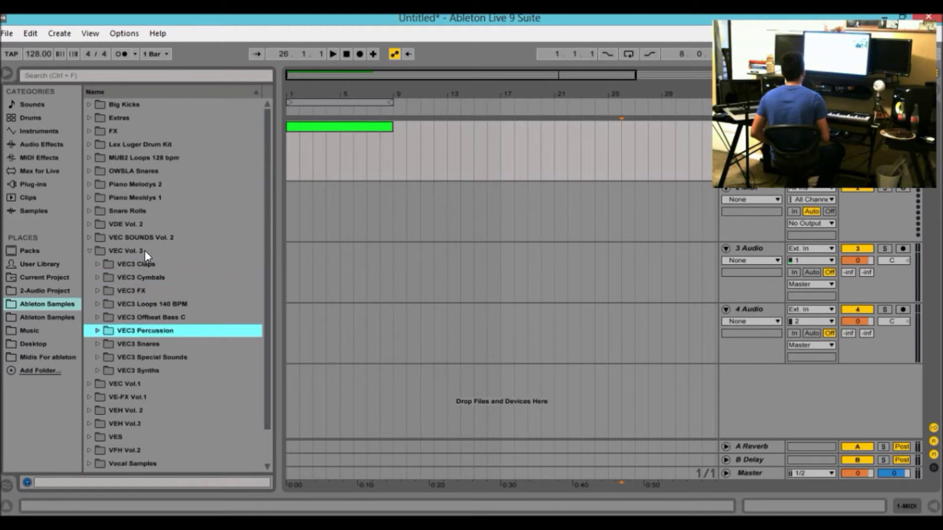
key(Up)
key(Up)
key(Up)
key(Up)
key(Down)
key(Down)
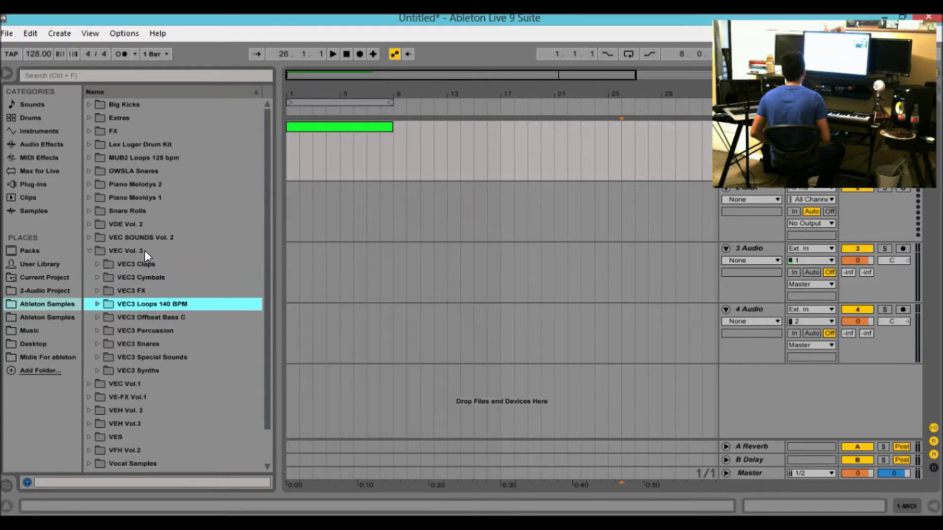
key(Down)
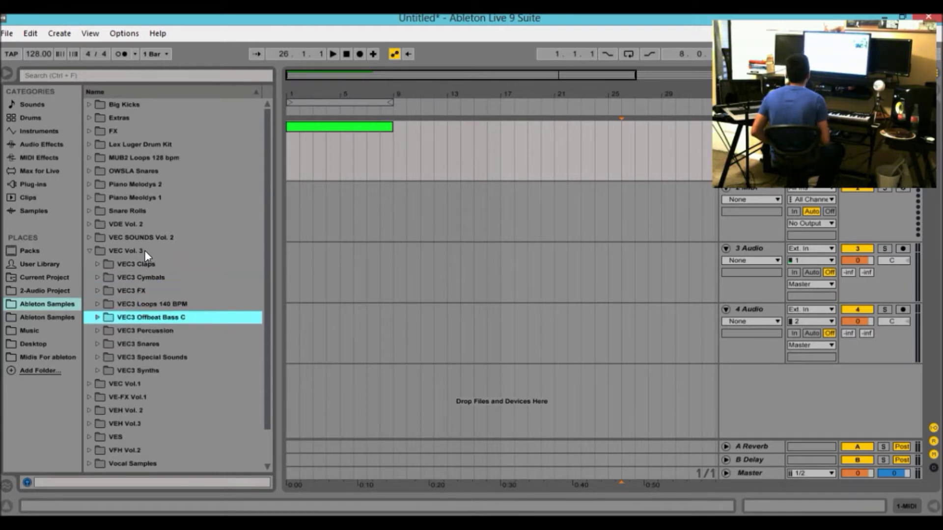
key(Up)
key(Up)
key(Up)
key(Up)
key(Up)
key(Left)
Step: Audition the first kick samples in the Big Kicks folder and collapse the folder again
key(Up)
key(Up)
key(Up)
key(Up)
key(Up)
key(Up)
key(Up)
key(Up)
key(Up)
key(Up)
key(Up)
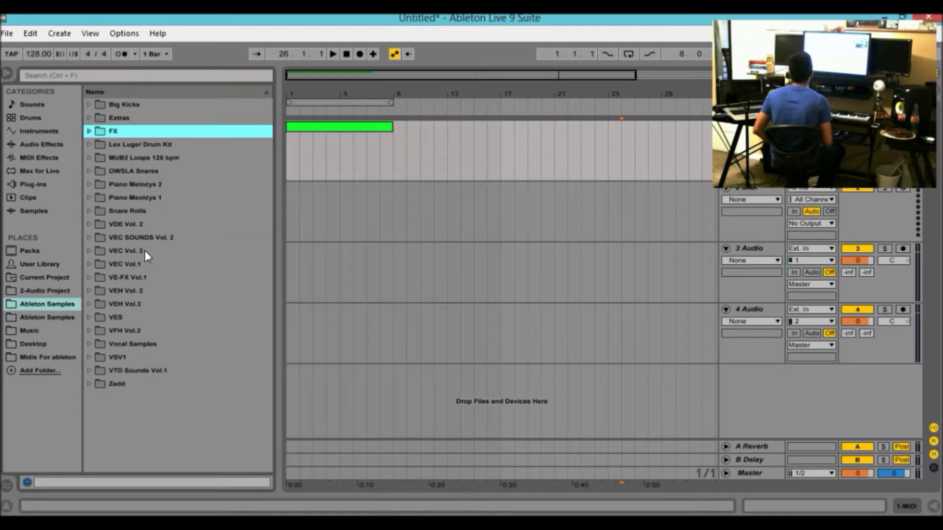
key(Right)
key(Down)
key(Down)
key(Down)
key(Down)
key(Down)
key(Down)
key(Down)
key(Down)
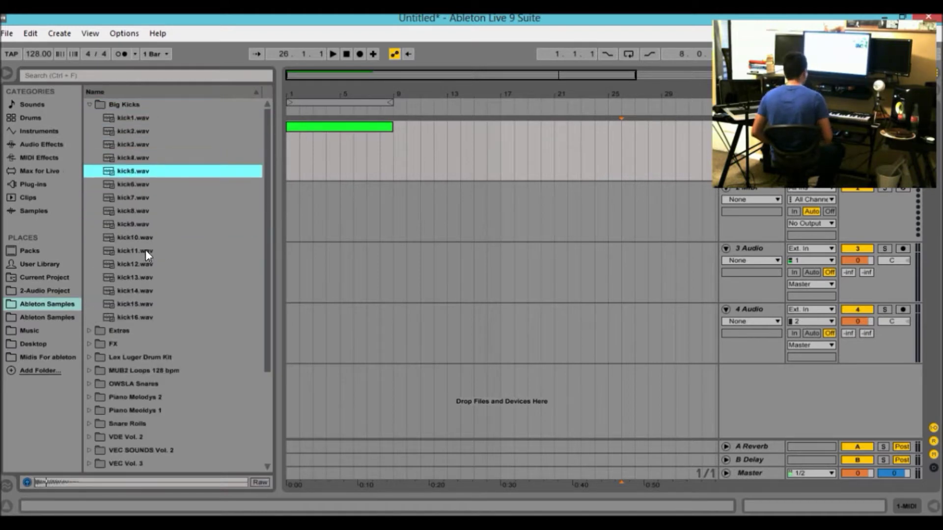
key(Up)
key(Up)
key(Up)
key(Up)
key(Up)
key(Up)
key(Left)
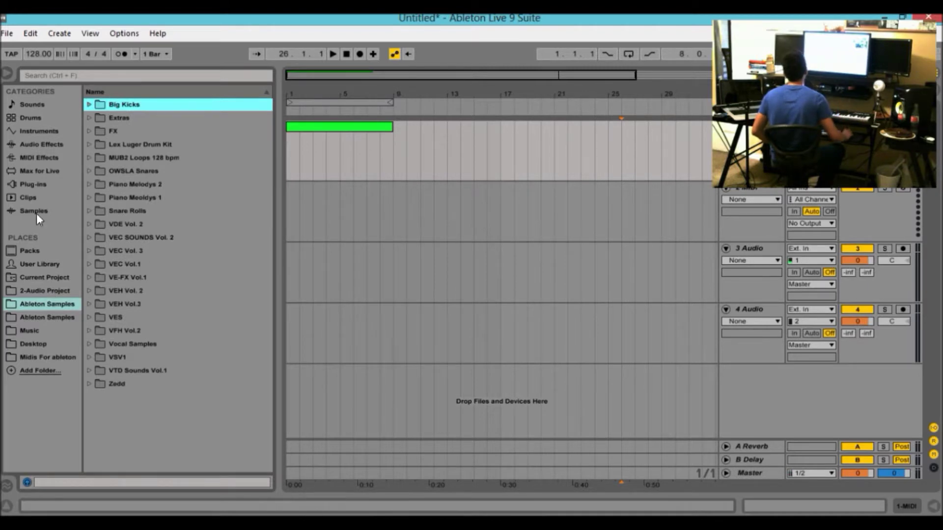
Step: Load the Kick plug-in onto the first MIDI track and choose the Romero category with the Romero 01 preset
click(34, 183)
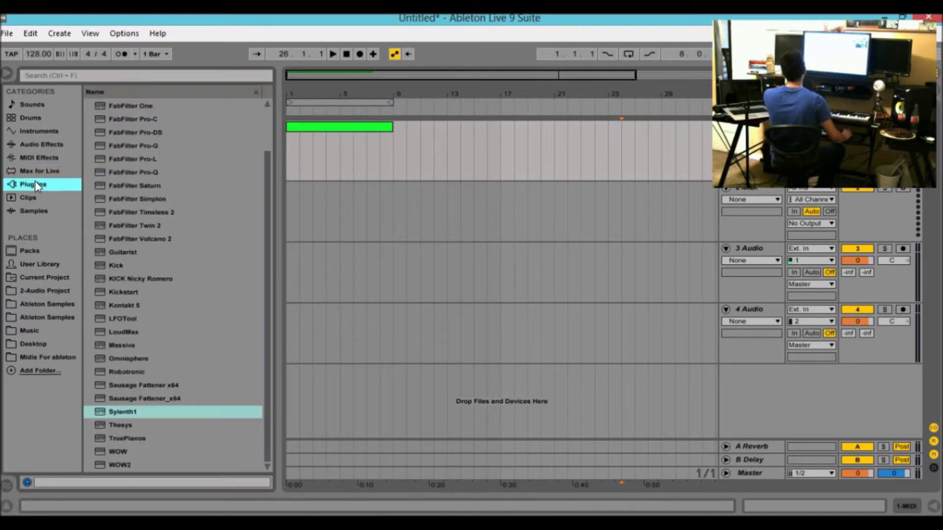
click(120, 265)
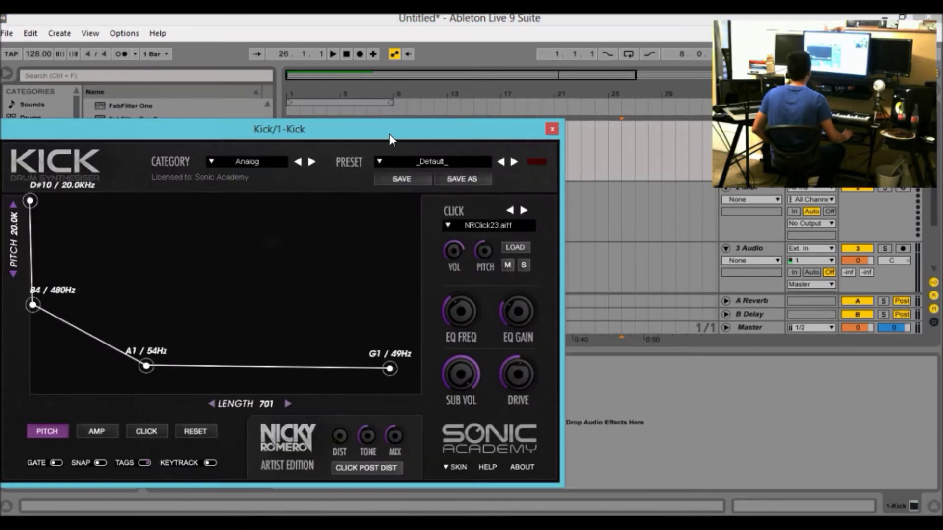
click(305, 148)
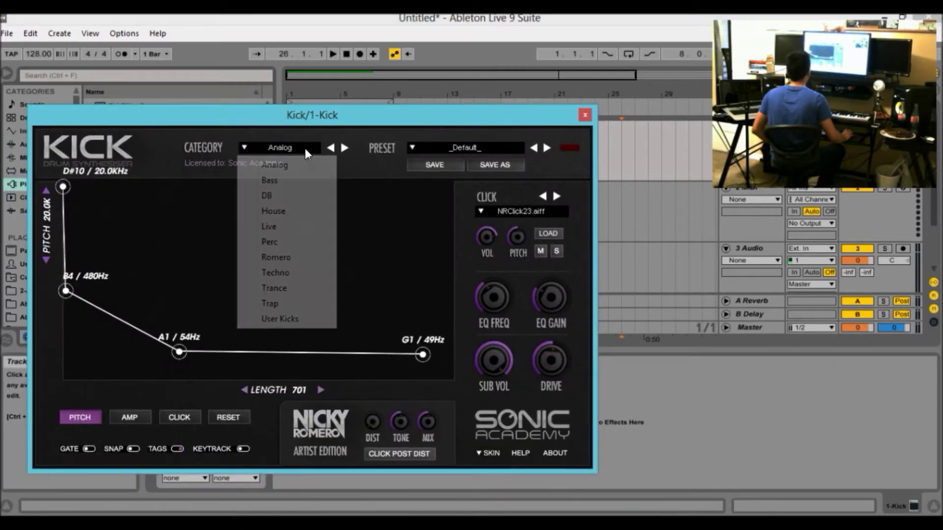
click(289, 259)
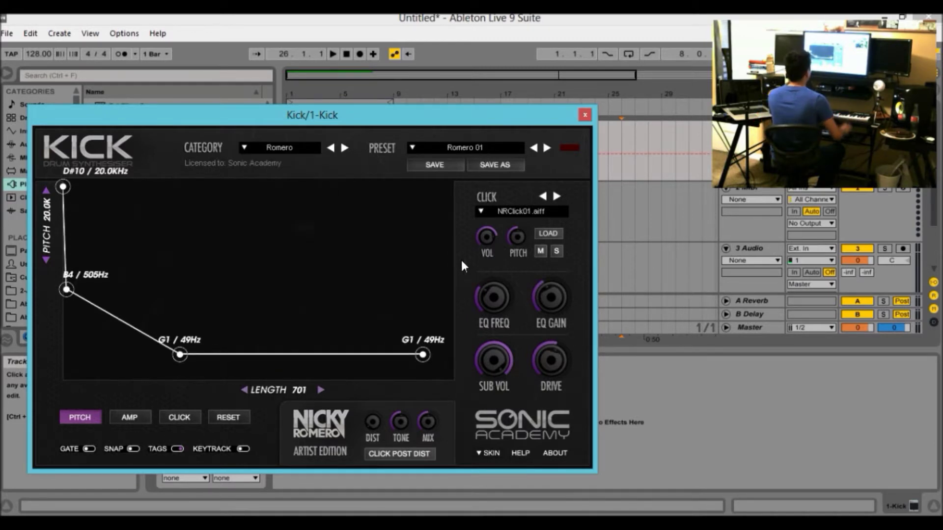
Step: Arm the Kick track for recording, shrinking the program window to reach its track controls and maximizing it again
click(773, 211)
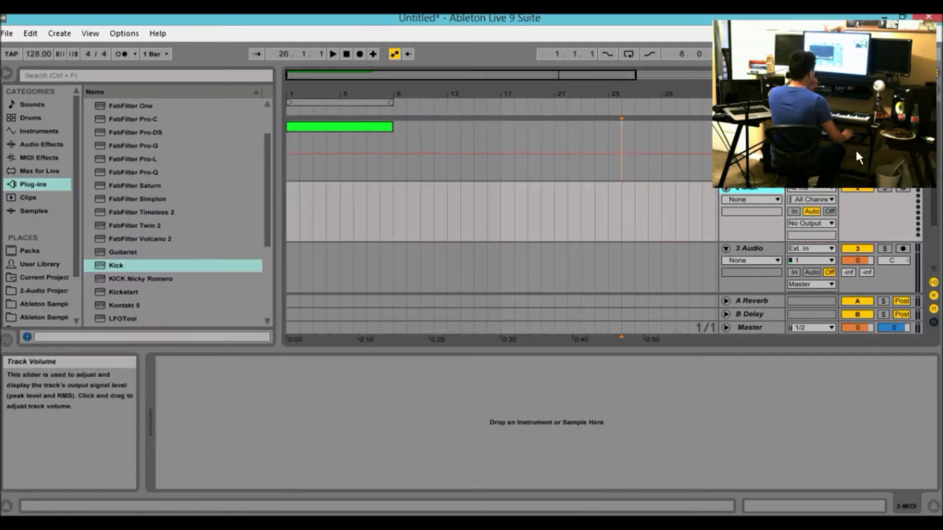
click(902, 18)
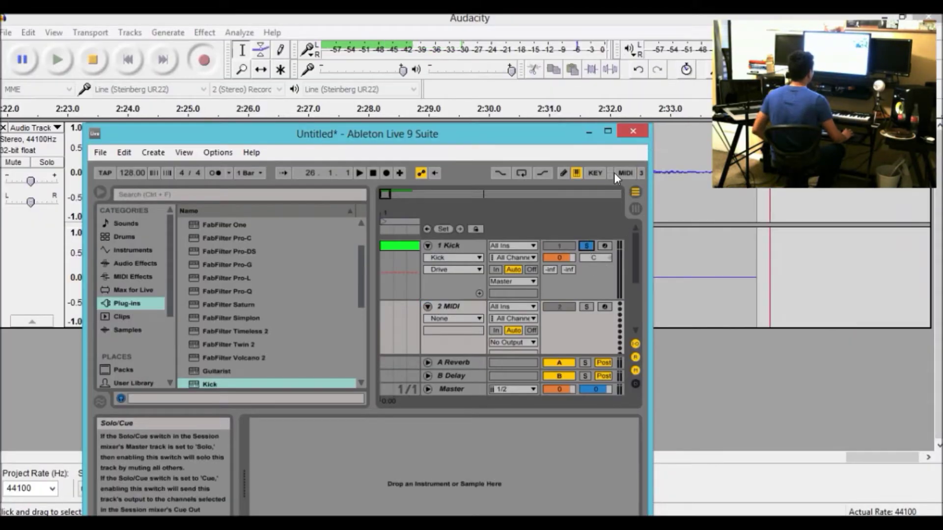
click(608, 131)
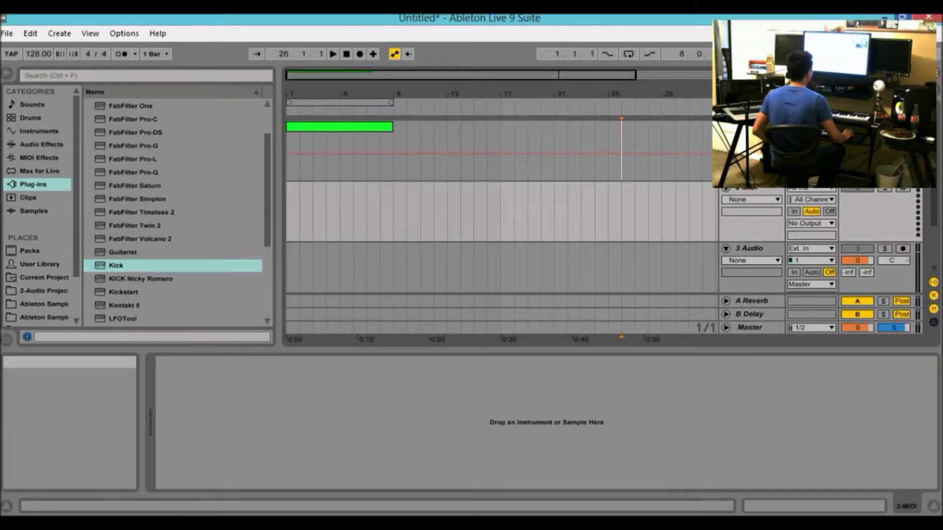
click(902, 18)
click(604, 246)
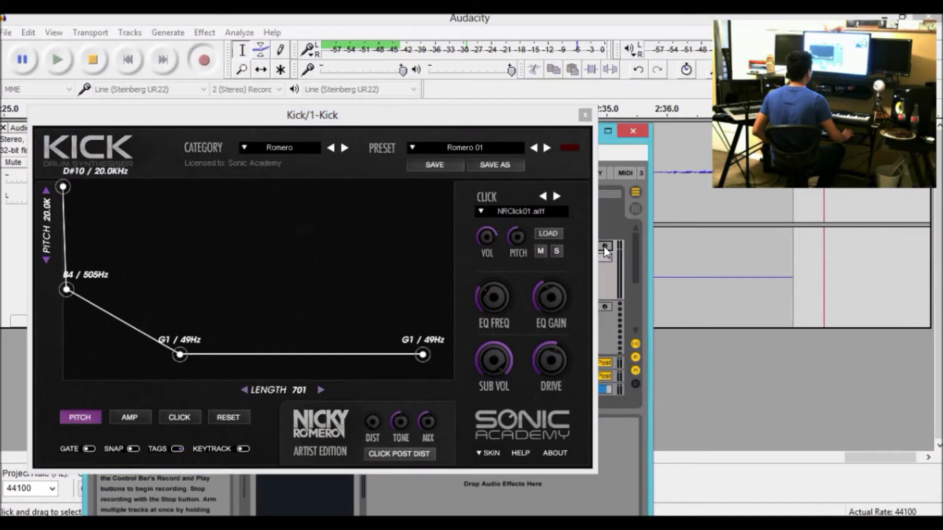
click(610, 130)
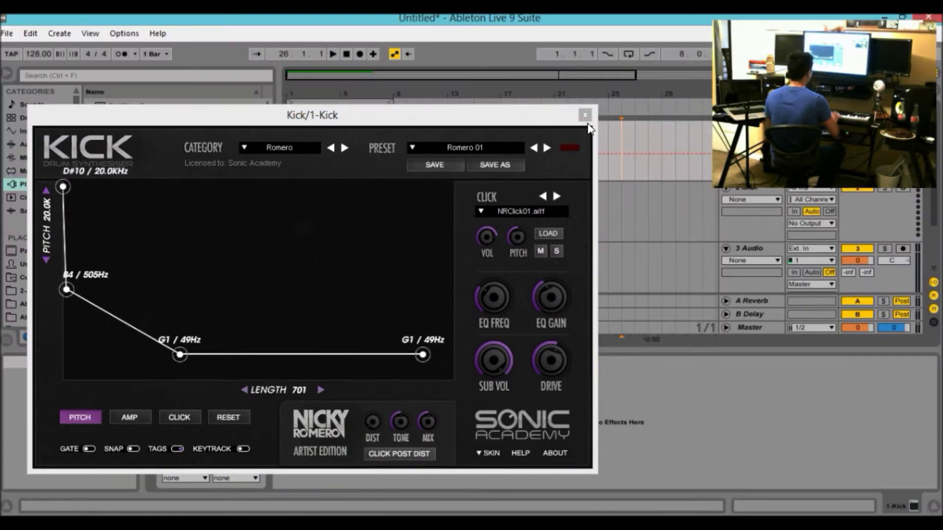
Step: Close the Kick plug-in window and set the Master track volume to -6.0, hiding the device view
click(585, 115)
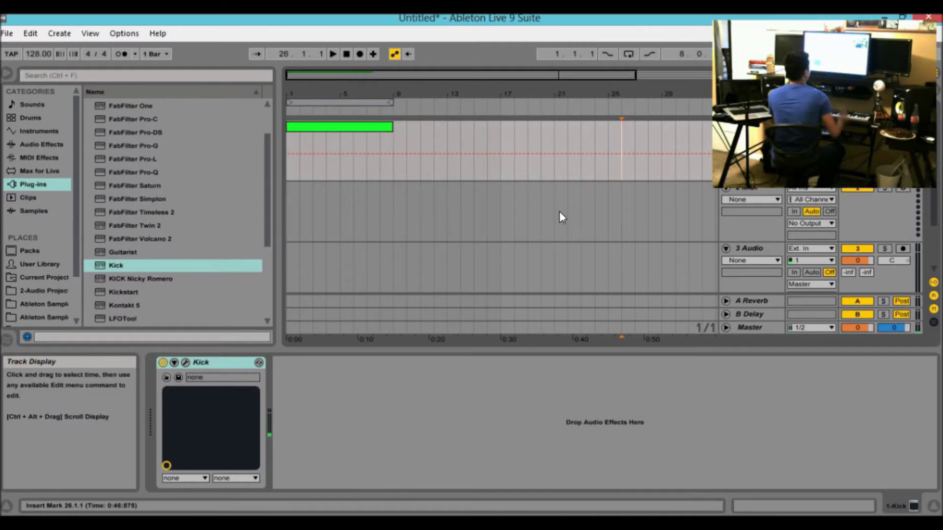
drag(854, 329, 854, 341)
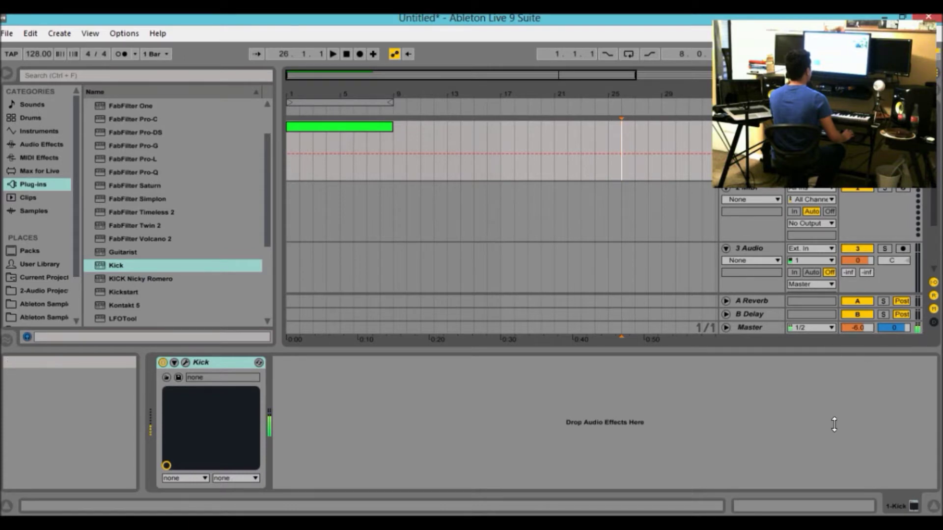
mouse_move(780, 321)
mouse_down()
mouse_move(780, 260)
mouse_move(779, 318)
mouse_up()
click(934, 507)
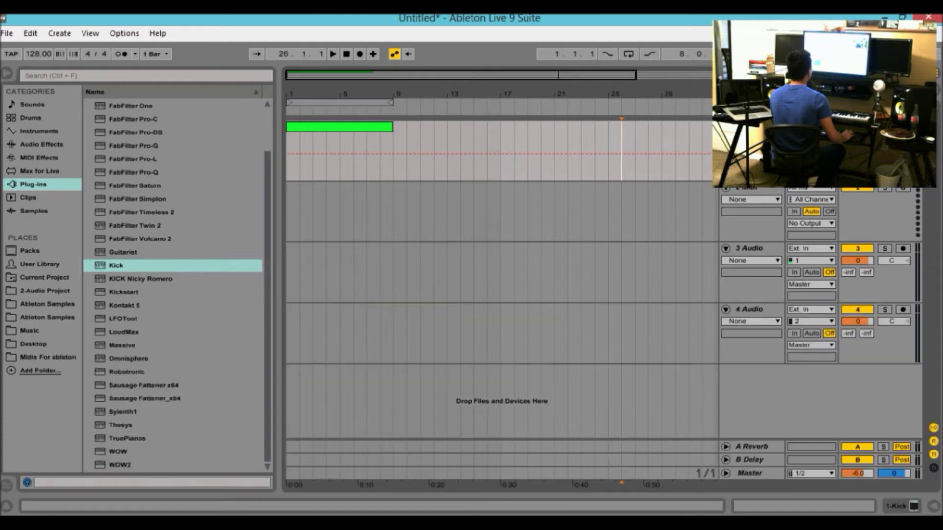
Step: Open the eight-bar MIDI clip in an enlarged note editor and add a quarter-note E2 at 1.1.1
mouse_move(406, 76)
mouse_down()
mouse_move(406, 113)
mouse_move(406, 86)
mouse_up()
double_click(355, 129)
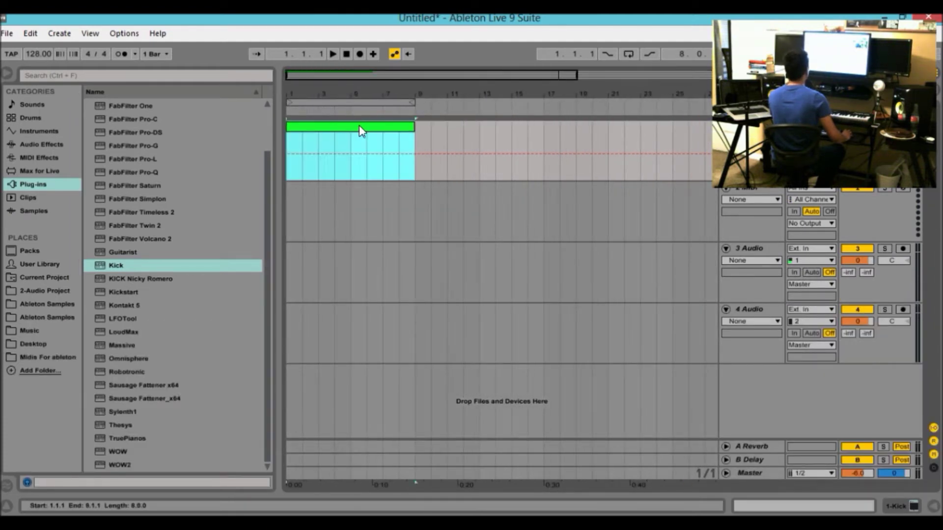
drag(394, 348, 393, 138)
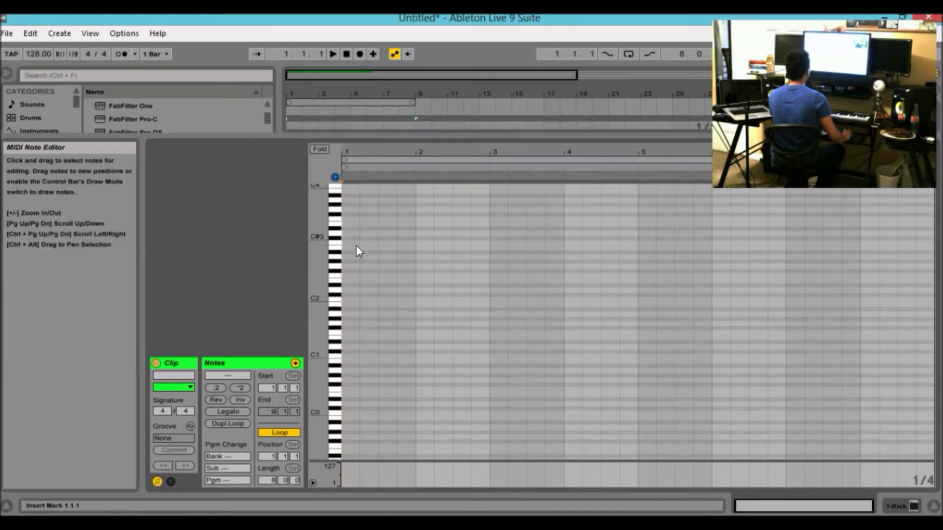
click(350, 279)
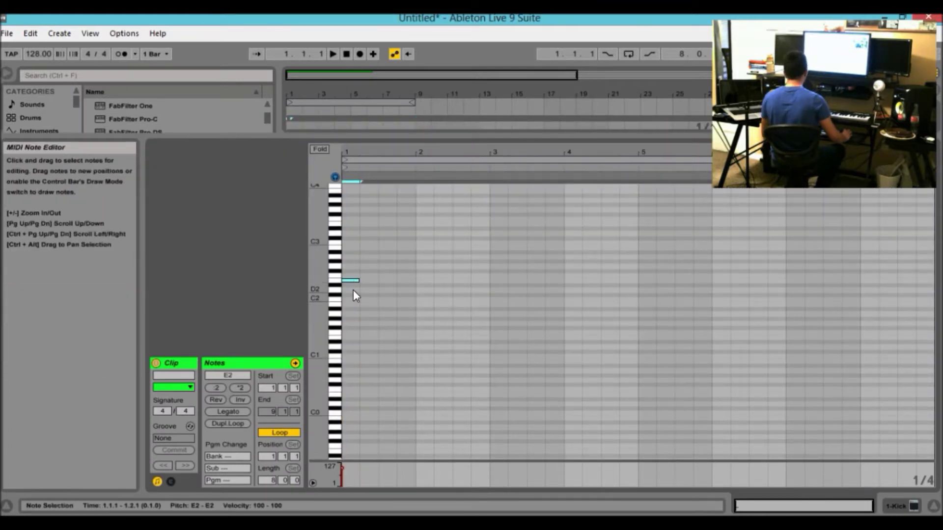
Step: Duplicate the E2 note on every beat until it fills all eight bars of the clip
key(ctrl+d)
key(ctrl+d)
key(ctrl+d)
key(ctrl+d)
key(ctrl+d)
key(ctrl+d)
key(ctrl+d)
key(ctrl+d)
key(ctrl+d)
key(ctrl+d)
key(ctrl+d)
key(ctrl+d)
key(ctrl+d)
key(ctrl+d)
key(ctrl+d)
key(ctrl+d)
key(ctrl+d)
key(ctrl+d)
key(ctrl+d)
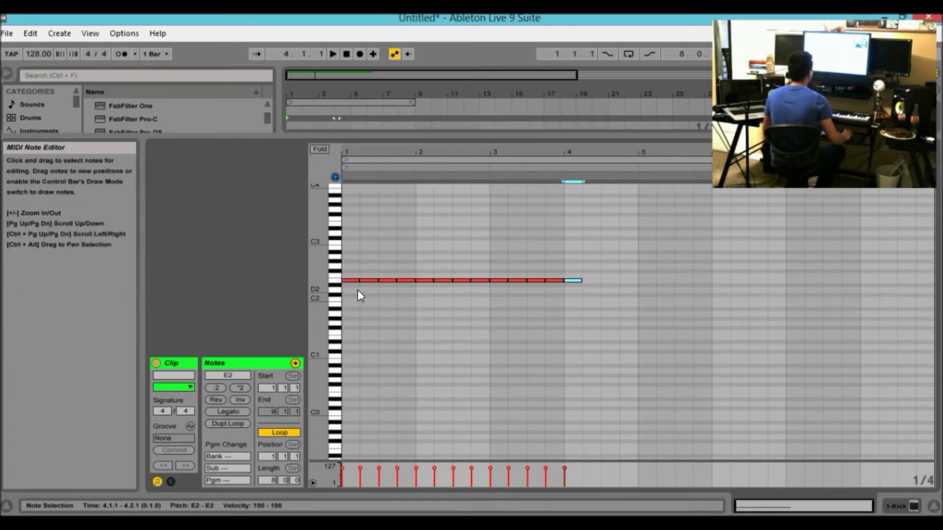
key(ctrl+d)
key(ctrl+d)
key(ctrl+d)
key(ctrl+d)
key(ctrl+d)
key(ctrl+d)
key(ctrl+d)
key(ctrl+d)
key(ctrl+d)
key(ctrl+d)
key(ctrl+d)
key(ctrl+d)
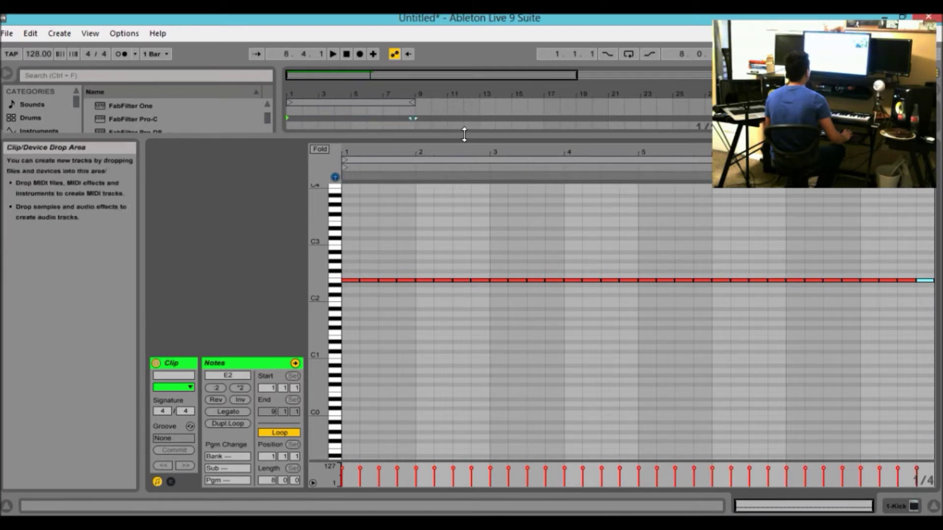
Step: Close the note editor and play back the kick pattern in the arrangement for a few bars
drag(464, 136, 531, 419)
key(minus)
key(space)
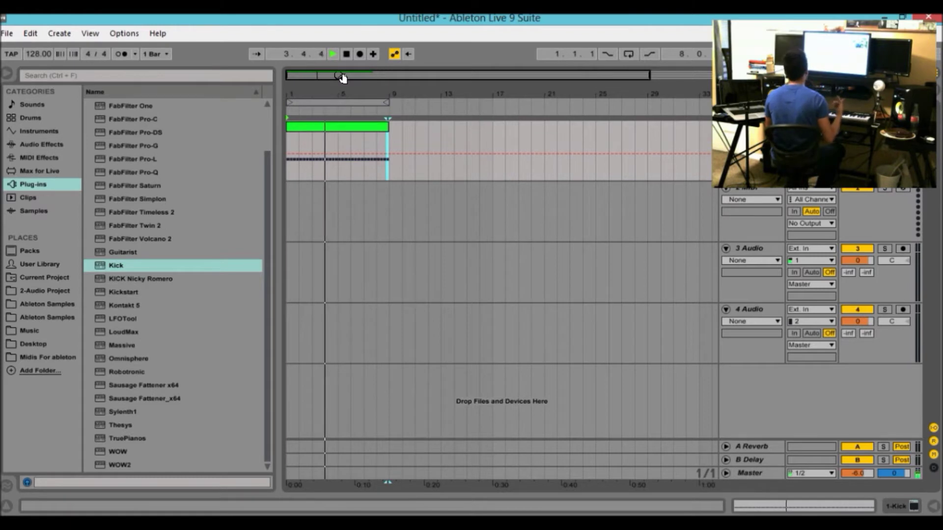
click(752, 189)
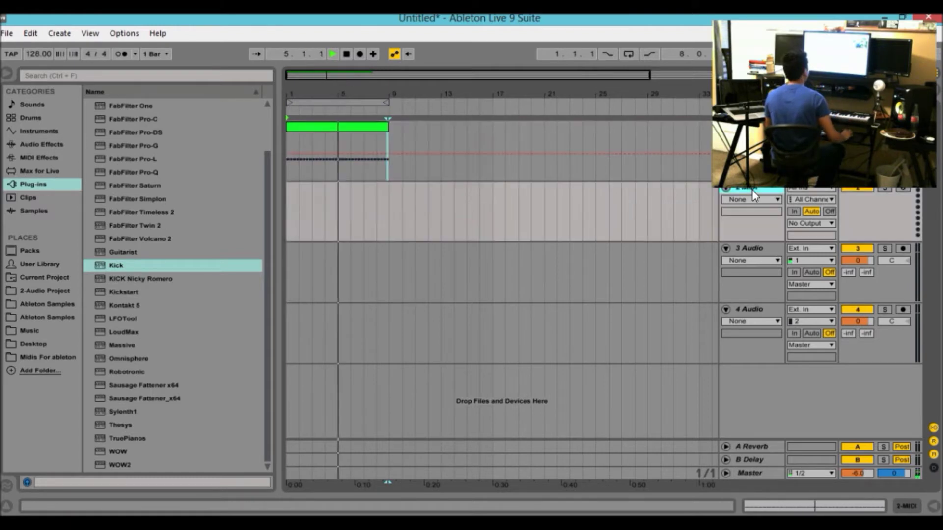
key(space)
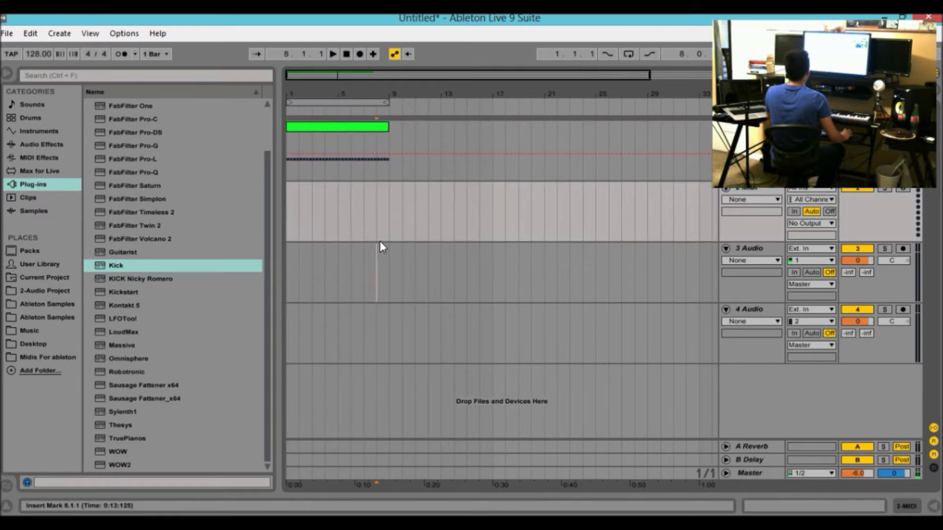
click(377, 243)
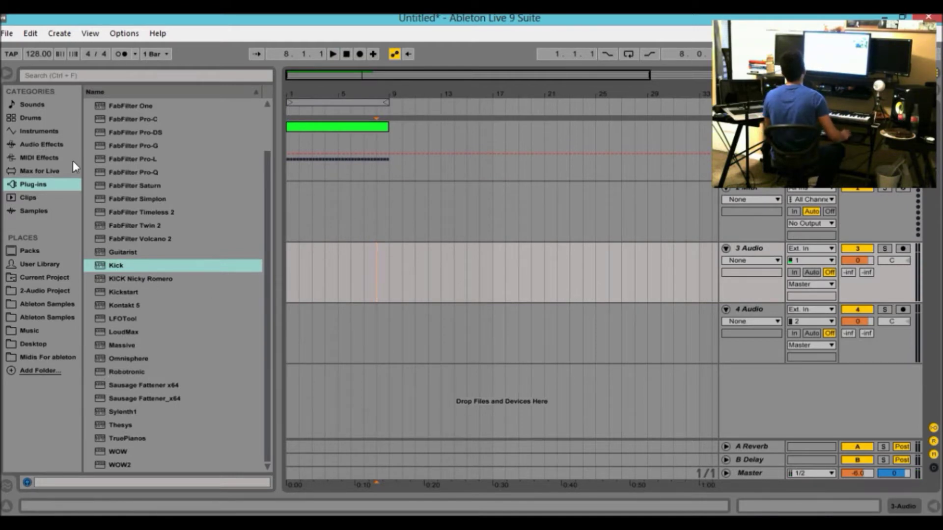
Step: Open the MUB2 HiHat Loops folder inside MUB2 Loops 128 bpm in the Ableton Samples library
click(48, 304)
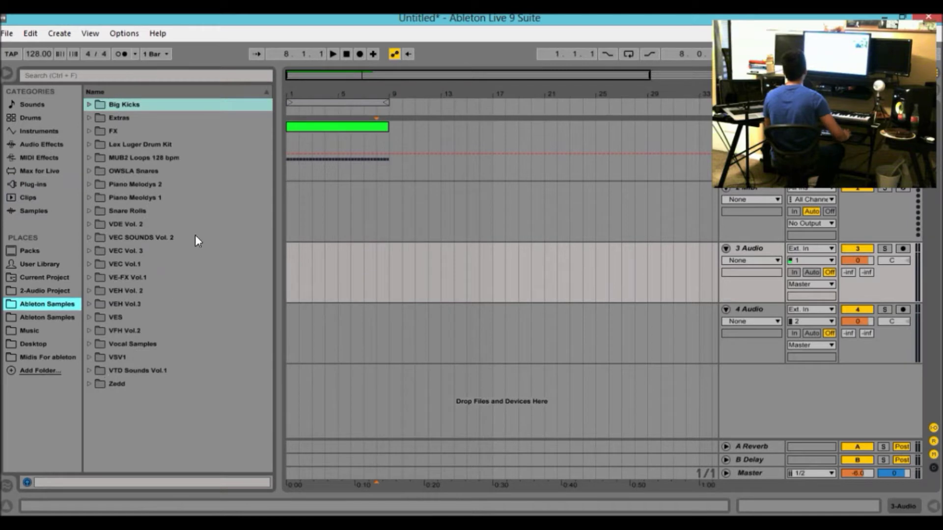
click(136, 255)
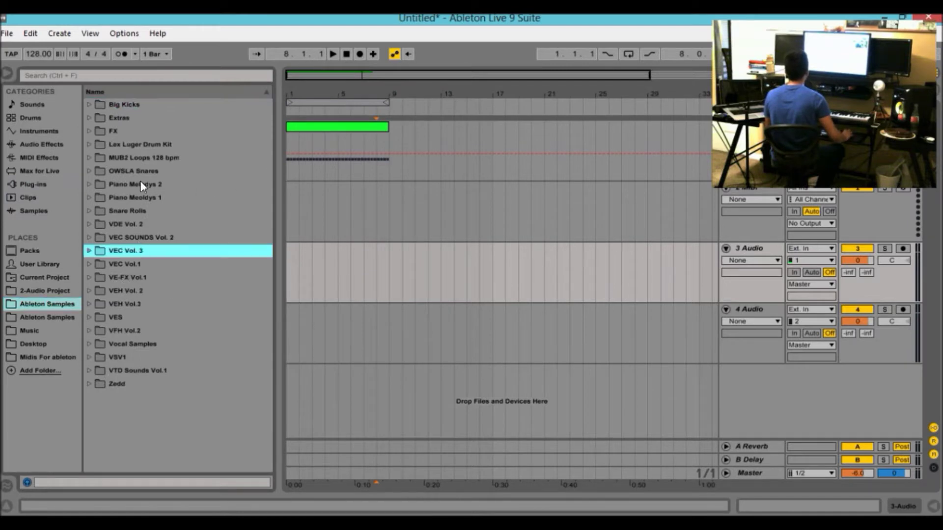
click(142, 154)
key(Right)
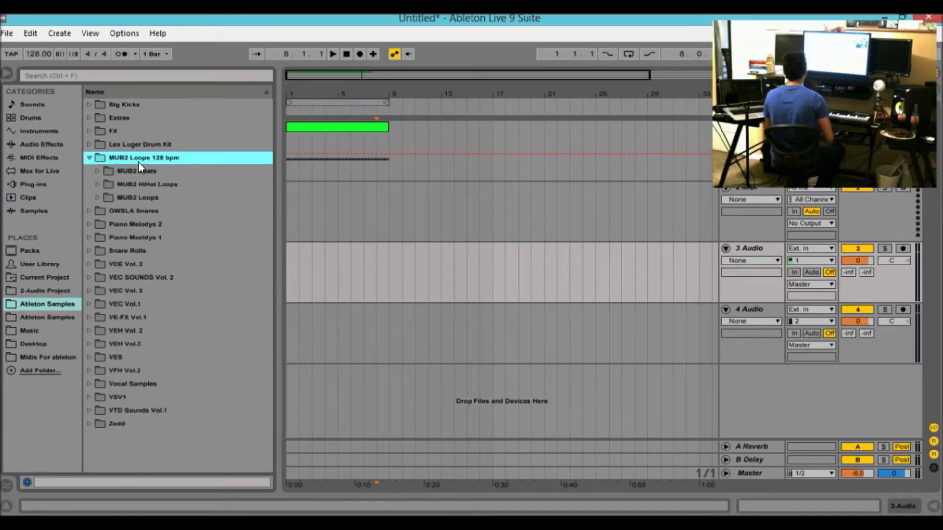
key(Down)
key(Down)
key(Right)
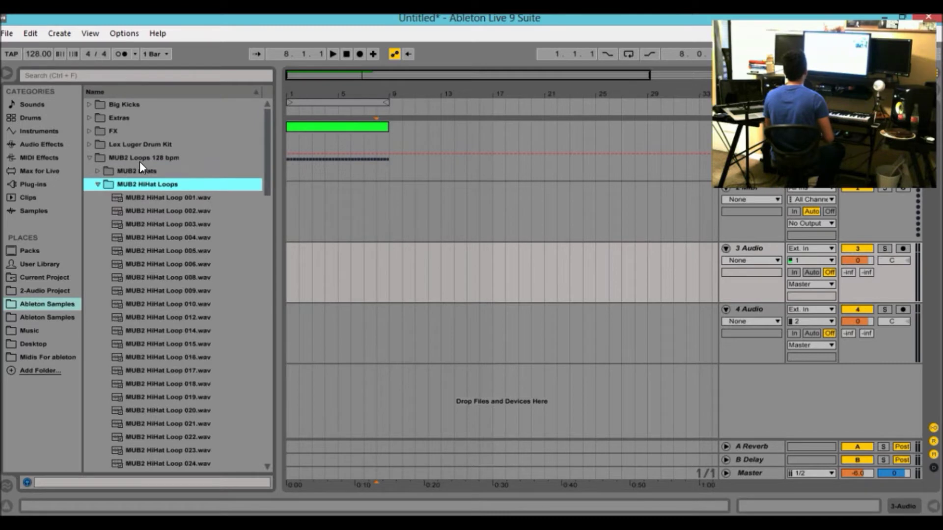
Step: Audition the first hi-hat loops in the folder and go back to MUB2 HiHat Loop 003.wav
key(Down)
key(Down)
key(Down)
key(Down)
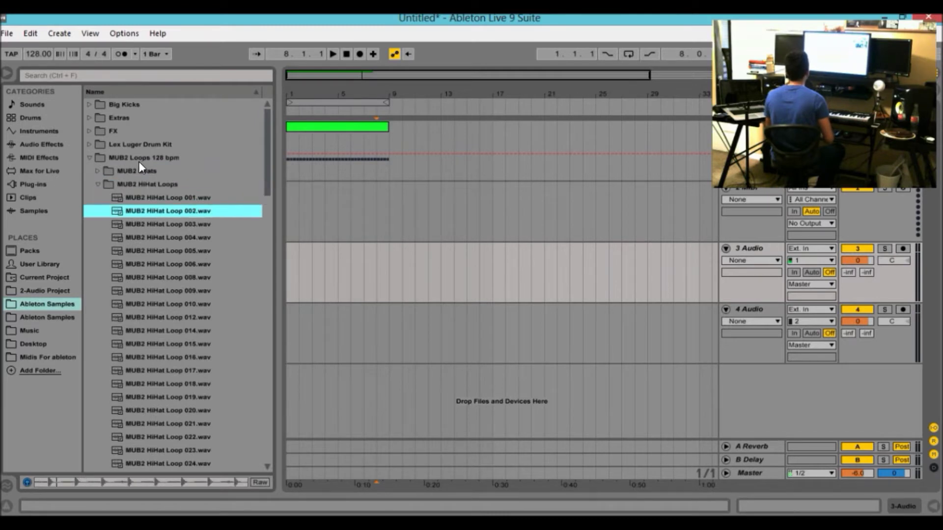
key(Down)
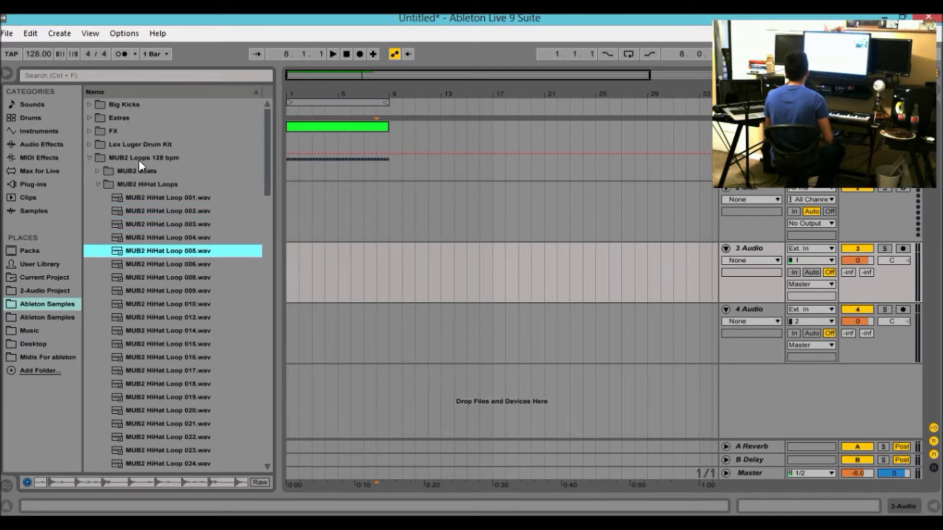
key(Up)
key(Up)
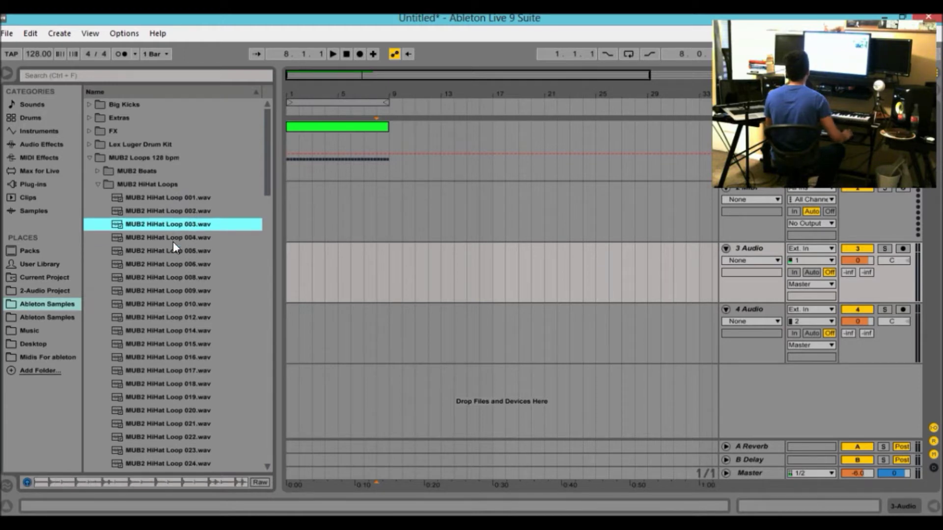
Step: Place MUB2 HiHat Loop 003 at bar 1 of the second track and duplicate it three times to fill eight bars
drag(176, 224, 300, 188)
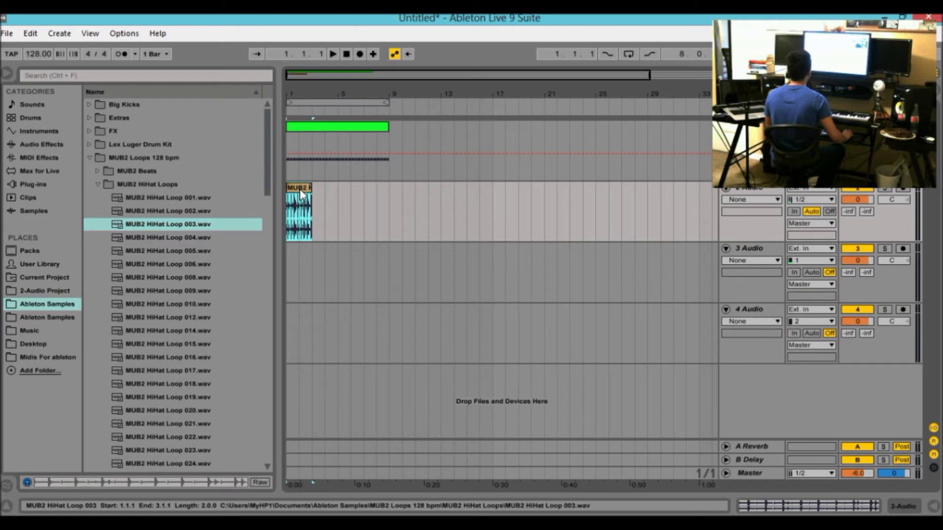
key(ctrl+d)
key(ctrl+d)
key(ctrl+d)
Step: Play the kick and hi-hat loop together from the start of the arrangement
key(space)
double_click(347, 55)
key(space)
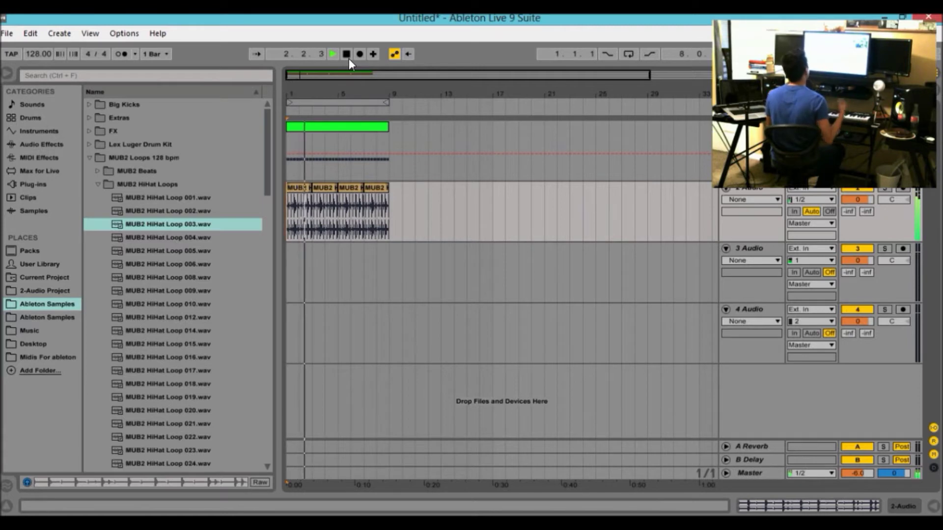
key(space)
click(346, 54)
key(space)
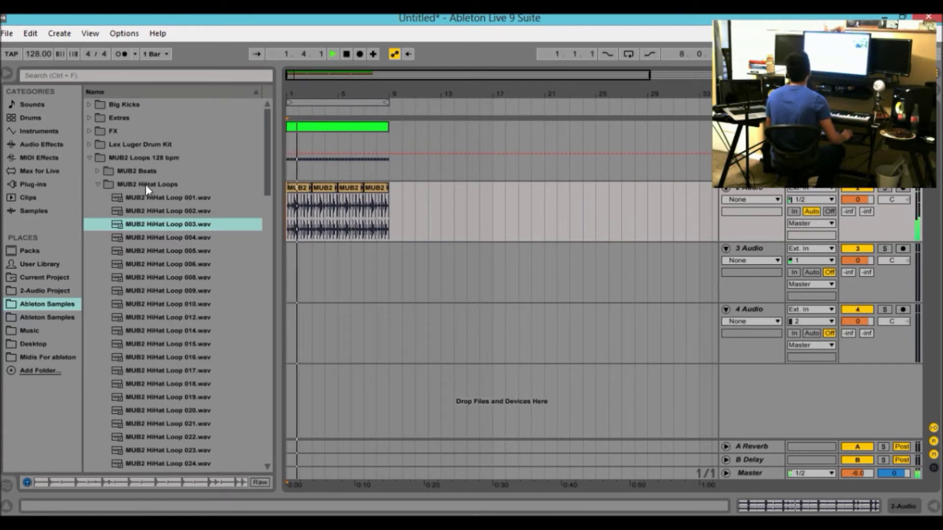
key(space)
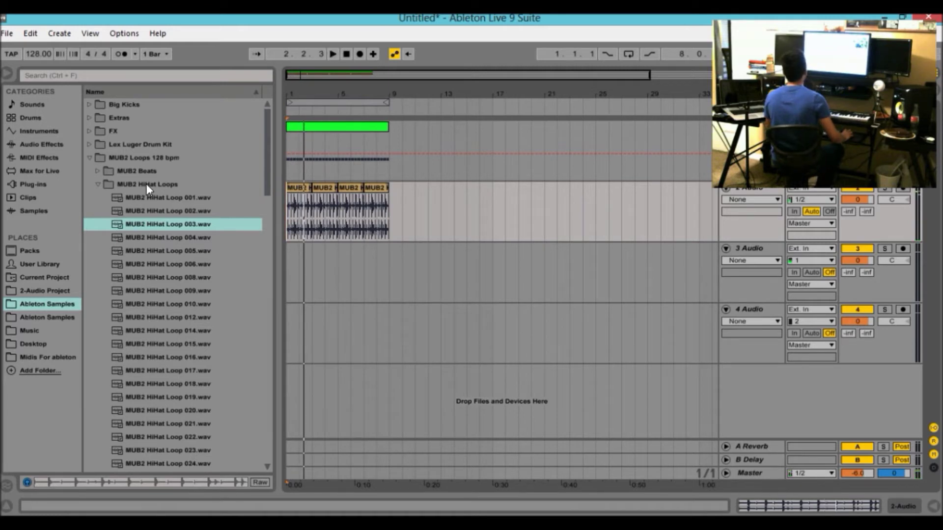
Step: Collapse the MUB2 HiHat Loops folder and its parent folder MUB2 Loops 128 bpm
click(146, 184)
click(146, 184)
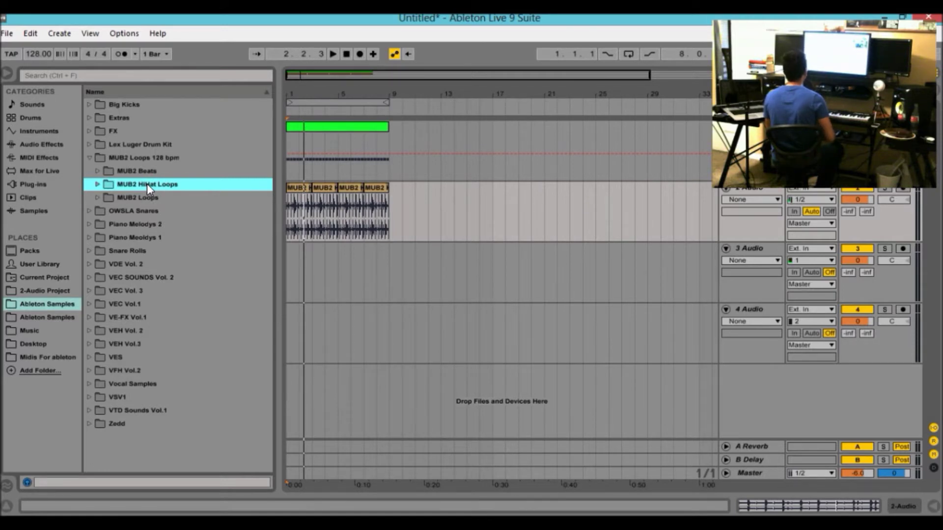
key(Up)
key(Up)
key(Left)
key(Right)
key(Left)
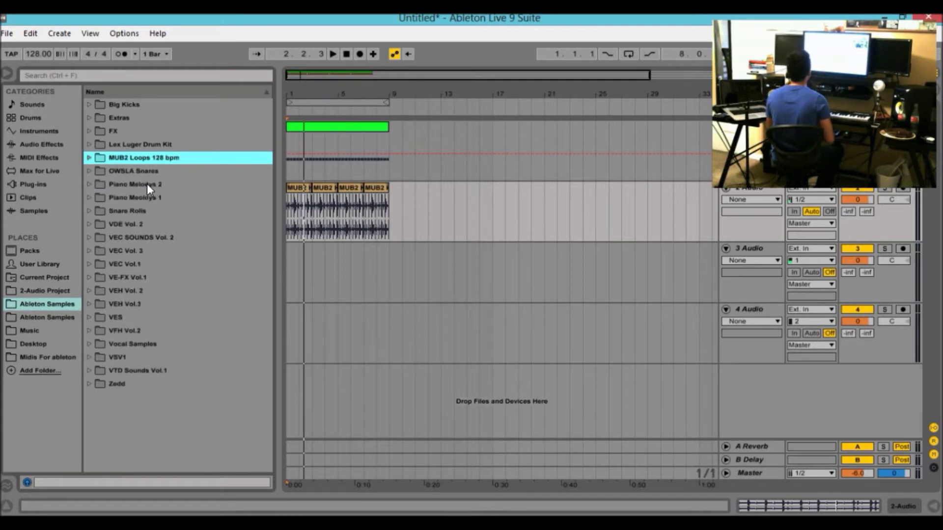
key(Left)
key(Right)
key(Right)
key(Left)
Step: Listen to the first bars of the beat again with the arrangement zoomed in on the eight-bar section
drag(381, 74, 336, 87)
click(346, 54)
key(space)
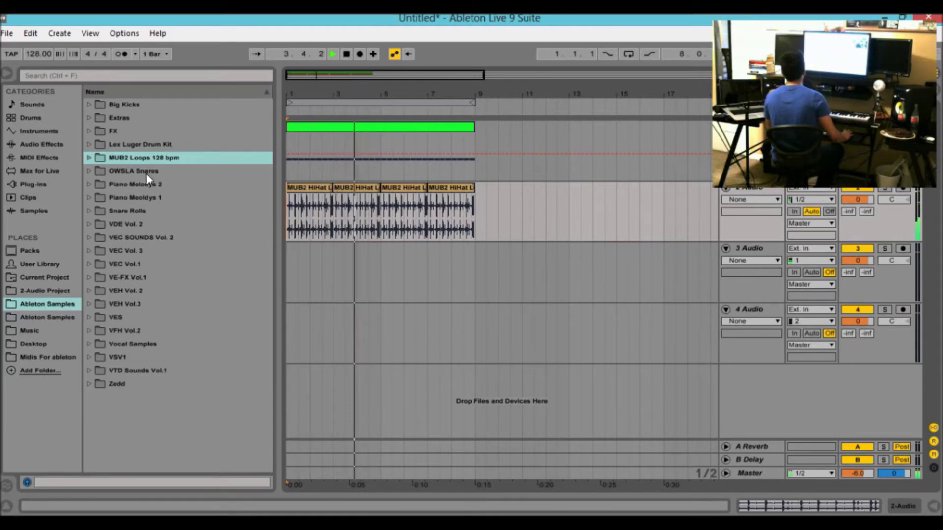
key(space)
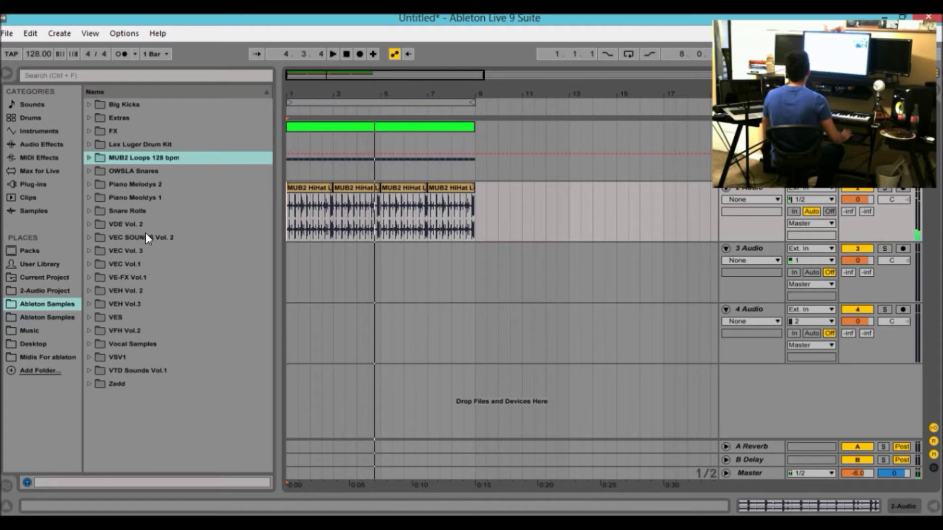
click(352, 189)
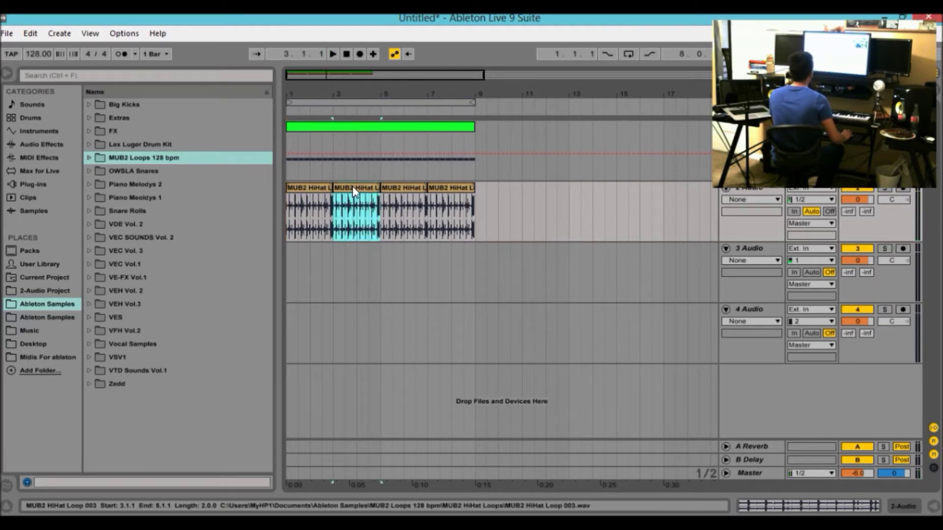
click(499, 194)
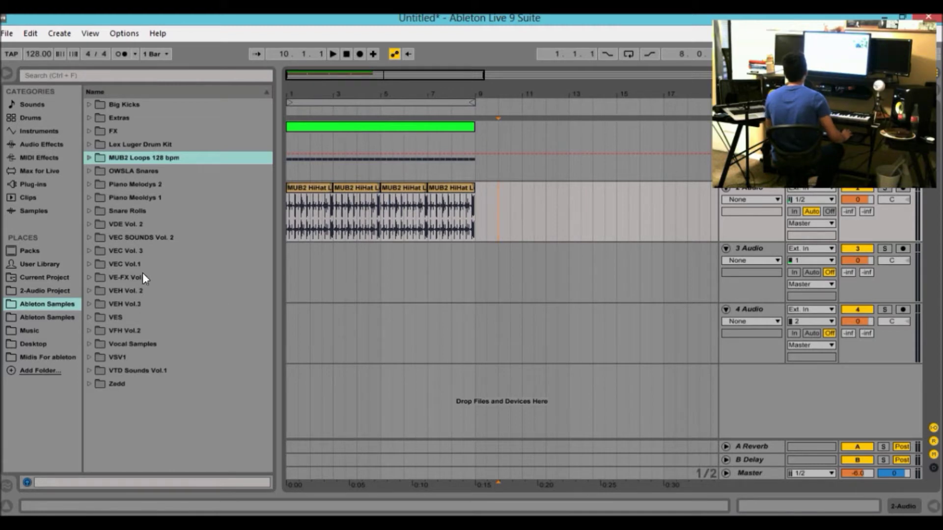
Step: Expand the VEC Vol. 3 folder and look through its subfolders, settling on VEC3 Cymbals
click(131, 252)
double_click(131, 252)
double_click(132, 252)
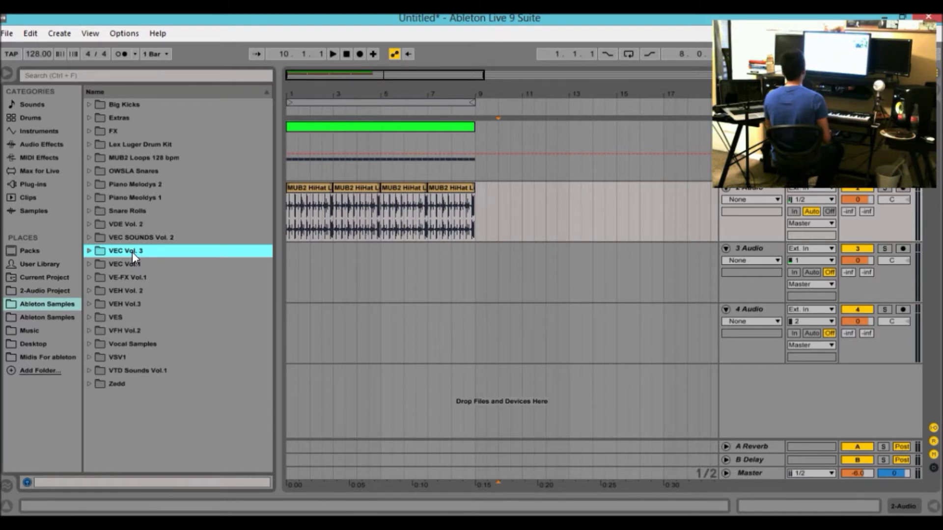
double_click(131, 252)
key(Down)
key(Down)
key(Down)
key(Down)
key(Down)
key(Down)
key(Down)
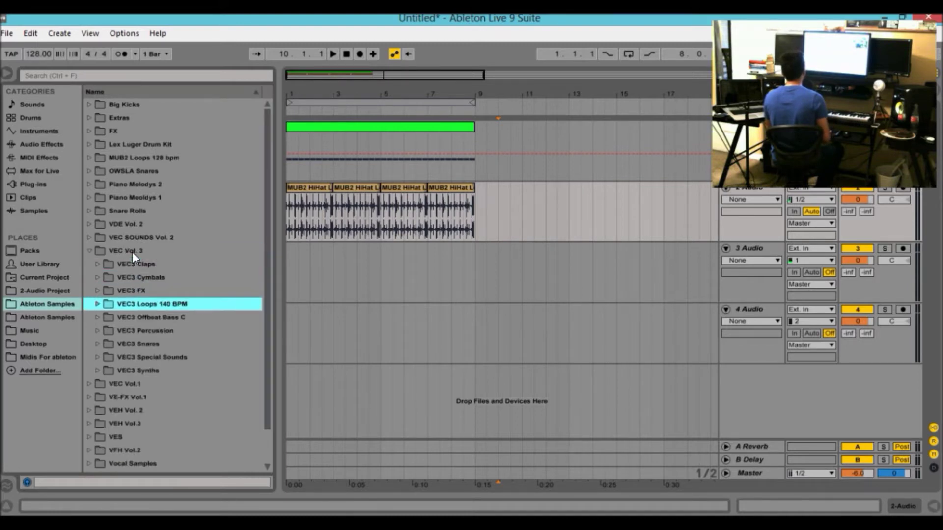
key(Down)
key(Up)
key(Up)
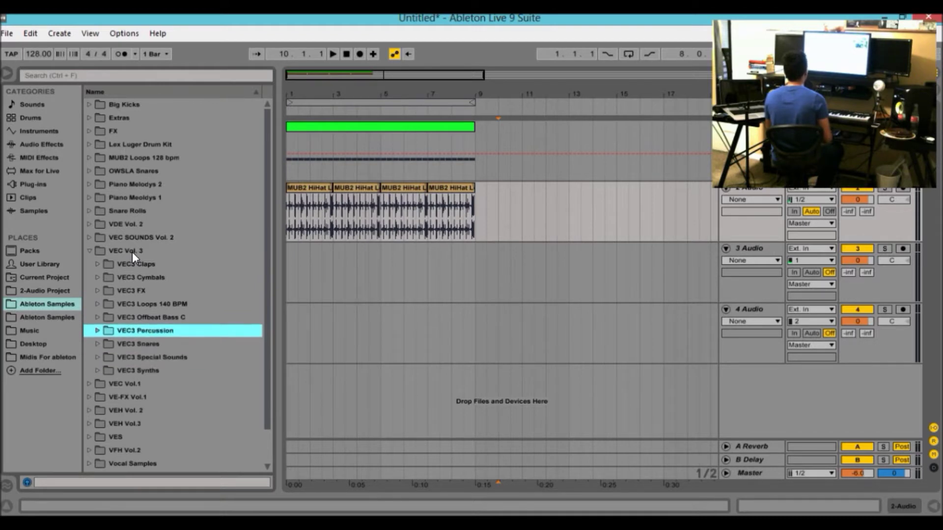
key(Up)
key(Up)
key(Up)
key(Up)
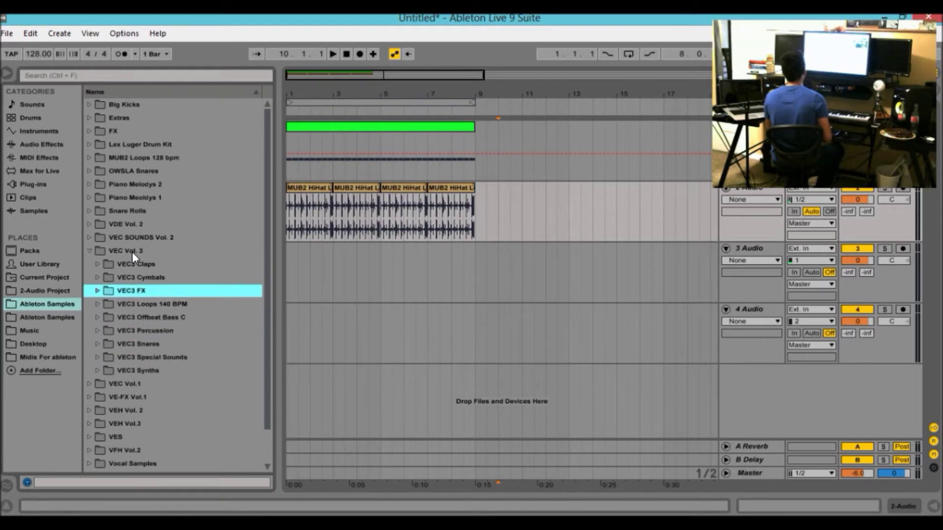
key(Up)
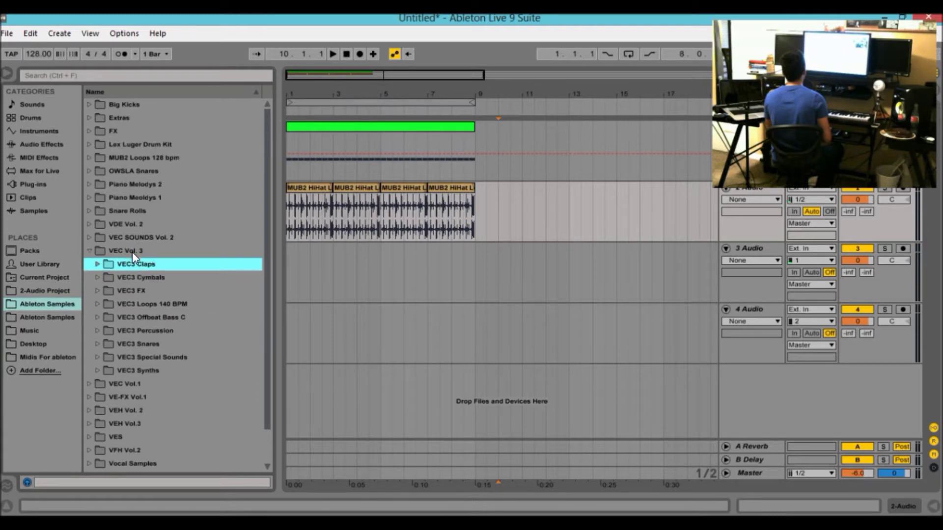
key(Down)
key(Down)
key(Up)
Step: Audition the ride samples in the VEC3 Ride folder and place VEC3 Cymbals Ride 07 at the start of the 3 Audio track
key(Right)
key(Down)
key(Down)
key(Down)
key(Down)
key(Down)
key(Down)
key(Down)
key(Down)
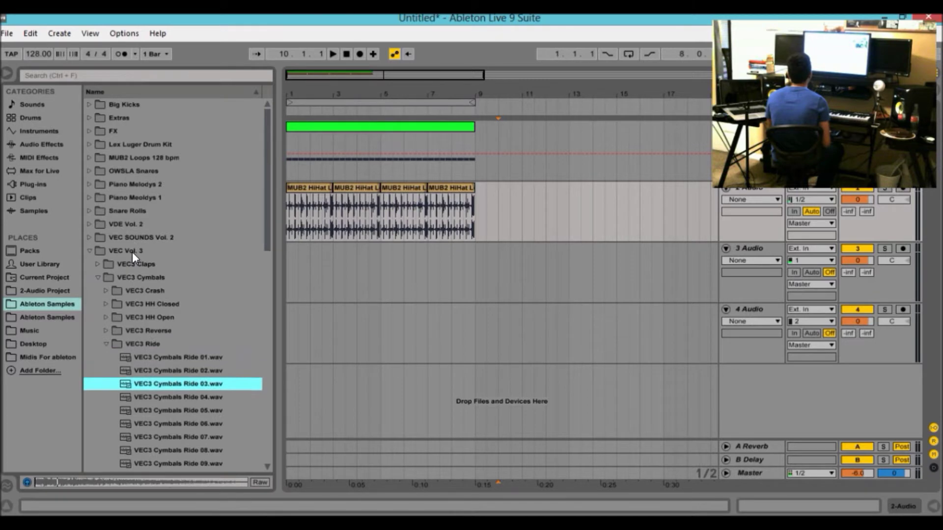
key(Down)
key(Down)
key(Down)
key(Down)
key(Down)
key(Up)
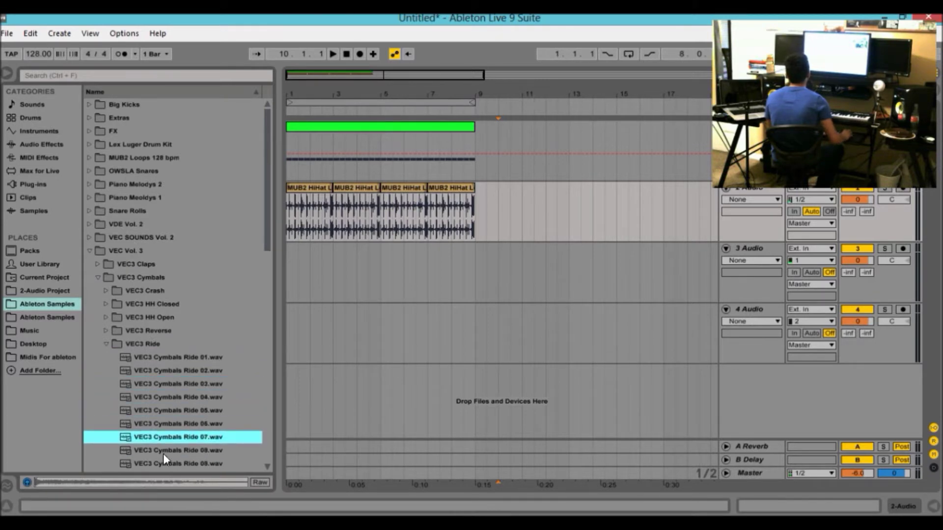
drag(295, 271, 287, 262)
drag(312, 76, 307, 130)
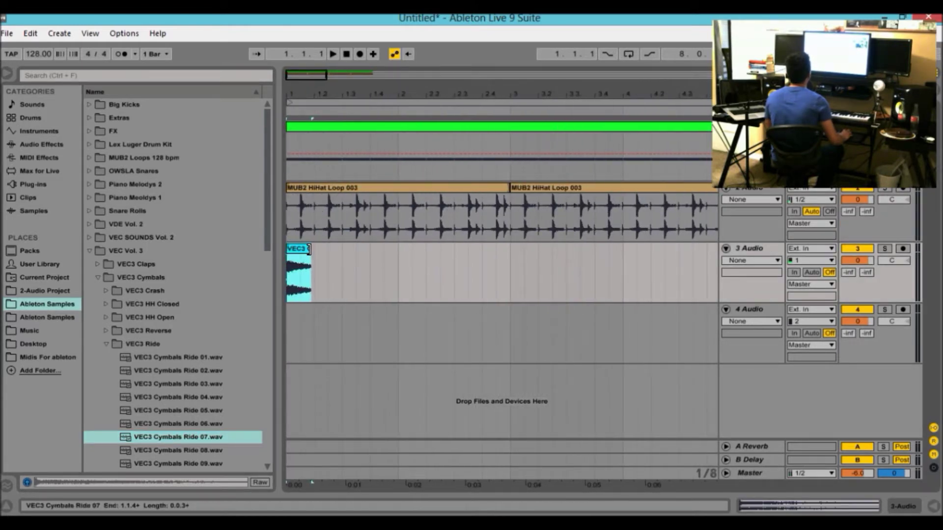
Step: Duplicate the ride clip on every beat until it fills the eight-bar section of the 3 Audio track
key(ctrl+d)
key(ctrl+d)
key(ctrl+d)
key(ctrl+d)
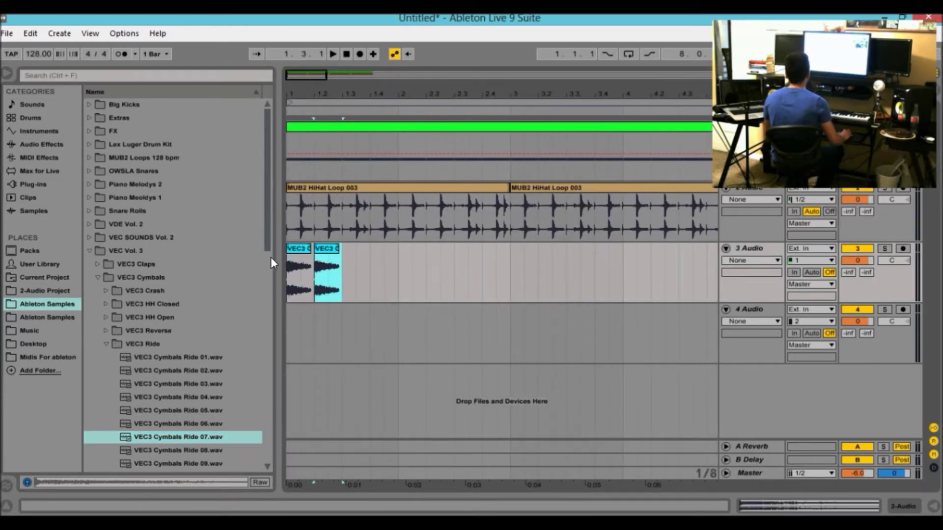
key(minus)
key(ctrl+d)
key(ctrl+d)
key(ctrl+d)
key(ctrl+d)
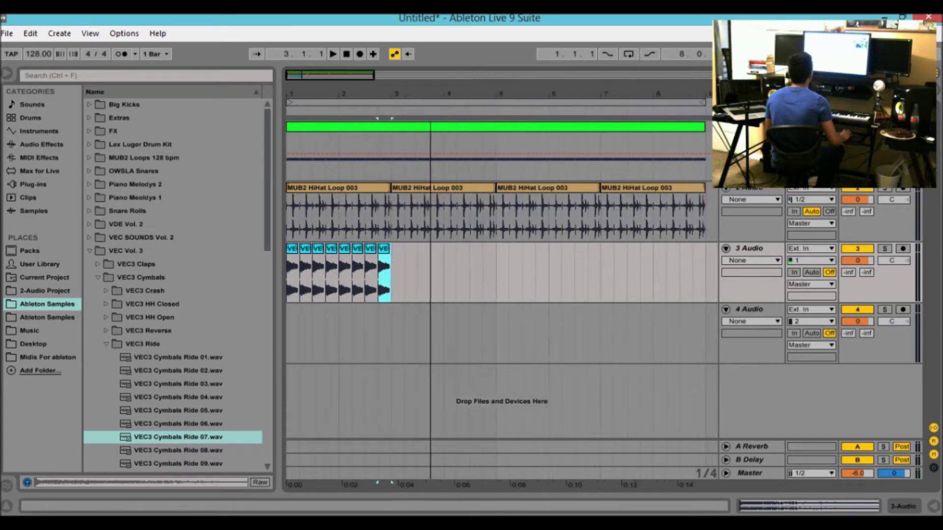
key(minus)
key(ctrl+d)
key(ctrl+d)
key(ctrl+d)
key(ctrl+d)
key(ctrl+d)
key(ctrl+d)
key(ctrl+d)
key(ctrl+d)
key(ctrl+d)
key(ctrl+d)
key(ctrl+d)
key(ctrl+d)
key(ctrl+d)
key(ctrl+d)
key(ctrl+d)
key(ctrl+d)
key(ctrl+d)
key(ctrl+d)
key(ctrl+d)
key(ctrl+d)
key(ctrl+d)
key(ctrl+d)
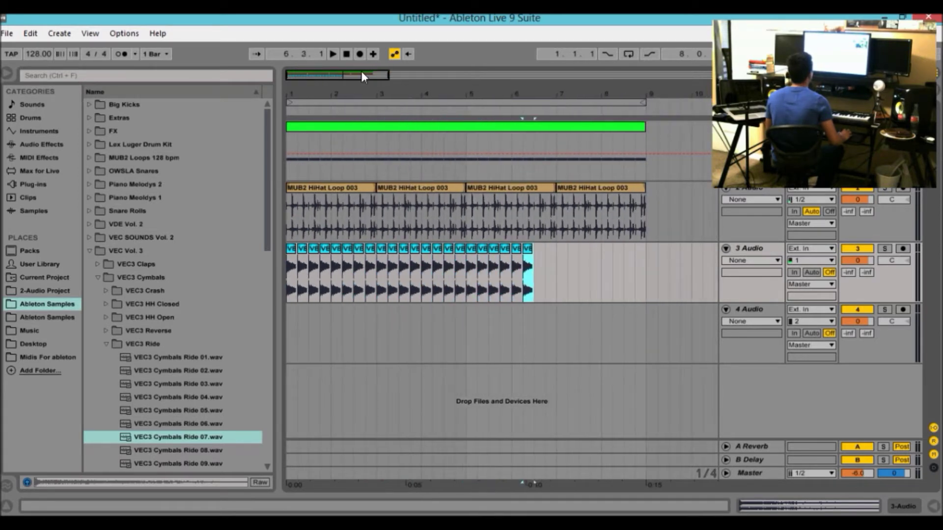
key(ctrl+d)
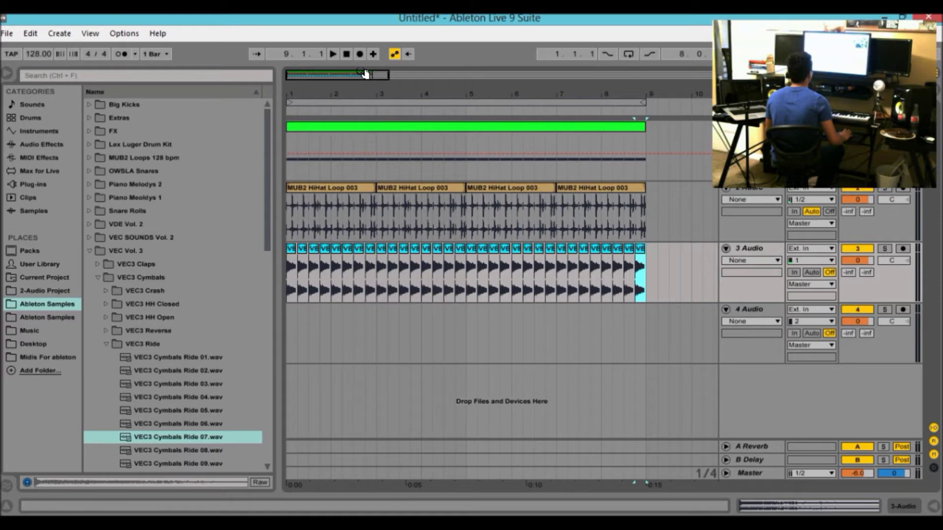
Step: Play the kick, hi-hat loop and ride together from the start of the arrangement, and stop before the section ends
click(346, 54)
key(space)
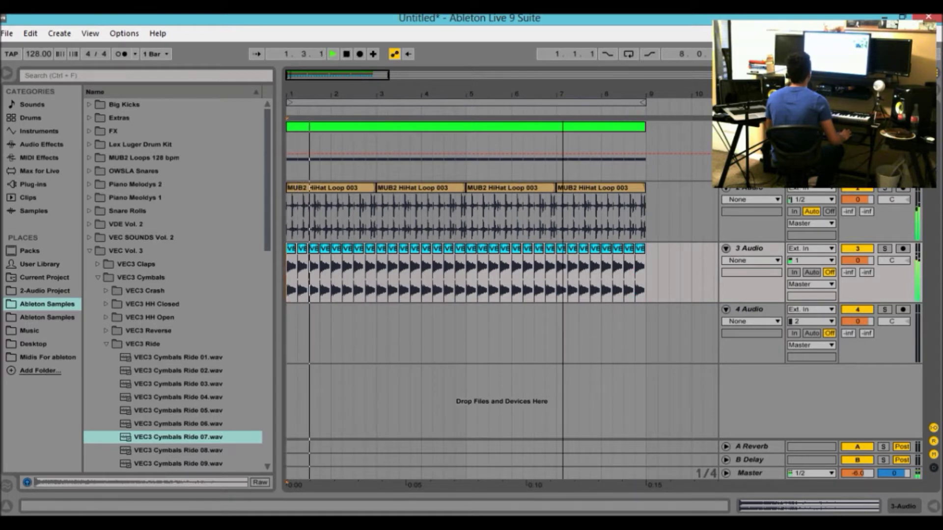
drag(364, 75, 363, 70)
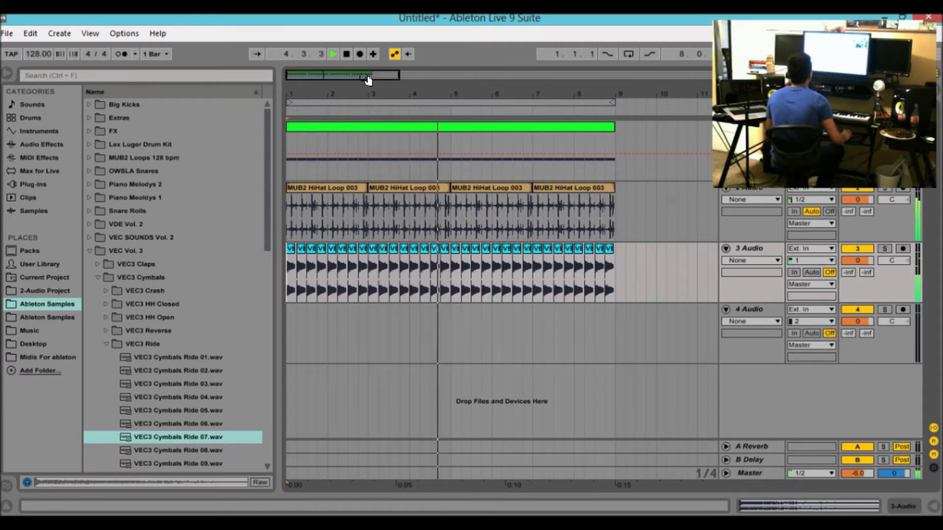
drag(367, 80, 530, 78)
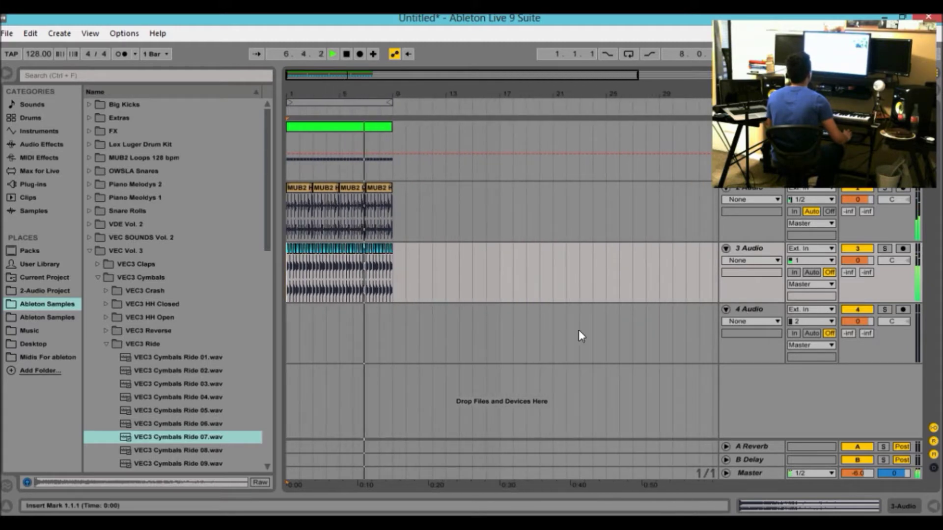
key(space)
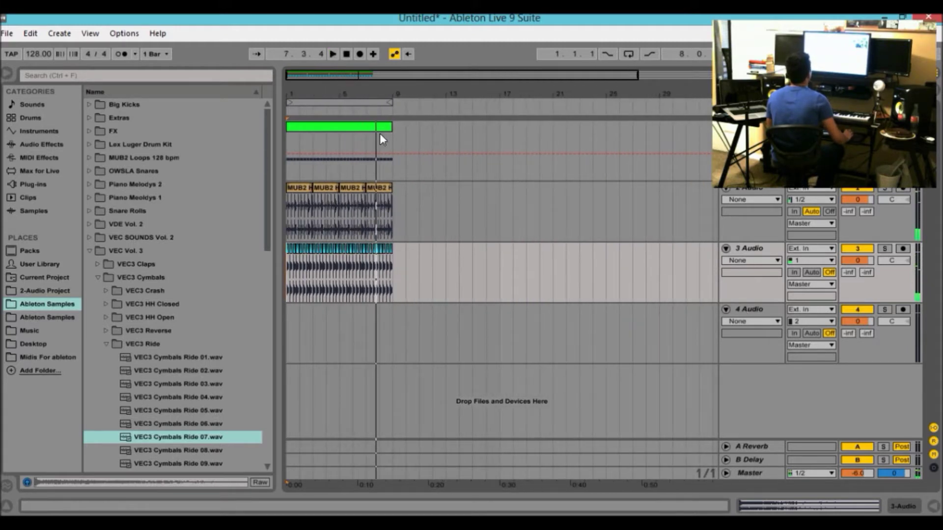
Step: Collapse the VEC3 Ride folder and expand the VEC3 Claps folder, with the 4 Audio track selected
mouse_move(387, 81)
mouse_down()
mouse_move(388, 103)
mouse_move(328, 77)
mouse_move(376, 104)
mouse_up()
click(754, 316)
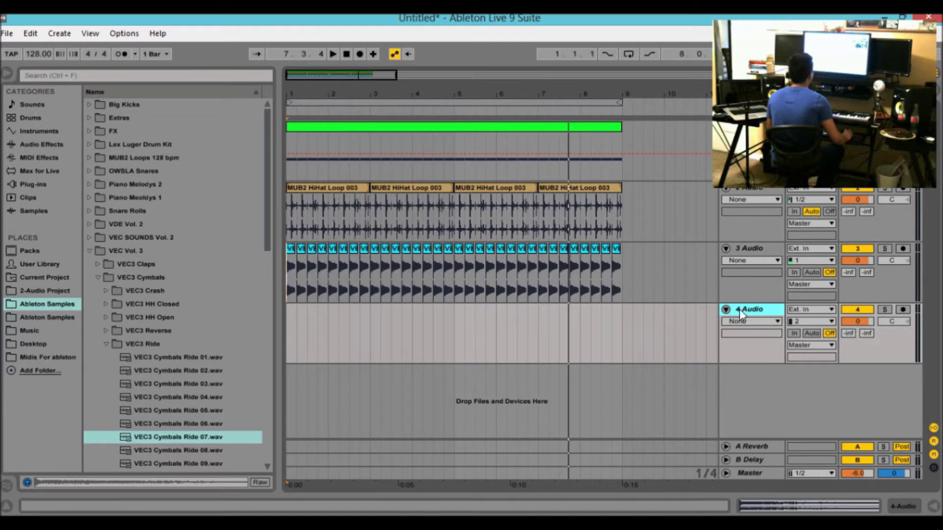
click(141, 346)
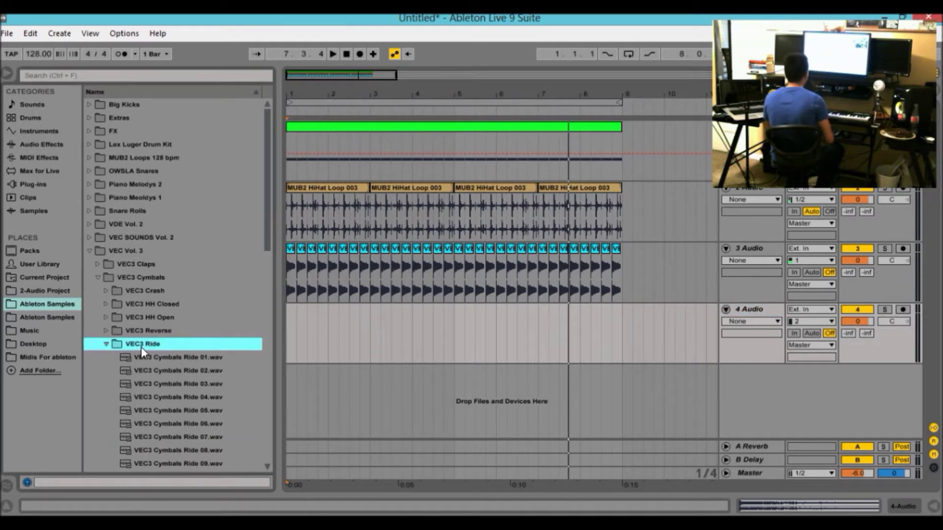
click(140, 346)
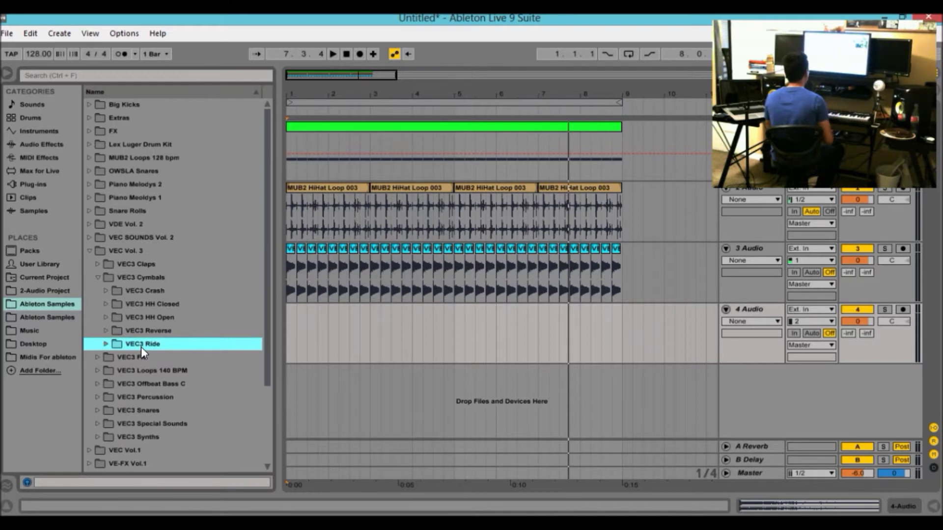
key(Up)
key(Up)
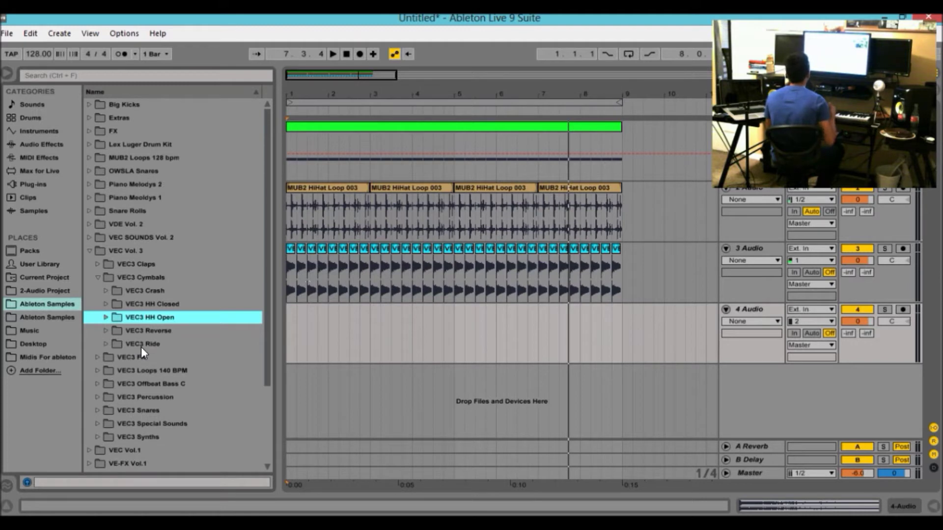
key(Up)
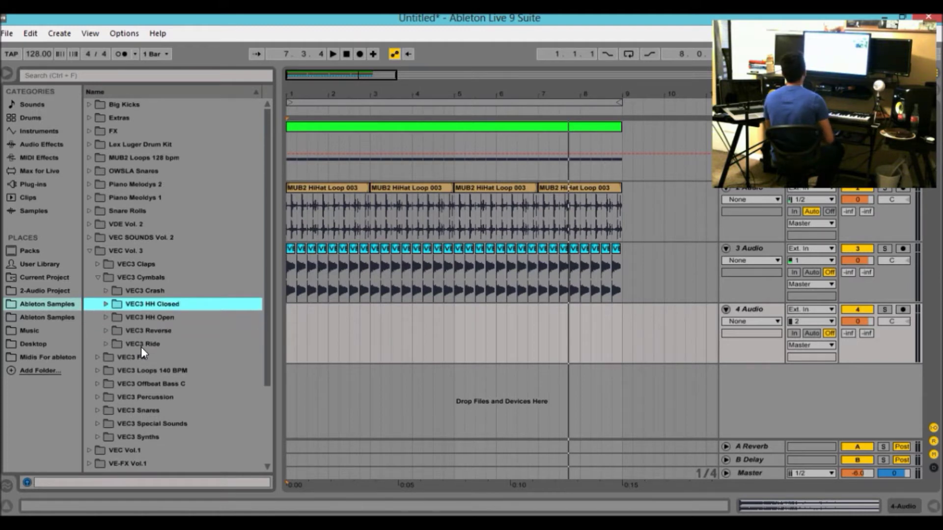
key(Down)
key(Up)
key(Up)
key(Up)
key(Up)
key(Right)
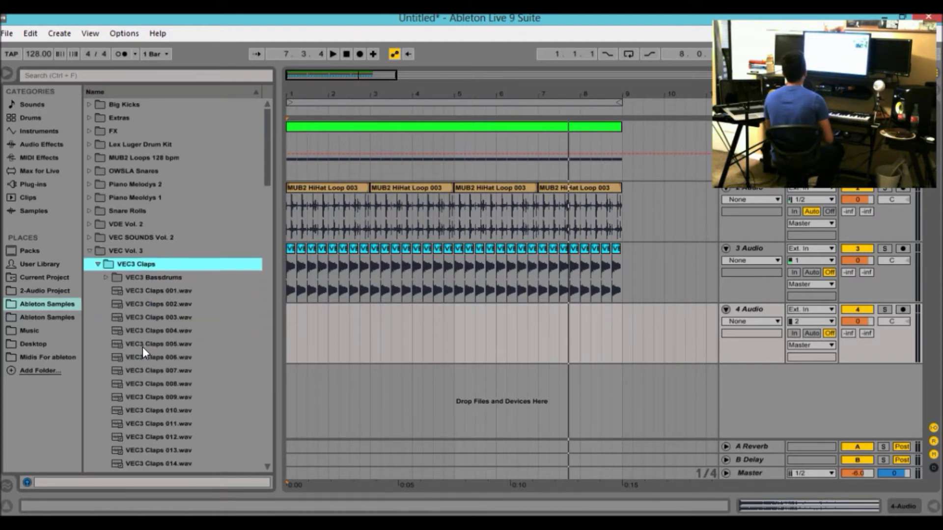
Step: Audition the first clap samples and place VEC3 Claps 003 at the start of the 4 Audio track
key(Down)
key(Down)
key(Down)
key(Down)
key(Down)
key(Up)
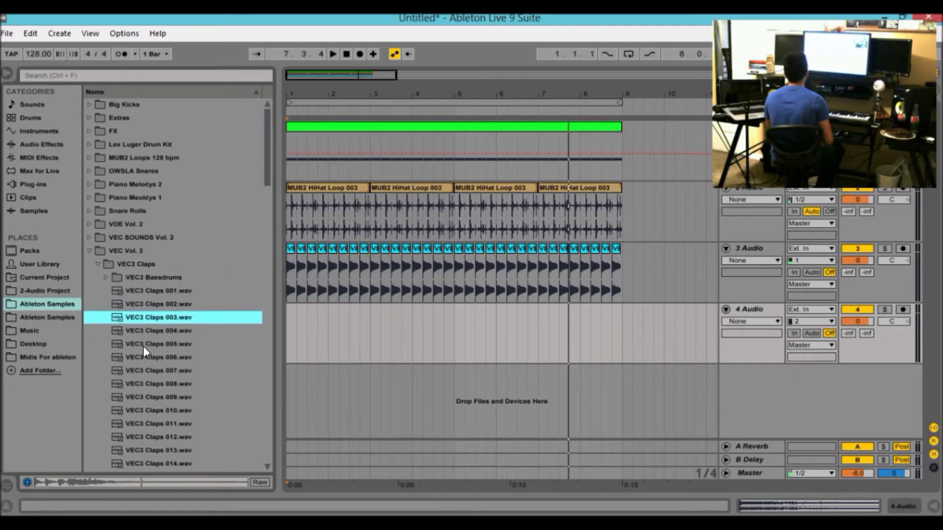
key(Up)
key(Down)
drag(205, 317, 288, 325)
drag(327, 77, 309, 100)
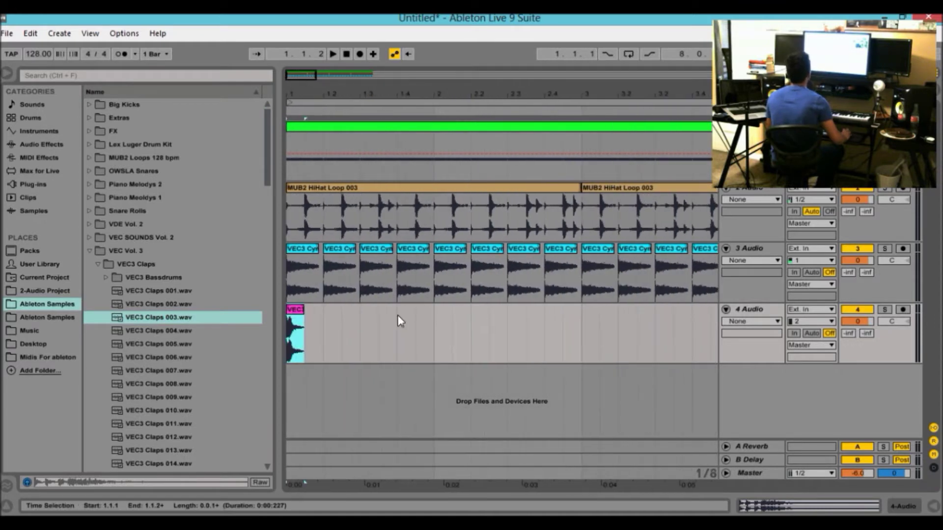
Step: Move the clap clip to beat 1.2 on the 4 Audio track and listen to it against the beat
mouse_move(299, 319)
mouse_down()
mouse_move(324, 314)
mouse_move(332, 325)
mouse_move(290, 331)
mouse_up()
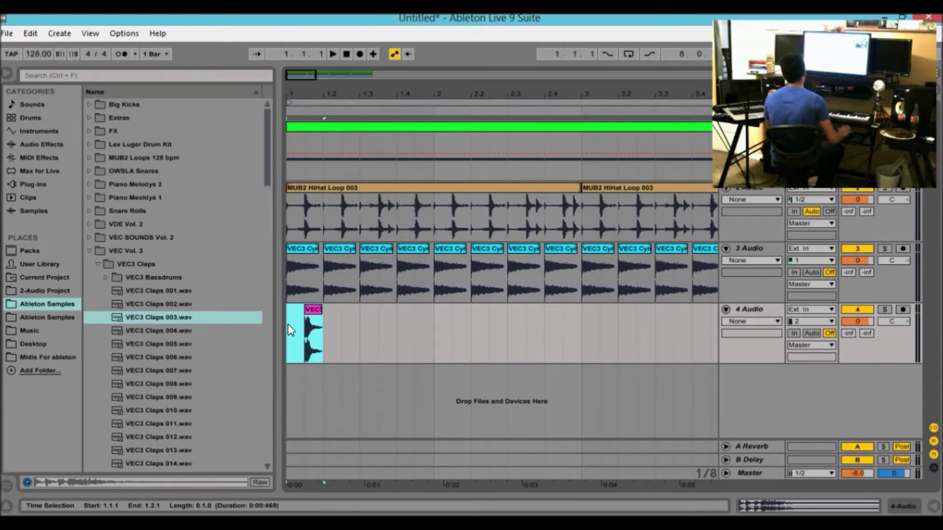
key(space)
key(space)
mouse_move(313, 310)
mouse_down()
mouse_move(347, 310)
mouse_move(331, 310)
mouse_up()
key(space)
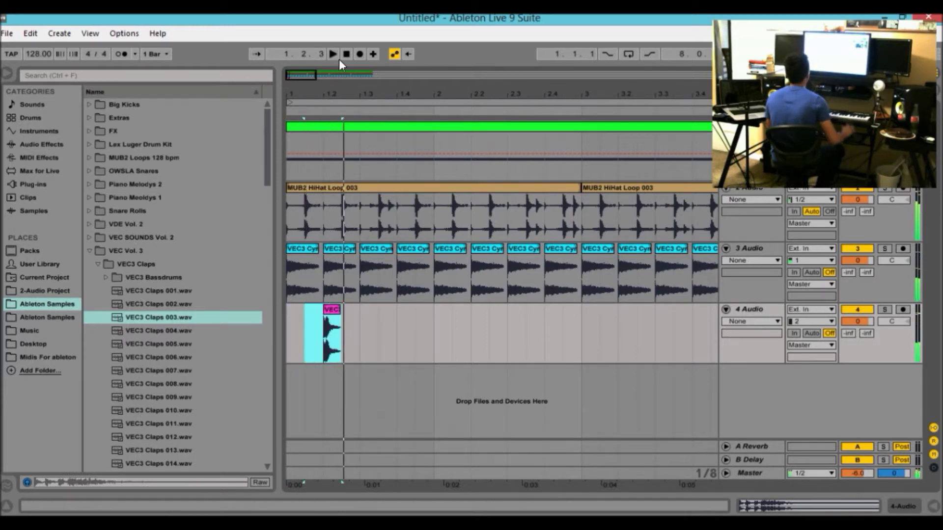
click(343, 57)
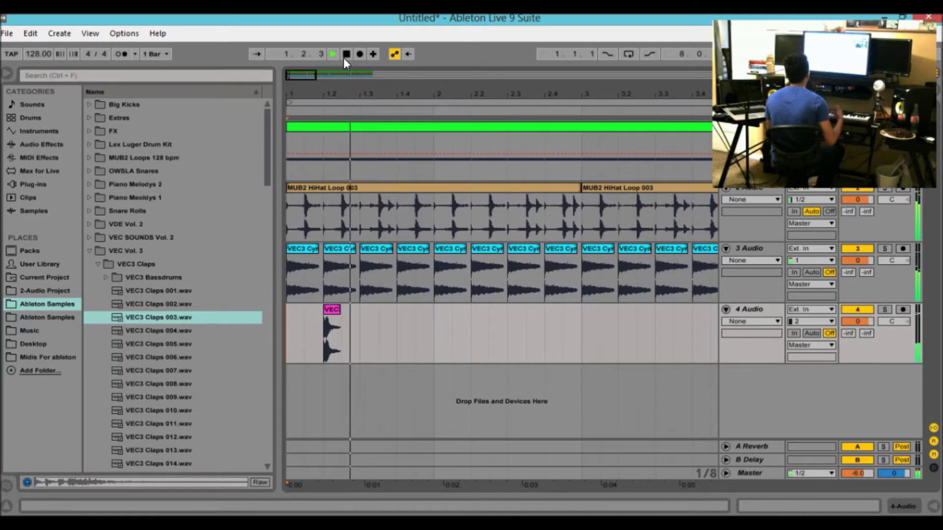
click(344, 57)
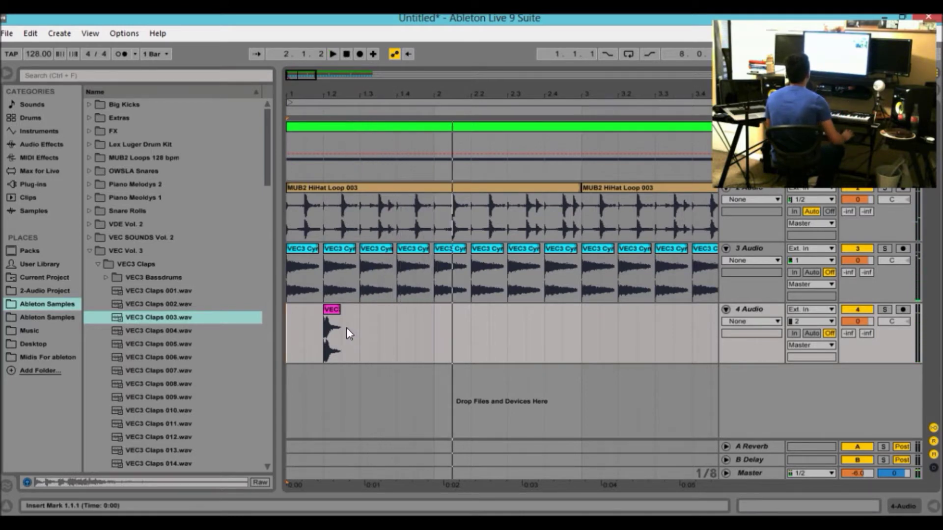
Step: Try to repeat the clap at one-and-a-half-beat intervals across the eight bars of the 4 Audio track
drag(342, 330, 270, 334)
key(ctrl+d)
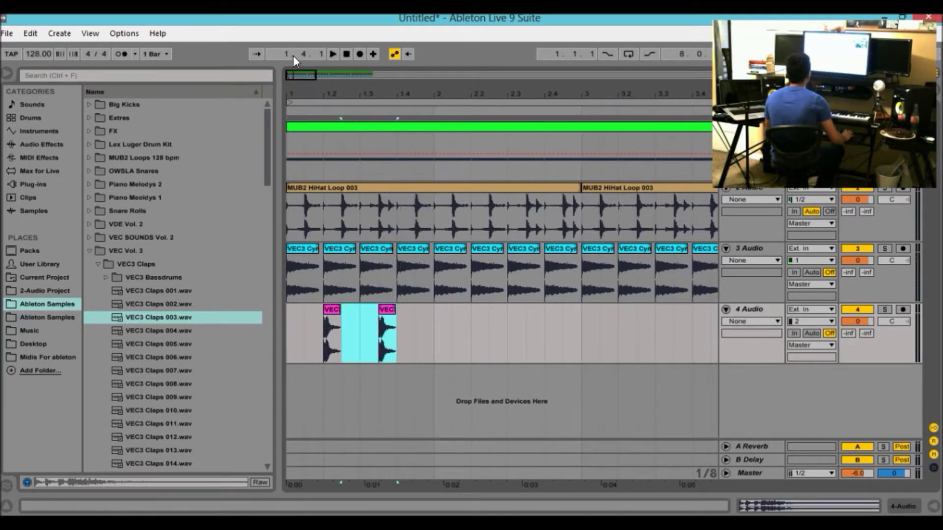
key(ctrl+d)
key(ctrl+d)
key(ctrl+d)
key(ctrl+d)
key(ctrl+d)
key(ctrl+d)
key(minus)
key(minus)
key(ctrl+d)
key(ctrl+d)
key(ctrl+d)
key(ctrl+d)
key(ctrl+d)
key(ctrl+d)
key(ctrl+d)
key(ctrl+d)
key(ctrl+d)
key(ctrl+d)
key(ctrl+d)
key(ctrl+d)
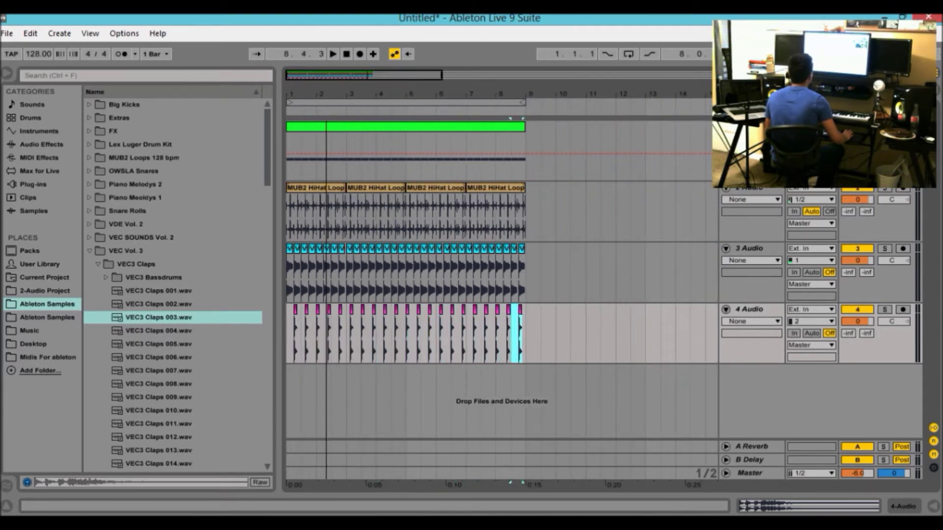
Step: Listen to the repeated clap pattern from the start and delete every clap copy after the one on beat 1.2
click(346, 54)
key(space)
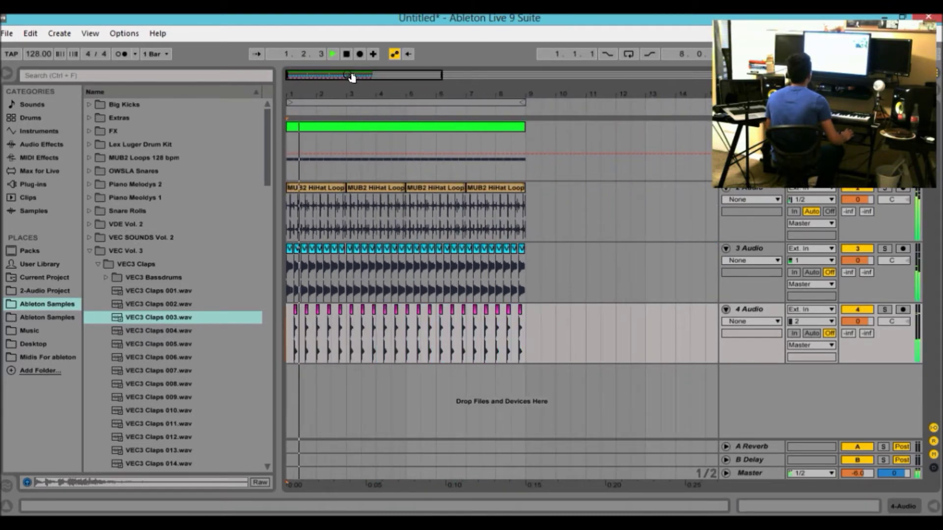
drag(346, 76, 346, 76)
key(space)
drag(535, 326, 295, 339)
mouse_move(318, 73)
mouse_down()
mouse_move(301, 113)
mouse_move(297, 75)
mouse_up()
Step: Duplicate the two-beat range from 1.2.1 to 1.4.1 holding the clap until claps fill the eight-bar section
click(424, 326)
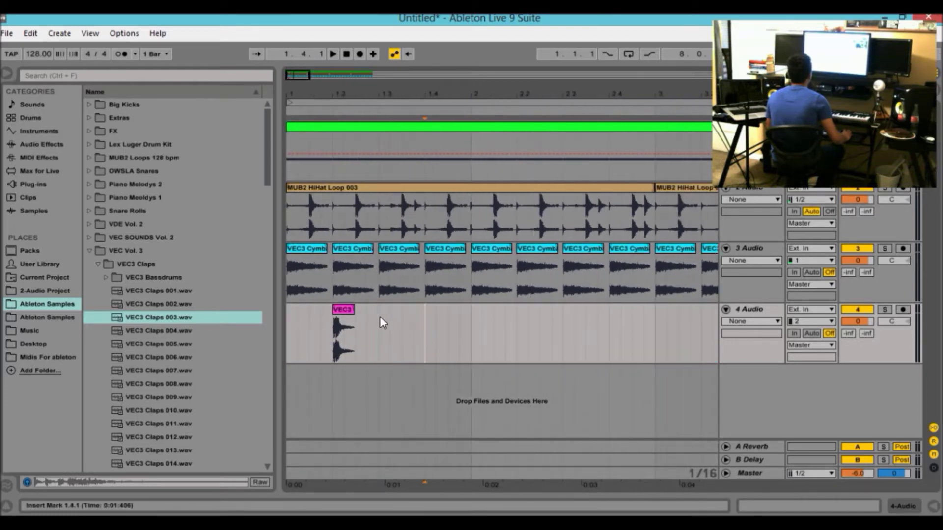
drag(426, 329, 333, 326)
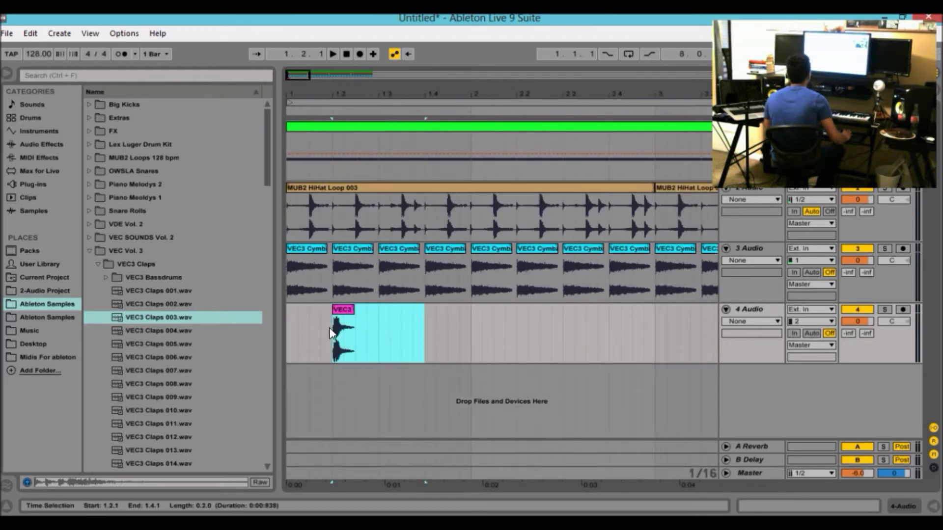
key(ctrl+d)
drag(301, 88, 300, 62)
key(ctrl+d)
key(ctrl+d)
key(ctrl+d)
key(ctrl+d)
key(ctrl+d)
key(ctrl+d)
key(ctrl+d)
key(ctrl+d)
key(ctrl+d)
key(ctrl+d)
key(ctrl+d)
key(ctrl+d)
key(ctrl+d)
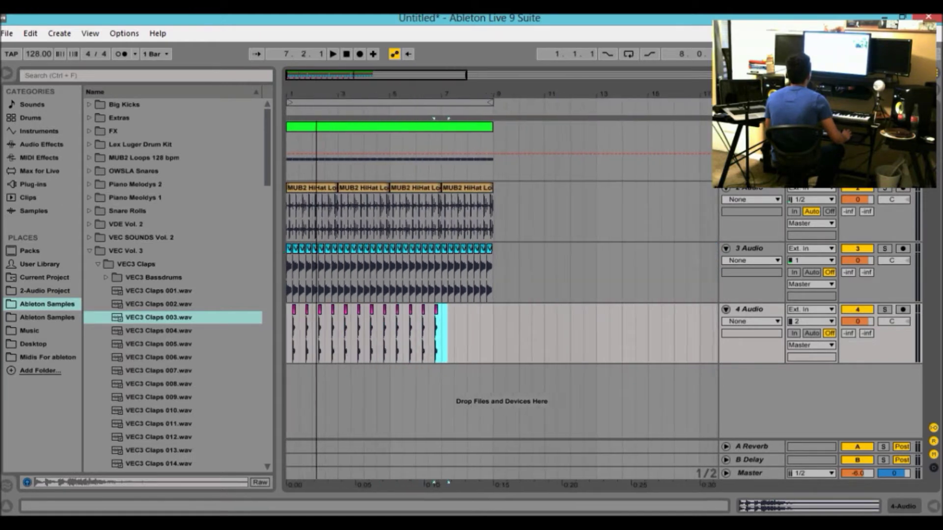
key(ctrl+d)
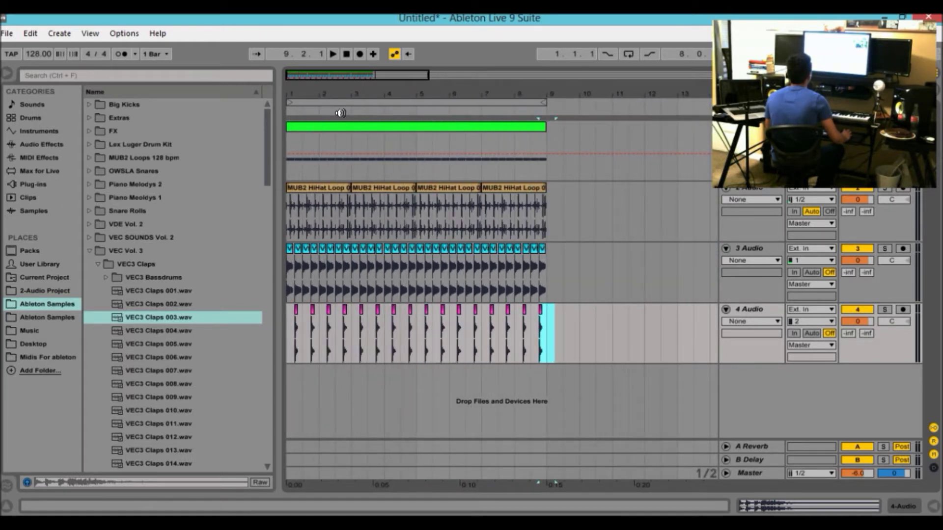
Step: Play the whole beat with the clap pattern from the start of the arrangement, and stop it around bar 7
click(347, 55)
key(space)
drag(484, 92, 539, 107)
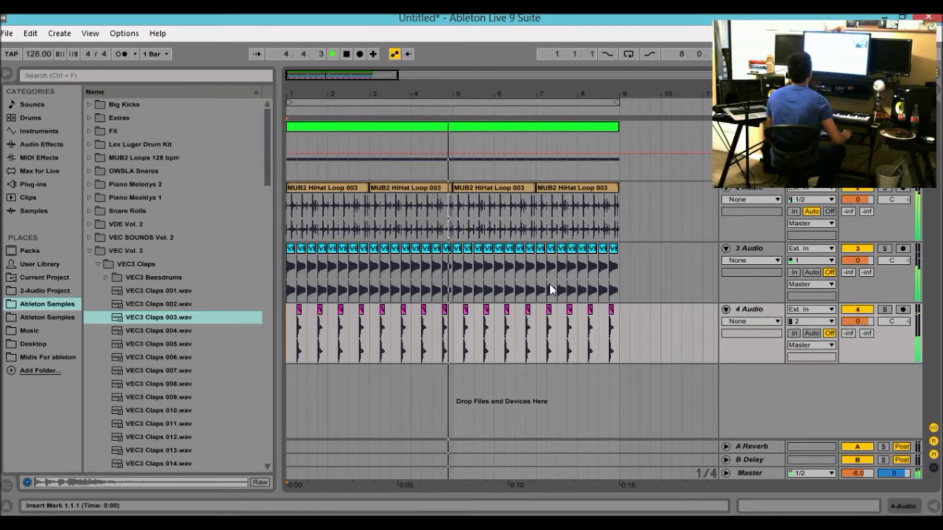
click(346, 54)
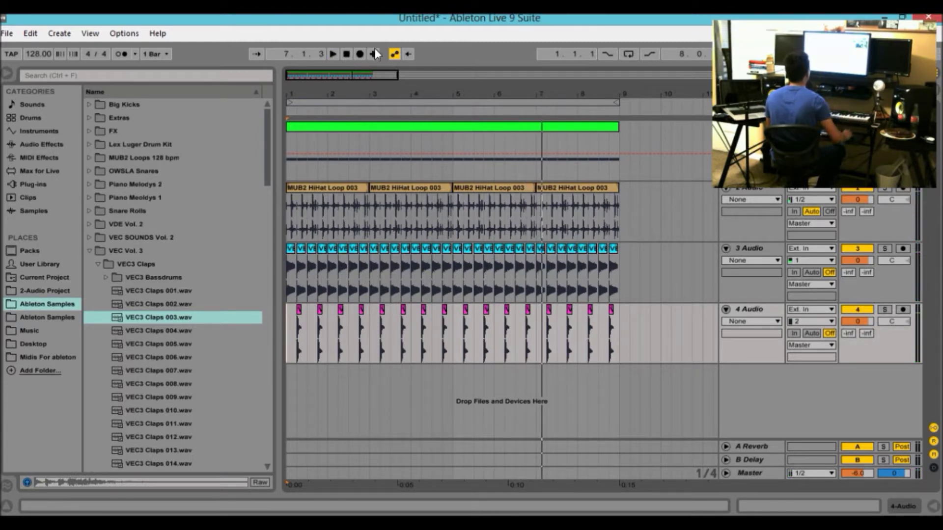
mouse_move(341, 77)
mouse_down()
mouse_move(341, 105)
mouse_move(341, 71)
mouse_up()
mouse_move(340, 94)
mouse_down()
mouse_move(340, 122)
mouse_move(340, 108)
mouse_up()
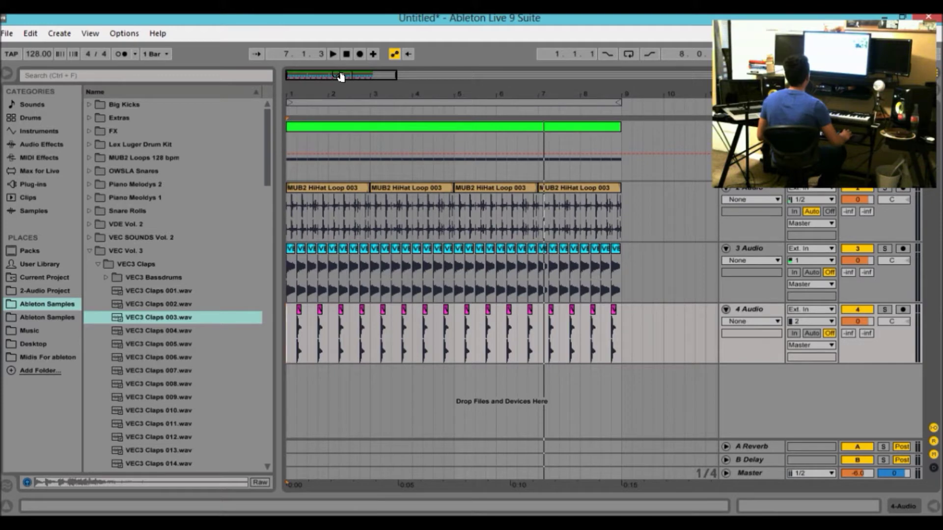
drag(342, 75, 314, 93)
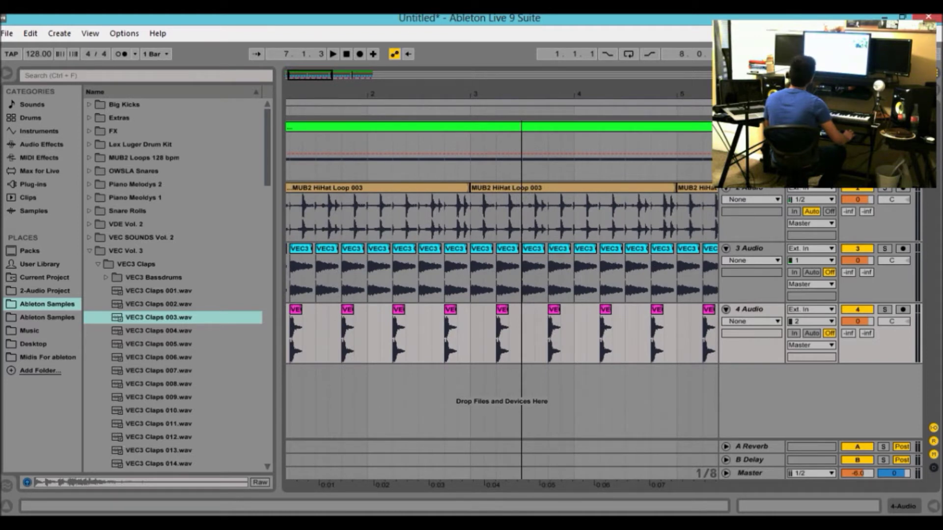
drag(315, 75, 313, 92)
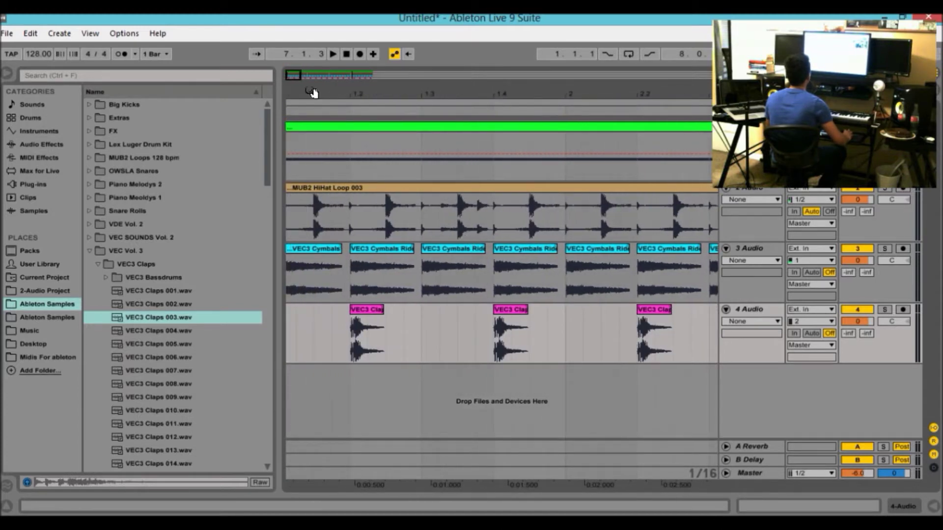
Step: Solo the 2 Audio hi-hat track and listen to it alone from just before beat 1.2
click(884, 190)
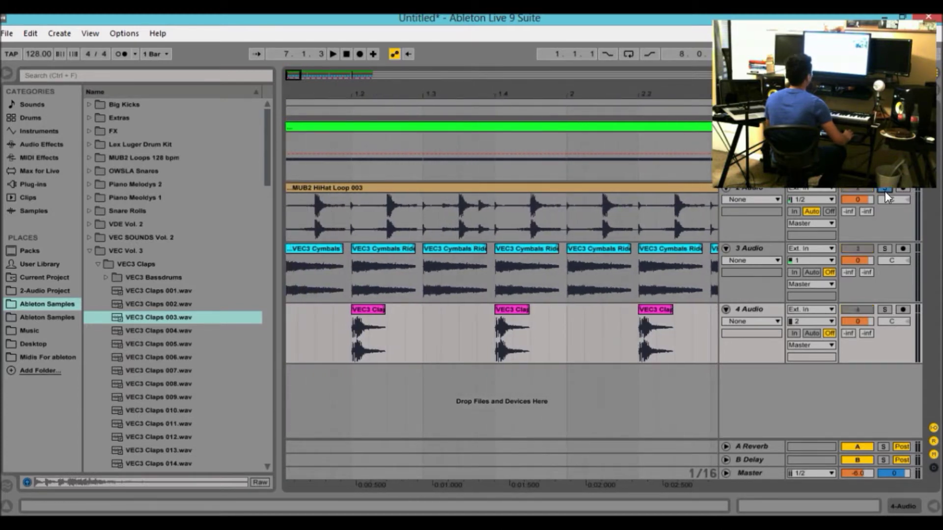
click(885, 309)
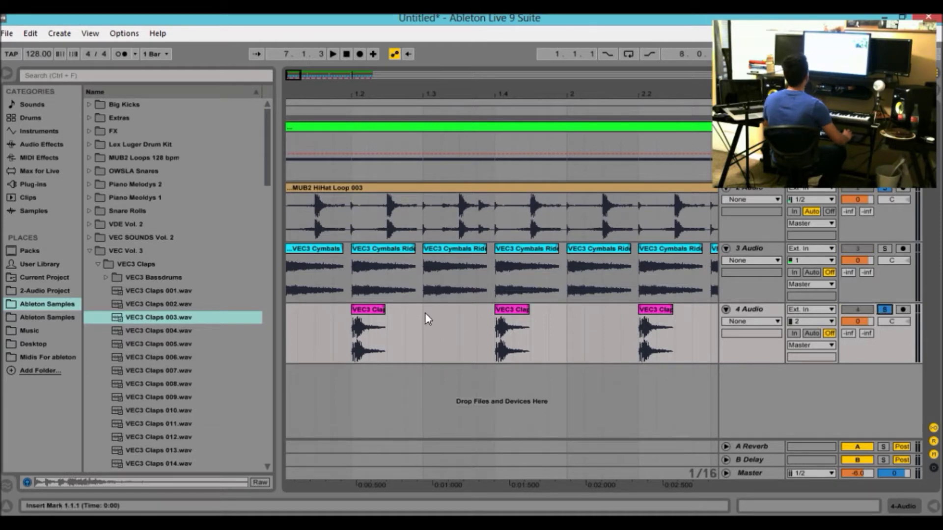
click(347, 219)
click(885, 192)
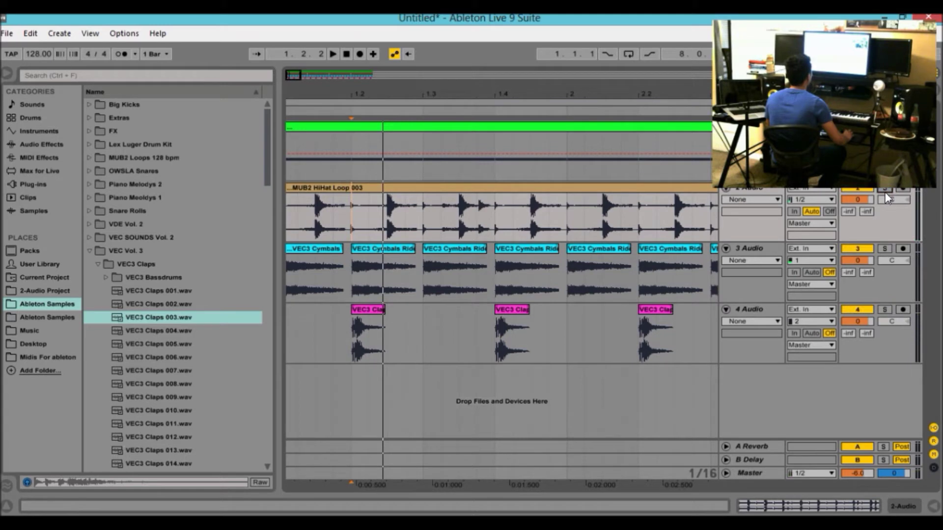
click(885, 190)
click(331, 226)
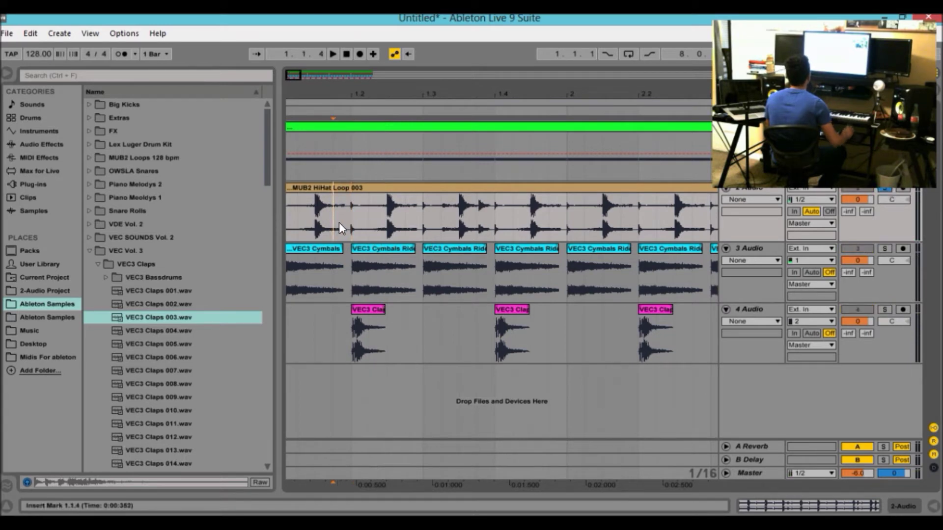
key(space)
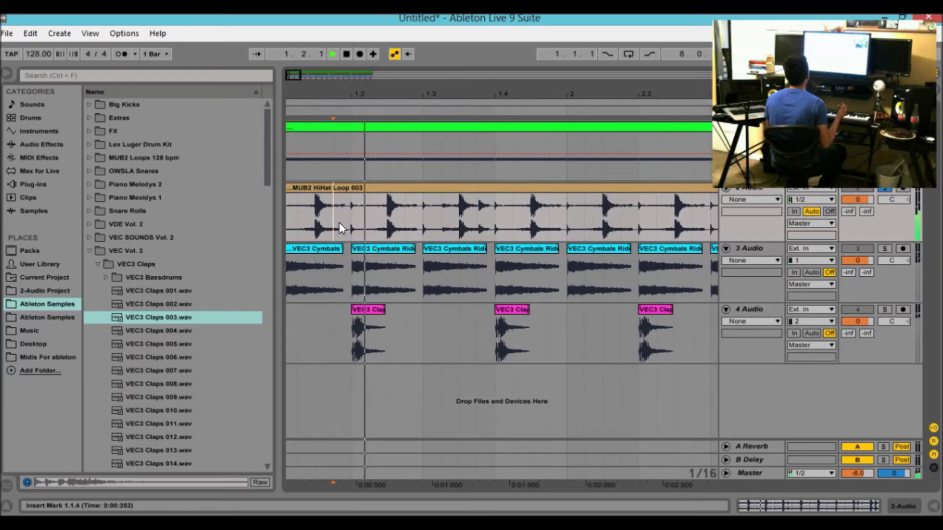
key(space)
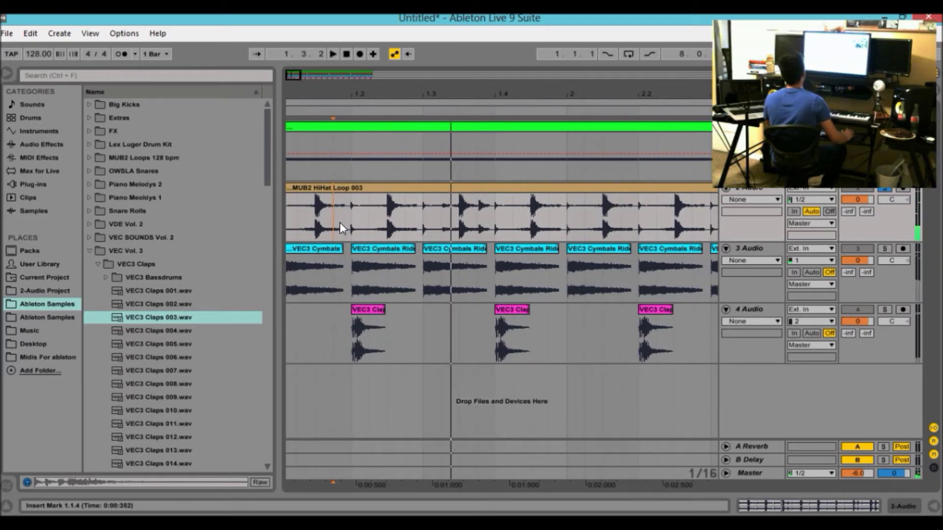
Step: Add the 4 Audio clap track to the solo and play the claps together with the hi-hats
click(890, 311)
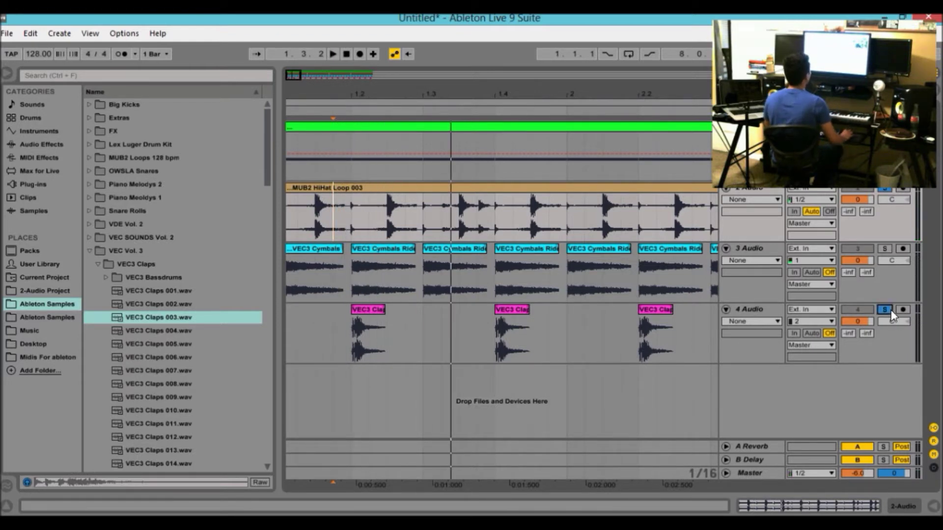
key(space)
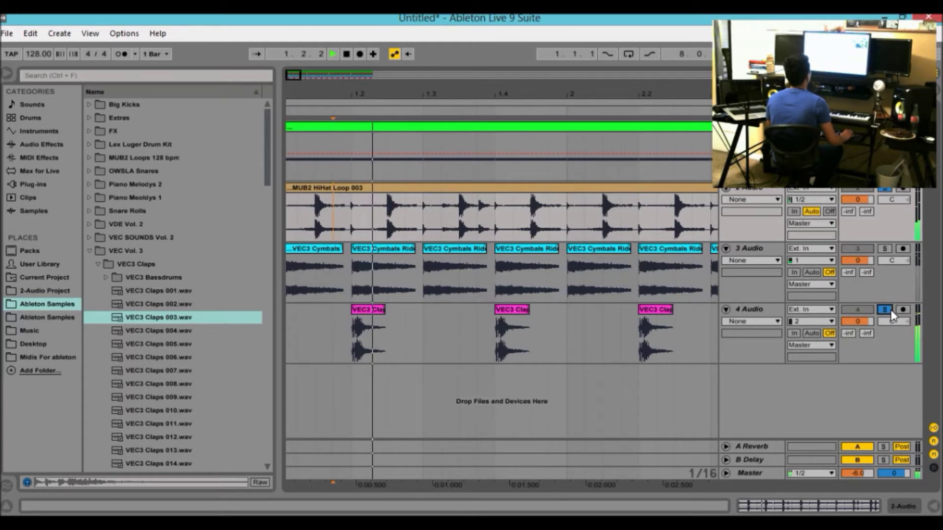
key(space)
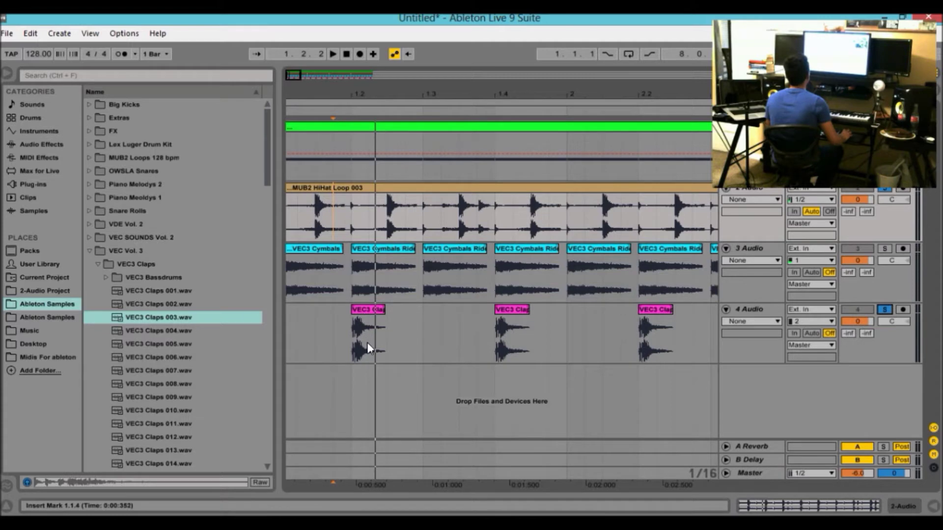
drag(297, 75, 297, 46)
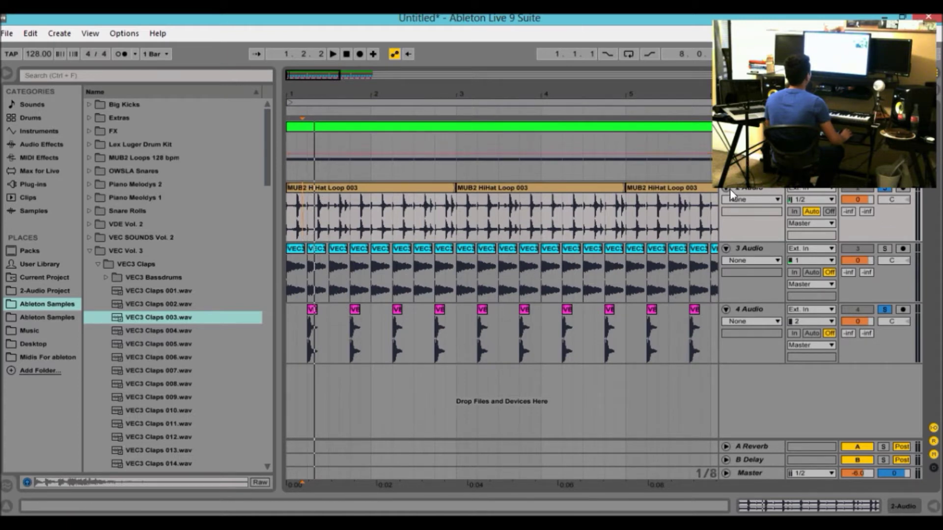
key(space)
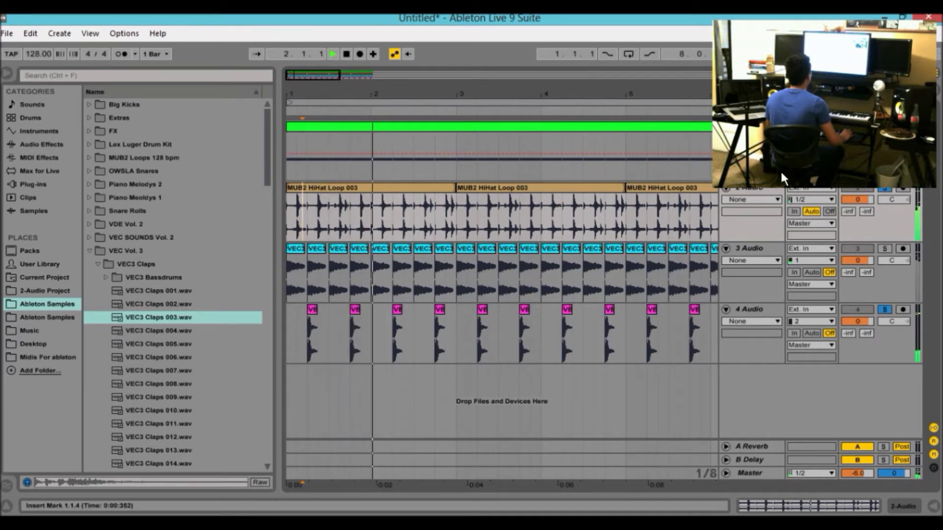
Step: Clear the solos and compare the beat with the 3 Audio rides and 4 Audio claps muted and unmuted, leaving both tracks on
click(885, 189)
click(866, 247)
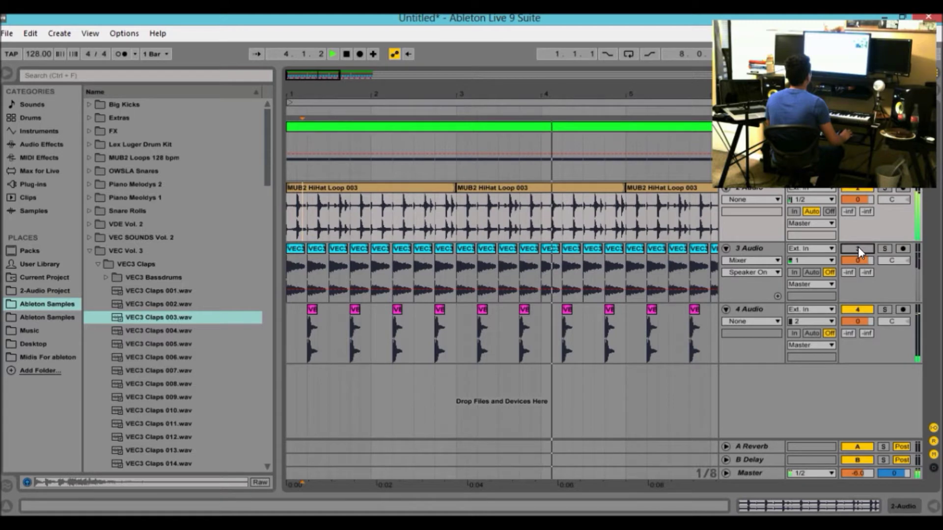
click(343, 55)
key(space)
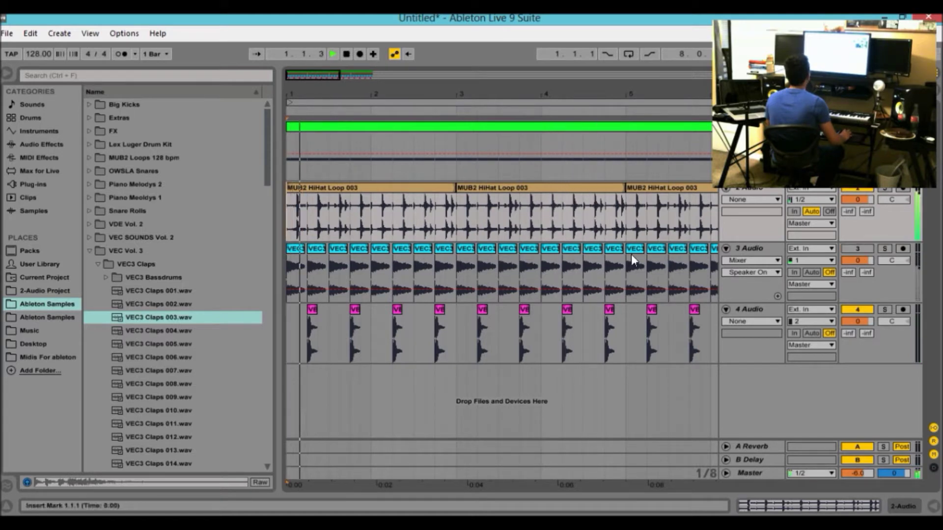
click(853, 309)
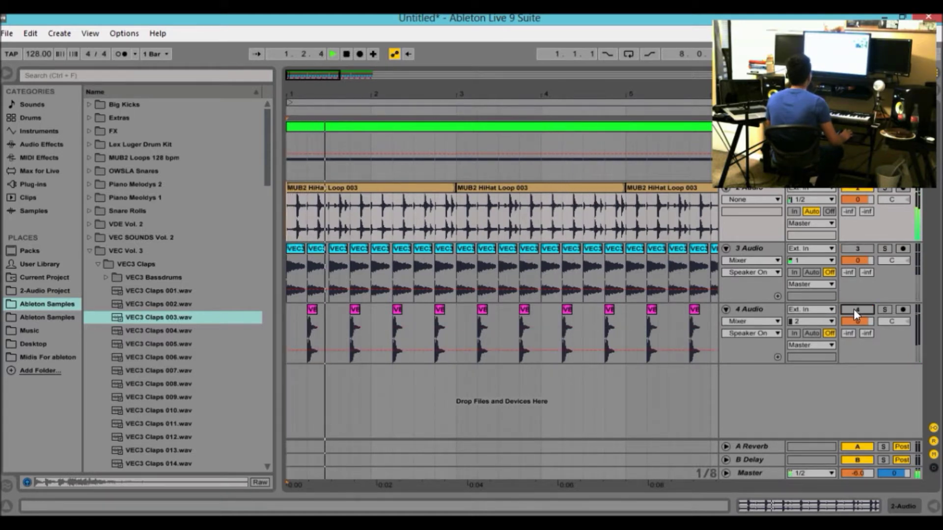
click(853, 308)
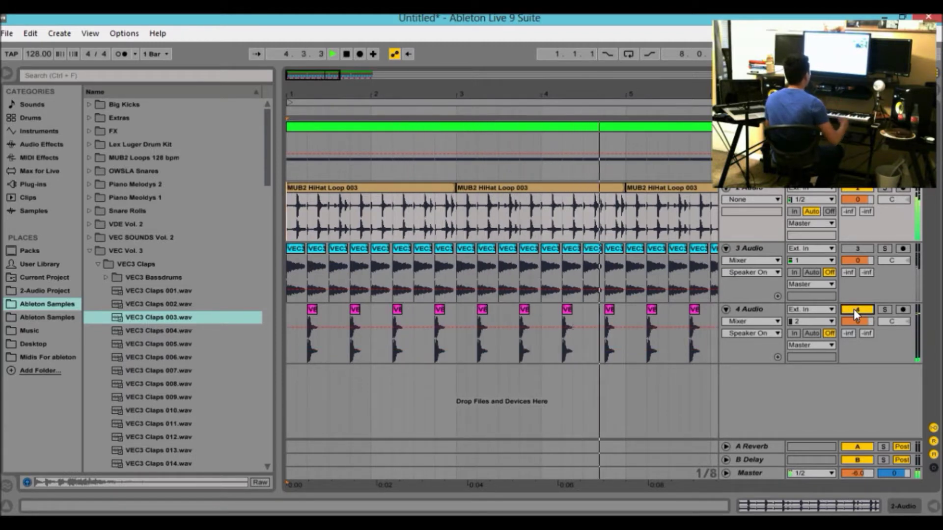
click(862, 247)
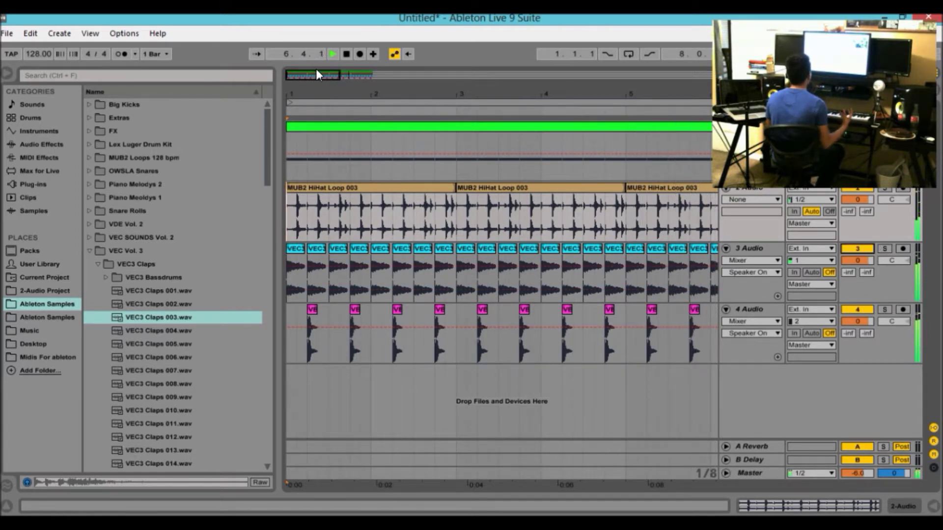
key(space)
Step: Replay the full beat from the start several times with all tracks active, stopping within the first four bars
click(346, 54)
key(space)
key(minus)
drag(333, 79, 333, 78)
key(space)
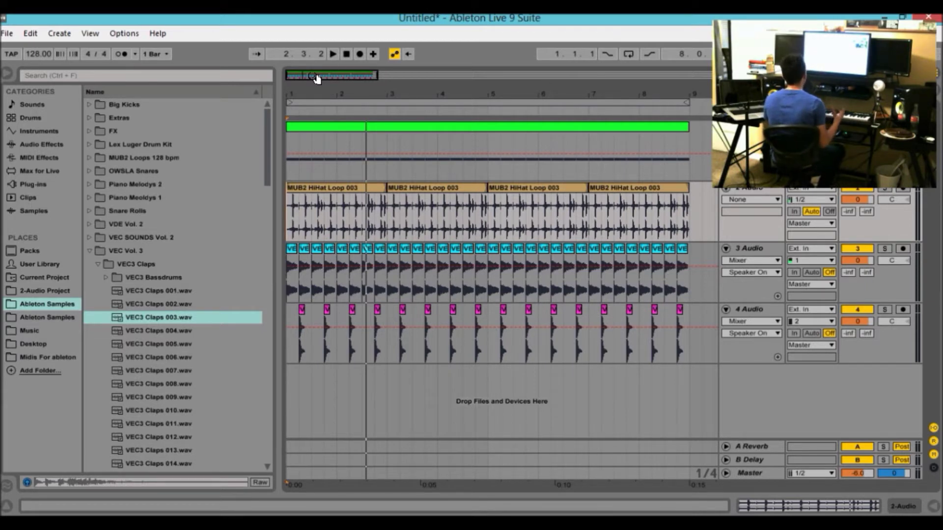
drag(315, 79, 315, 68)
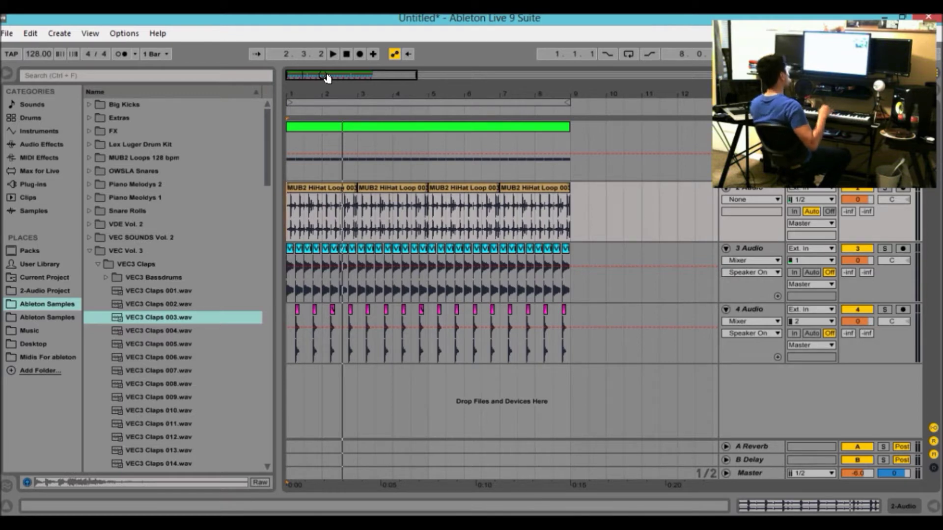
key(space)
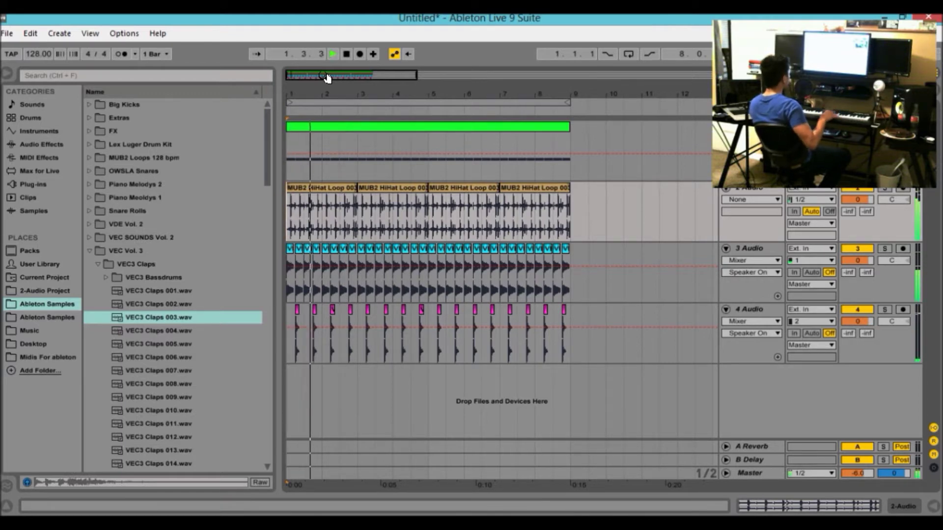
key(space)
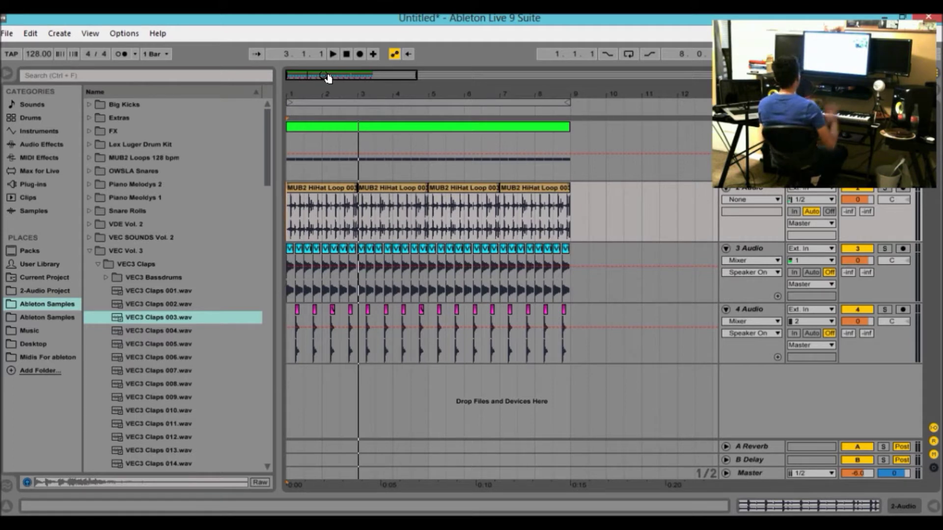
key(space)
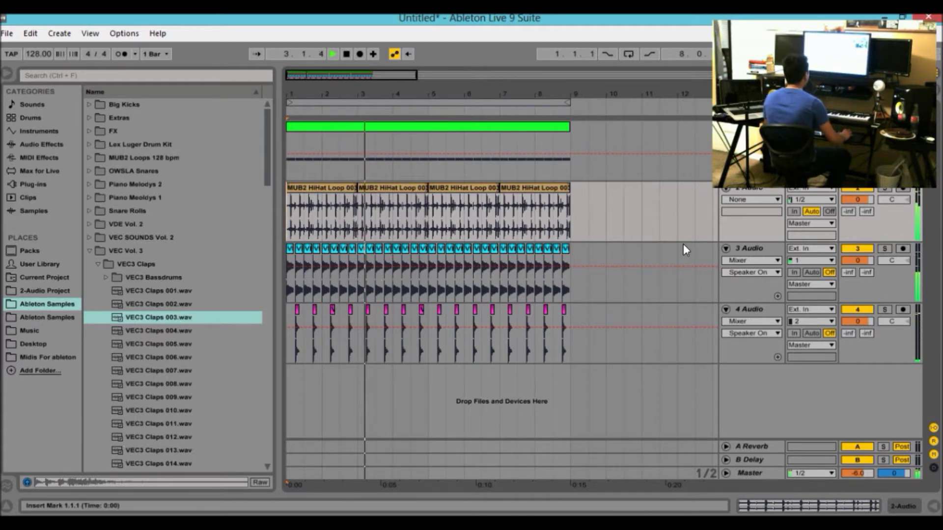
key(space)
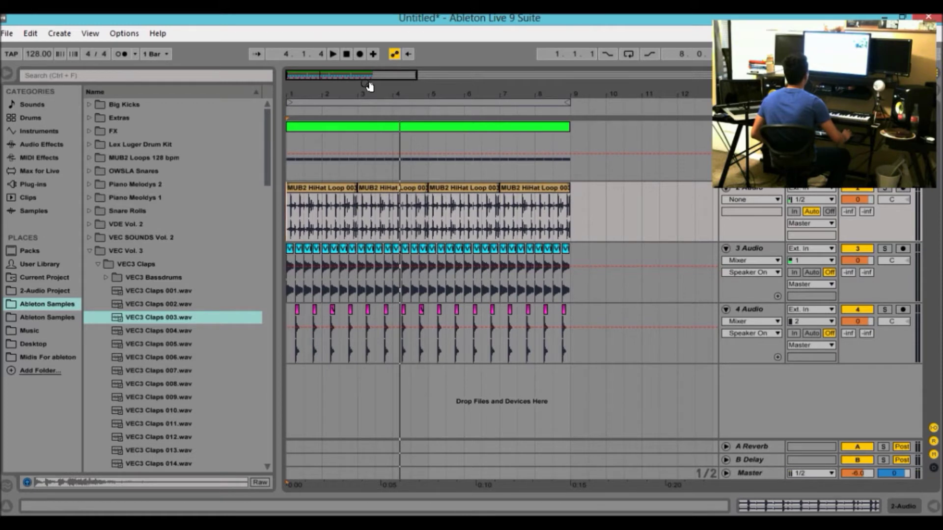
Step: Duplicate the eight-bar section across all four tracks so that it fills bars 9 to 17
mouse_move(360, 75)
mouse_down()
mouse_move(360, 44)
mouse_move(360, 57)
mouse_move(425, 80)
mouse_up()
drag(443, 132, 287, 354)
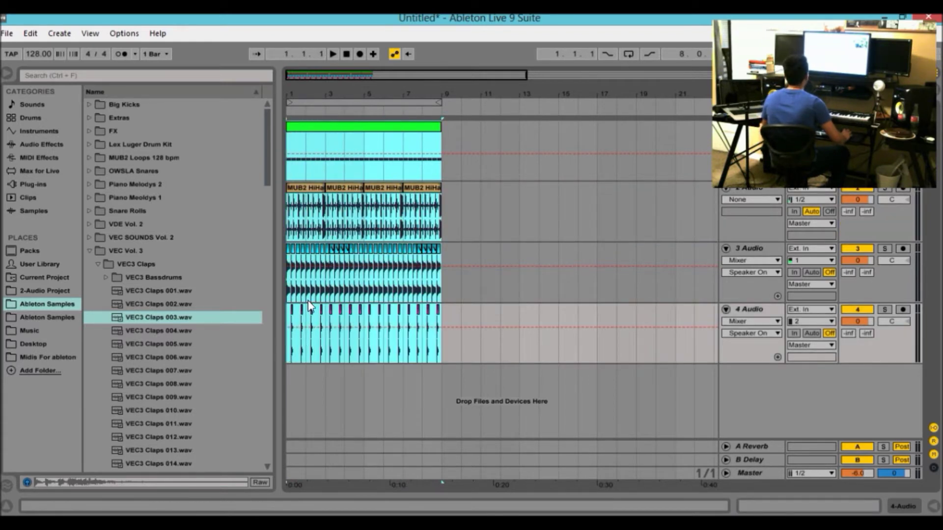
key(ctrl+d)
Step: Extend the loop region to 16 bars, covering the original and the duplicated section
drag(426, 86, 423, 111)
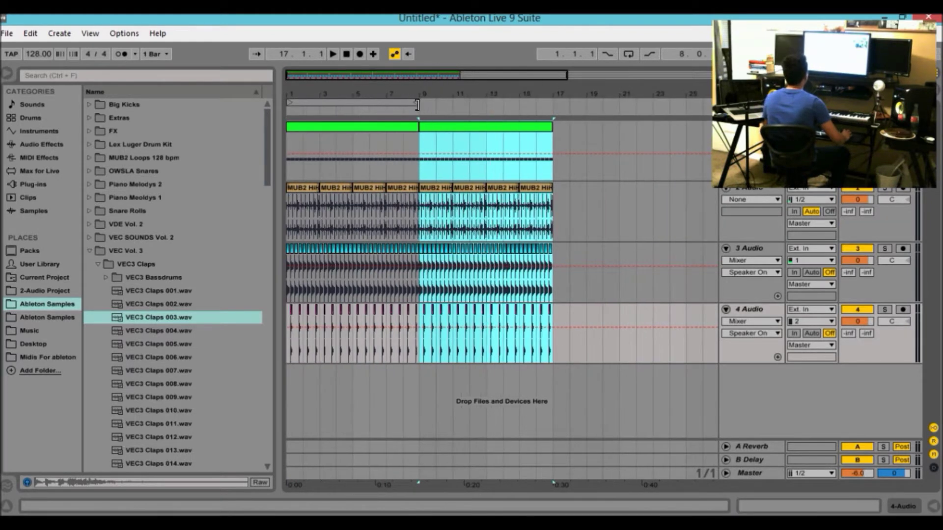
drag(287, 104, 551, 98)
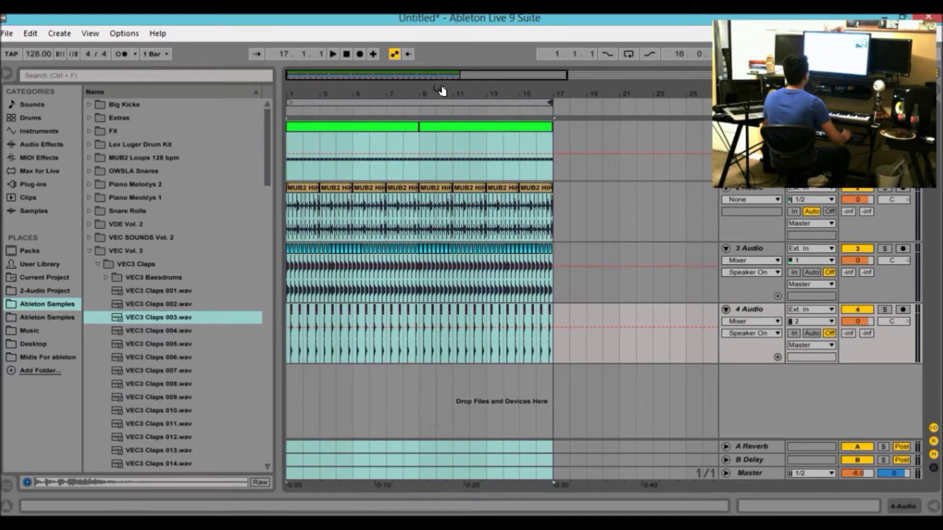
drag(403, 79, 403, 97)
drag(484, 97, 484, 94)
click(604, 136)
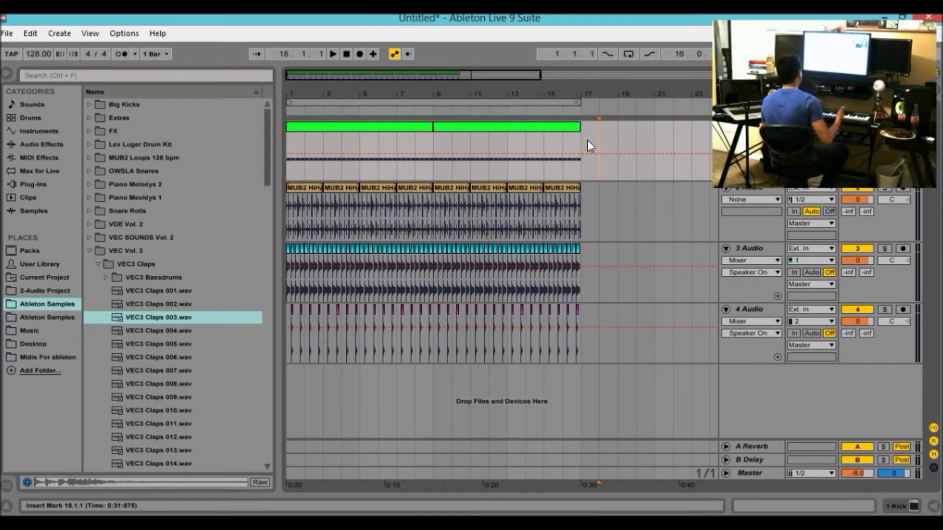
Step: Shorten the loop region to the first eight bars, ending at bar 9
drag(580, 102, 433, 107)
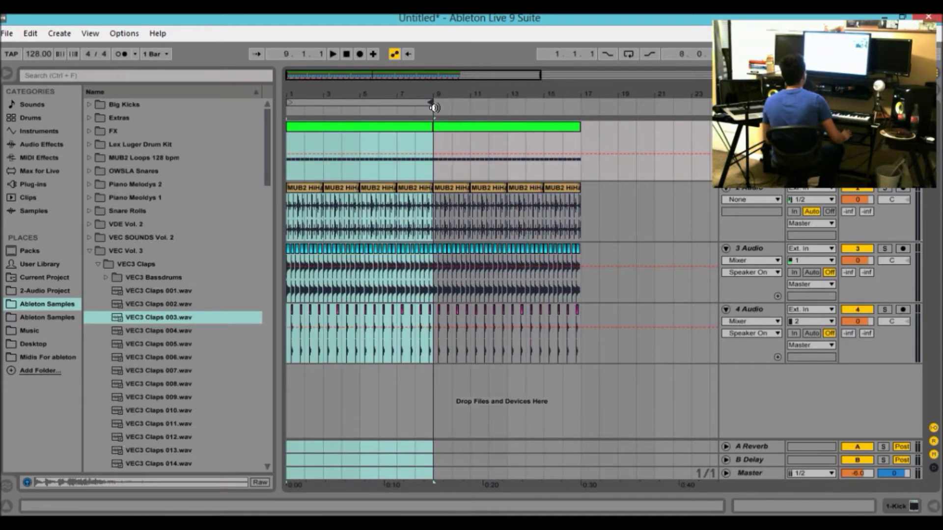
click(412, 78)
drag(410, 77, 410, 71)
mouse_move(469, 94)
mouse_down()
mouse_move(459, 87)
mouse_move(469, 97)
mouse_up()
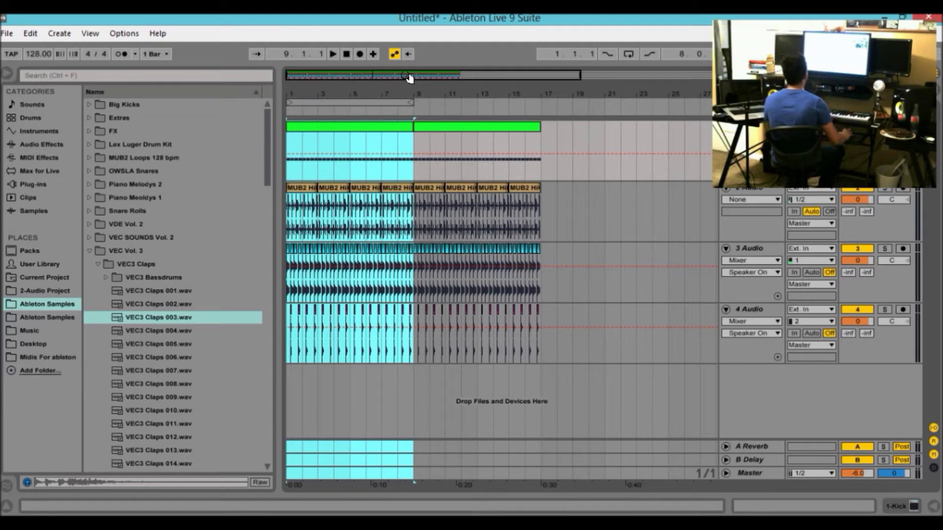
drag(415, 76, 369, 71)
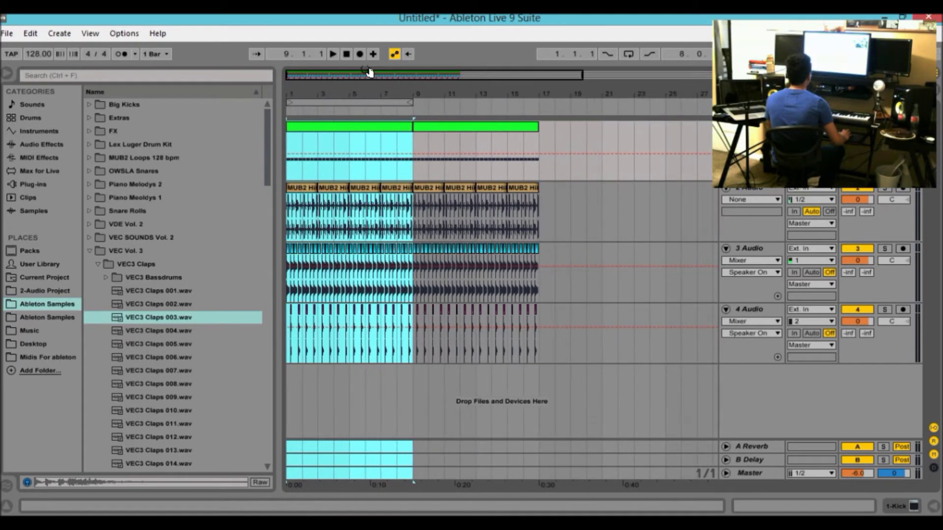
Step: Play the duplicated arrangement from the start and stop it at about bar 6
click(346, 54)
key(space)
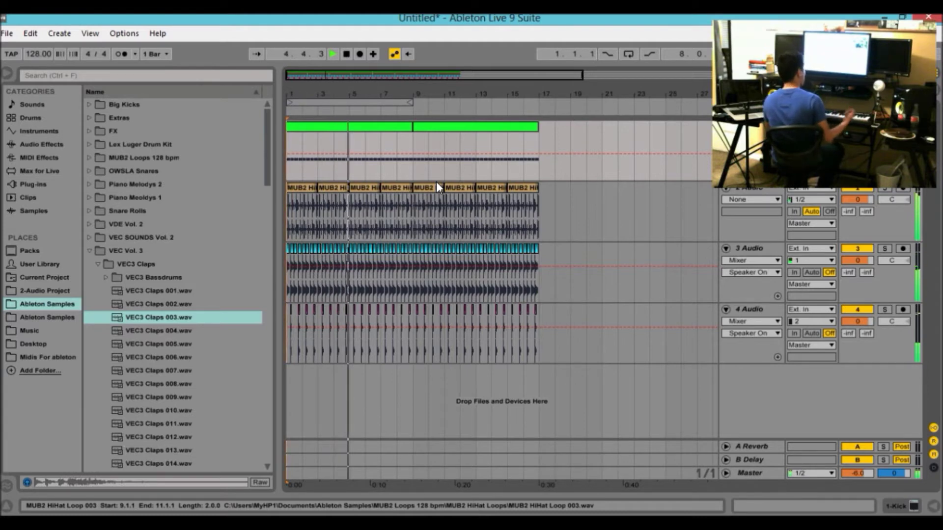
key(space)
Step: Duplicate the 16-bar section on all four tracks to bars 17 to 33 and extend the loop region to 16 bars
mouse_move(355, 76)
mouse_down()
mouse_move(356, 101)
mouse_move(356, 84)
mouse_move(355, 91)
mouse_up()
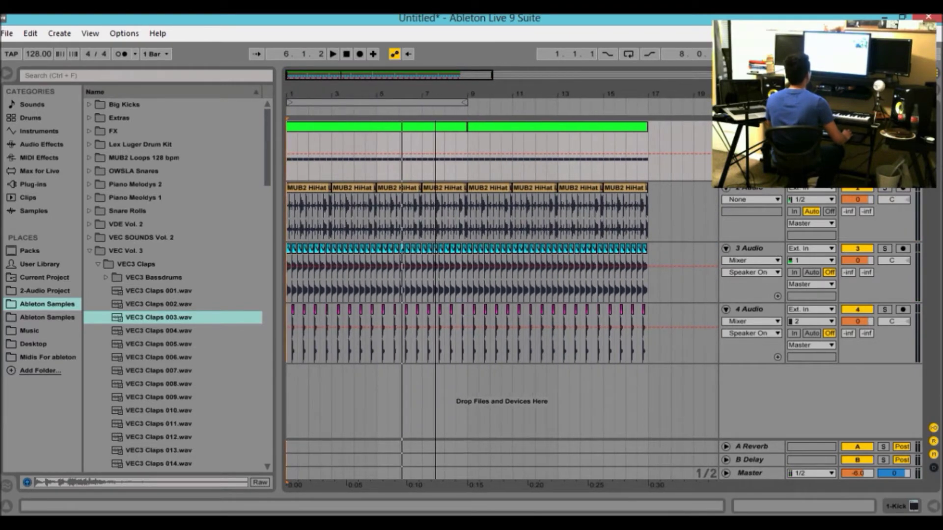
drag(434, 77, 434, 71)
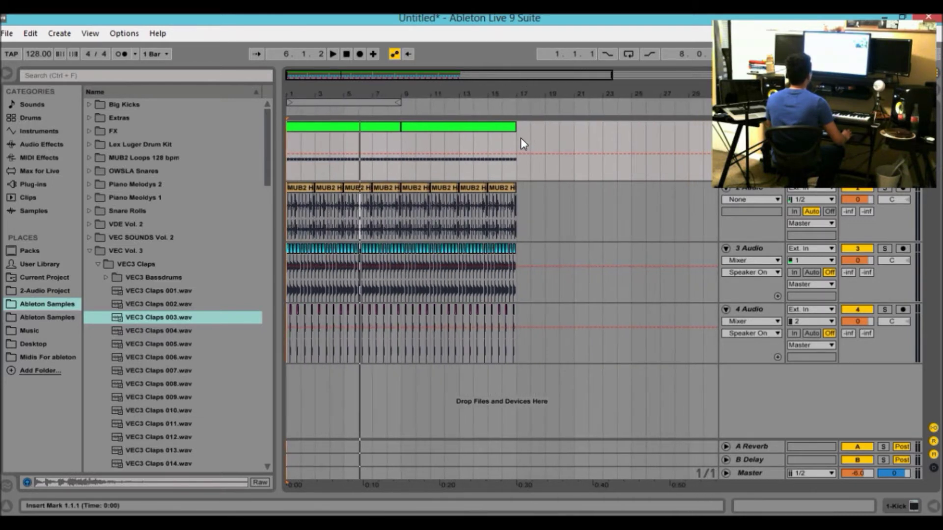
drag(517, 138, 273, 350)
key(ctrl+d)
drag(546, 73, 548, 69)
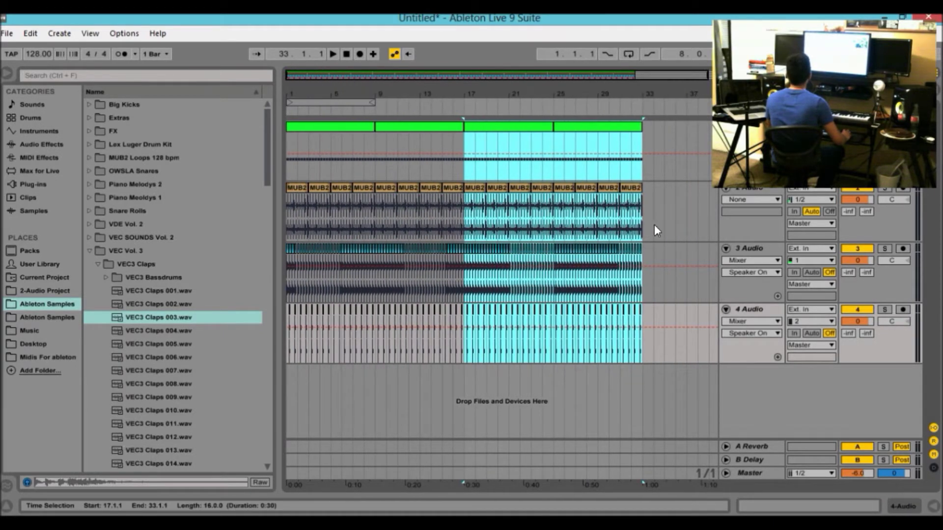
click(681, 217)
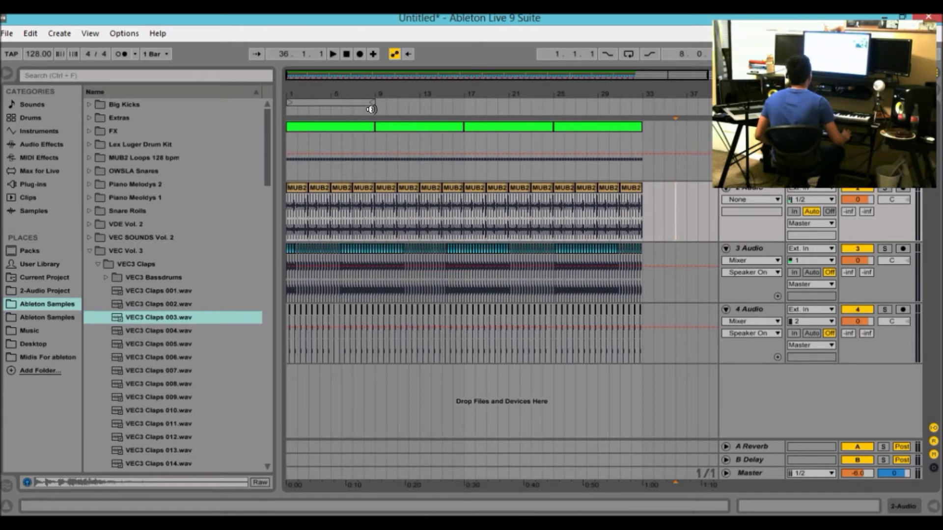
drag(372, 103, 467, 105)
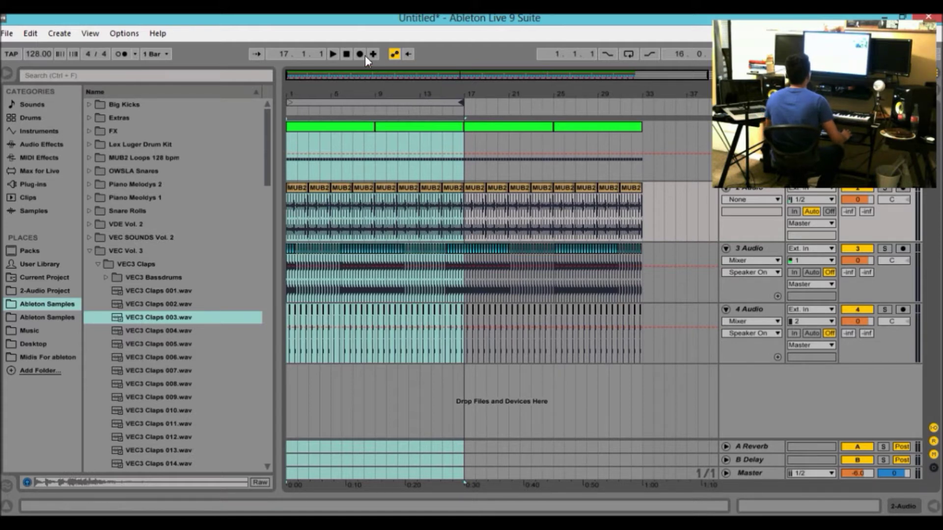
Step: Play the 32-bar arrangement from the start and stop it after several bars
click(346, 54)
key(space)
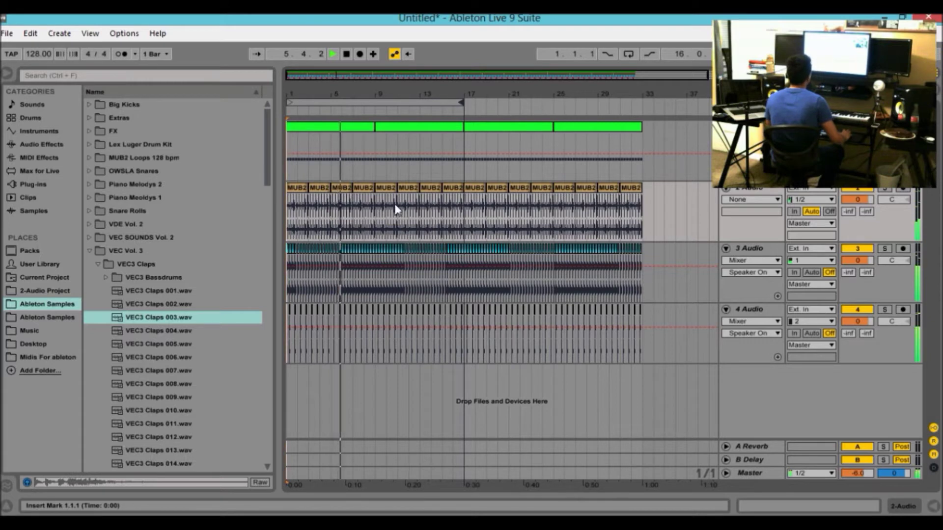
key(space)
Step: Delete the duplicated clips between bars 17 and 34 on all four tracks, leaving the first 16 bars
drag(645, 135, 463, 376)
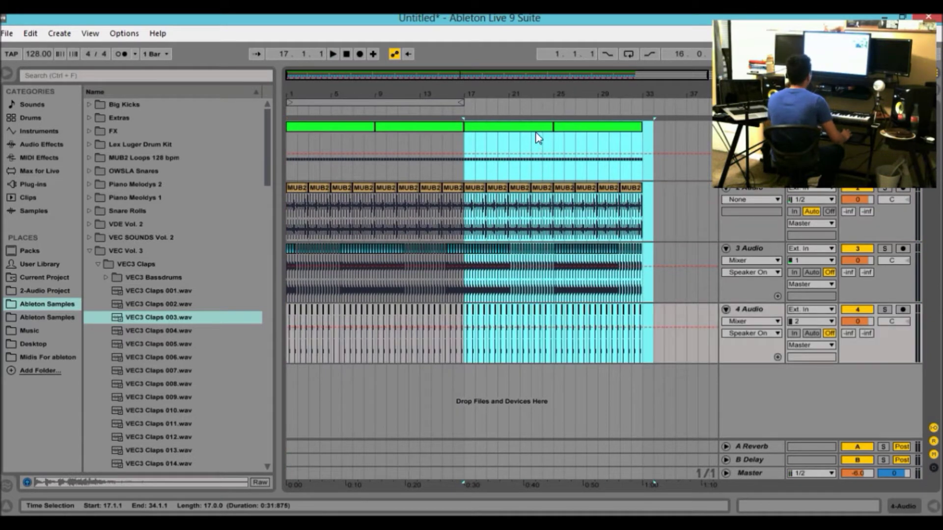
key(Delete)
drag(390, 76, 390, 101)
drag(335, 74, 335, 77)
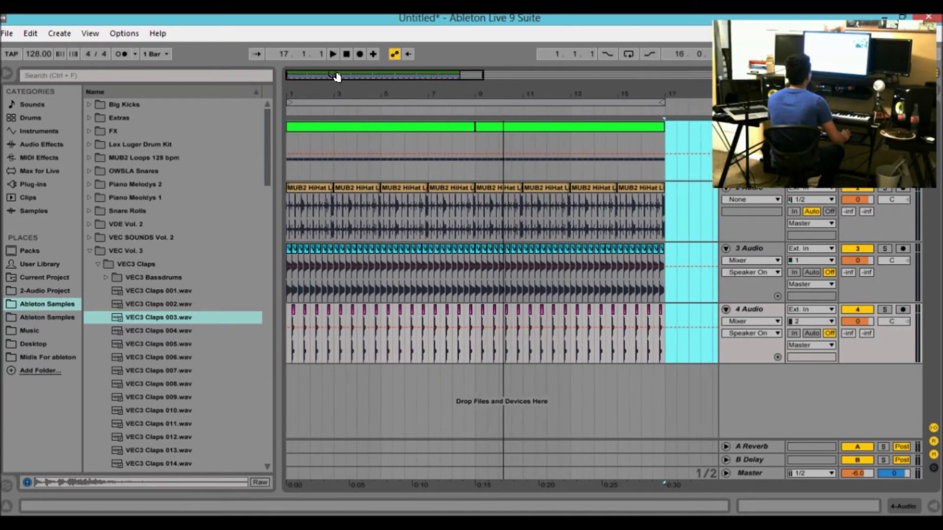
click(701, 273)
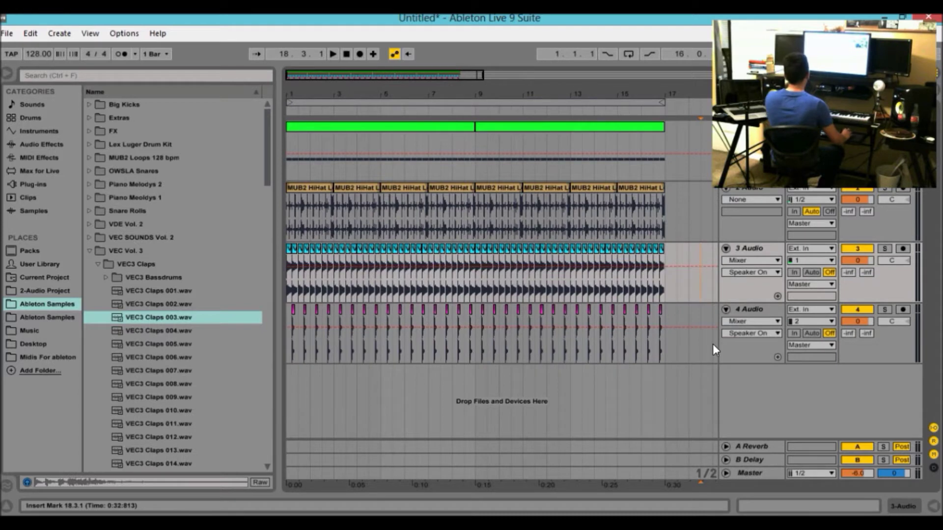
drag(551, 94, 550, 91)
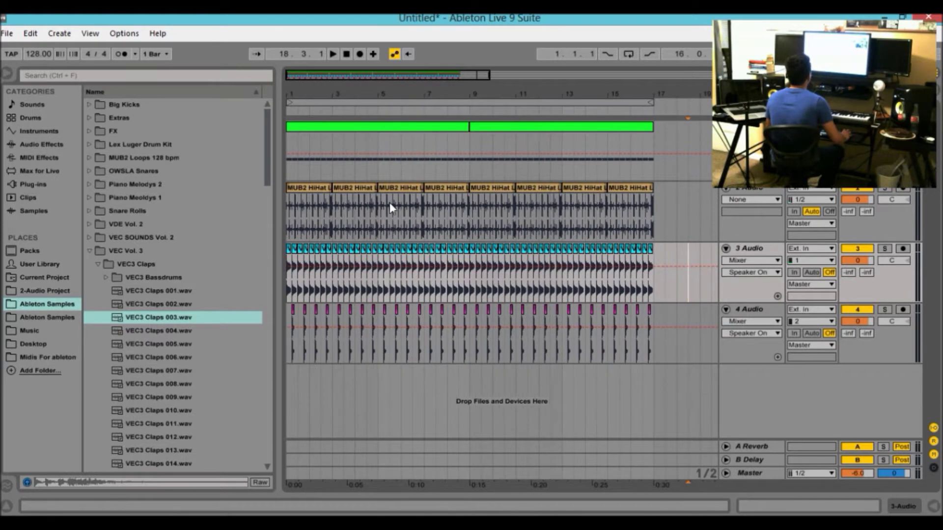
Step: Play the opening bars of the 16-bar arrangement several times in short passes from the start
click(348, 56)
key(space)
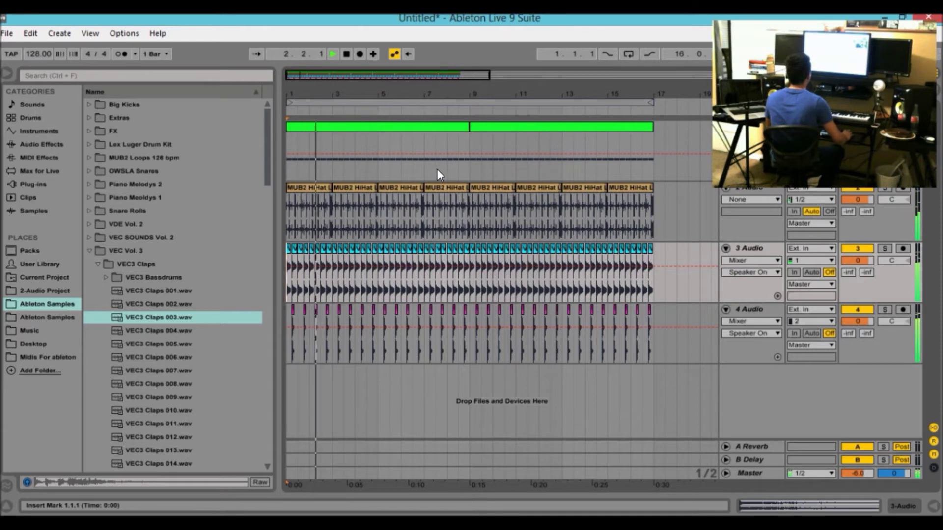
key(space)
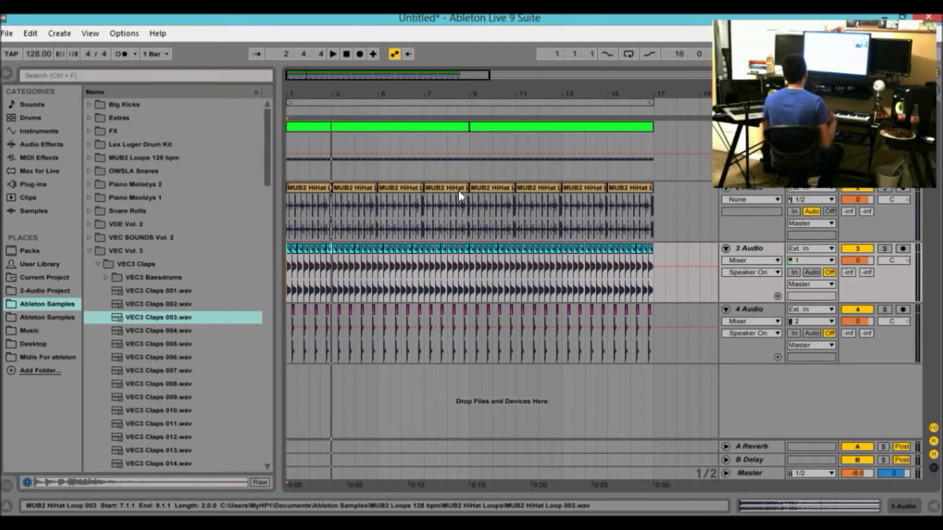
key(space)
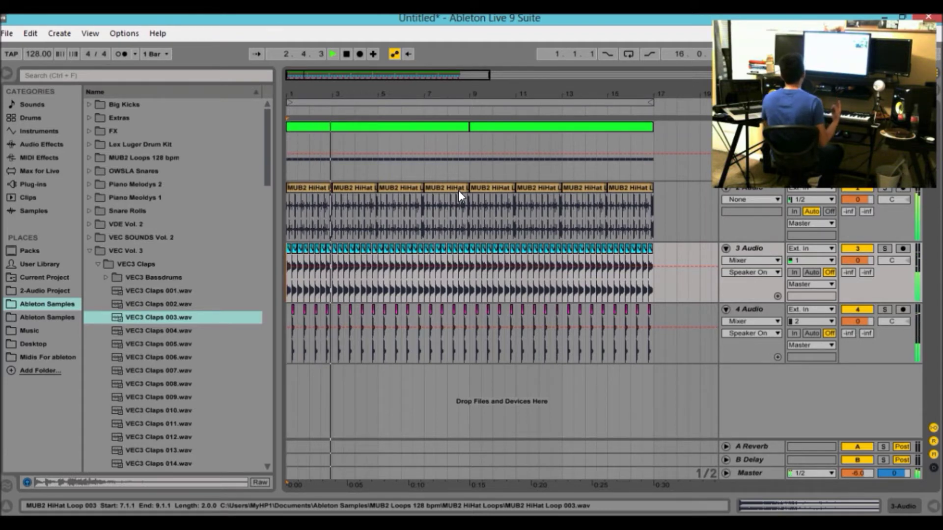
key(space)
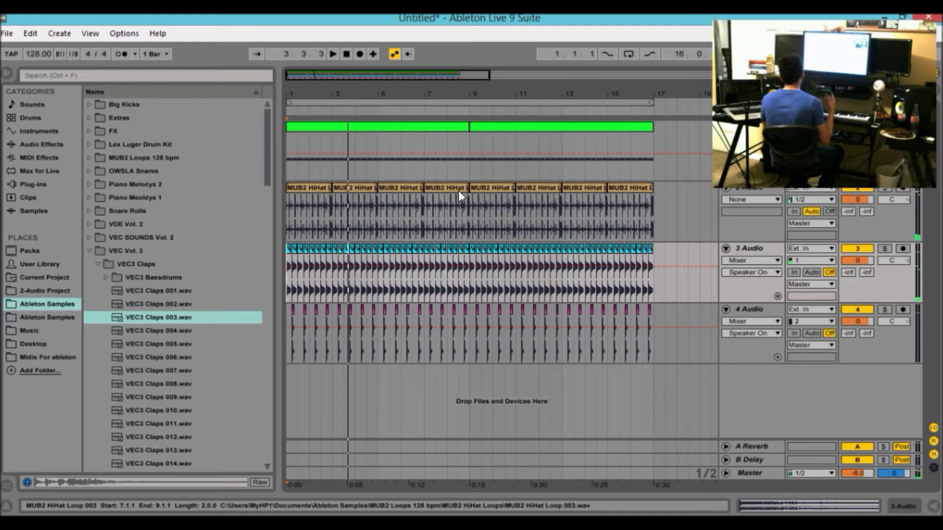
key(space)
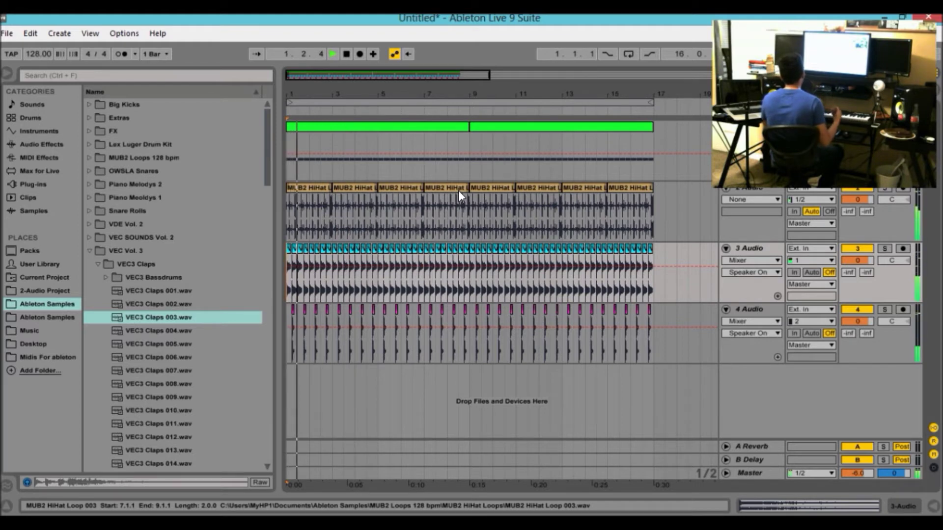
key(space)
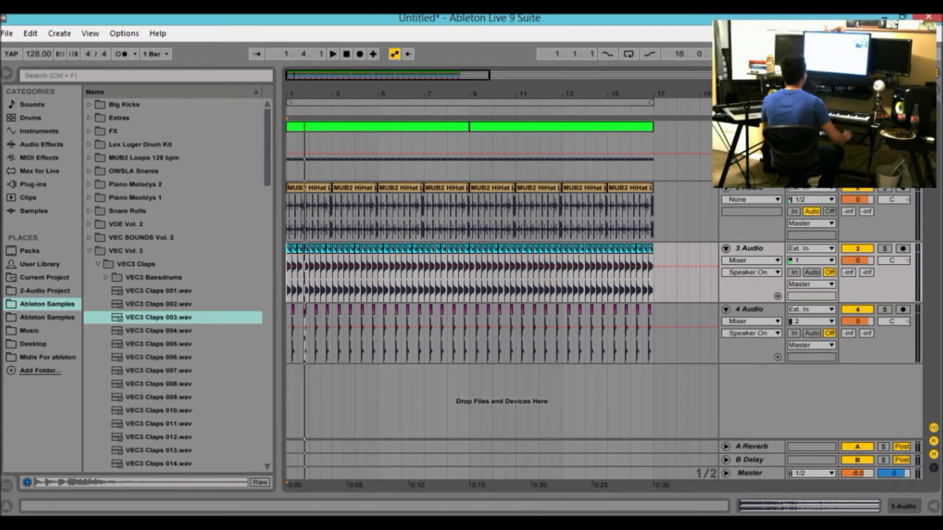
Step: Solo the ride cymbals on track 3, listen to their opening bar, and turn the solo off
click(891, 245)
key(space)
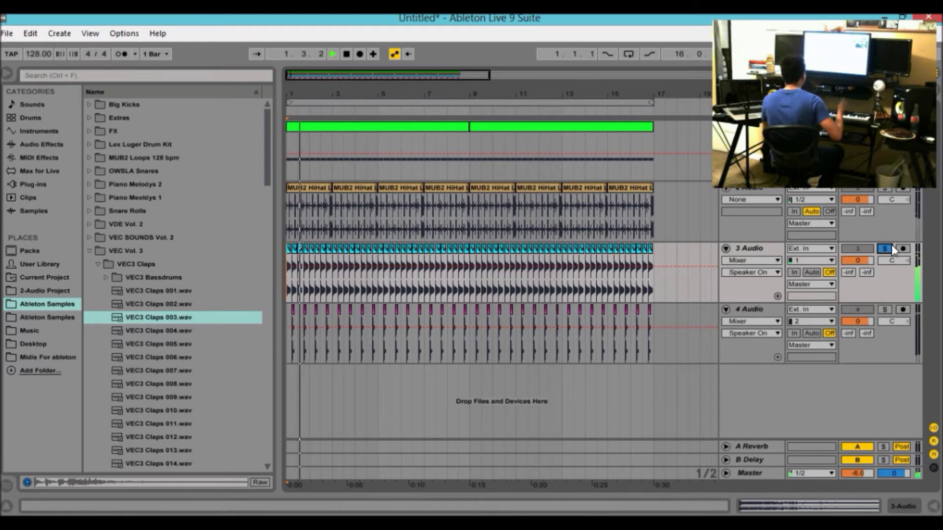
key(space)
drag(366, 76, 366, 132)
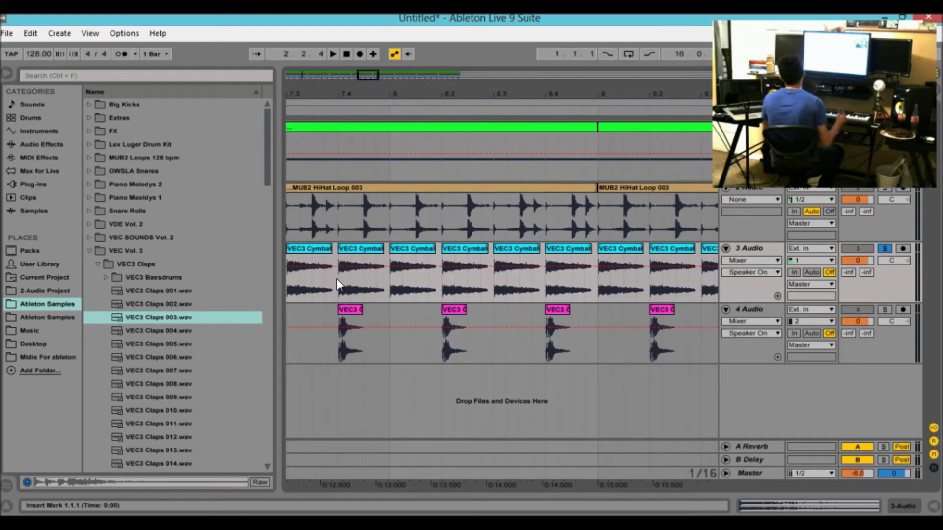
key(space)
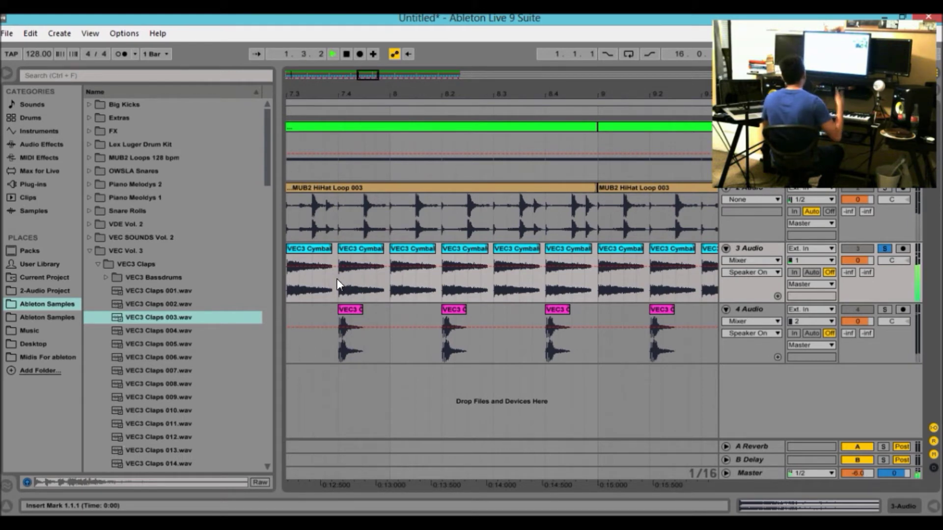
key(space)
drag(379, 75, 379, 22)
click(884, 249)
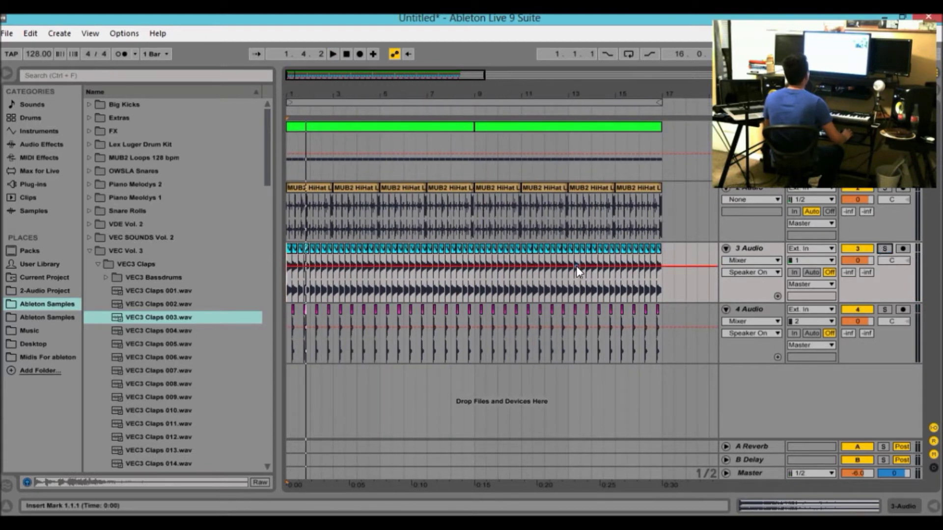
Step: Audition the hi-hats on track 2 and the claps on track 4 soloed, and play all tracks from the start
key(space)
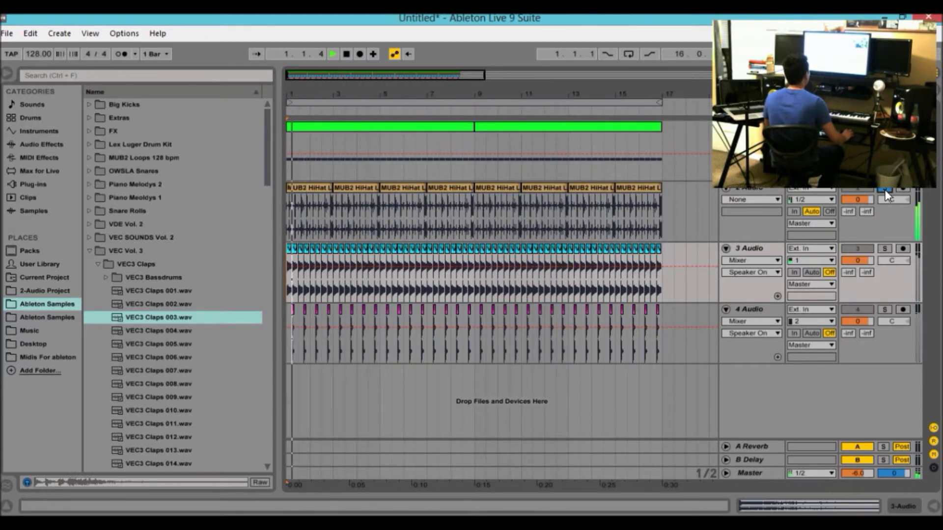
click(884, 310)
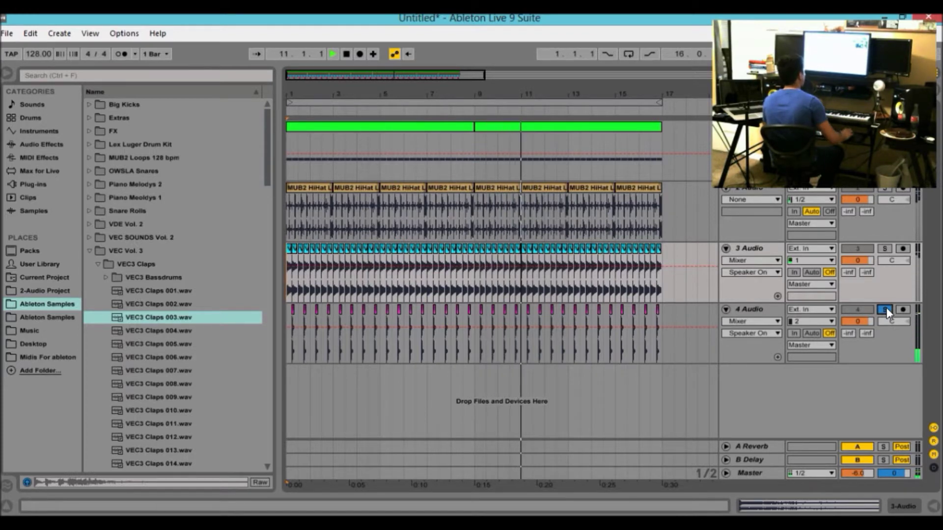
key(space)
click(885, 309)
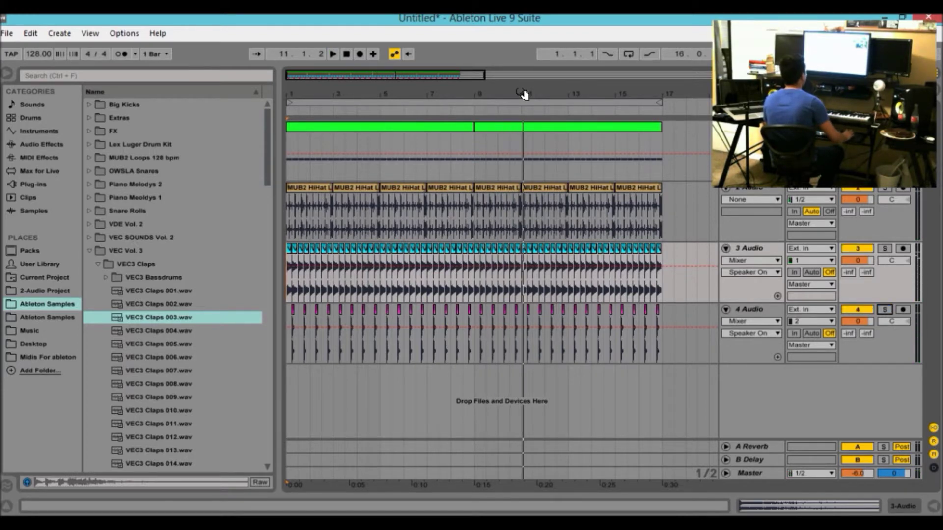
click(346, 55)
key(space)
Step: Delete the four hi-hat loop clips in bars 1 to 8 on track 2
drag(445, 77, 438, 77)
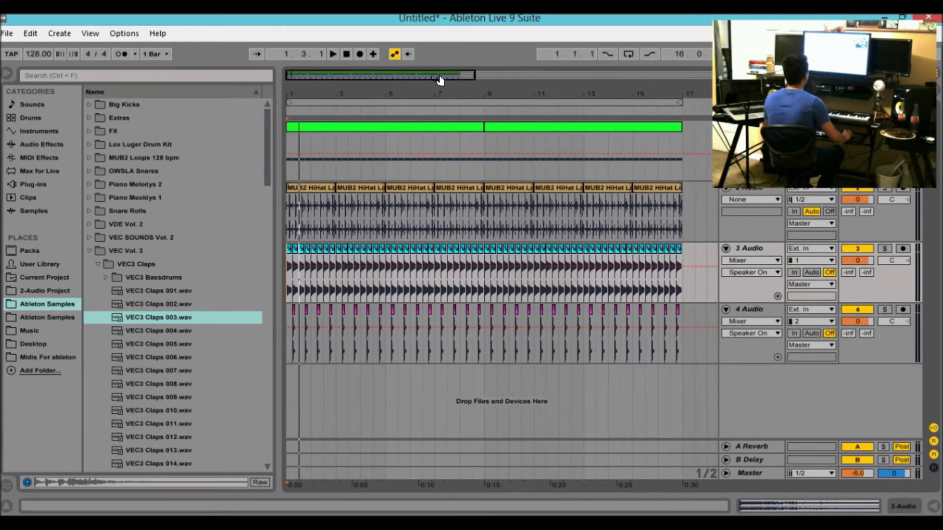
click(310, 192)
key(Delete)
click(367, 186)
key(Delete)
click(425, 192)
key(Delete)
click(473, 185)
key(Delete)
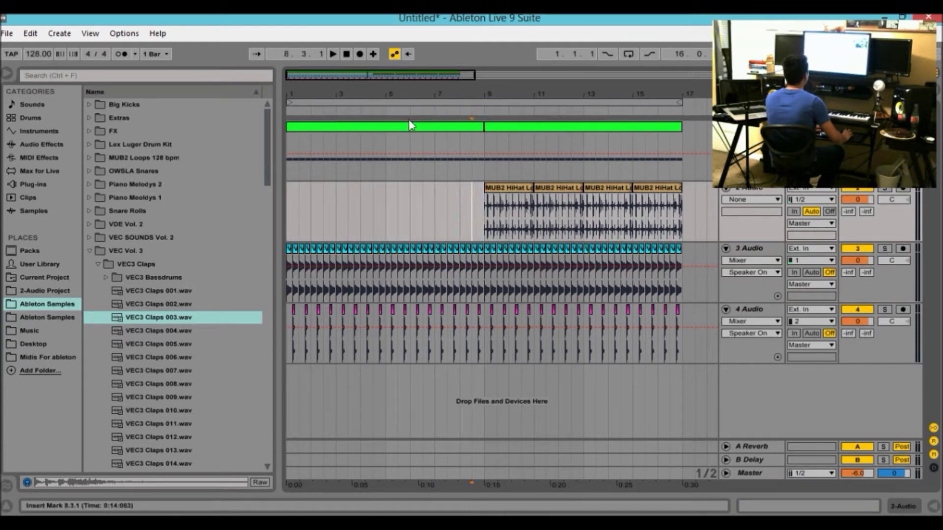
Step: Try the first eight bars without the claps on track 4 and restore the deleted claps
drag(356, 75, 357, 98)
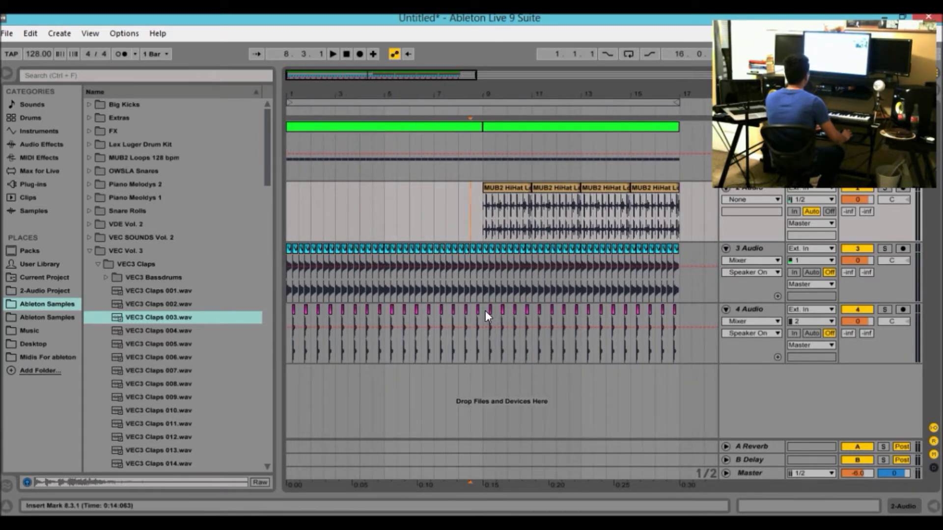
drag(485, 310, 266, 338)
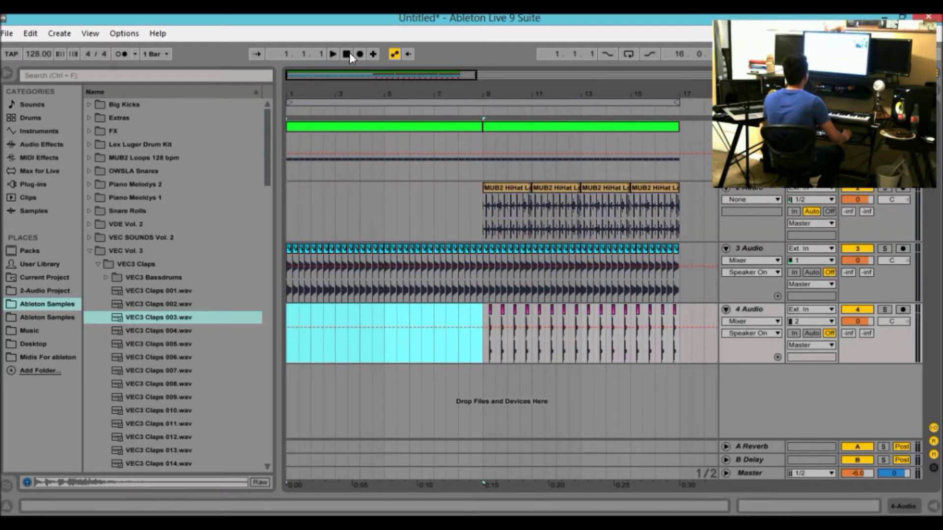
click(347, 54)
key(space)
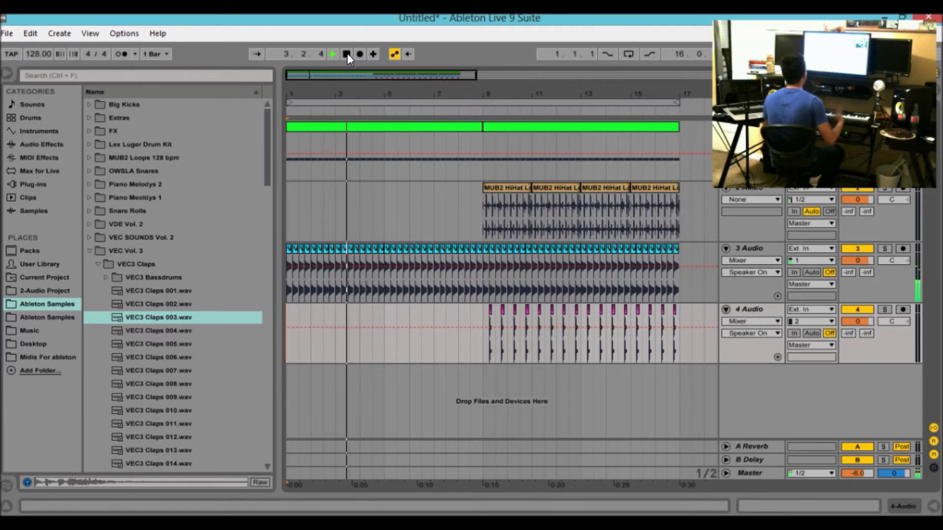
drag(357, 74, 358, 70)
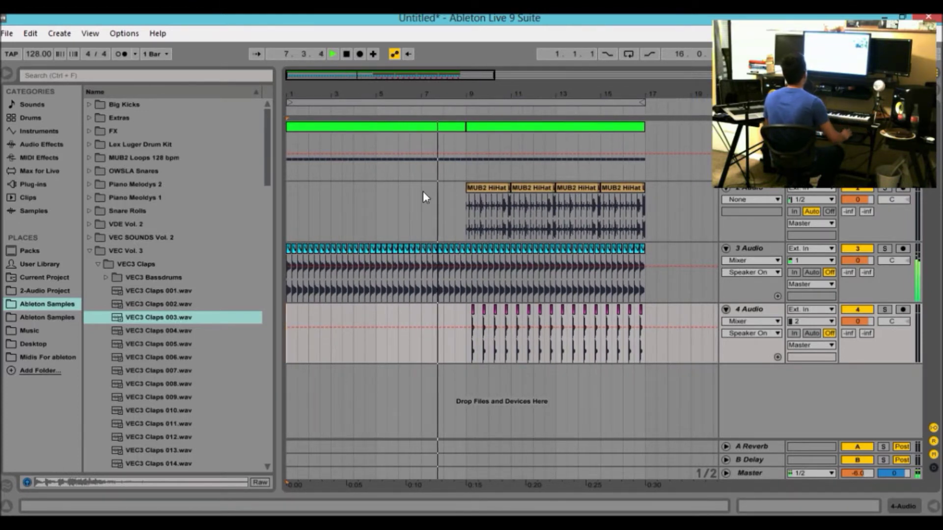
key(space)
drag(647, 307, 292, 332)
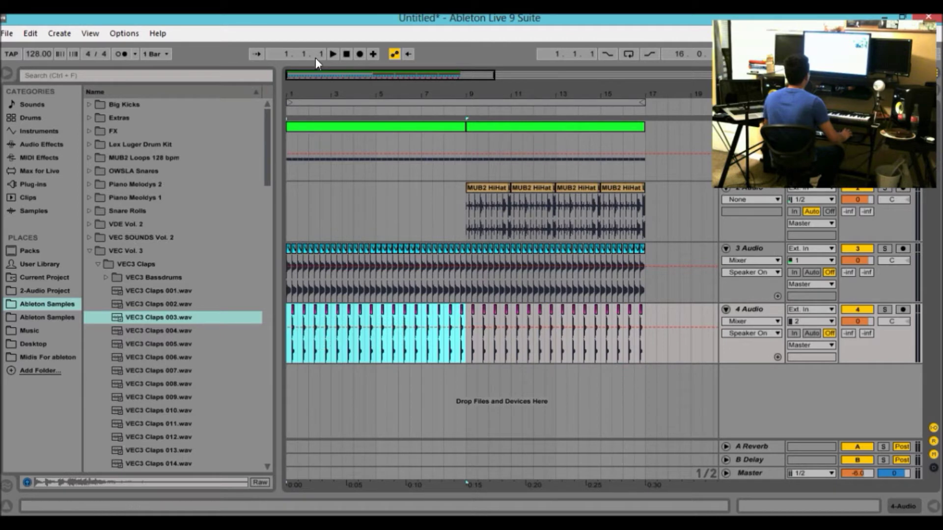
Step: Play the arrangement from the start and replay the passage where the hi-hats enter at bar 9
click(345, 54)
key(space)
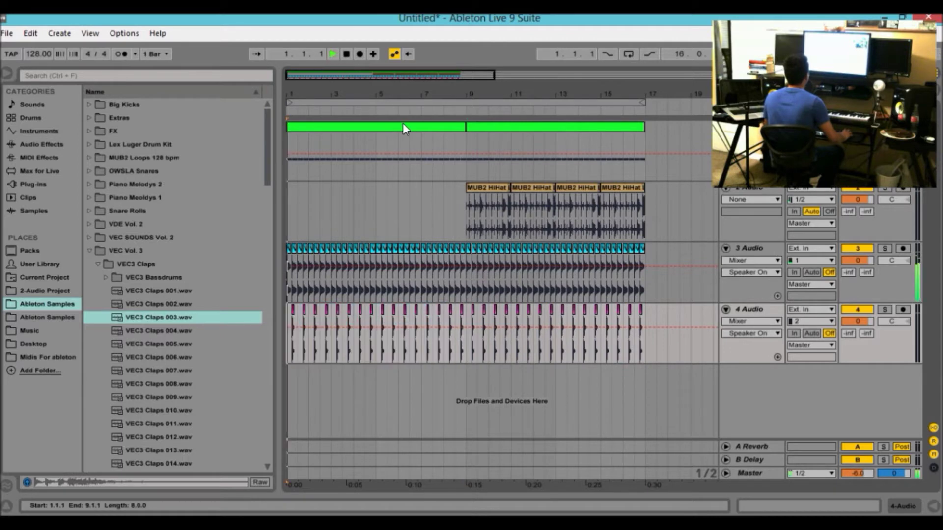
click(456, 204)
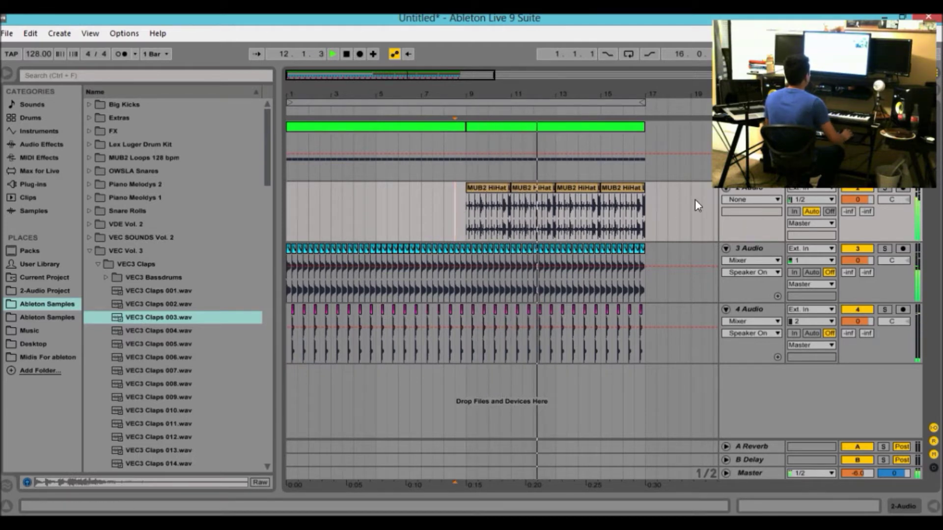
click(463, 125)
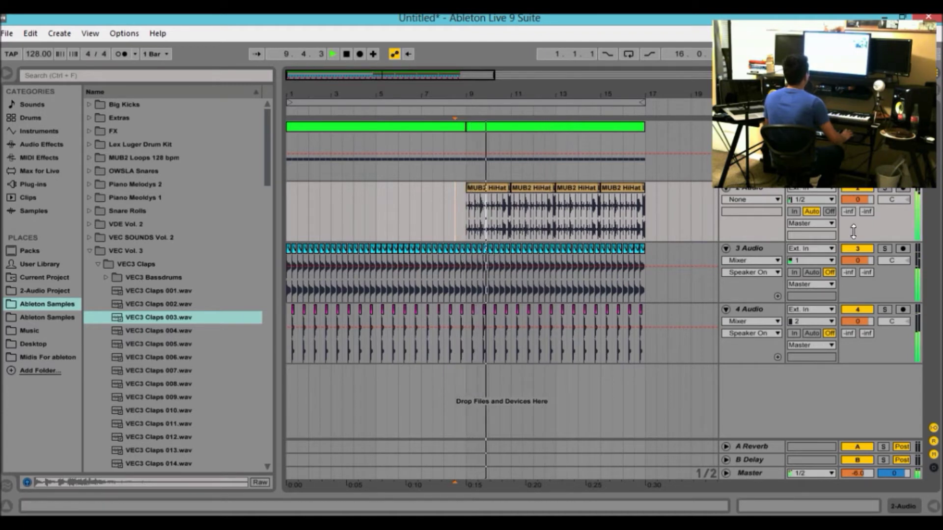
key(space)
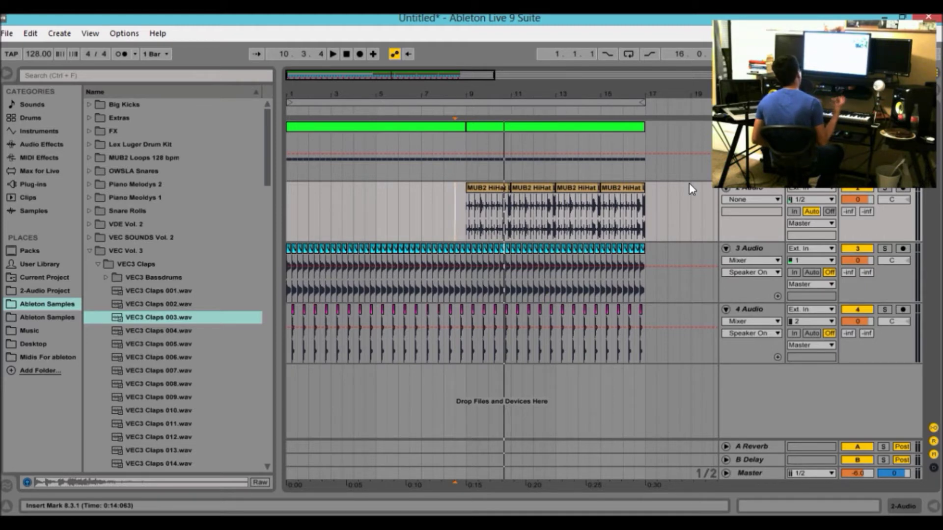
Step: Show the device chain of track 2 and audition its soloed hi-hats from bar 9
double_click(761, 192)
click(467, 216)
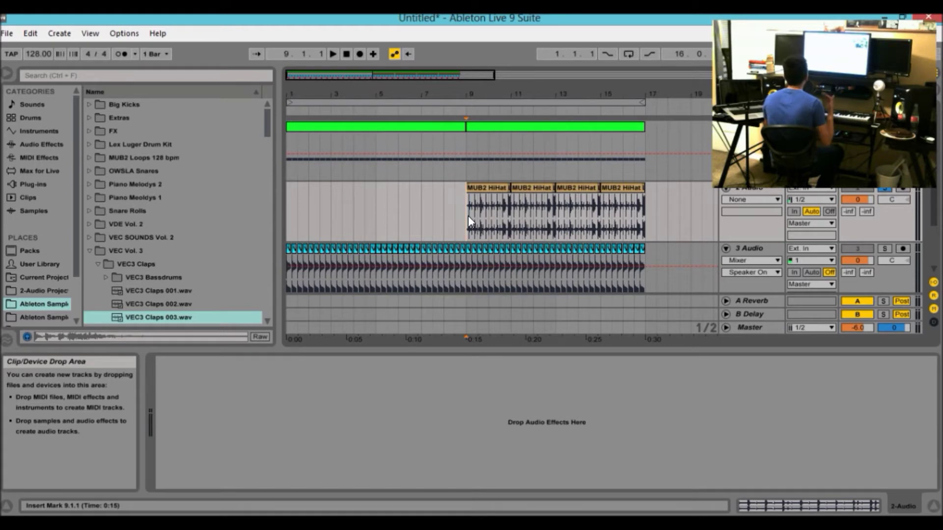
key(space)
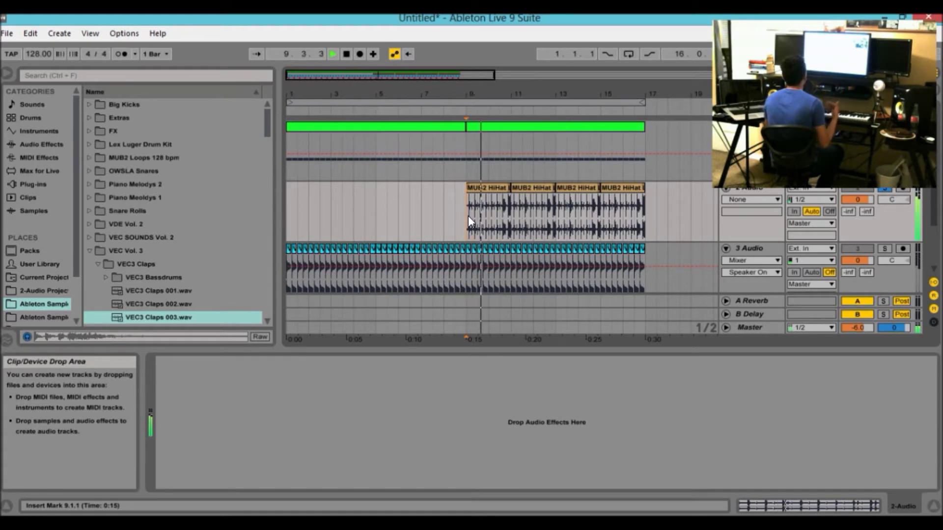
key(space)
click(885, 189)
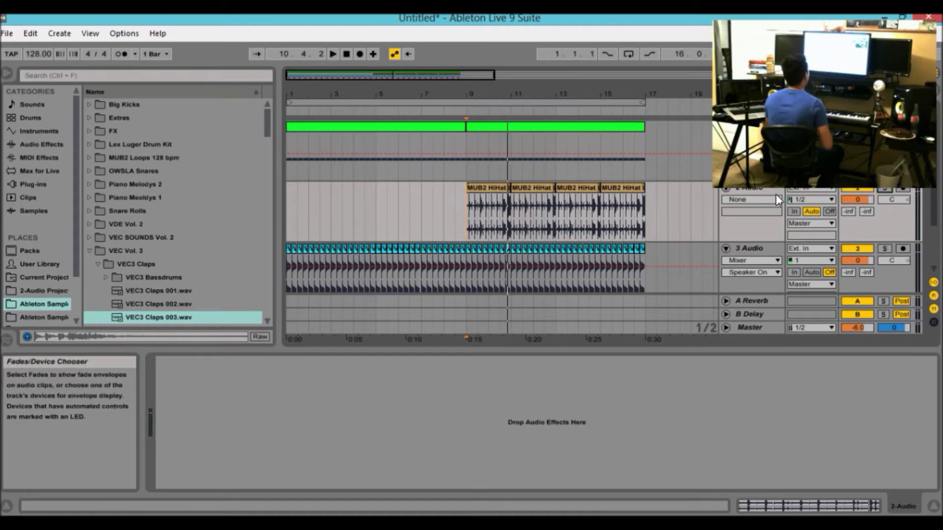
Step: Play all tracks from bar 9 with the device view hidden, and solo track 2
click(755, 189)
key(space)
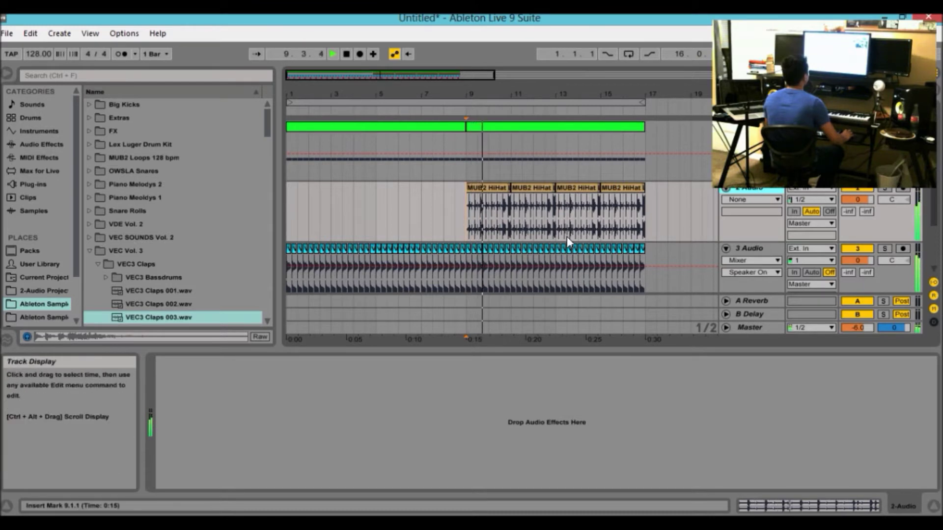
drag(535, 351, 538, 393)
key(space)
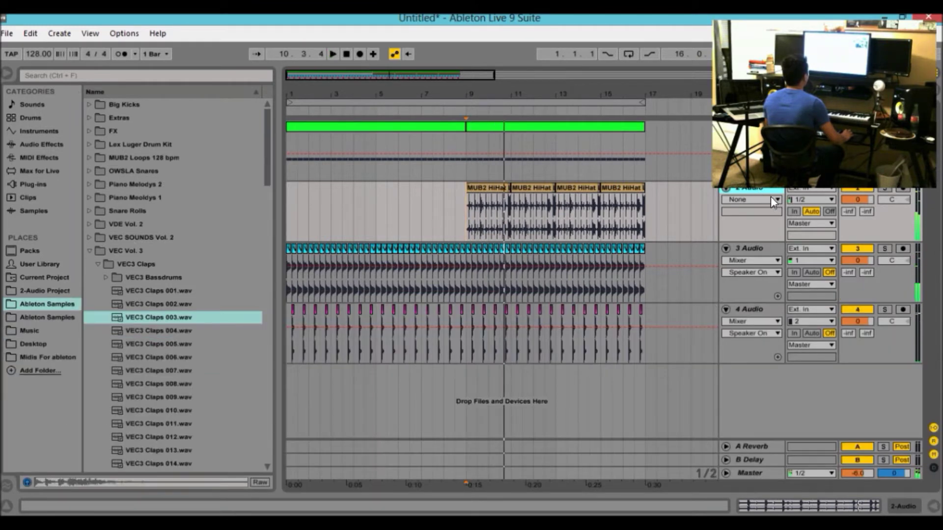
click(884, 190)
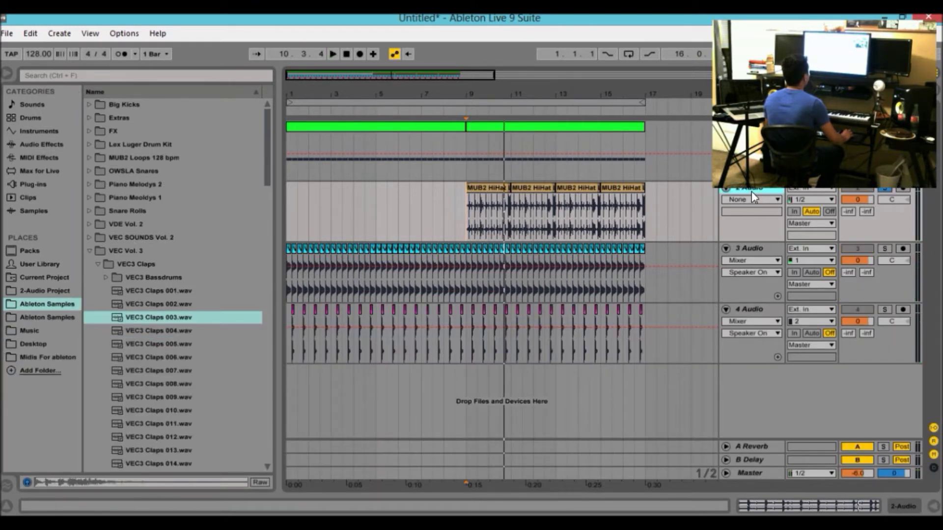
Step: Show the device chain of track 2 and collapse the VEC Vol. 3 sample folder
double_click(751, 191)
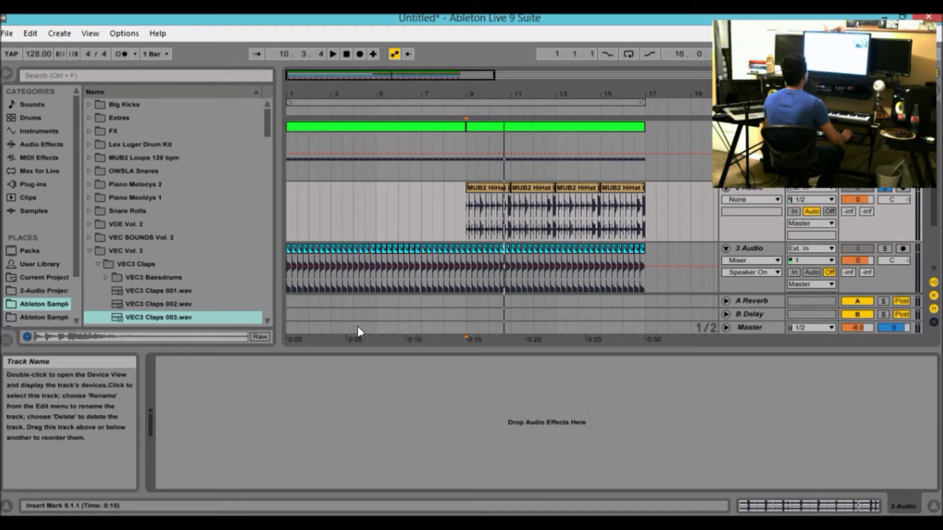
click(152, 255)
key(Left)
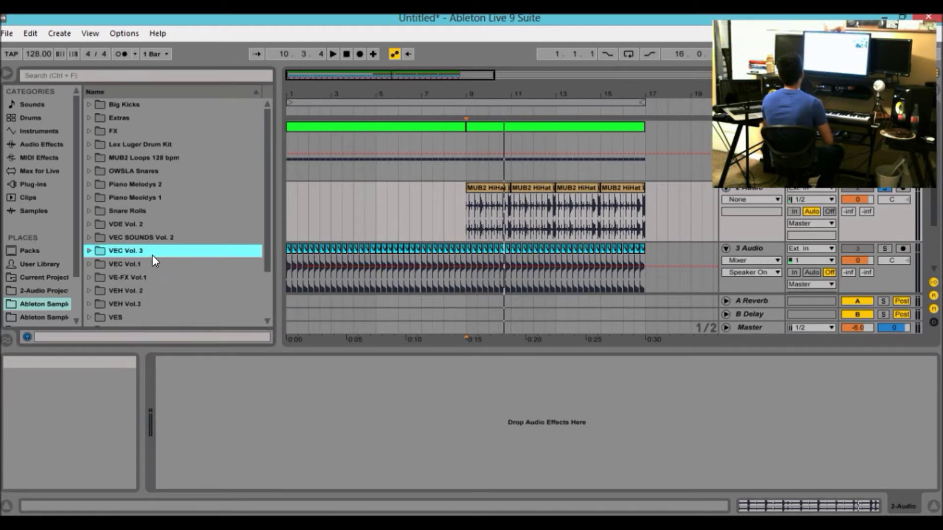
Step: Look through the sample pack folders in the Ableton Samples place
key(Up)
key(Up)
key(Up)
key(Page_Up)
key(Down)
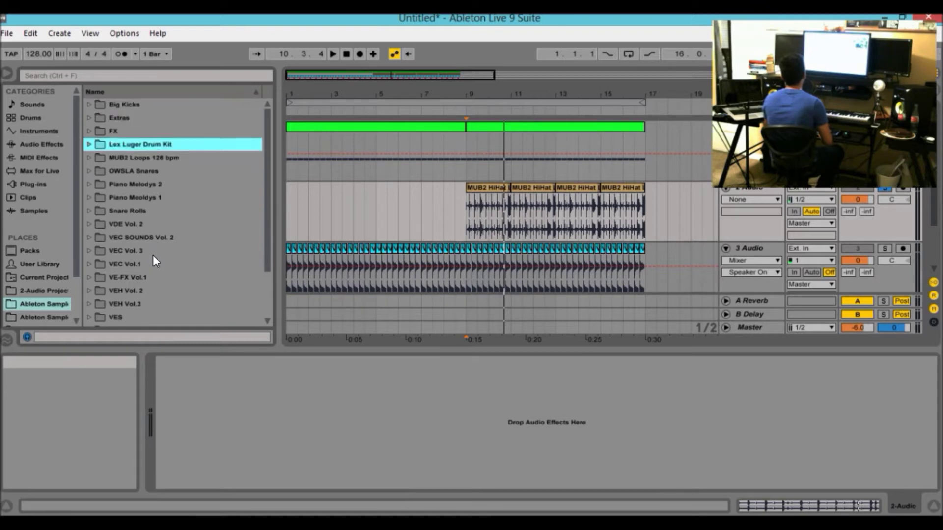
key(Page_Down)
key(Down)
key(Down)
key(Down)
key(Down)
key(Down)
key(Up)
key(Up)
key(Up)
key(Up)
key(Up)
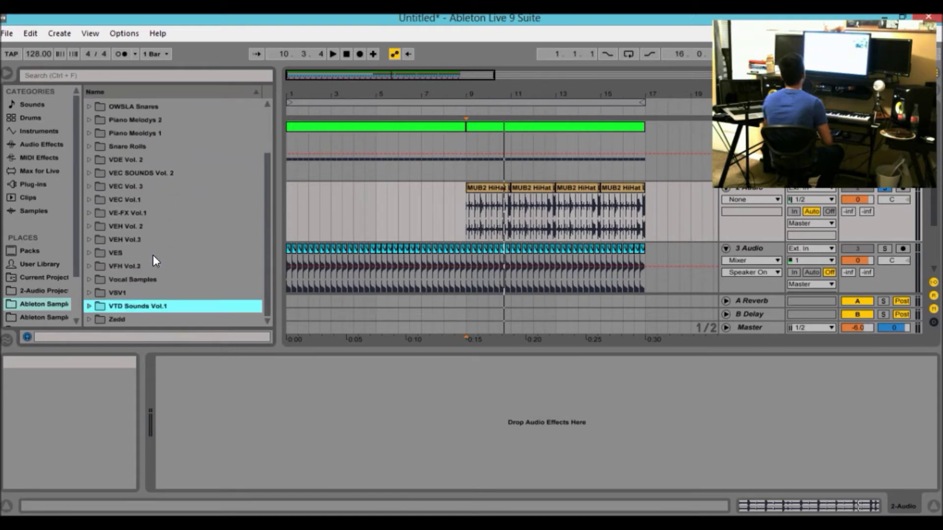
key(ctrl+f)
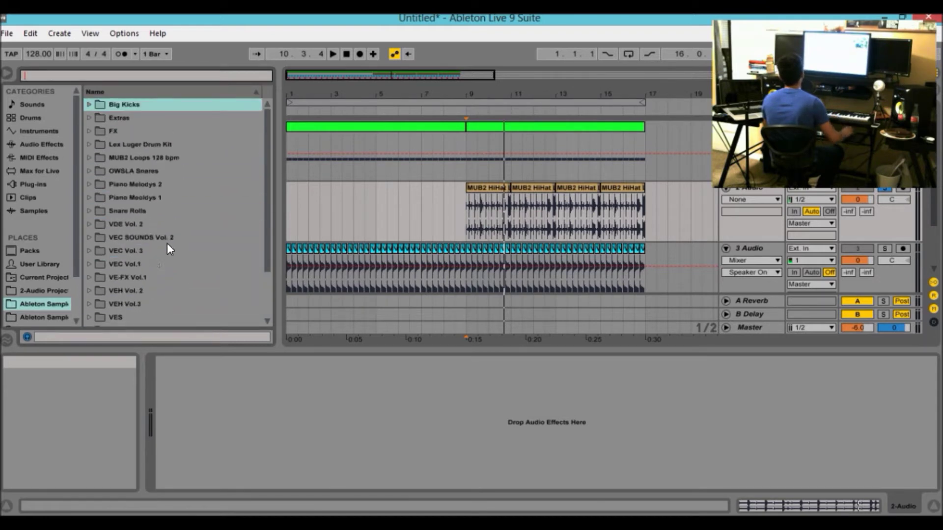
Step: Find EQ Eight among the audio effects and expand its Drums presets, comparing the entries Cymbal EQ 1 and Cymbal EQ 2
click(51, 133)
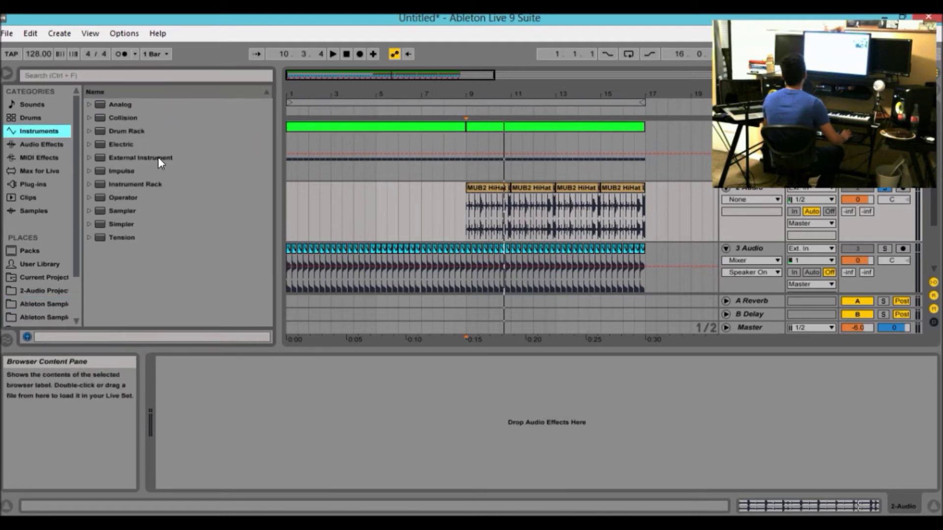
click(53, 145)
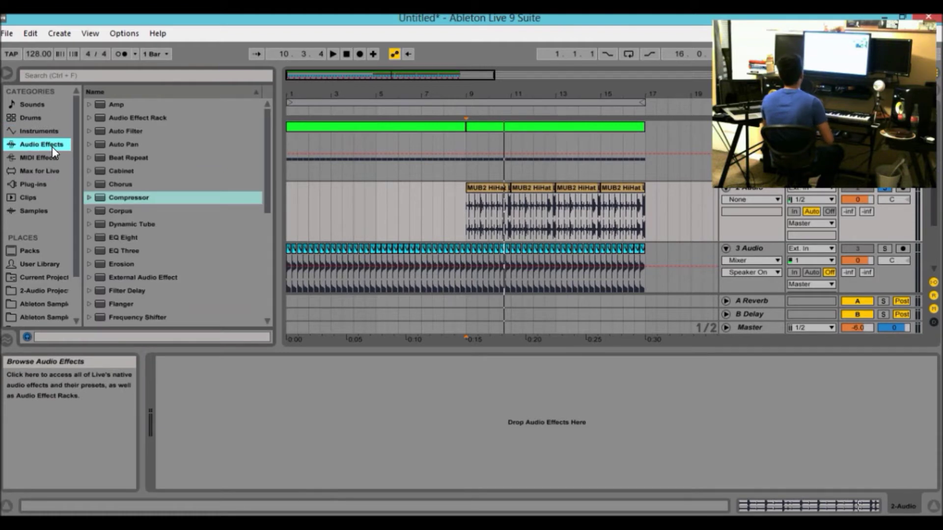
click(123, 154)
key(Down)
key(Down)
key(Down)
key(Down)
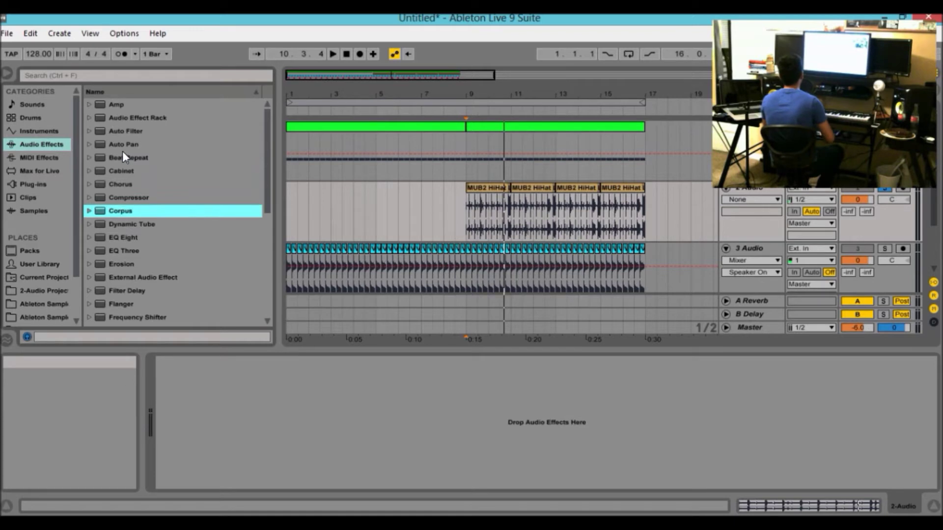
key(Down)
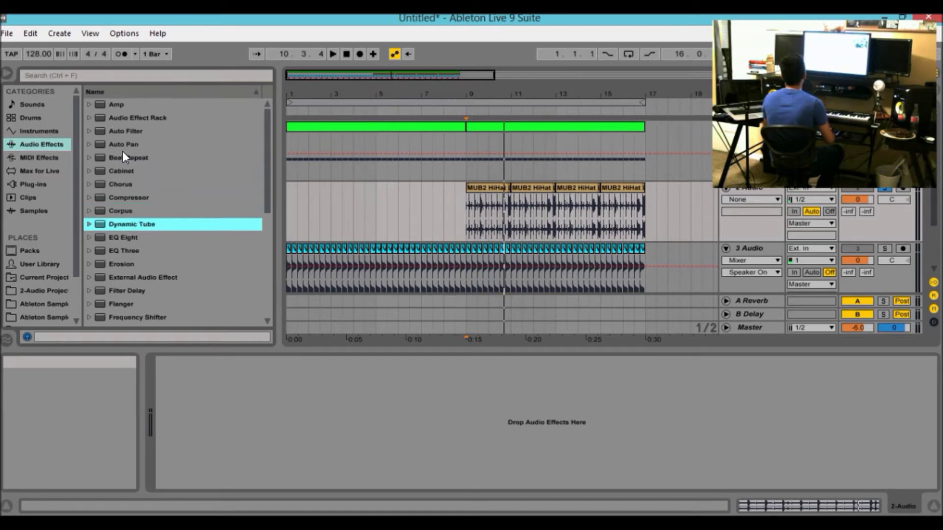
key(Down)
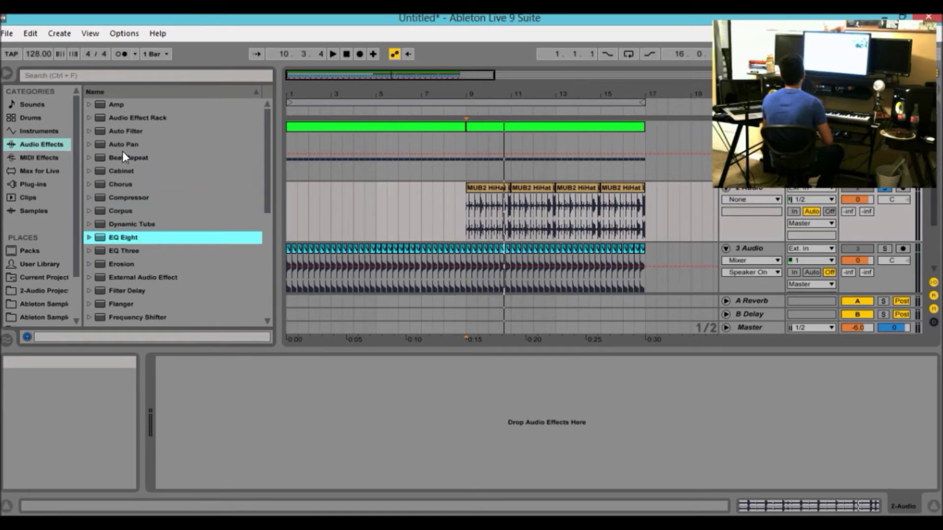
key(Right)
key(Down)
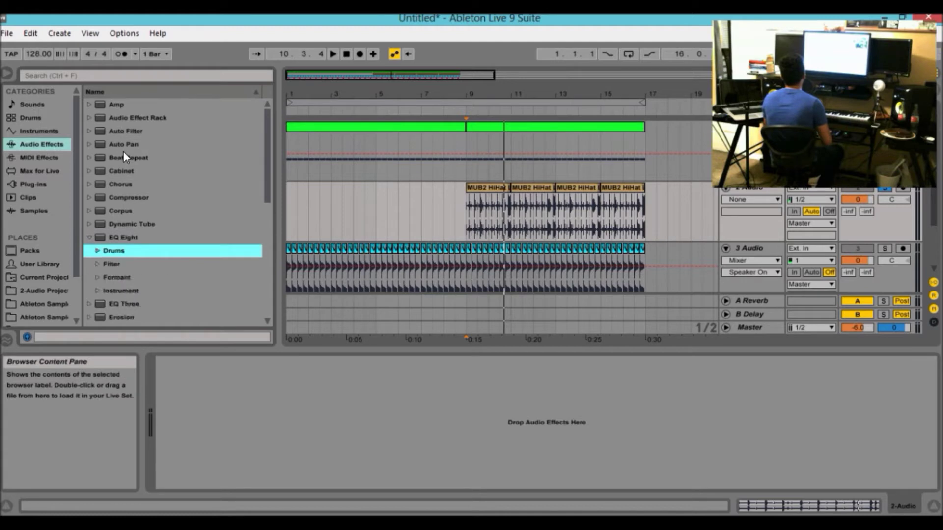
key(Right)
key(Down)
key(Down)
key(Up)
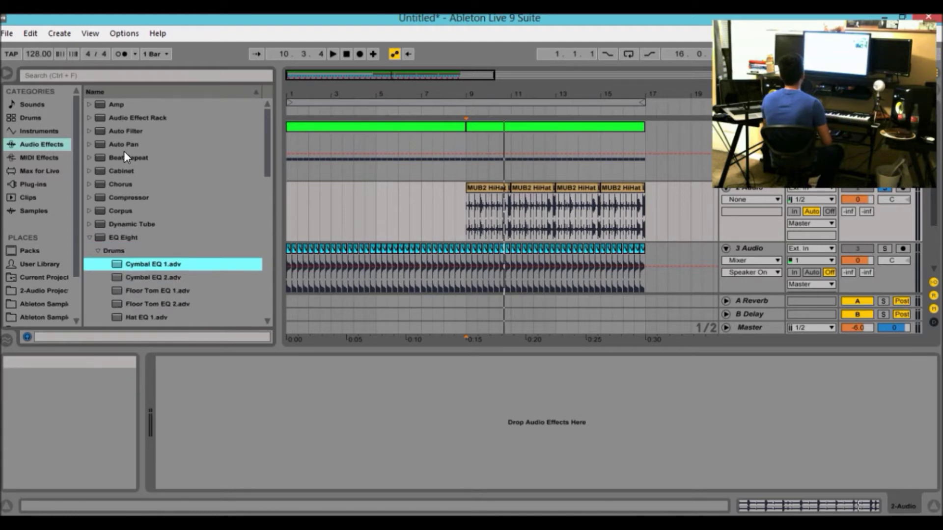
key(Down)
key(Up)
key(Down)
key(Up)
key(Down)
Step: Try the Cymbal EQ 2 preset on track 2 and load Cymbal EQ 1 in its place
double_click(173, 263)
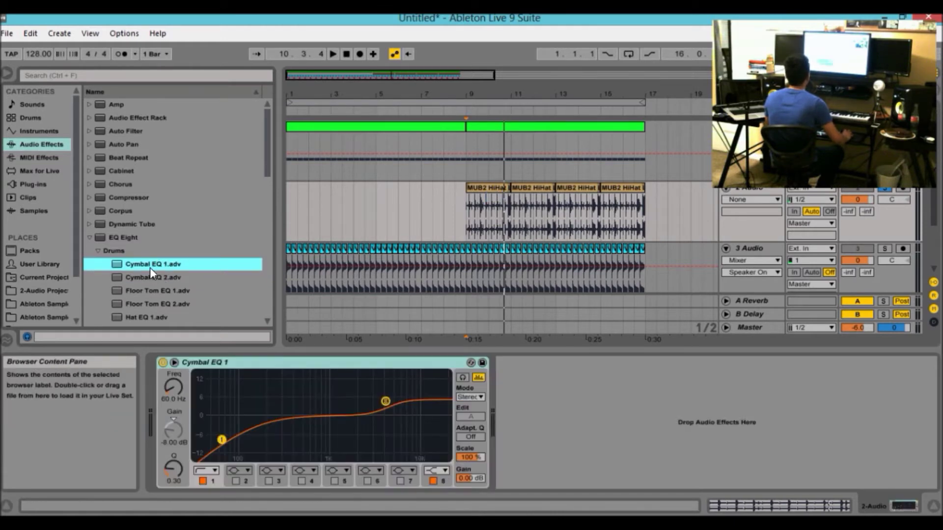
double_click(160, 277)
click(166, 268)
double_click(166, 267)
Step: Audition the soloed hi-hats from bar 9 and switch the Cymbal EQ 1 device off and on again
key(space)
key(space)
click(162, 363)
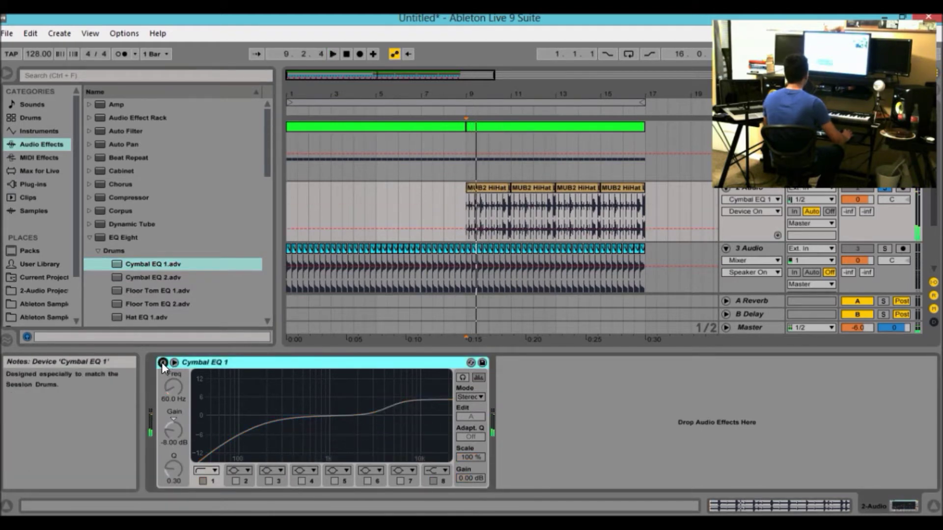
click(162, 363)
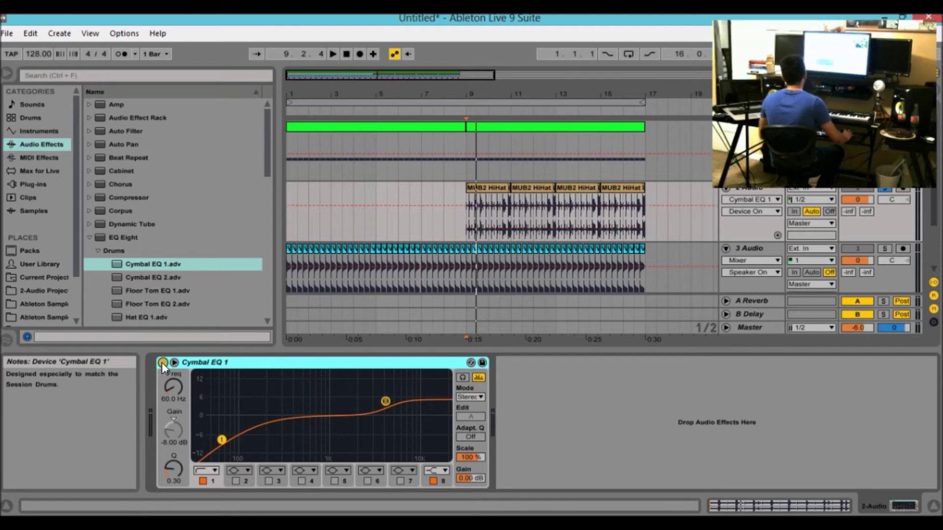
Step: Try a different frequency and a high-cut shape on band 1 of Cymbal EQ 1, and delete the device
drag(223, 441, 230, 438)
click(212, 471)
click(209, 459)
click(210, 471)
click(208, 448)
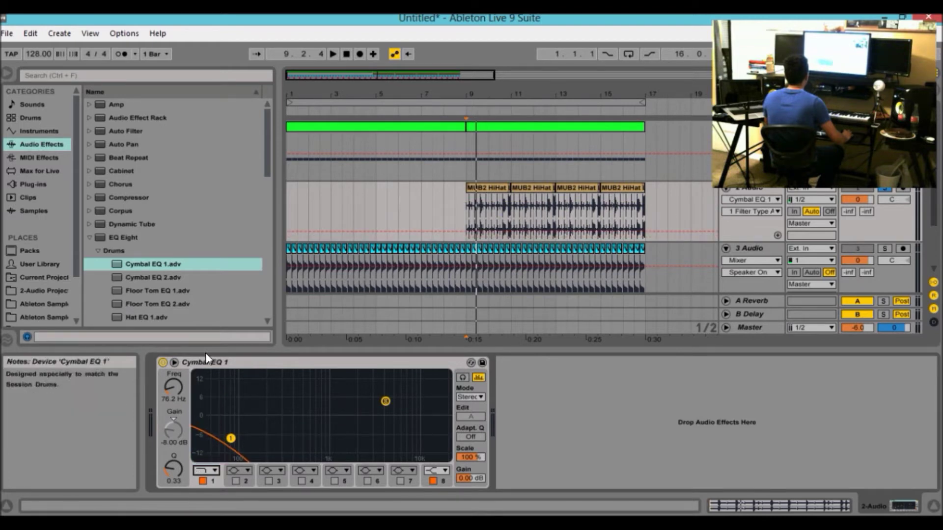
click(214, 362)
key(Delete)
Step: Load a fresh Cymbal EQ 1 preset onto track 2 and raise its low-cut band to about 347 Hz during playback
drag(164, 266, 216, 426)
key(space)
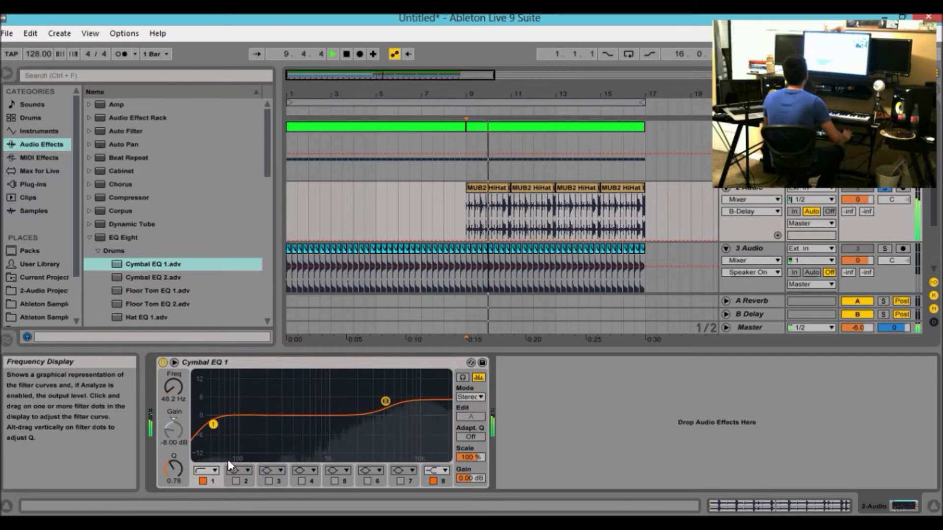
drag(214, 423, 294, 425)
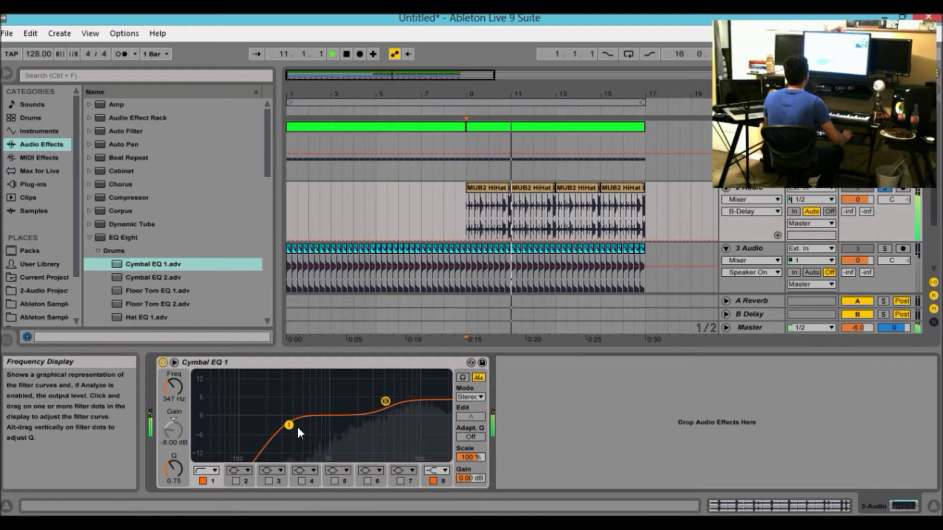
Step: Stop playback and set the gain of the EQ's high-shelf band 8 to 3.5 dB
click(386, 401)
key(space)
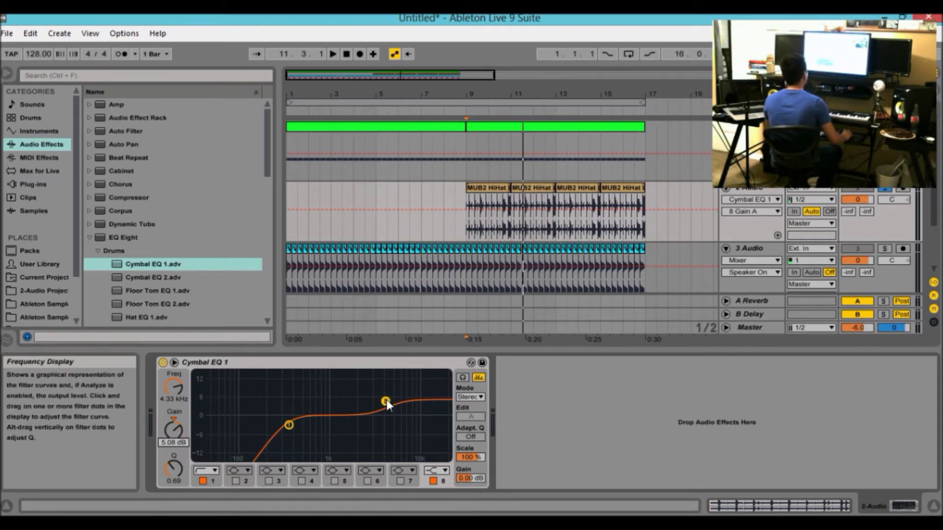
click(170, 441)
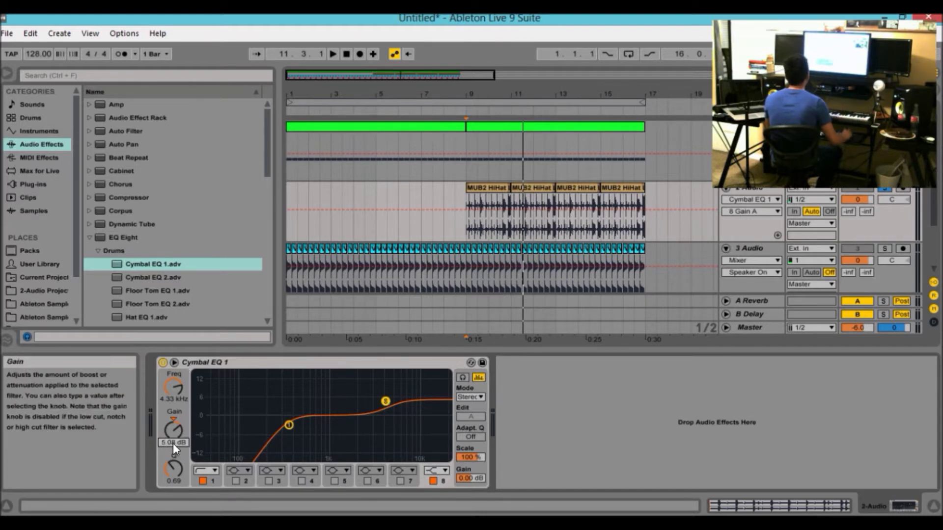
text(3.5)
key(Return)
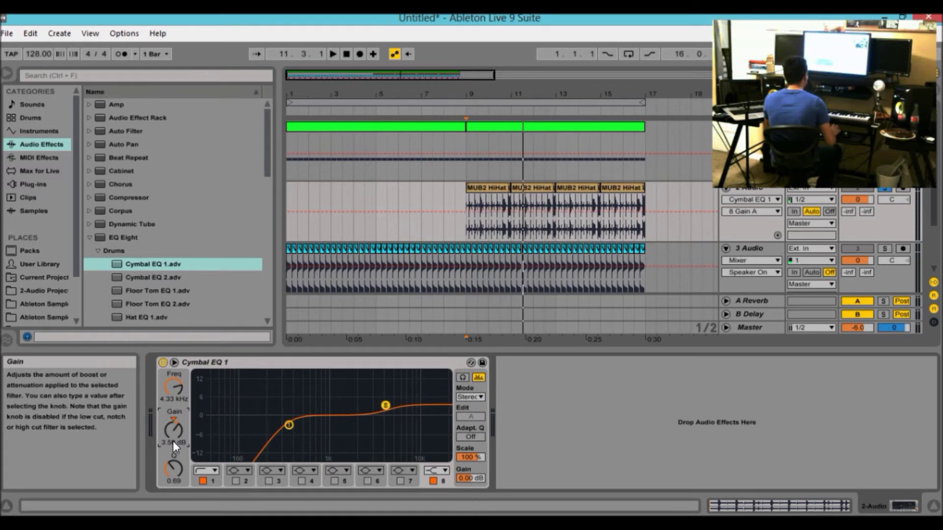
Step: Play the hi-hats from bar 9 and compare their sound with the Cymbal EQ 1 device bypassed and active
key(space)
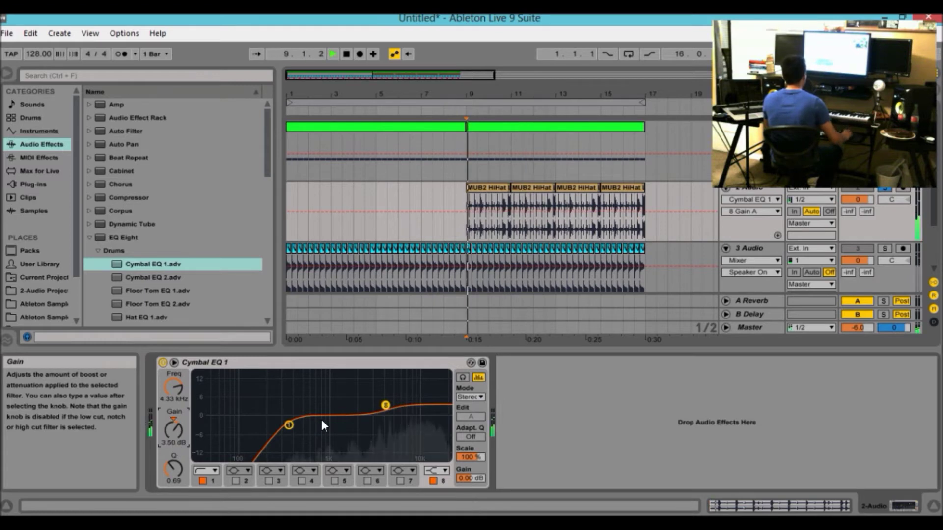
click(163, 363)
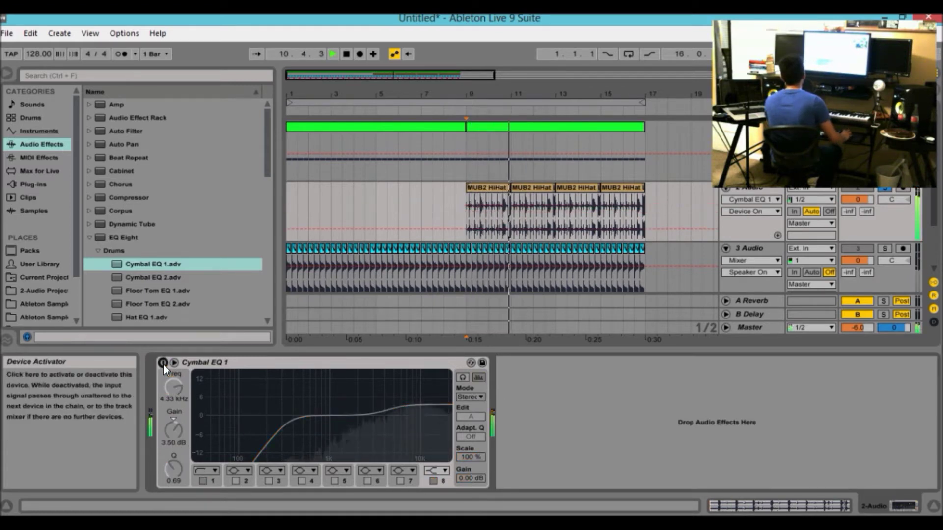
click(163, 363)
click(163, 363)
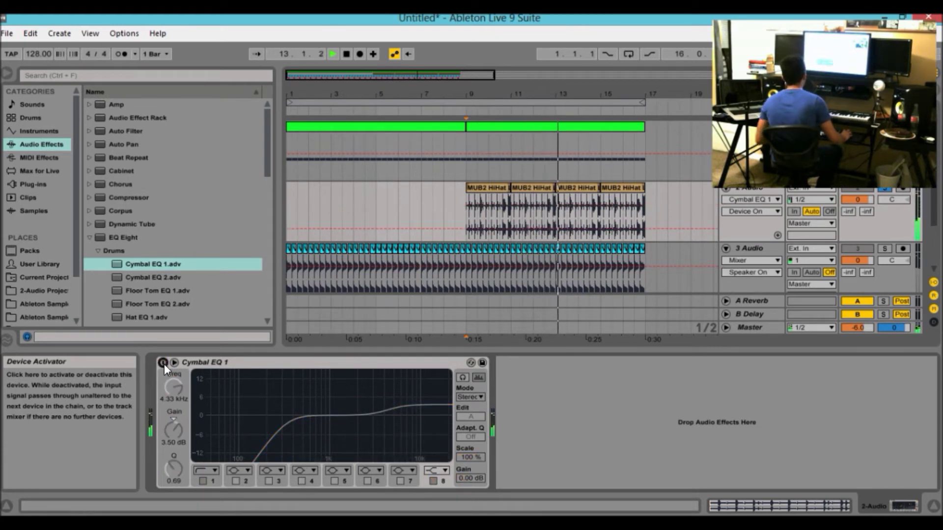
click(163, 363)
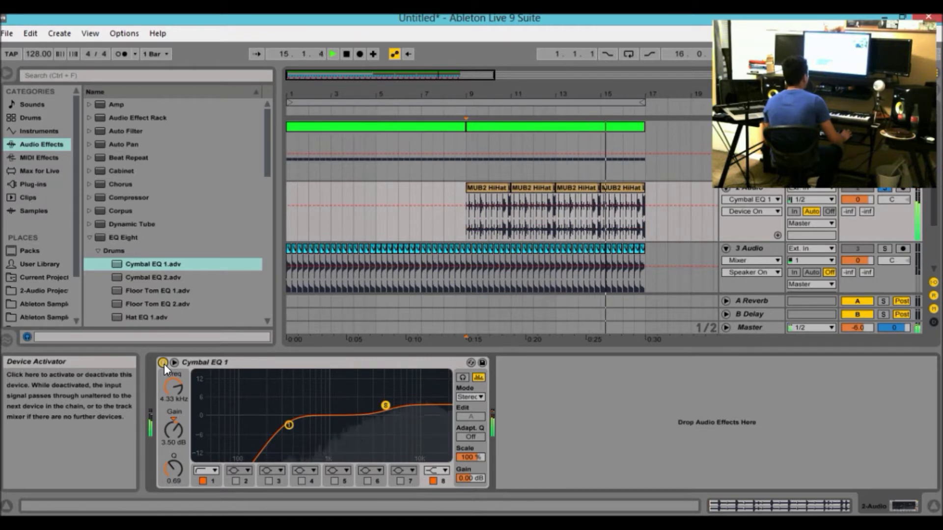
key(space)
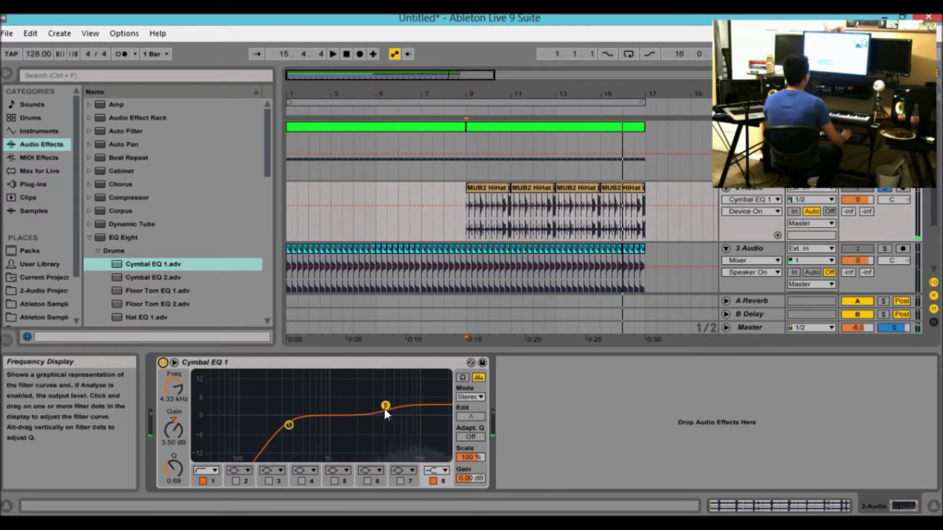
Step: Replay the equalized hi-hats from bar 9 and lower the volume of track 2 to -4.0 dB
key(space)
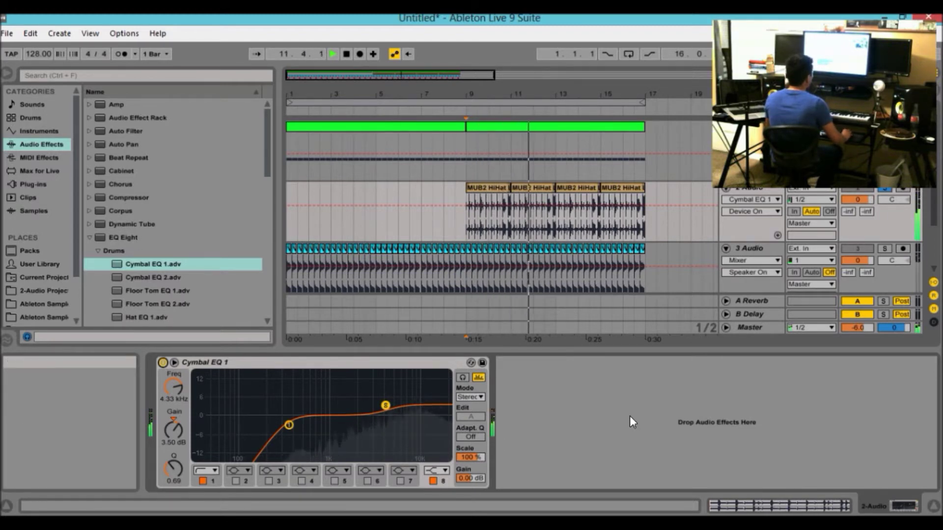
key(space)
drag(857, 199, 854, 202)
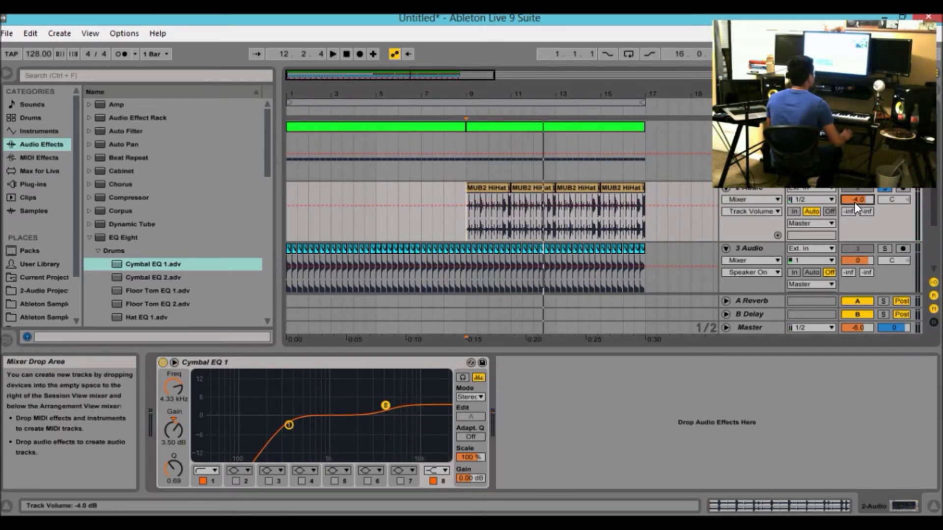
Step: Play from bar 9 with track 2 unsoloed to hear the hi-hats together with the other tracks, and restart the passage
key(space)
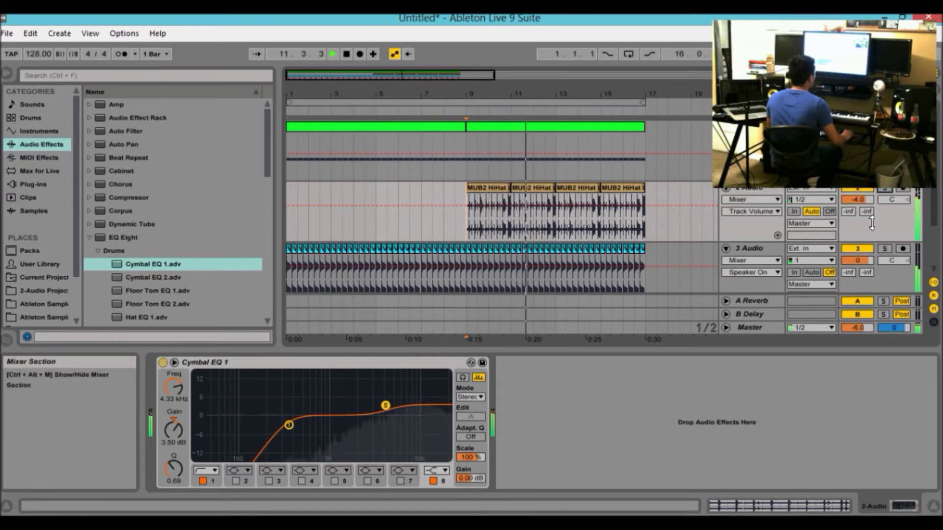
key(space)
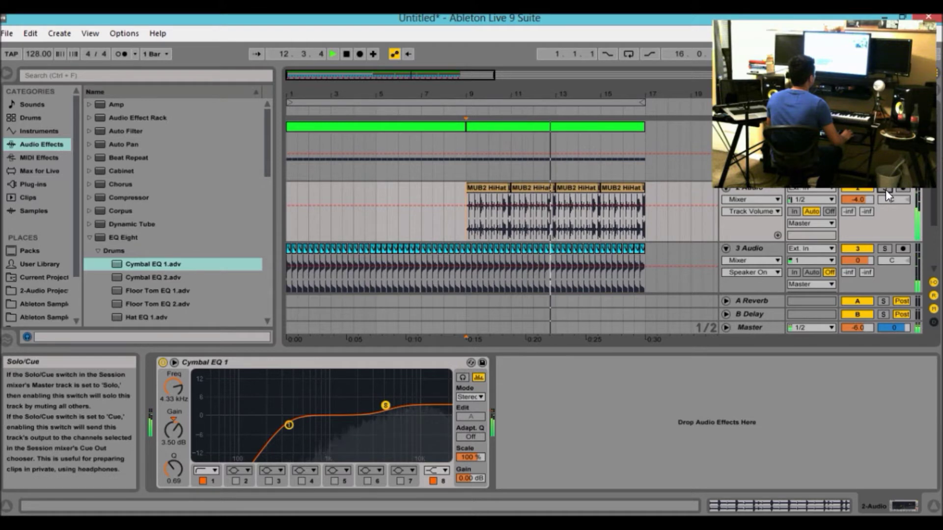
key(space)
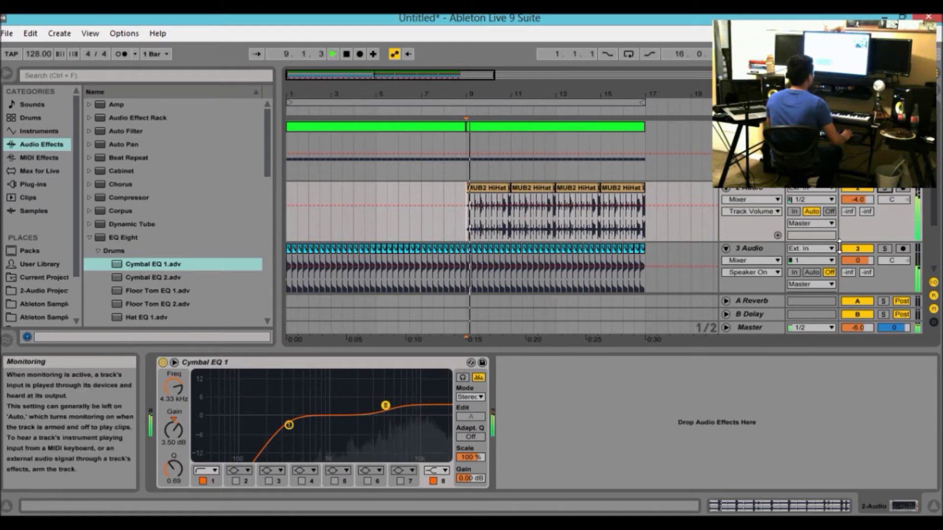
Step: Show the device chain of track 3, solo the track and audition it from the start of the arrangement
click(763, 249)
click(884, 248)
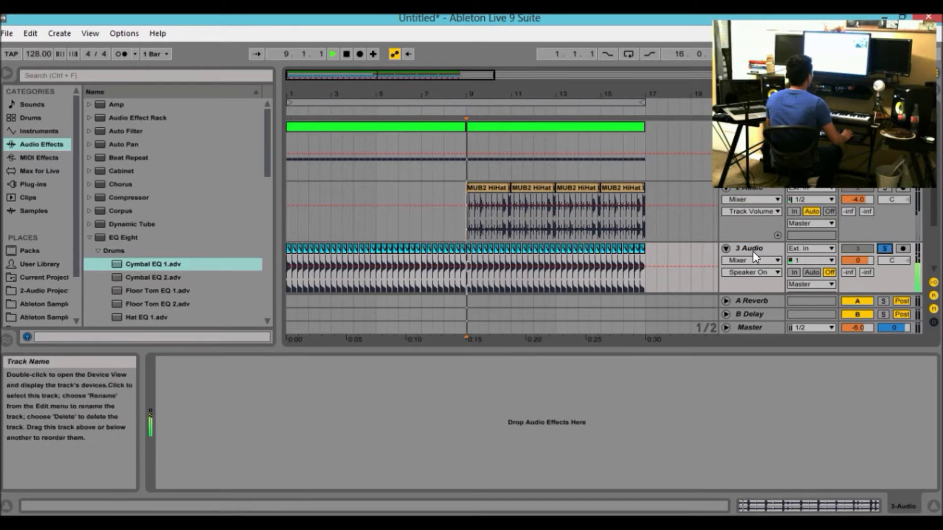
double_click(346, 54)
key(space)
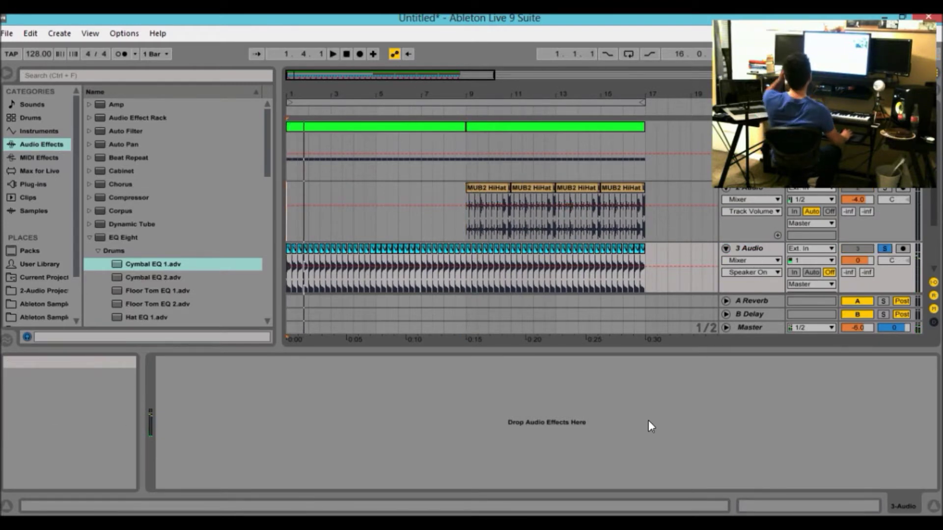
Step: Collapse the EQ Eight presets in the browser and add the Reverb audio effect to track 3
click(156, 250)
key(Left)
key(Left)
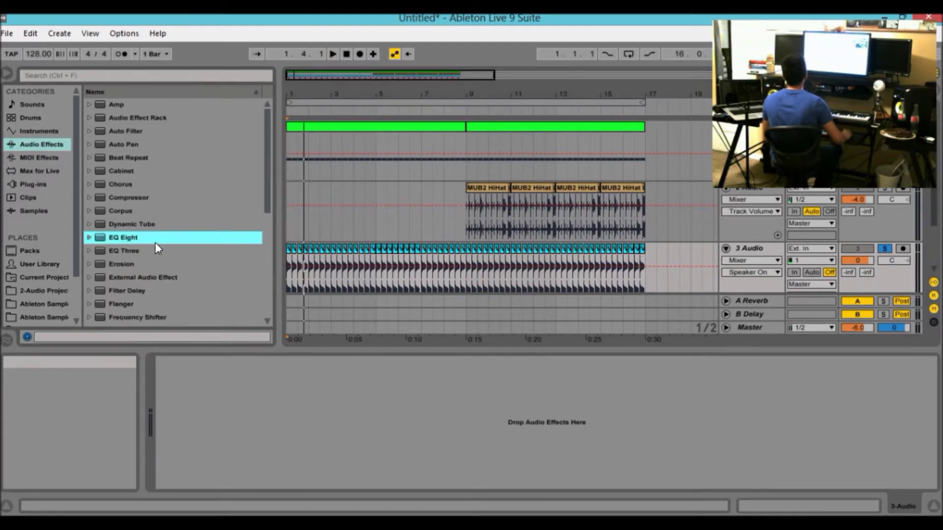
drag(269, 149, 275, 286)
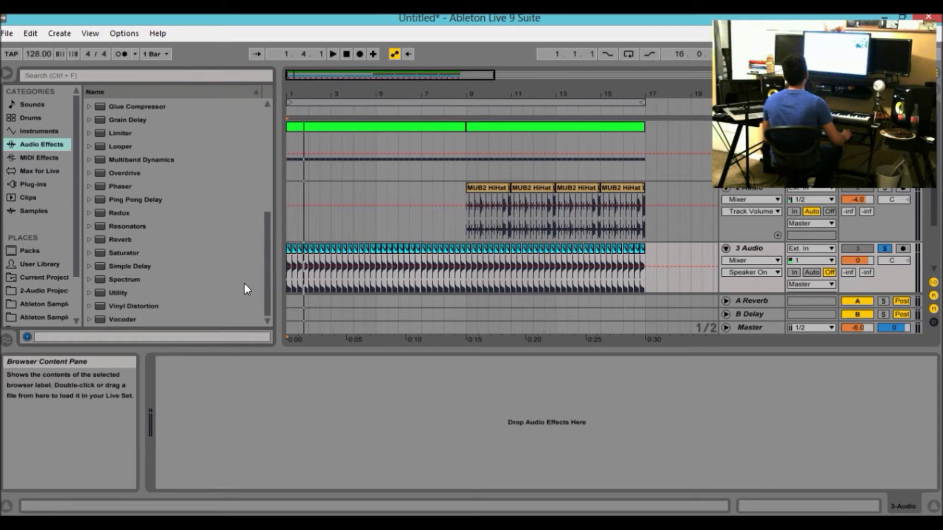
drag(129, 239, 345, 328)
drag(377, 271, 383, 285)
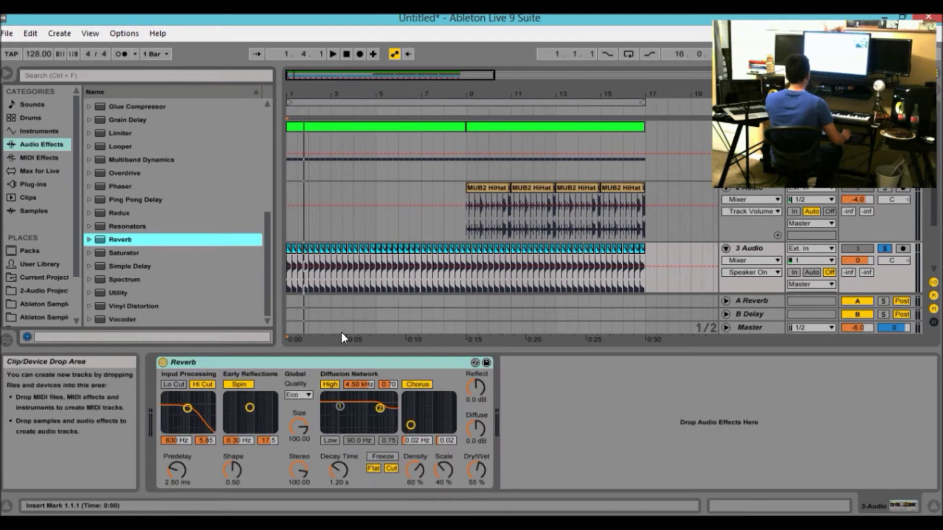
Step: Switch off the Reverb's Hi Cut, Spin, High and Chorus sections and set its decay time to 1.50 s
click(242, 384)
click(330, 385)
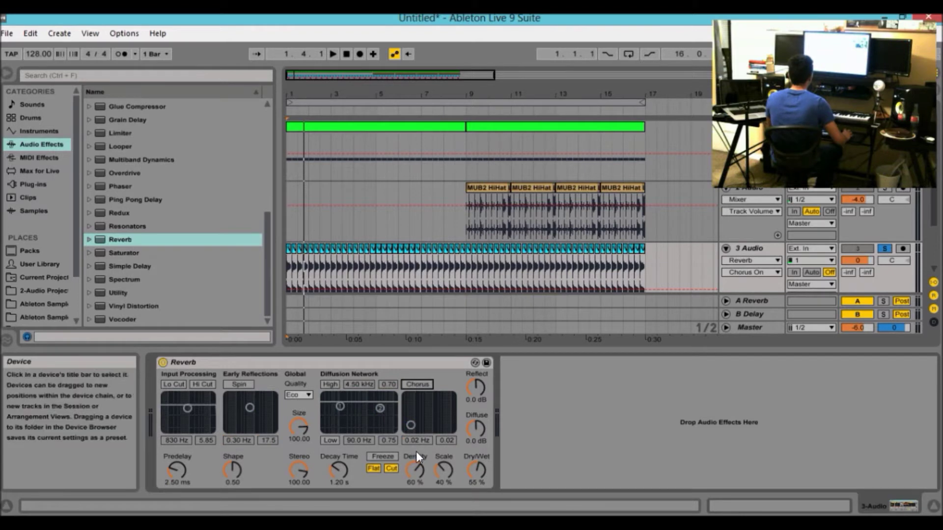
click(339, 478)
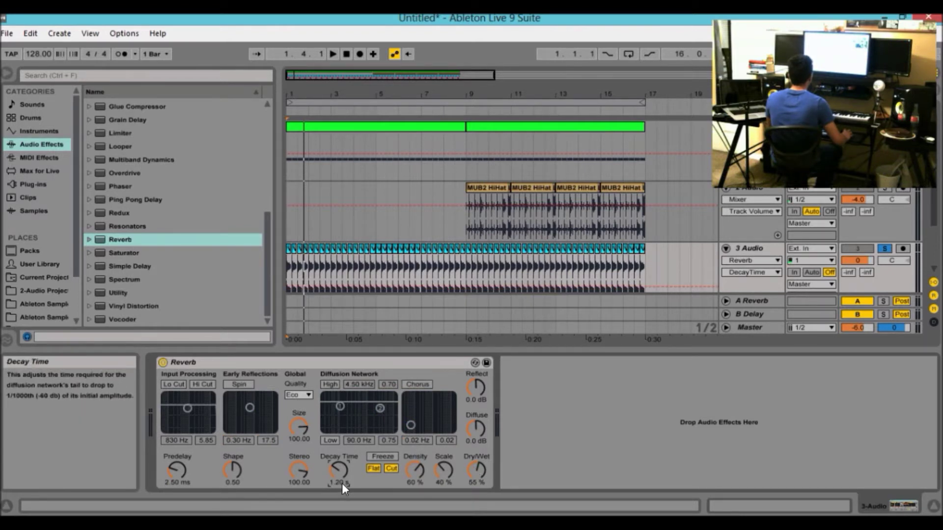
click(342, 481)
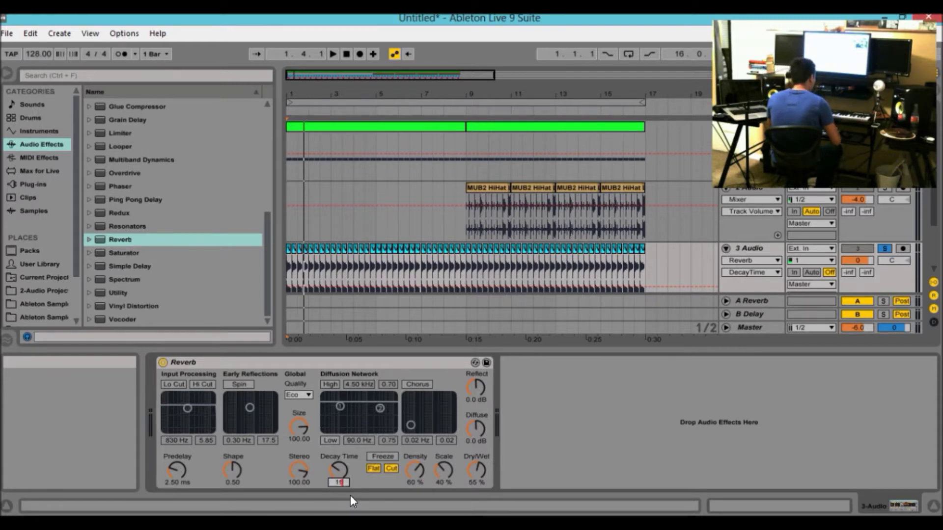
text(1500)
key(Return)
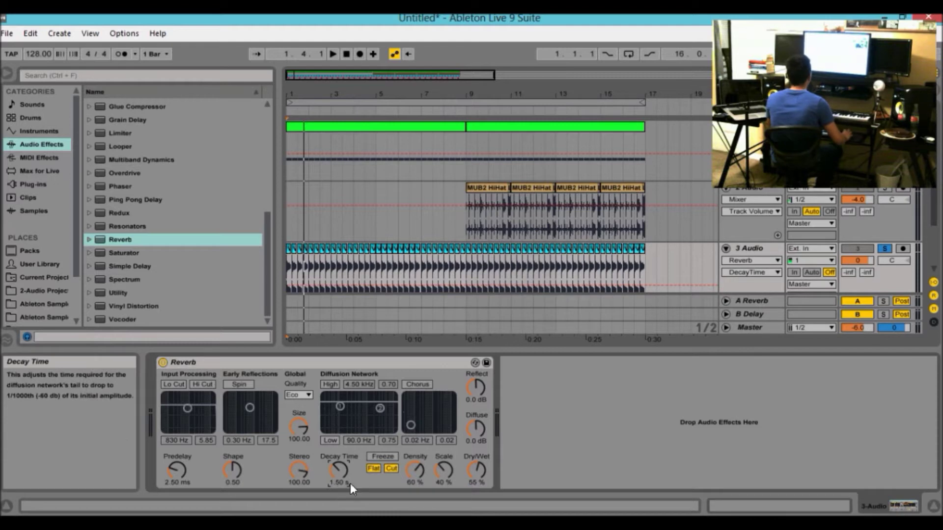
Step: Play the soloed track 3 from the start and compare its sound with the Reverb bypassed and active
drag(345, 77, 327, 101)
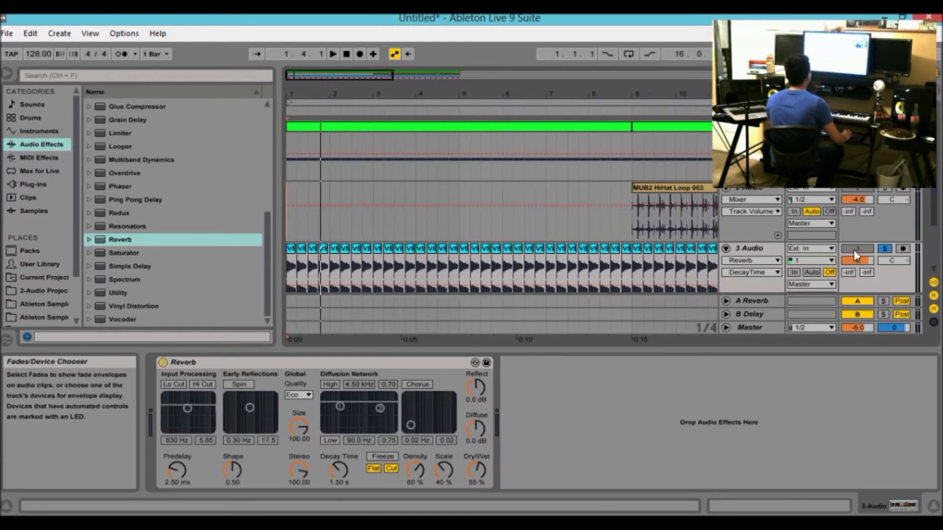
key(space)
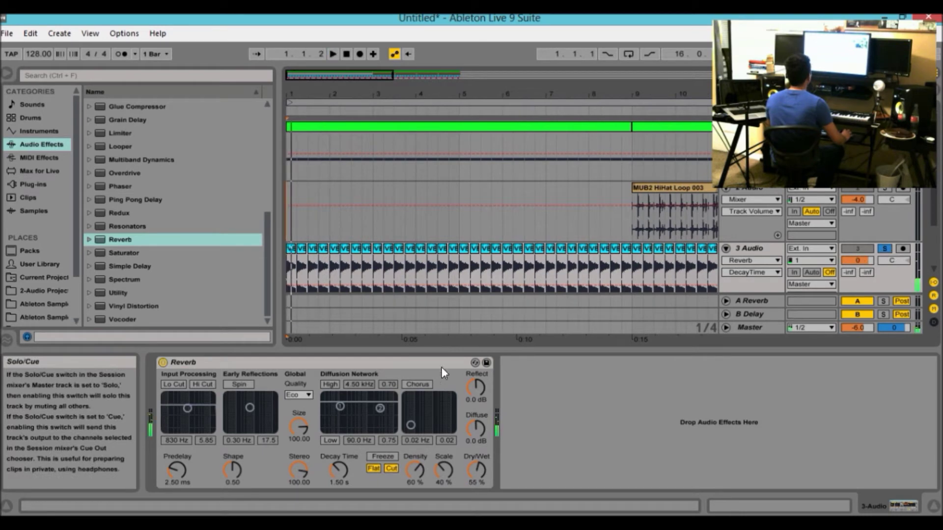
key(space)
click(164, 362)
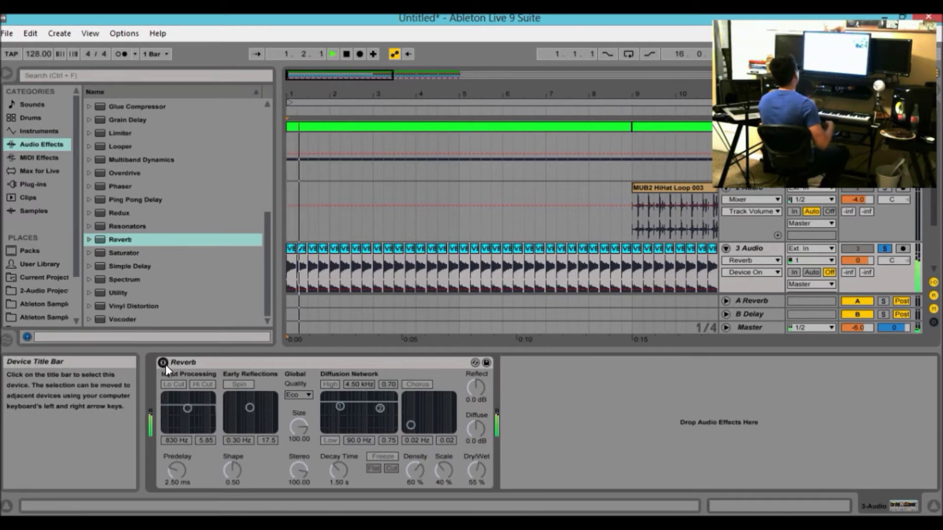
click(163, 362)
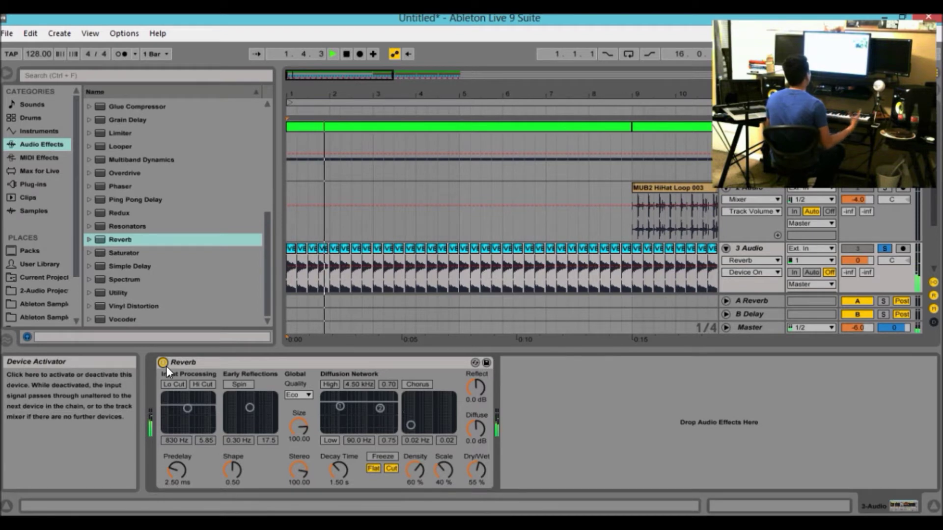
Step: Set the Reverb's decay time to 1.40 s and audition the track with the Chorus section on and off
click(340, 471)
key(space)
drag(341, 470, 340, 510)
key(space)
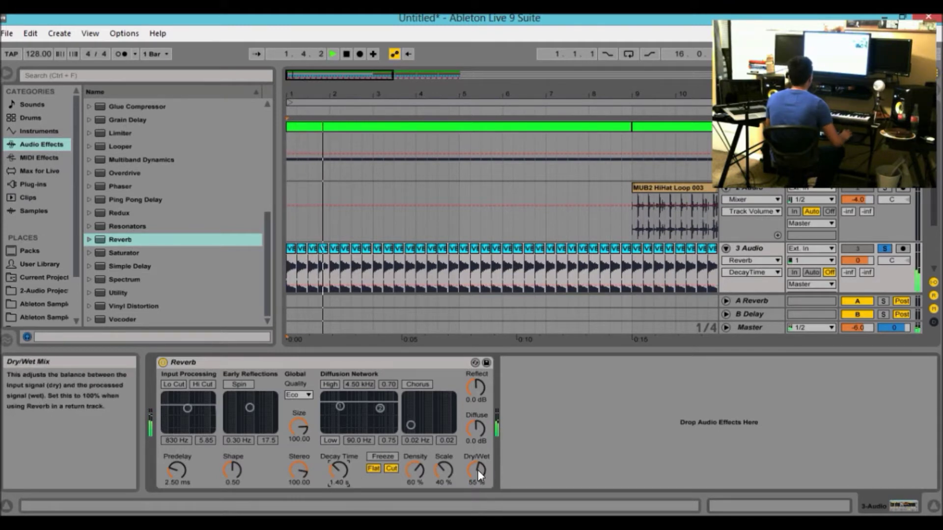
click(419, 384)
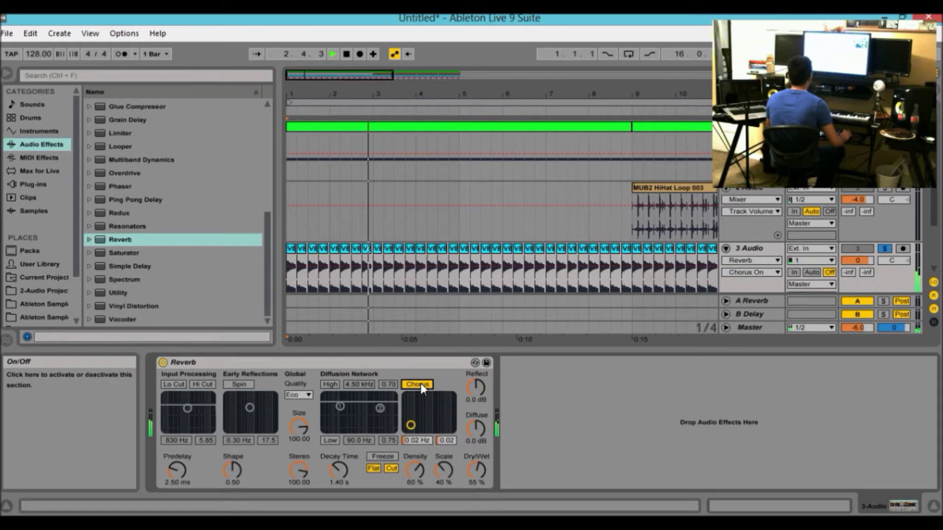
click(420, 383)
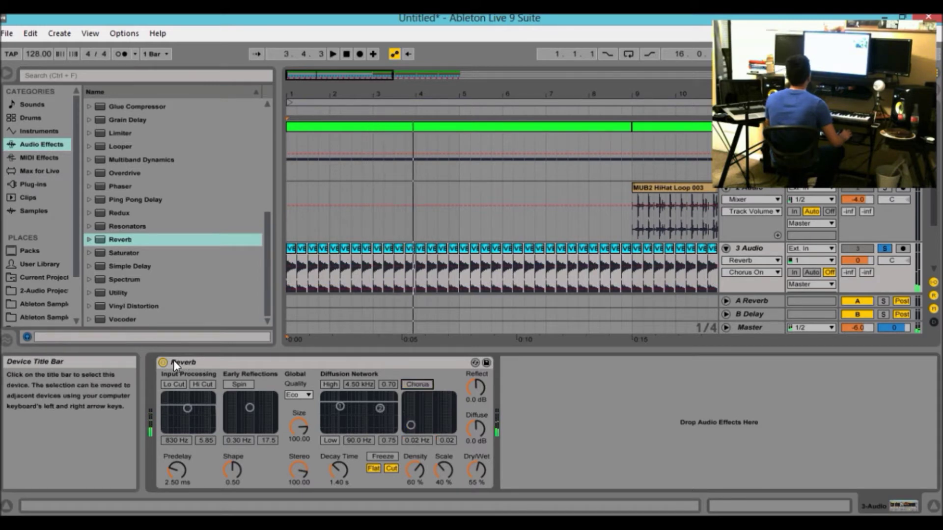
Step: Browse the EQ Eight drum presets and insert Hat EQ 1 ahead of the Reverb on track 3
drag(266, 253, 246, 343)
scroll(120, 320, up, 5)
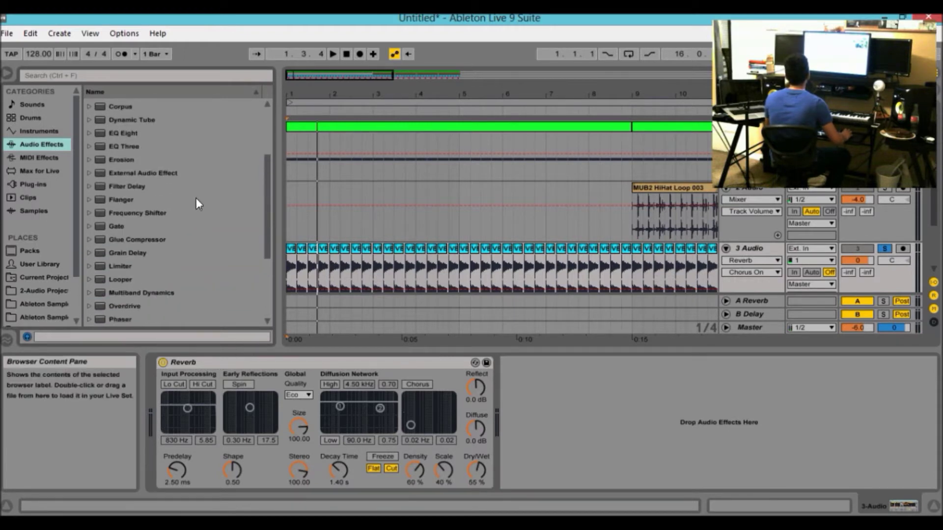
click(128, 134)
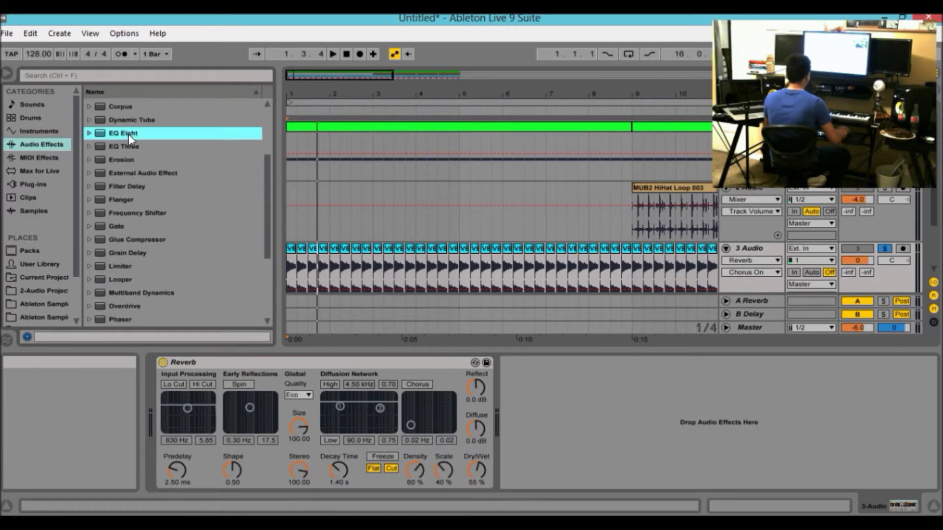
key(Right)
key(Down)
key(Down)
key(Down)
key(Down)
key(Down)
key(Down)
key(Down)
key(Down)
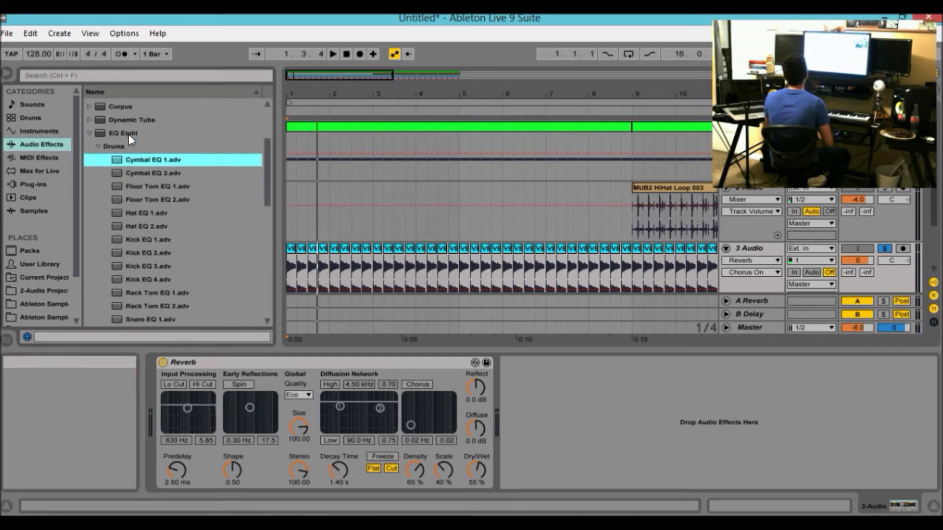
key(Down)
key(Down)
key(Down)
key(Down)
key(Down)
key(Down)
key(Down)
key(Down)
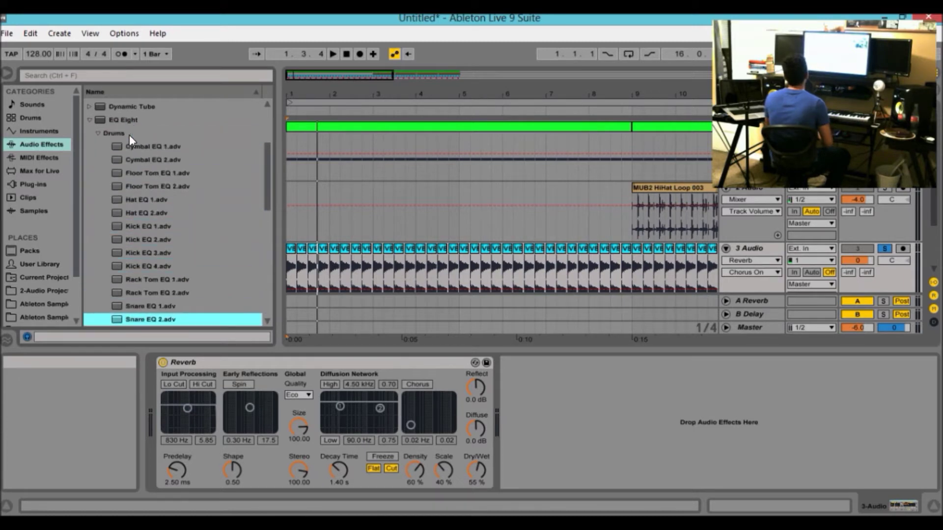
key(Up)
key(Up)
key(Up)
key(Up)
key(Up)
key(Up)
key(Up)
key(Up)
key(Up)
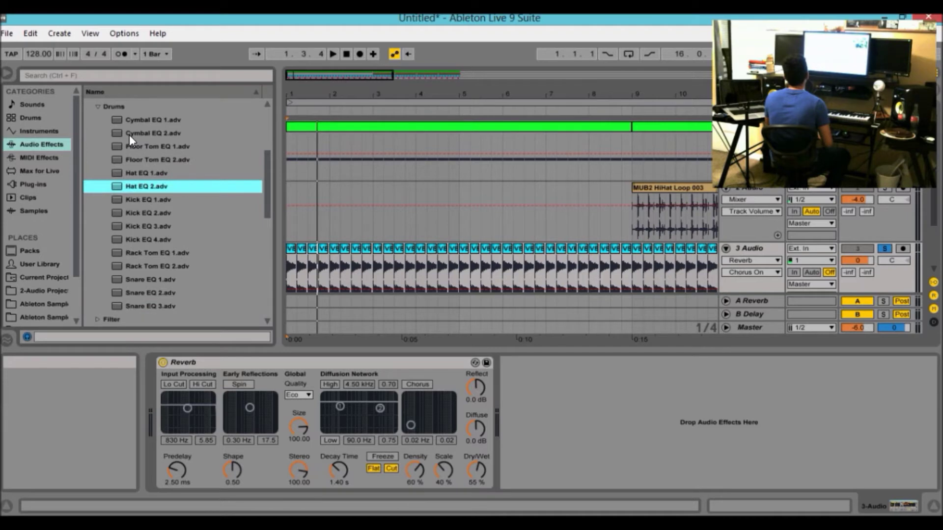
key(Up)
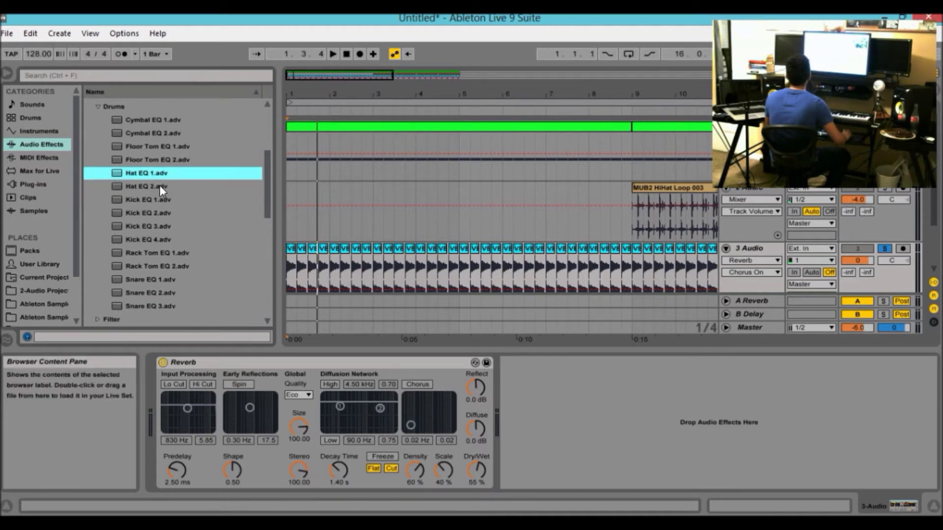
click(196, 375)
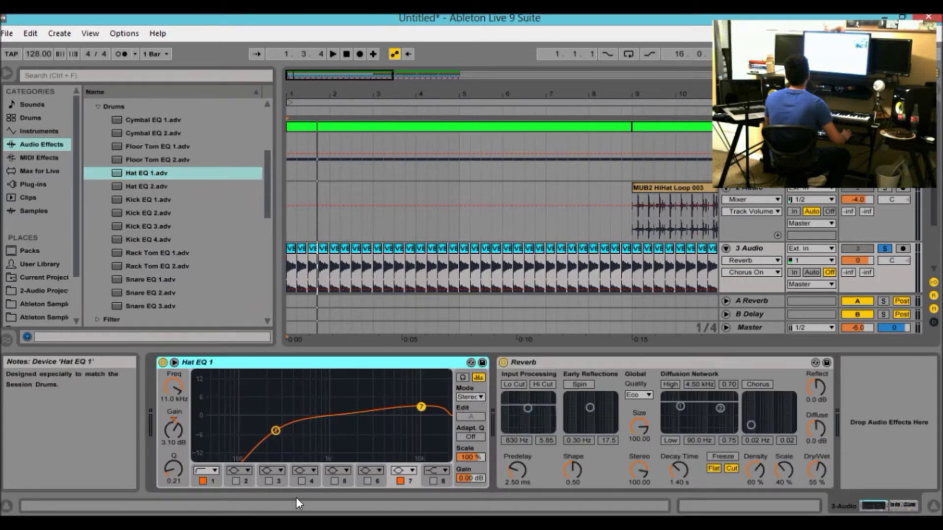
Step: Audition track 3 with Hat EQ 1 and the Reverb both active, and select the Reverb device
key(space)
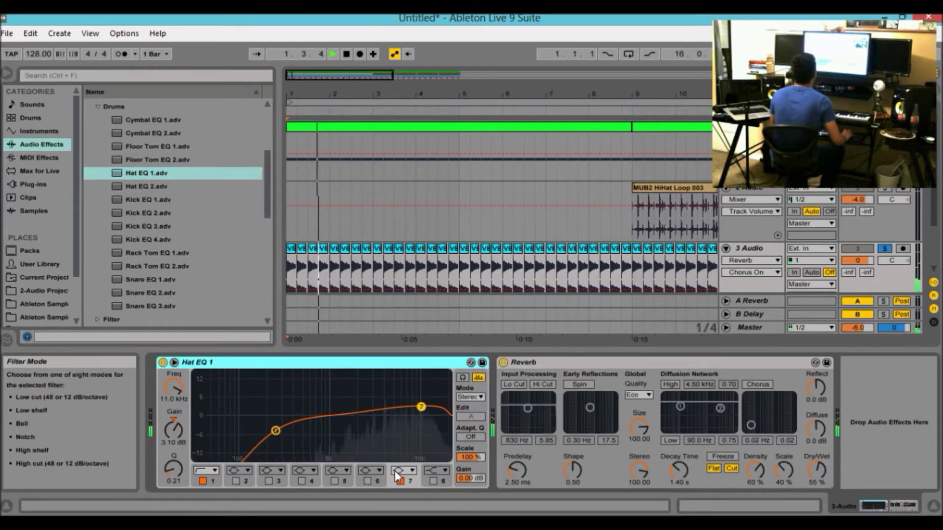
key(space)
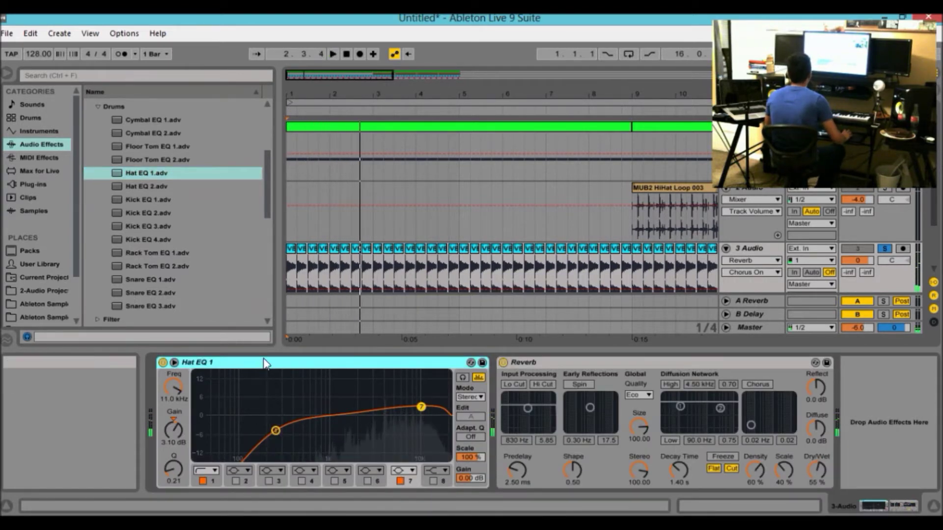
click(526, 361)
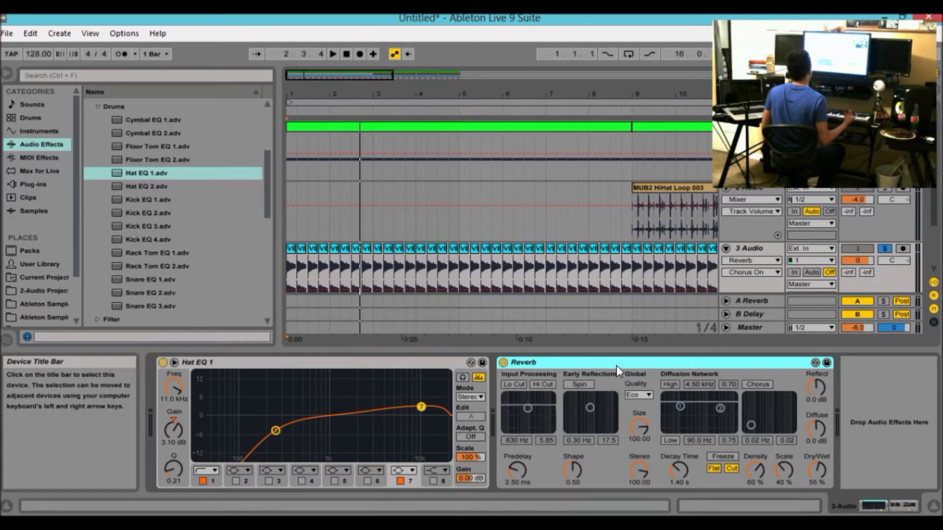
Step: Shift filter 1 of Hat EQ 1 to a slightly lower frequency and set filter 7's gain to 2.10 dB
key(space)
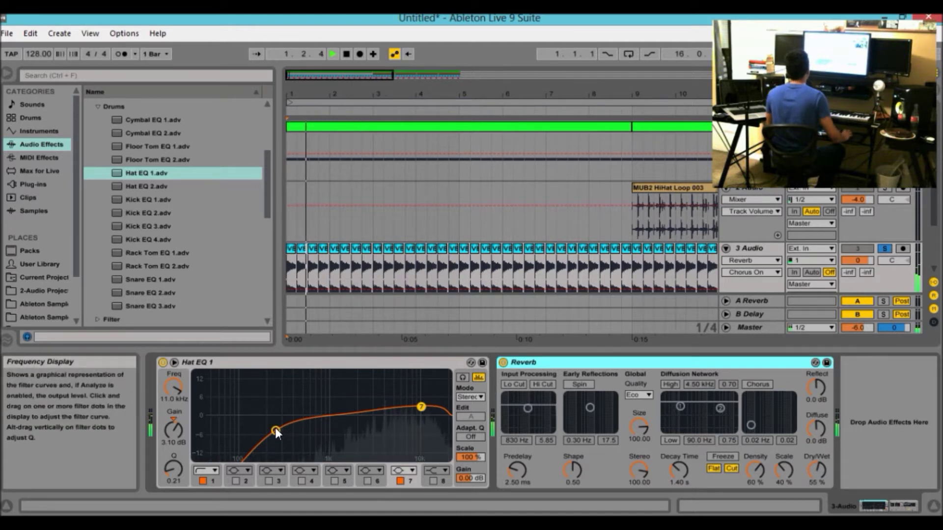
drag(276, 430, 268, 430)
click(421, 407)
click(176, 445)
key(space)
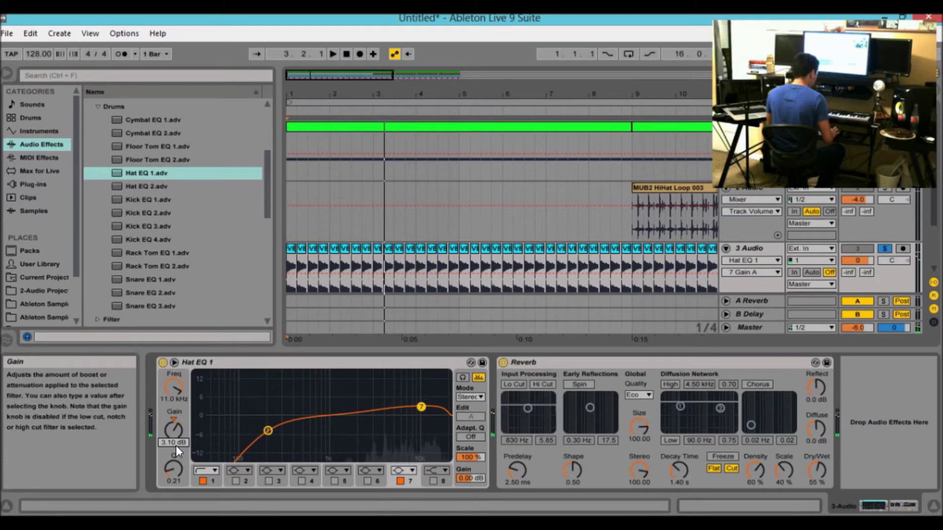
key(Down)
Step: Replay track 3 from the start and compare its sound with Hat EQ 1 bypassed and active
key(space)
key(space)
key(space)
key(space)
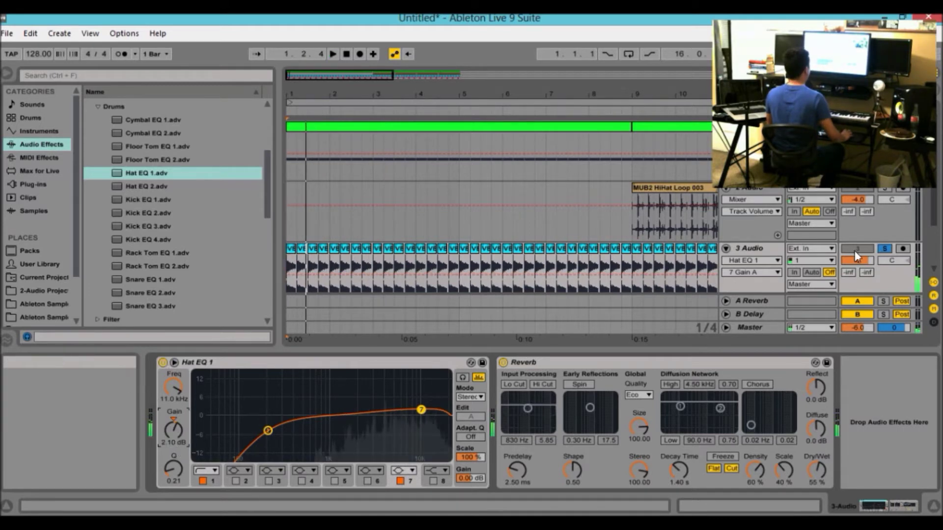
click(163, 363)
key(space)
click(163, 364)
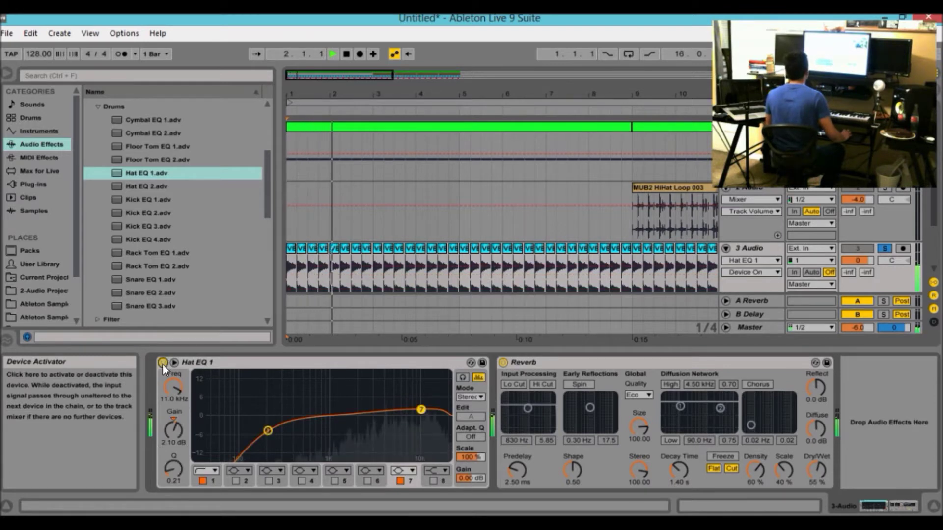
Step: Set the gain of Hat EQ 1's filter 7 to 3.00 dB and compare the sound with the EQ bypassed and active
click(169, 440)
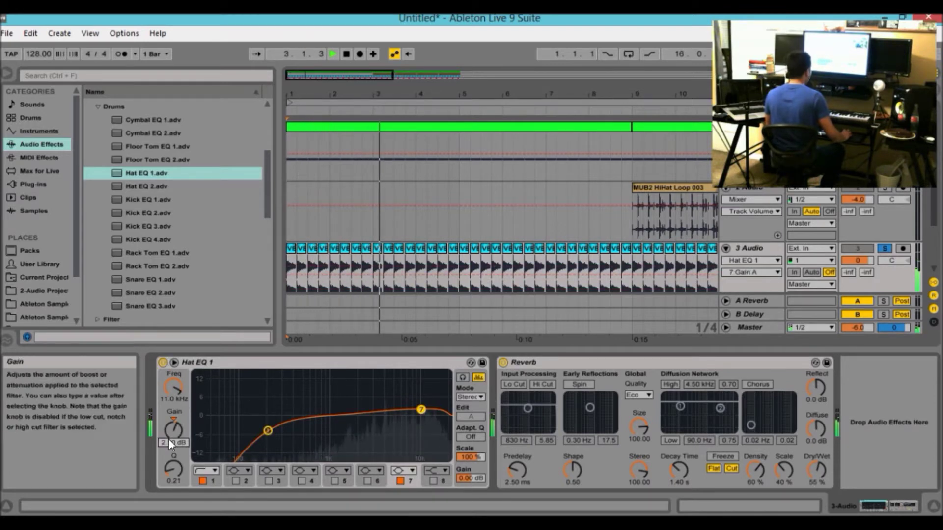
text(3)
key(Return)
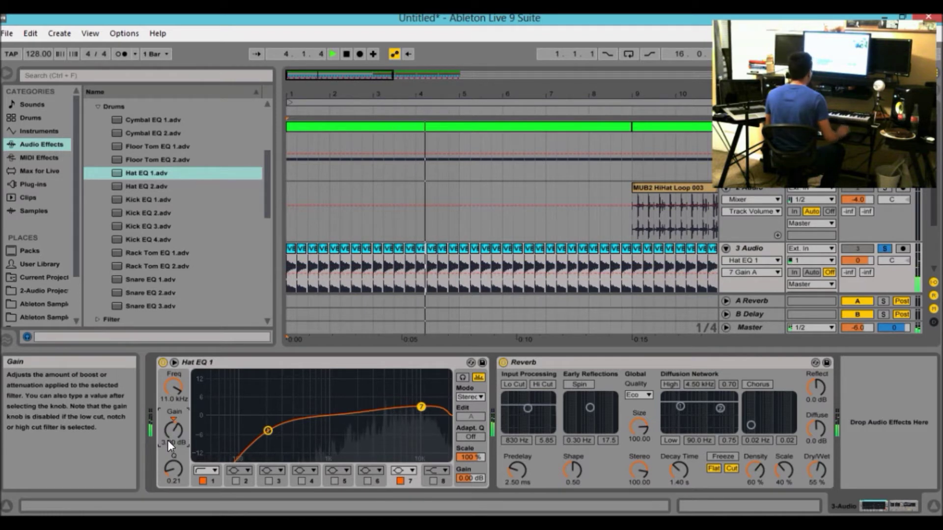
click(163, 364)
click(163, 364)
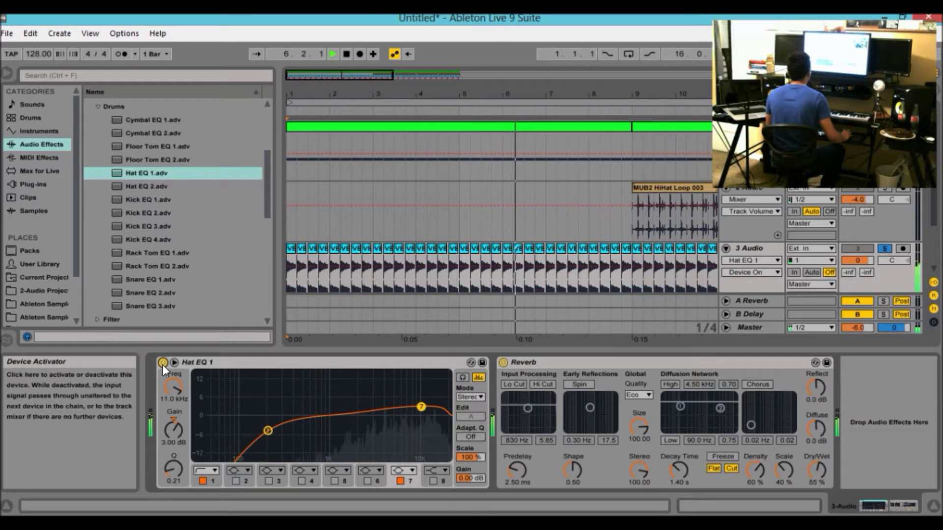
key(space)
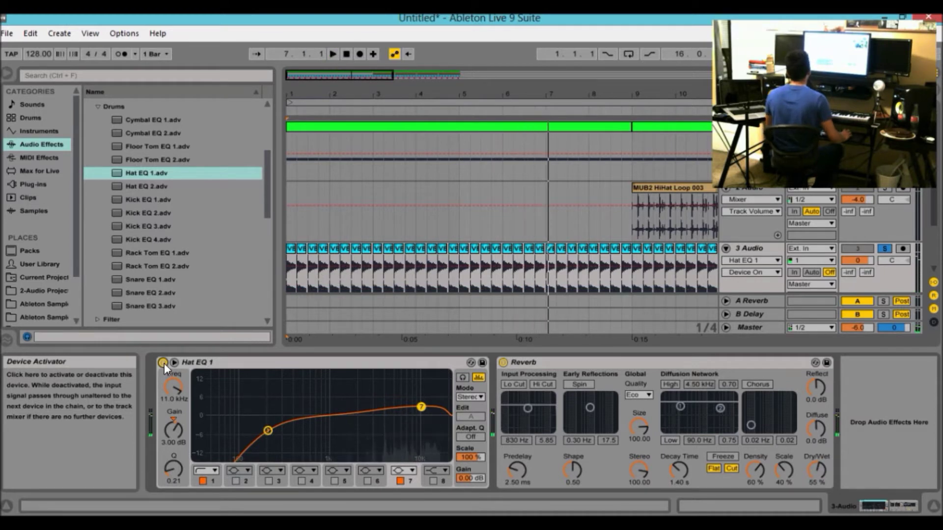
Step: Replay track 3 while toggling Hat EQ 1, and bypass both the Reverb and Hat EQ 1 to hear the dry sound
click(163, 364)
key(space)
click(163, 364)
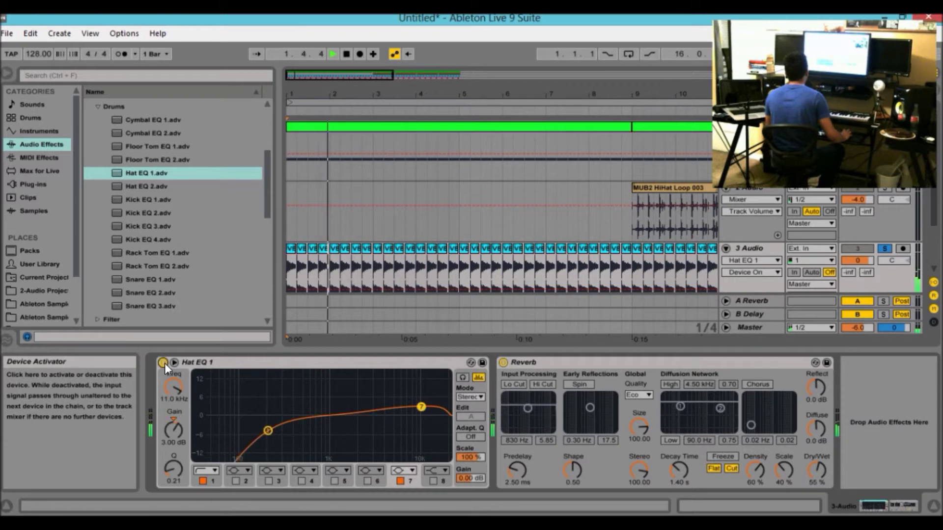
click(504, 362)
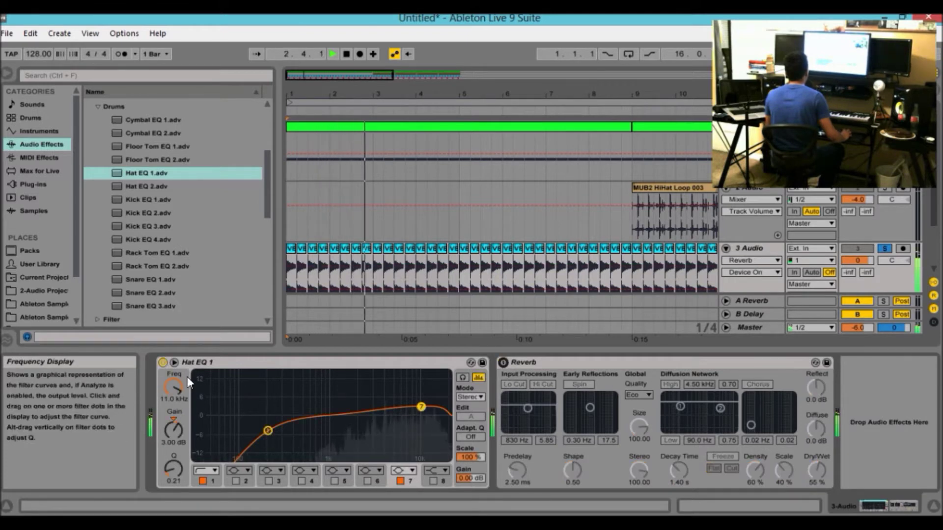
click(164, 362)
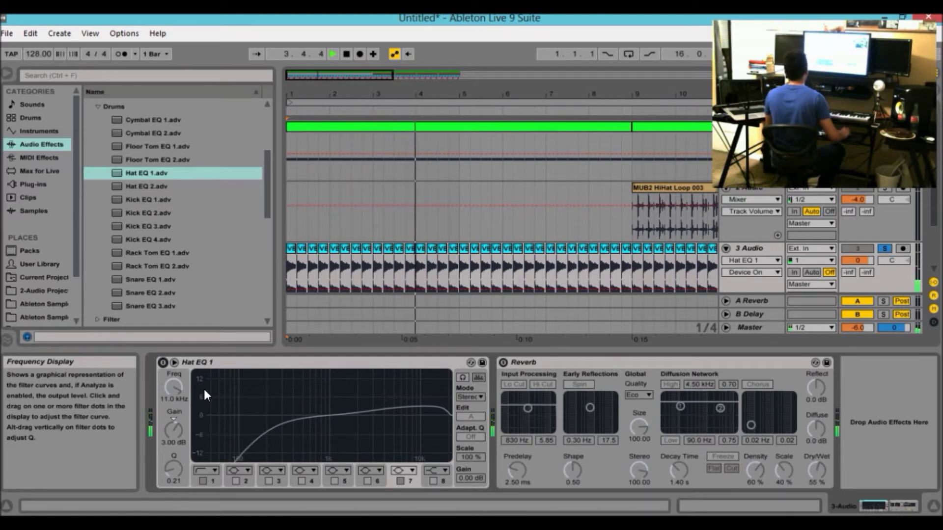
Step: Reactivate Hat EQ 1 and the Reverb on track 3 during playback, and stop playback
click(163, 362)
click(502, 363)
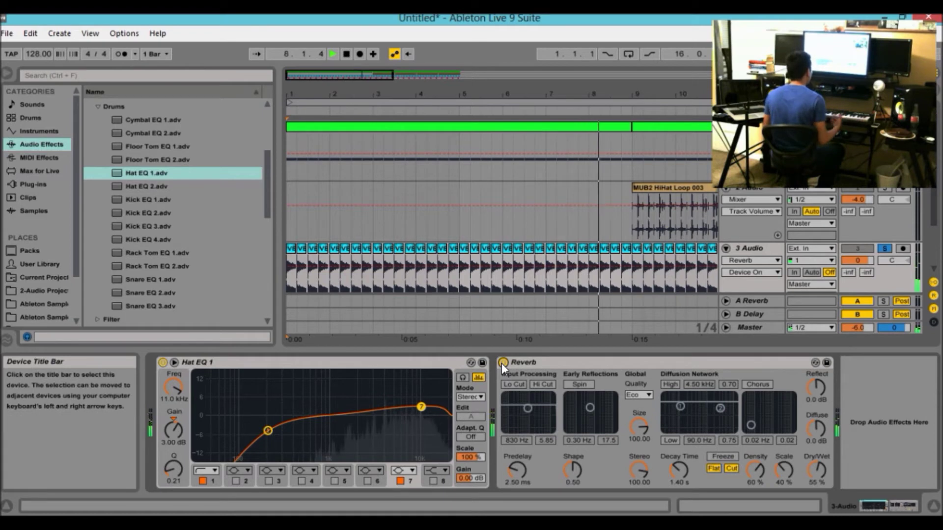
key(space)
Step: Unsolo track 3, set its volume to -4 dB, and play the full mix
click(884, 249)
click(862, 262)
text(-4)
key(Return)
key(space)
click(933, 506)
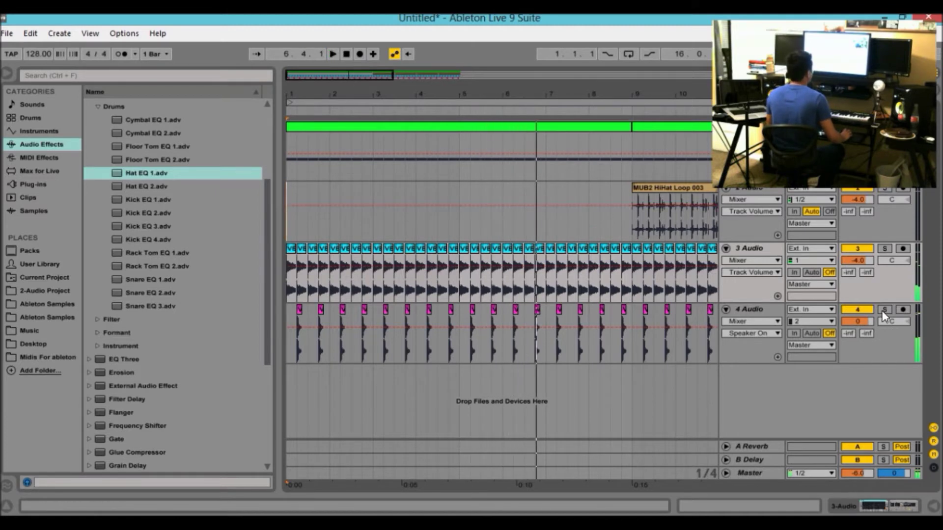
Step: Solo track 4 with the claps and add the Reverb audio effect to it
double_click(753, 304)
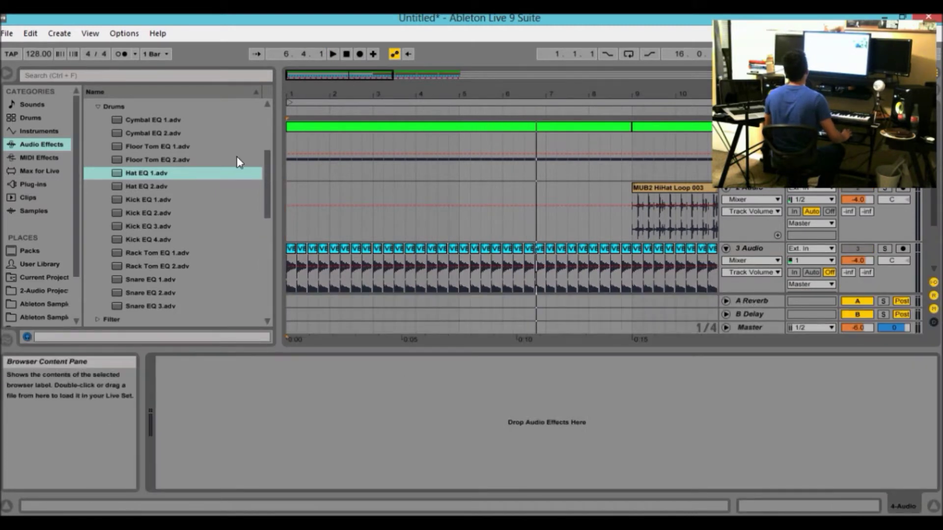
click(55, 146)
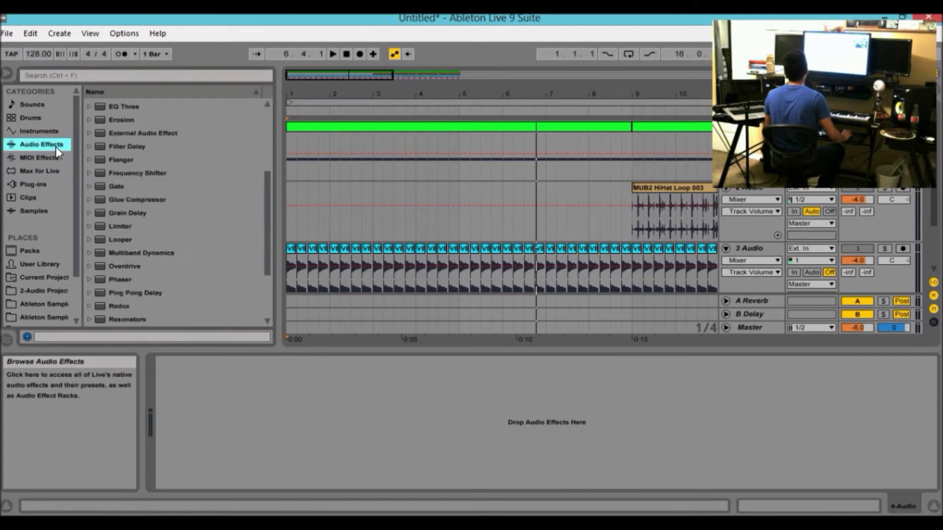
scroll(125, 302, down, 2)
scroll(125, 302, down, 1)
drag(127, 238, 364, 289)
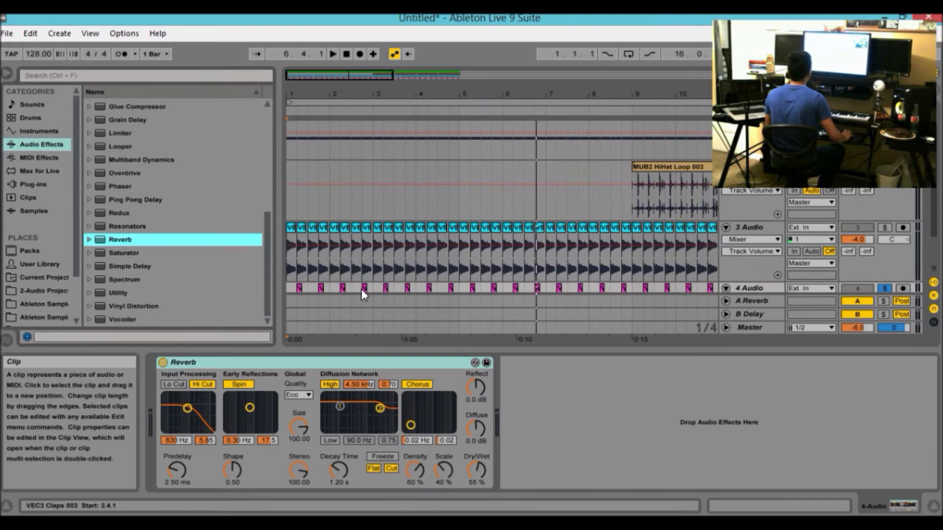
Step: Delete the surplus second Reverb from the end of track 3's device chain
click(406, 249)
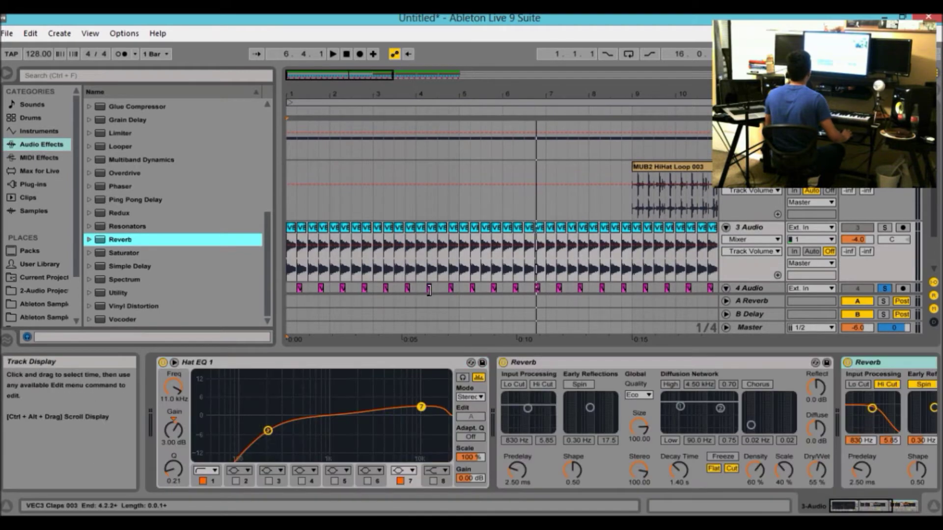
drag(873, 499, 888, 512)
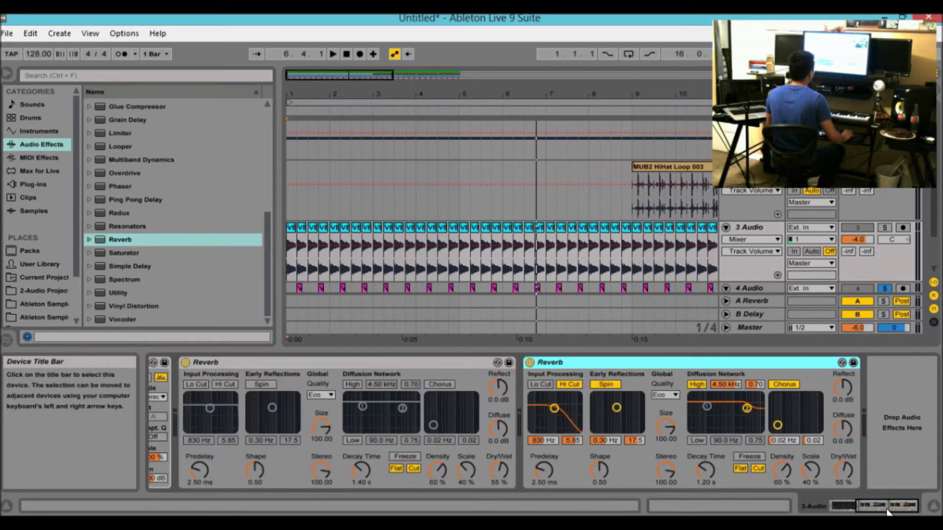
scroll(657, 269, down, 2)
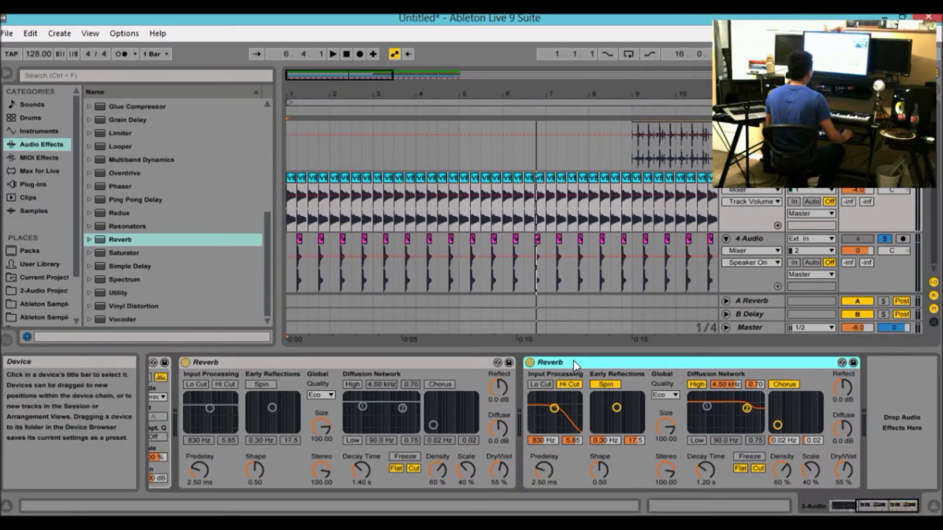
key(Delete)
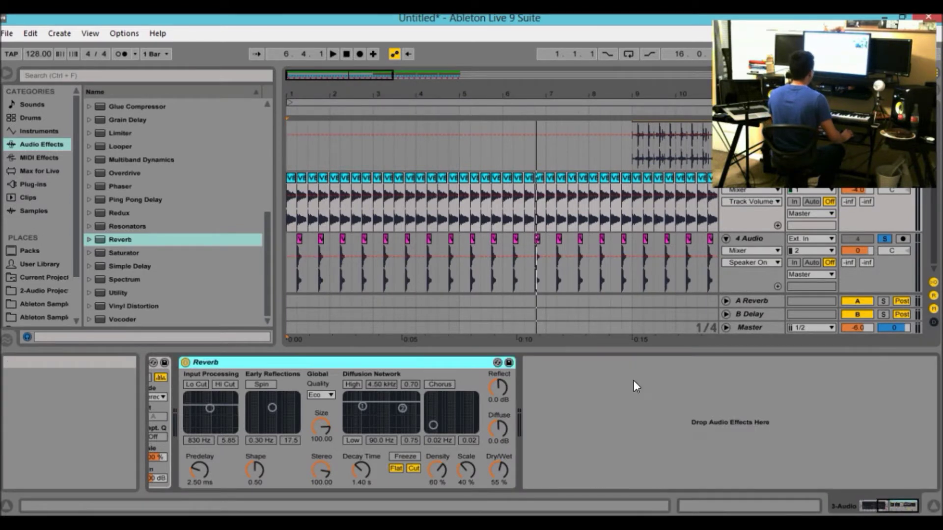
Step: Turn off the input Hi Cut, the Chorus and the diffusion network's High filter in track 4's Reverb
click(741, 238)
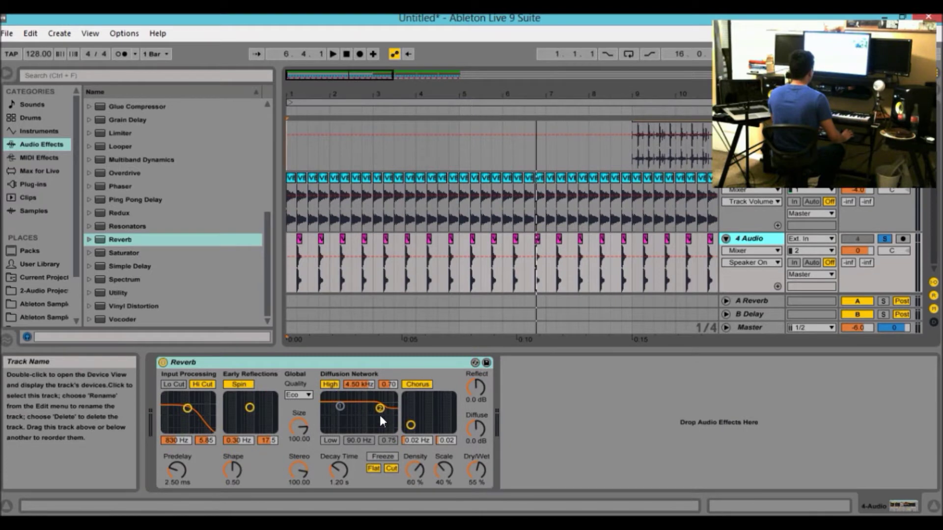
click(237, 383)
click(234, 384)
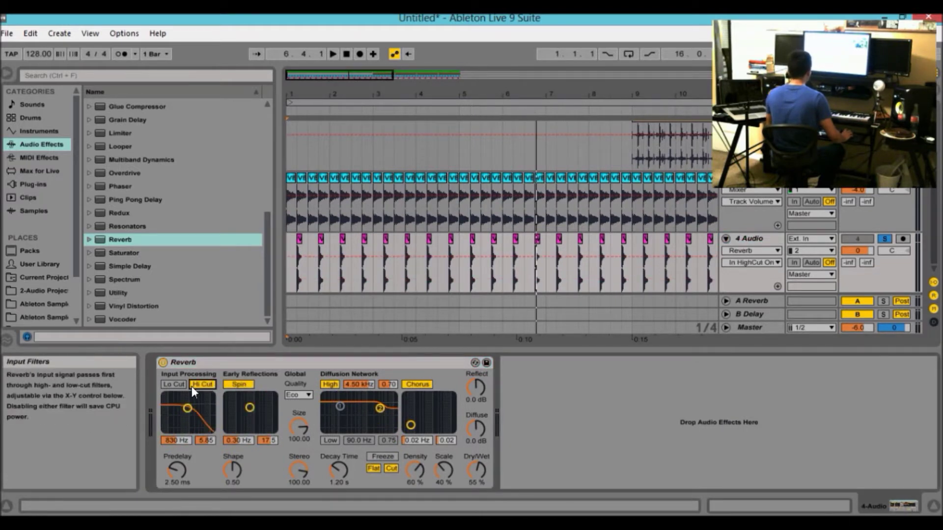
click(200, 384)
click(202, 384)
click(200, 385)
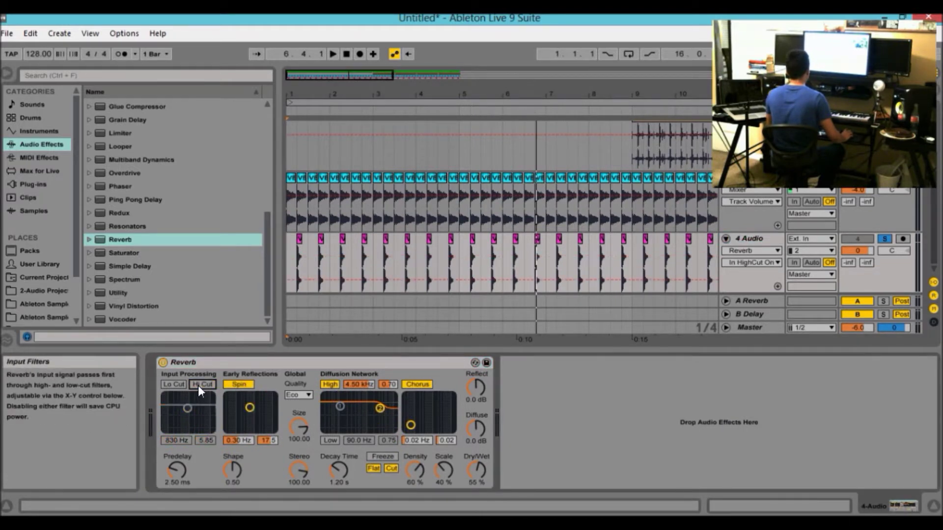
click(201, 382)
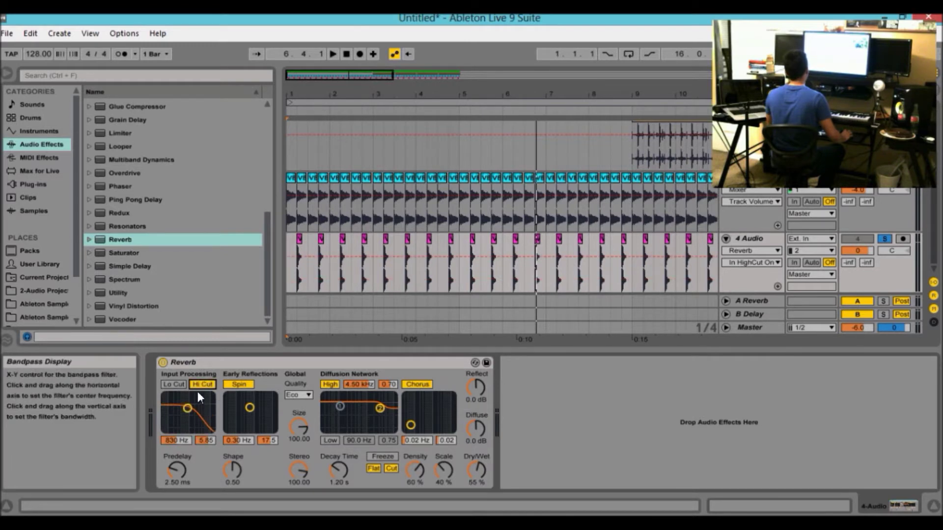
click(200, 387)
click(417, 384)
click(329, 385)
click(477, 470)
Step: Play the soloed clap track and compare its sound with the Reverb bypassed and active
key(space)
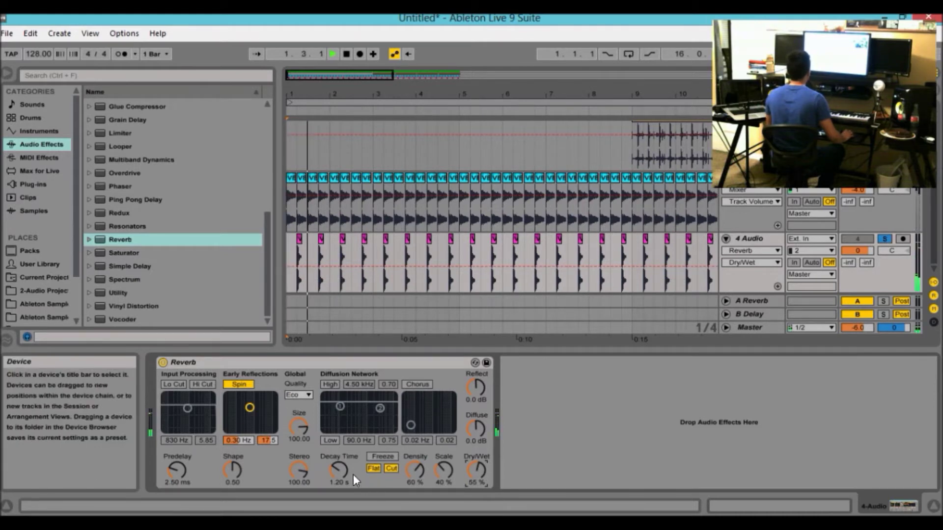
click(163, 364)
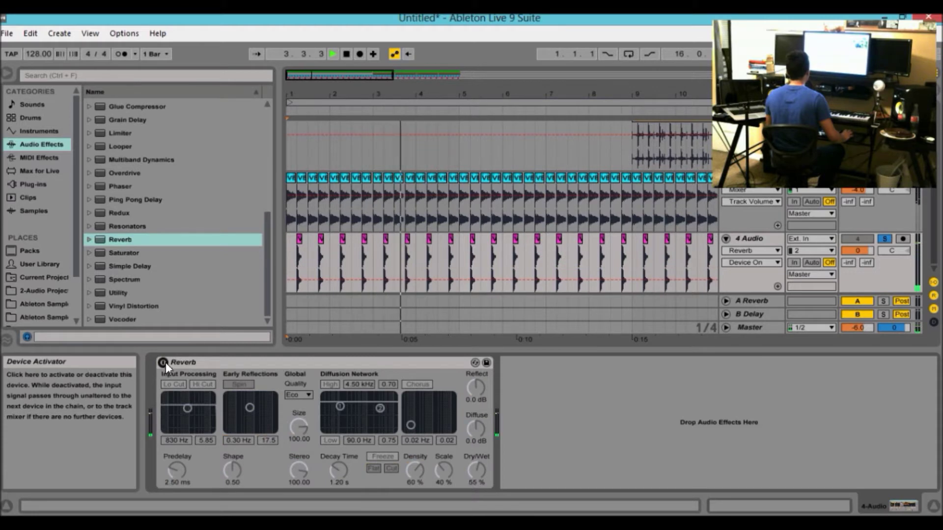
click(165, 362)
Step: Set the Dry/Wet of track 4's Reverb to 38% and compare the claps with the effect bypassed and active
click(476, 470)
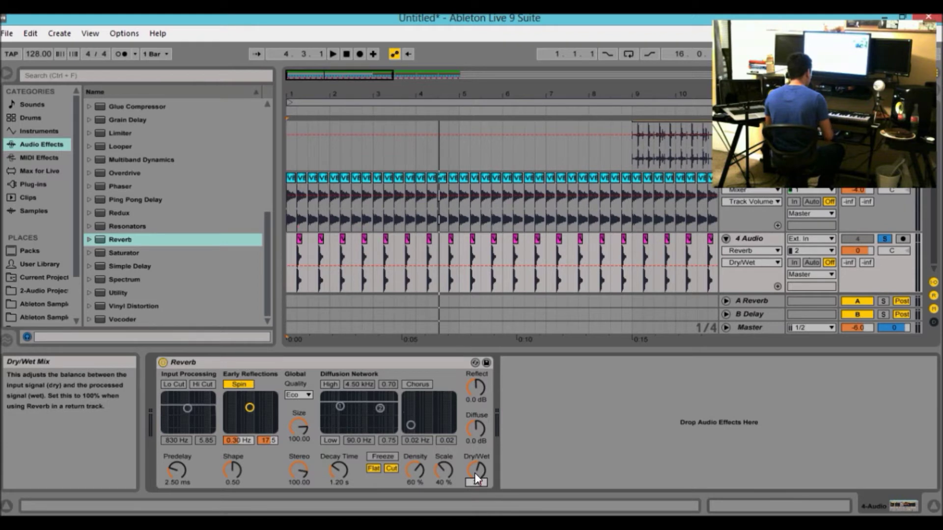
key(space)
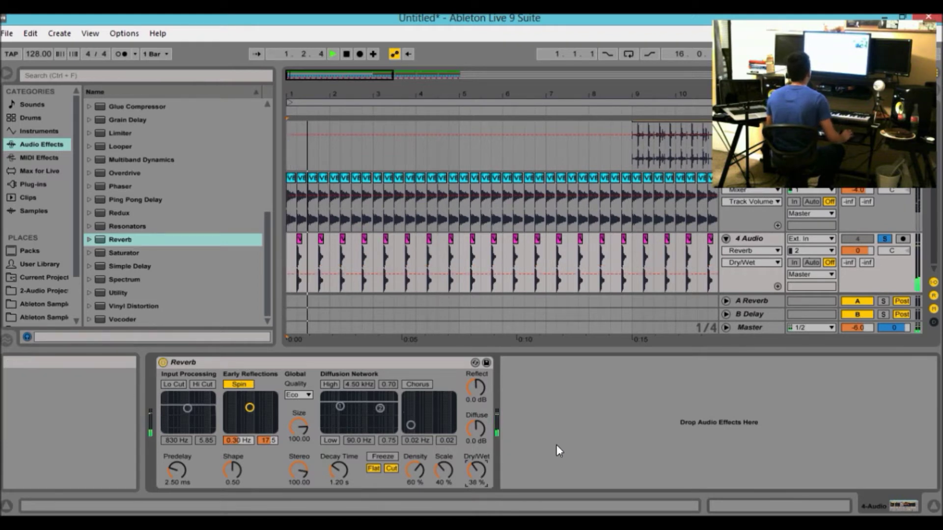
click(162, 362)
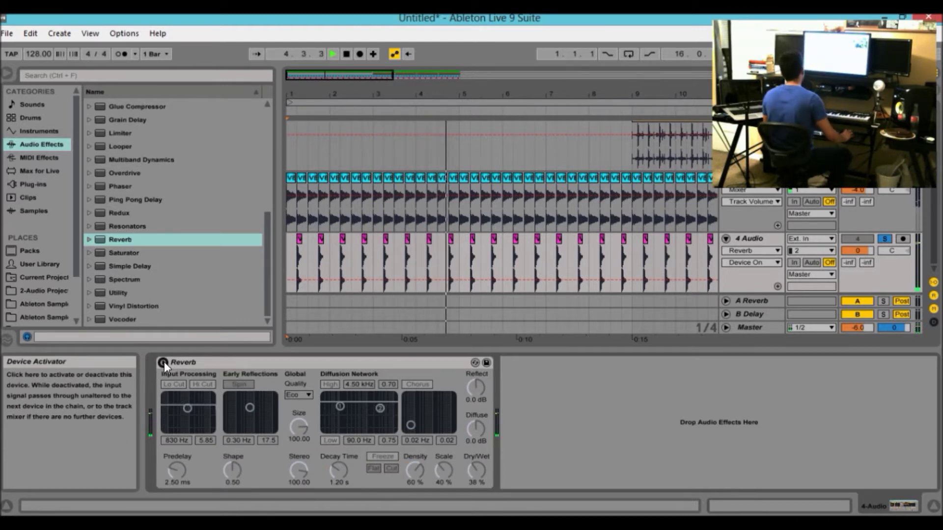
click(163, 363)
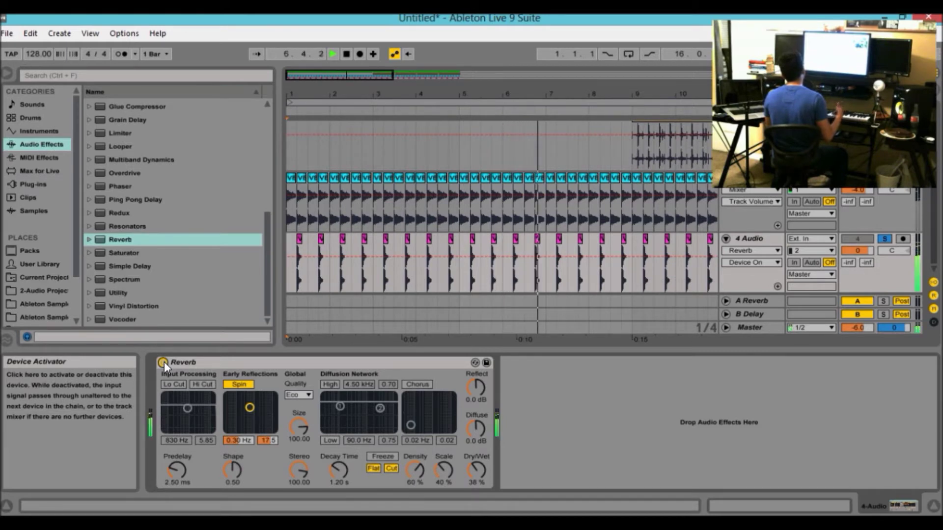
Step: Set the Decay Time of track 4's Reverb to 1.30 s and replay the claps
click(338, 470)
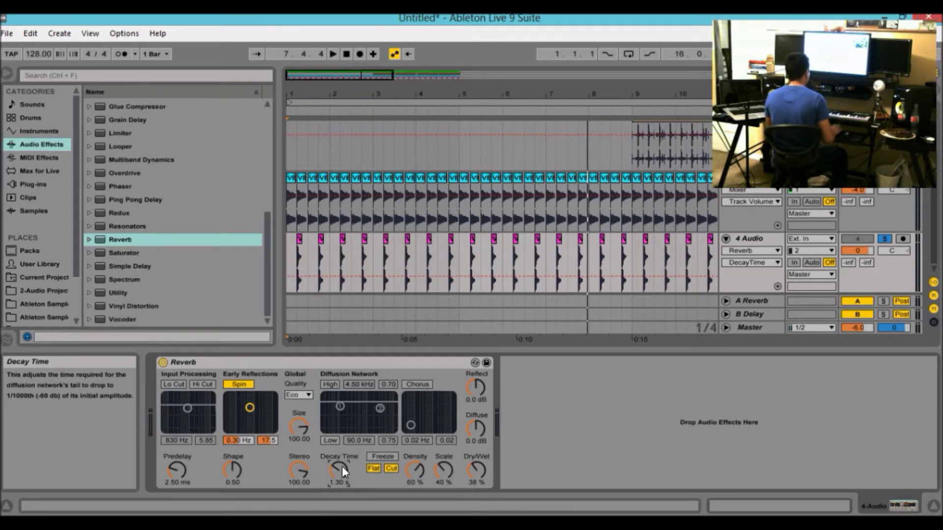
key(space)
click(479, 473)
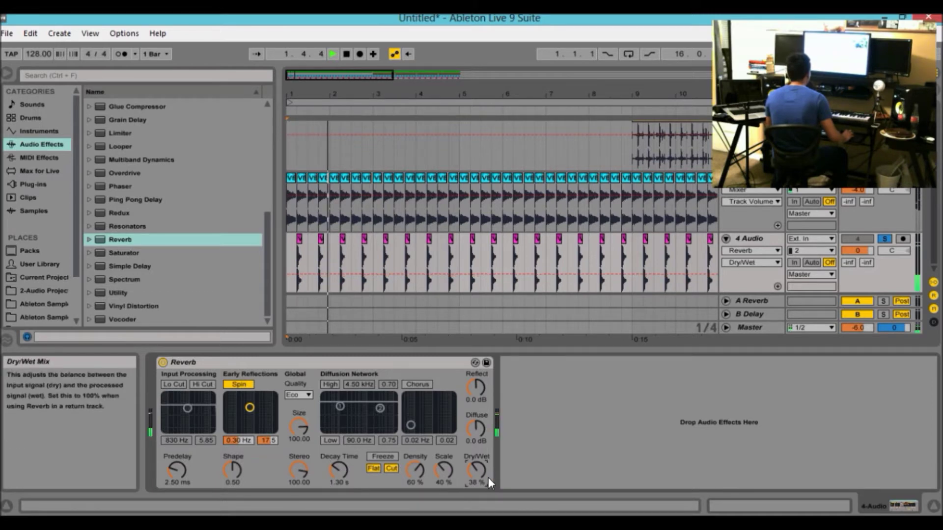
Step: Turn off Spin in track 4's Reverb and compare the claps with the effect bypassed and active
click(244, 383)
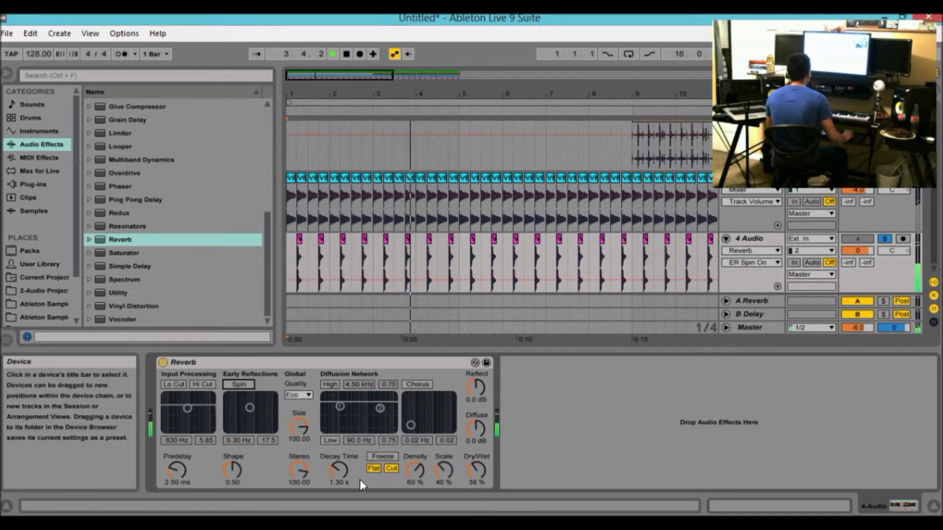
click(163, 363)
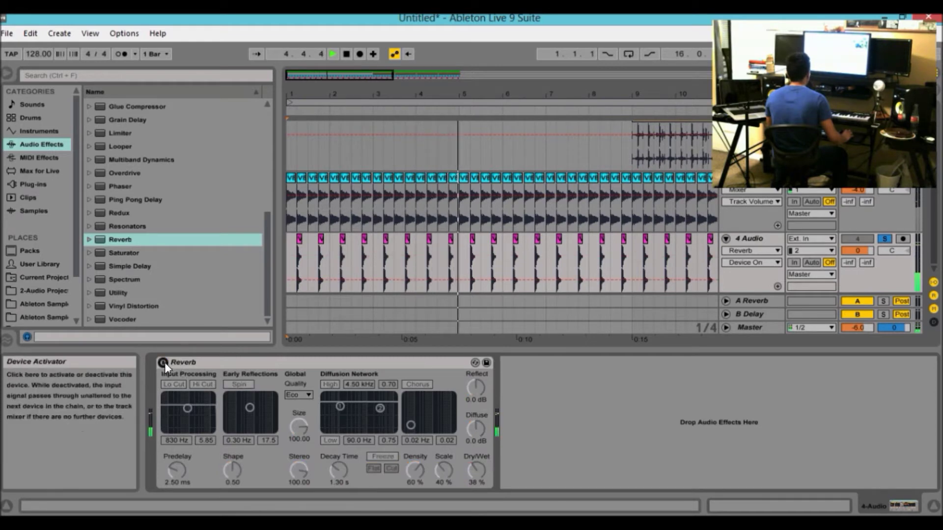
click(163, 363)
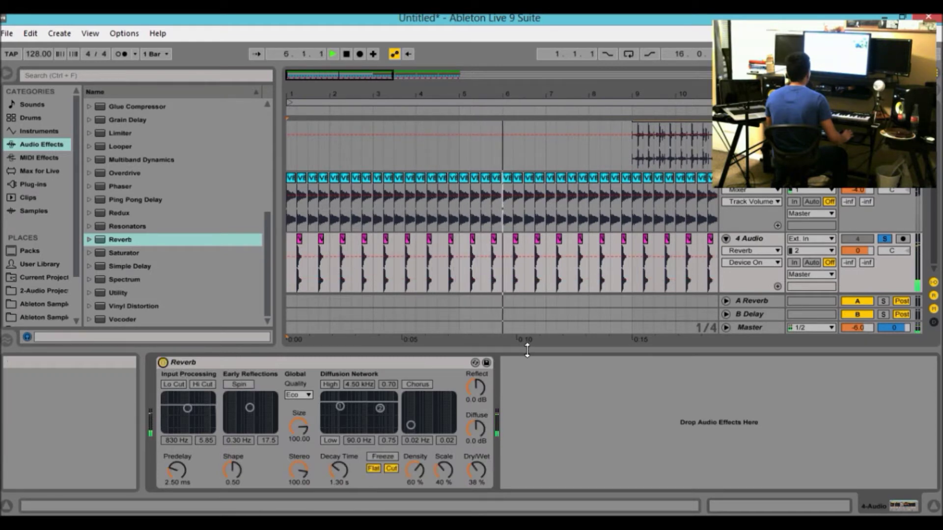
Step: Set track 4's volume to -4 dB, unsolo it, and play the full mix
drag(526, 350, 526, 490)
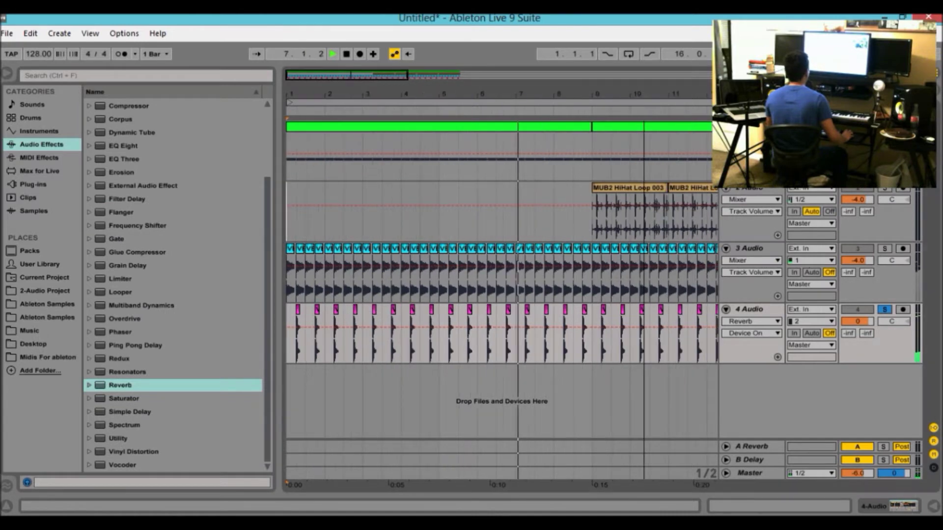
key(space)
click(858, 322)
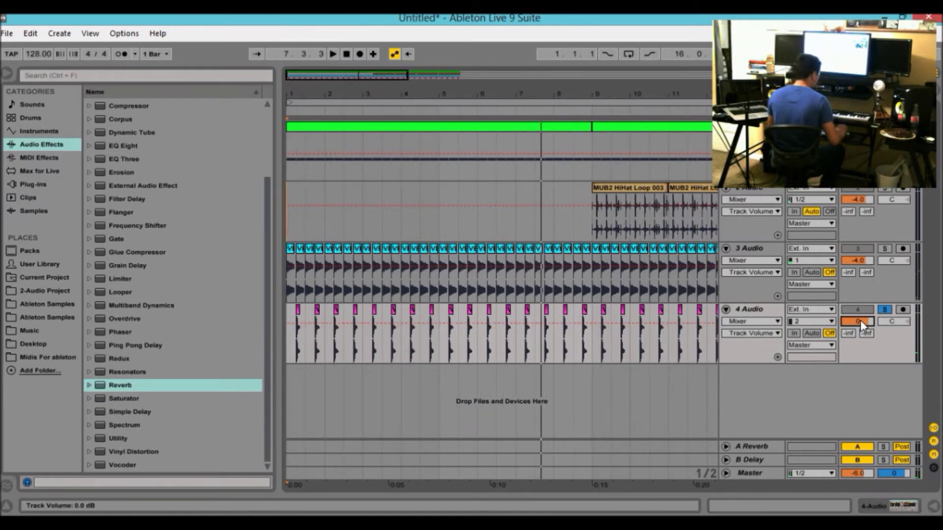
click(885, 309)
key(space)
drag(493, 94, 429, 75)
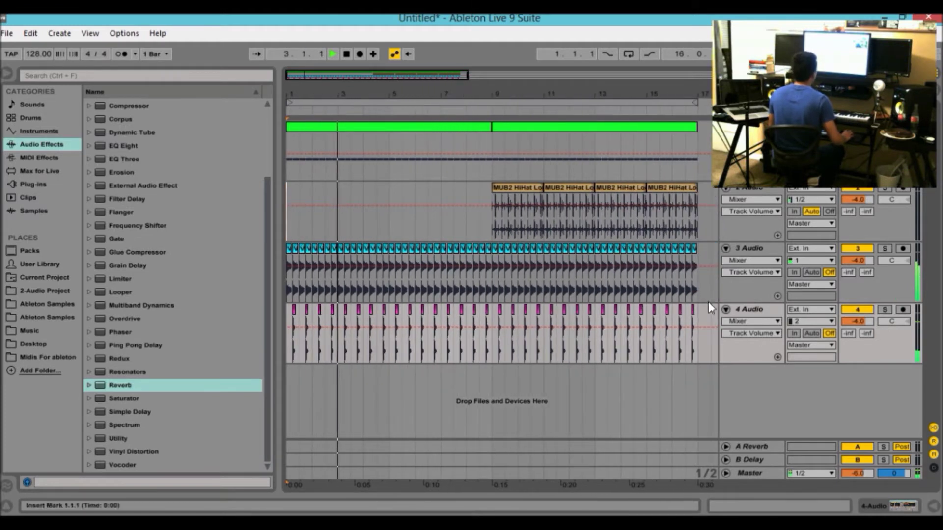
Step: Fold track 4 and set the Dry/Wet of track 3's Reverb to 45% while the mix plays
click(725, 309)
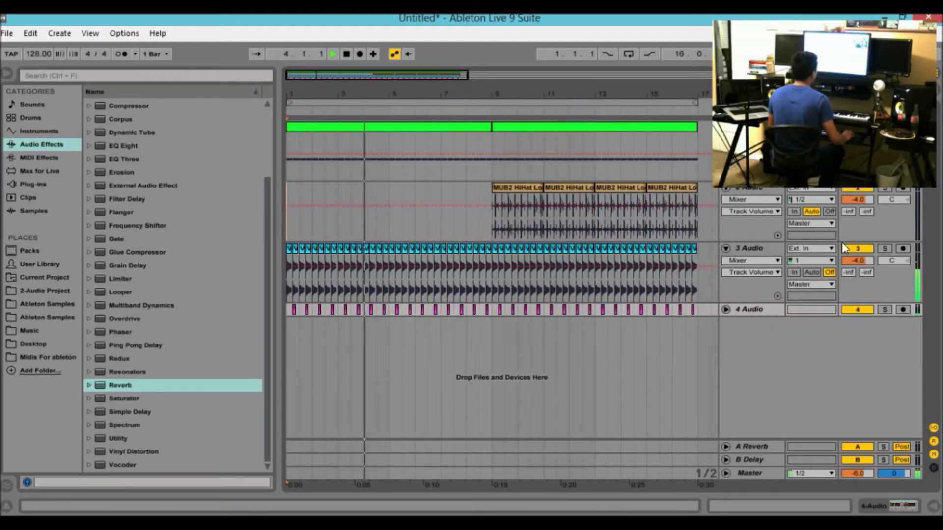
double_click(776, 248)
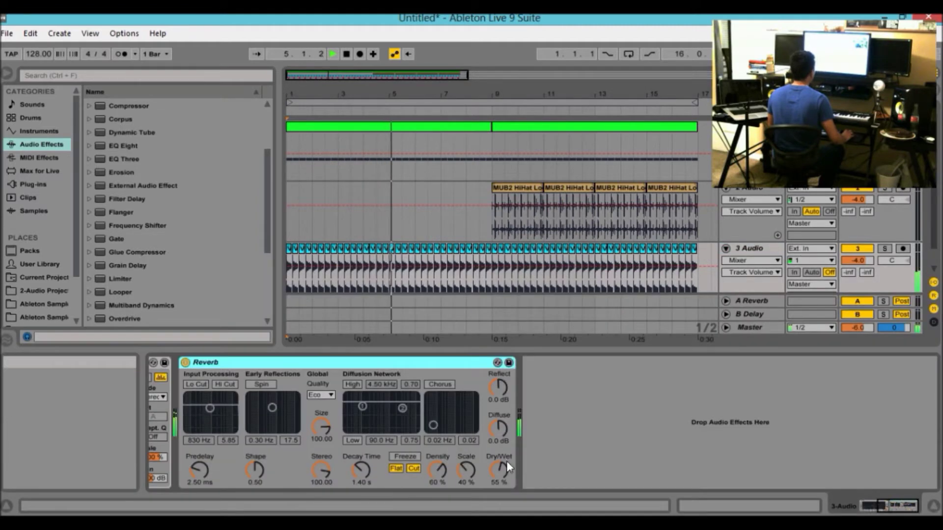
click(497, 470)
drag(497, 469, 498, 476)
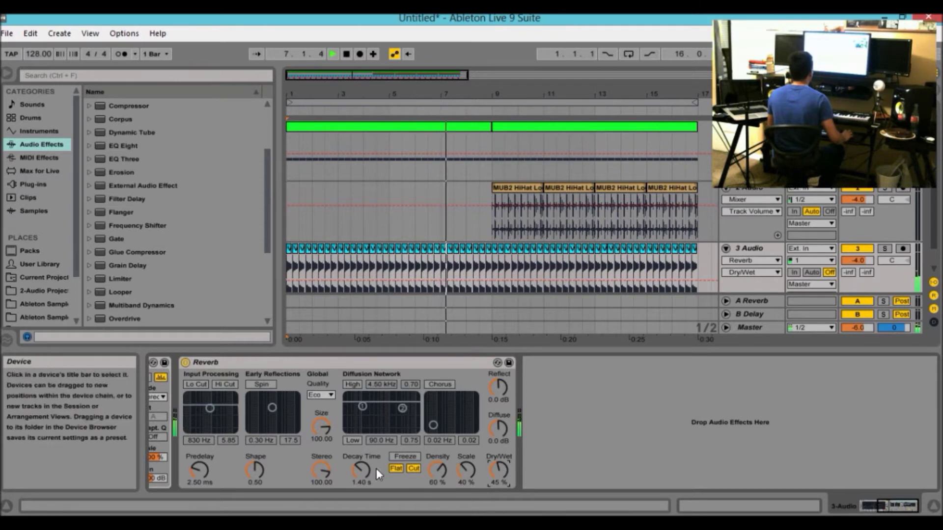
click(663, 349)
Step: Listen to the section from bar 9 and check the Cymbal EQ 1 on the hi-hat track 2
mouse_move(354, 79)
mouse_down()
mouse_move(353, 69)
mouse_move(348, 75)
mouse_up()
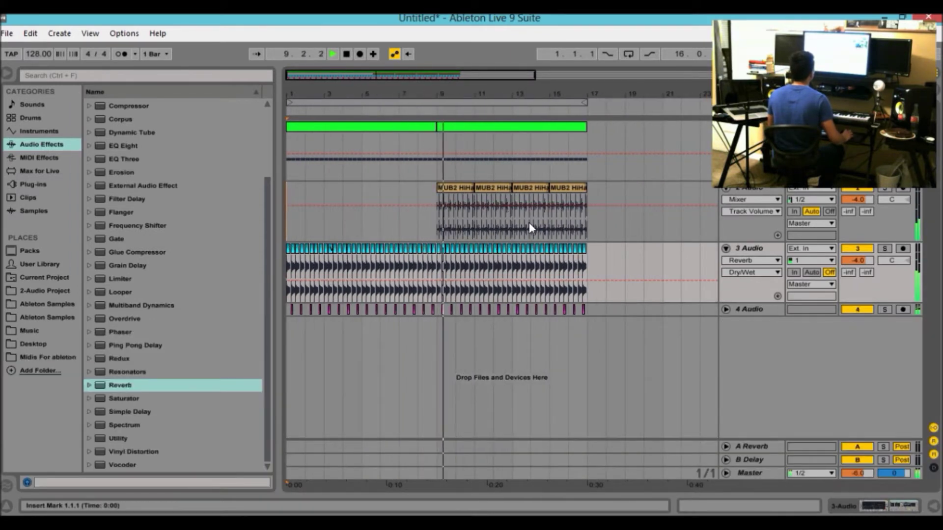
drag(400, 88, 401, 98)
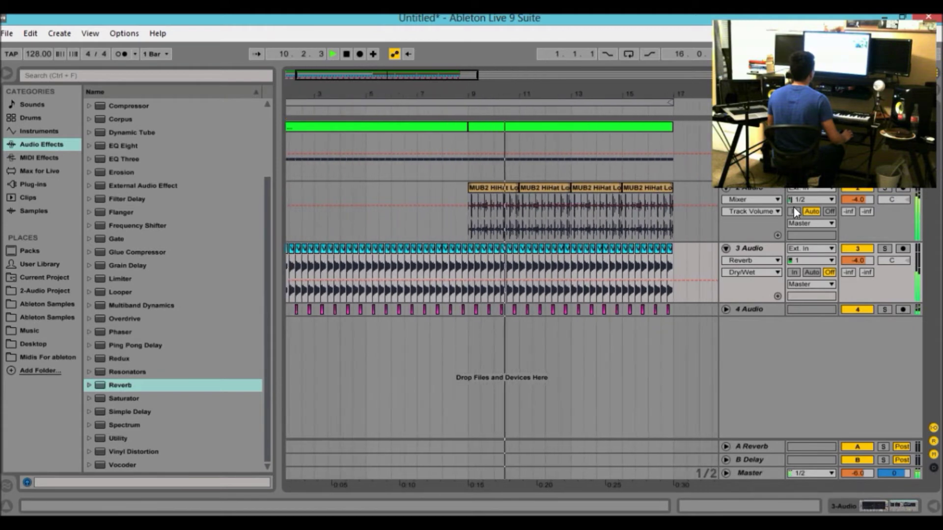
click(773, 194)
double_click(773, 193)
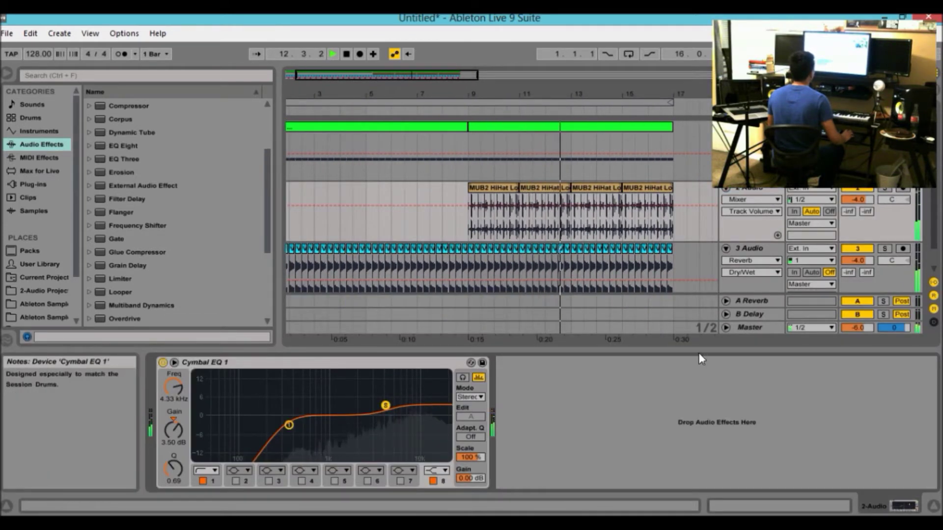
drag(710, 350, 728, 487)
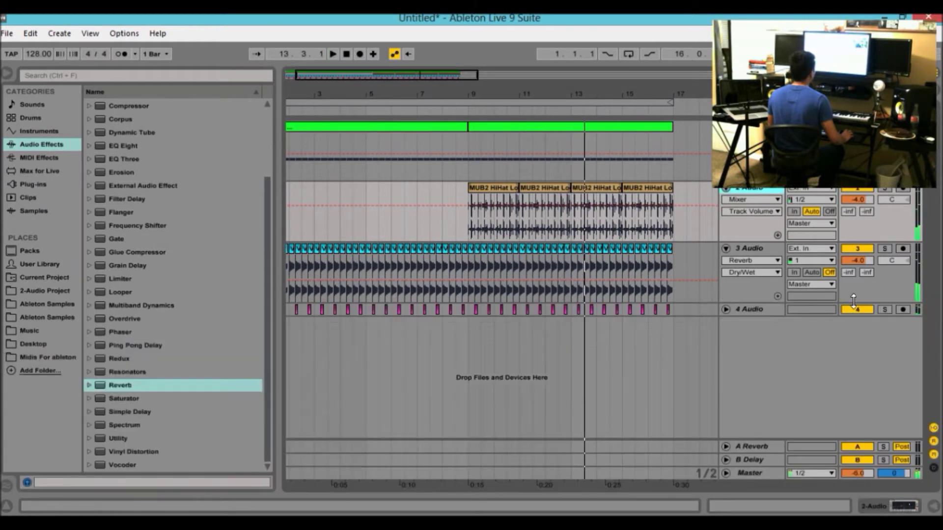
Step: Add FabFilter Pro-Q after track 4's Reverb and create a low cut at about 48 Hz with a Q of about 0.93
click(726, 309)
double_click(755, 311)
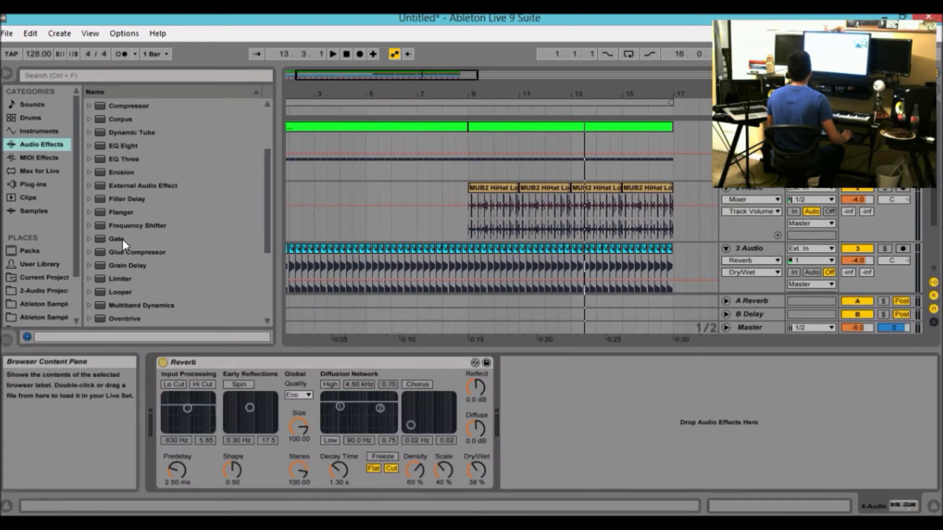
click(38, 185)
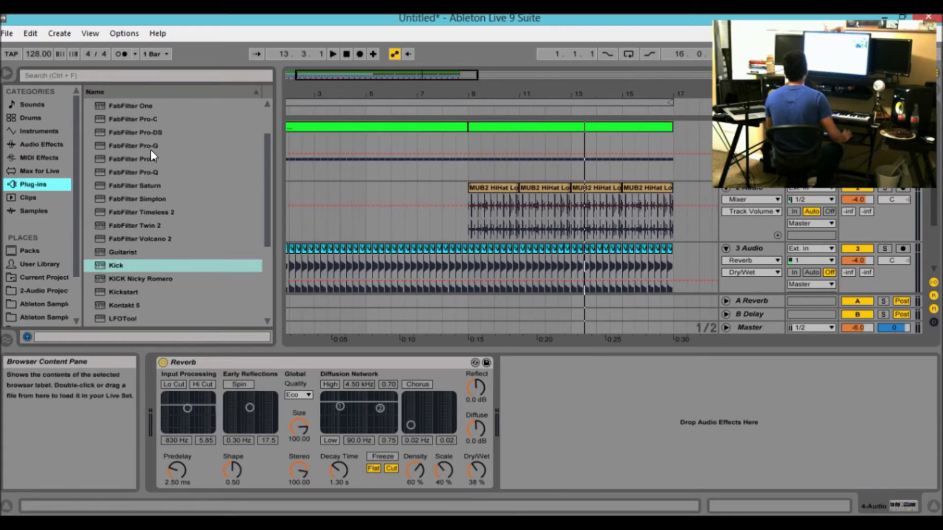
drag(157, 172, 668, 335)
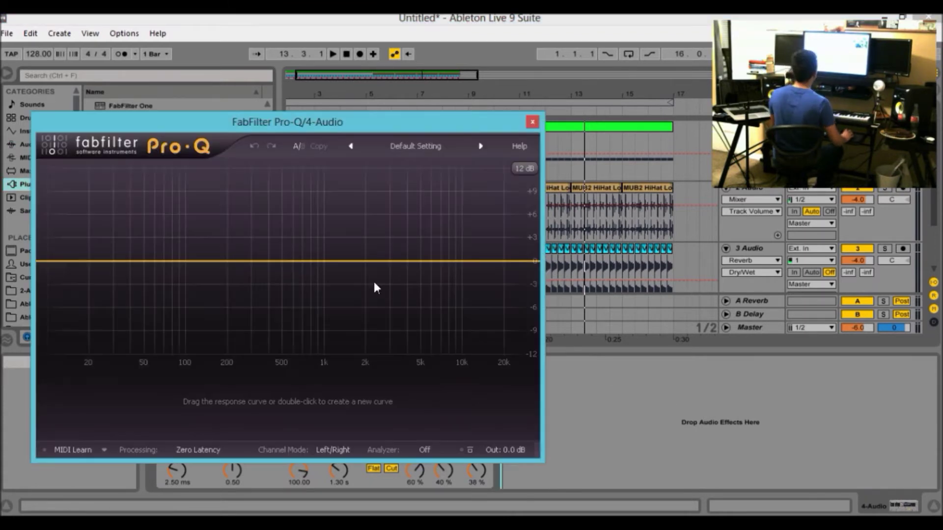
click(63, 263)
drag(65, 262, 145, 264)
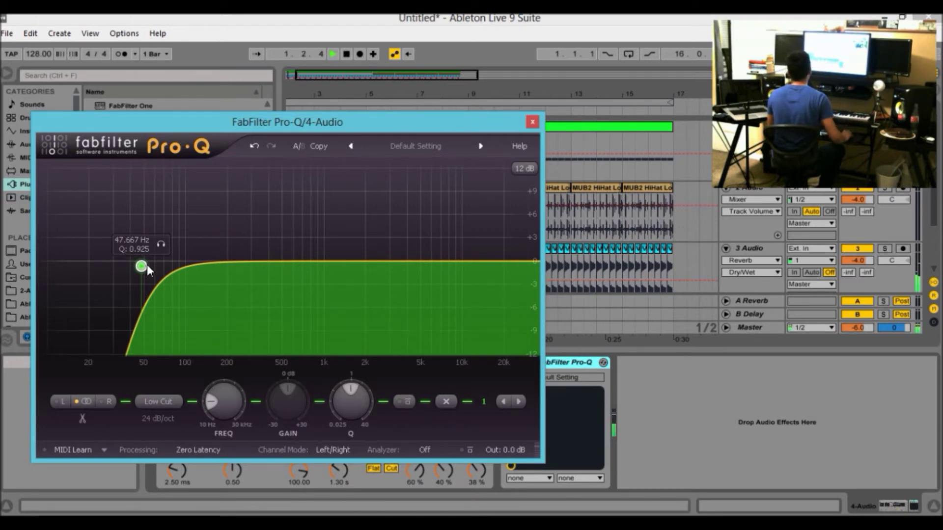
Step: Solo track 4, start playback, and collapse the device view
click(887, 230)
scroll(887, 231, down, 3)
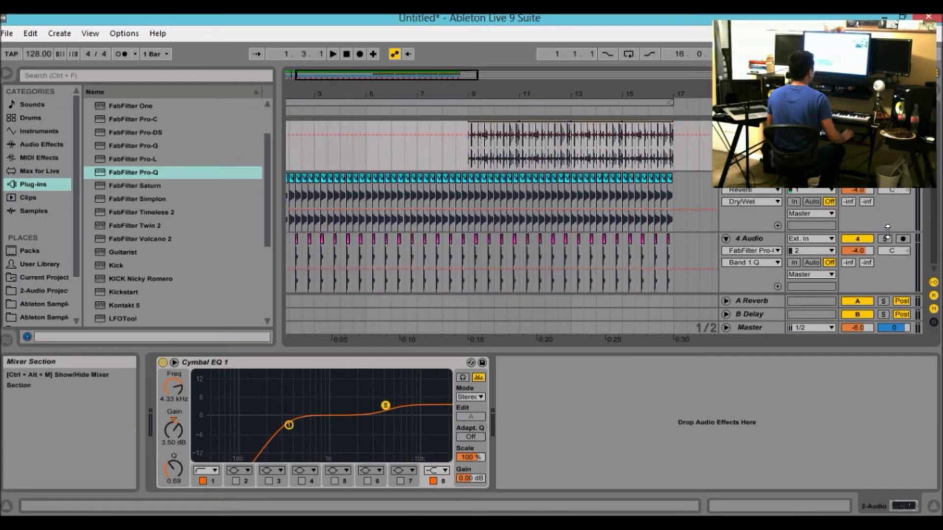
key(space)
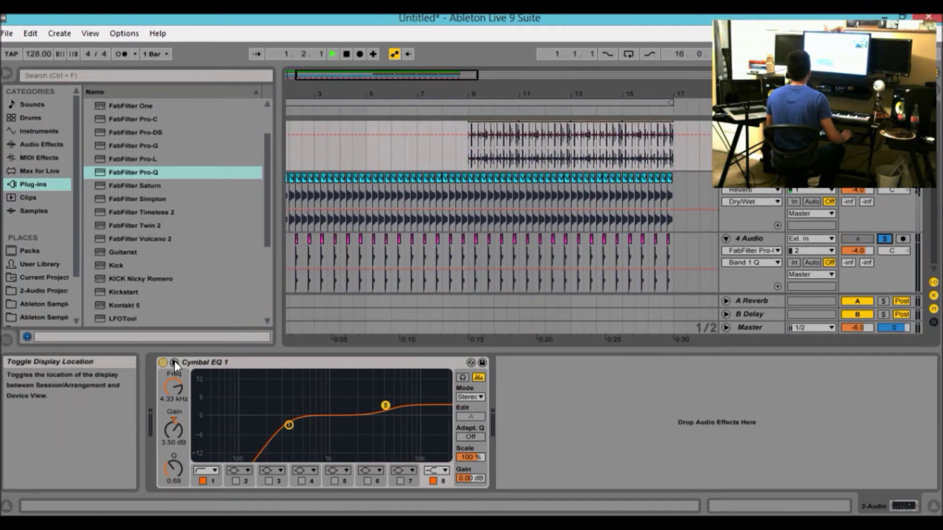
click(175, 361)
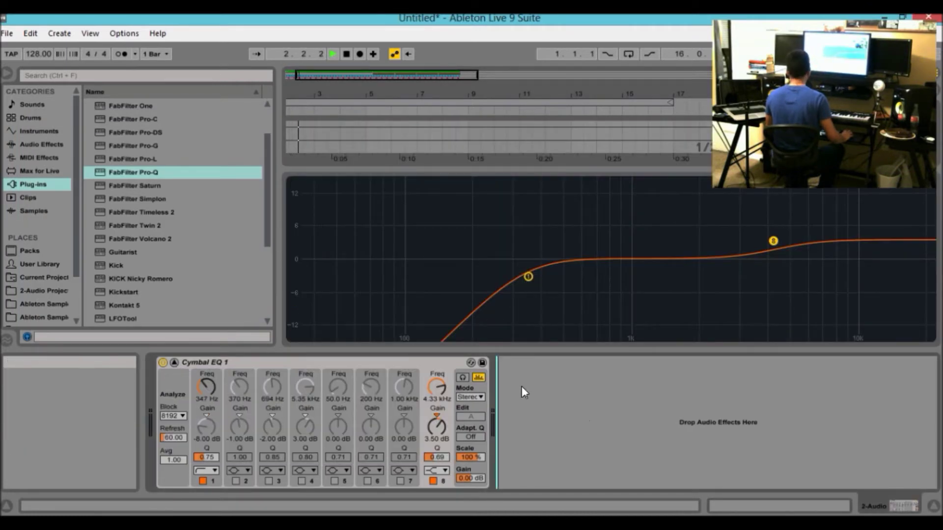
key(Tab)
key(Tab)
drag(548, 349, 542, 508)
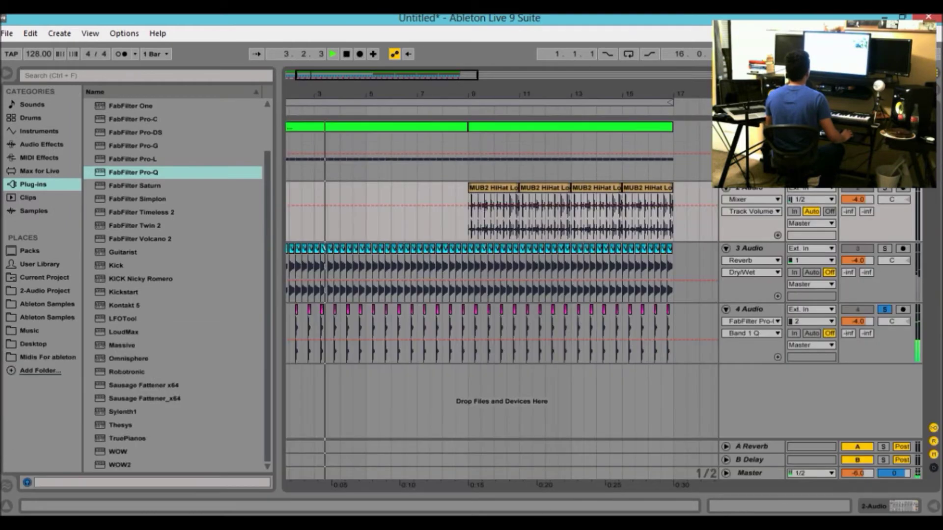
Step: Raise the low cut in track 4's Pro-Q to about 252 Hz and add a high cut at 30 kHz
click(774, 311)
drag(141, 266, 243, 277)
key(space)
key(space)
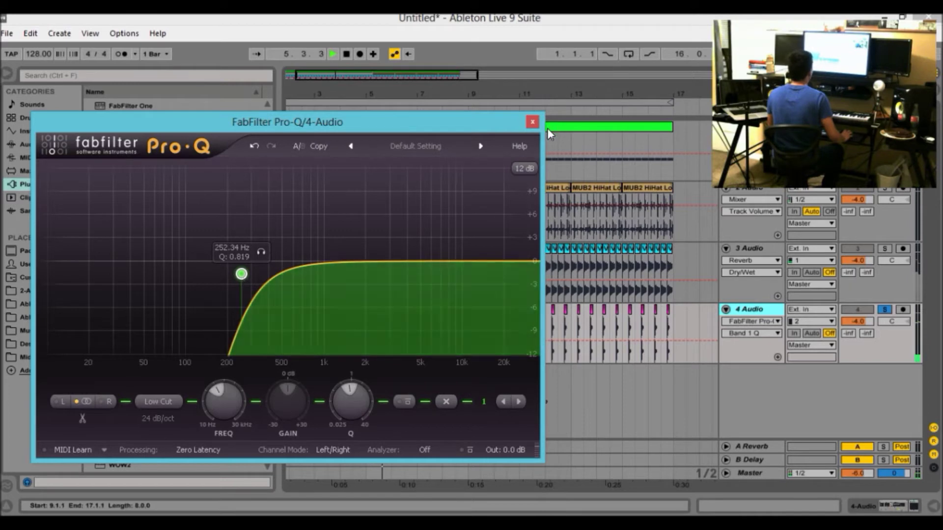
click(521, 260)
drag(522, 261, 527, 261)
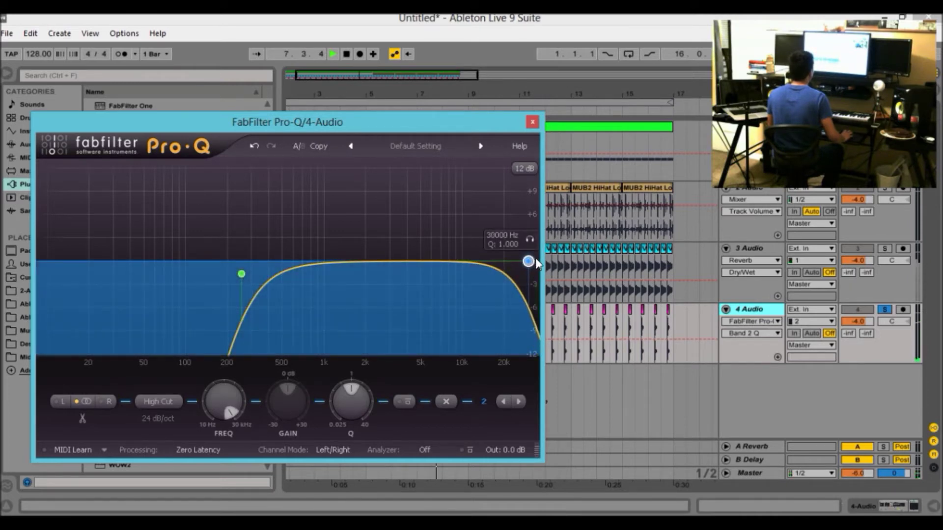
Step: Add a wide bell boost of about 3.2 dB near 8.5 kHz with Q about 0.77 in Pro-Q, and close its window
drag(441, 261, 438, 243)
drag(363, 403, 366, 396)
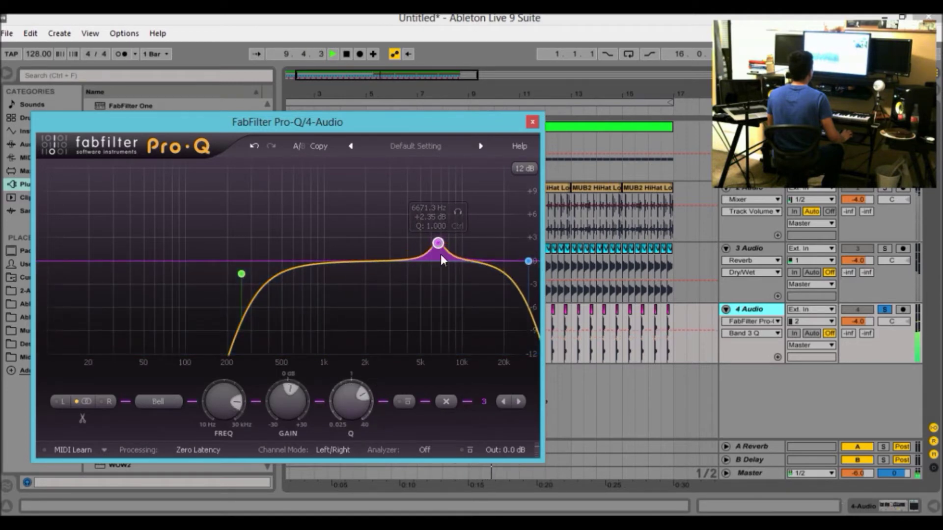
drag(438, 243, 452, 178)
drag(364, 413, 362, 424)
drag(447, 180, 451, 236)
drag(349, 392, 355, 451)
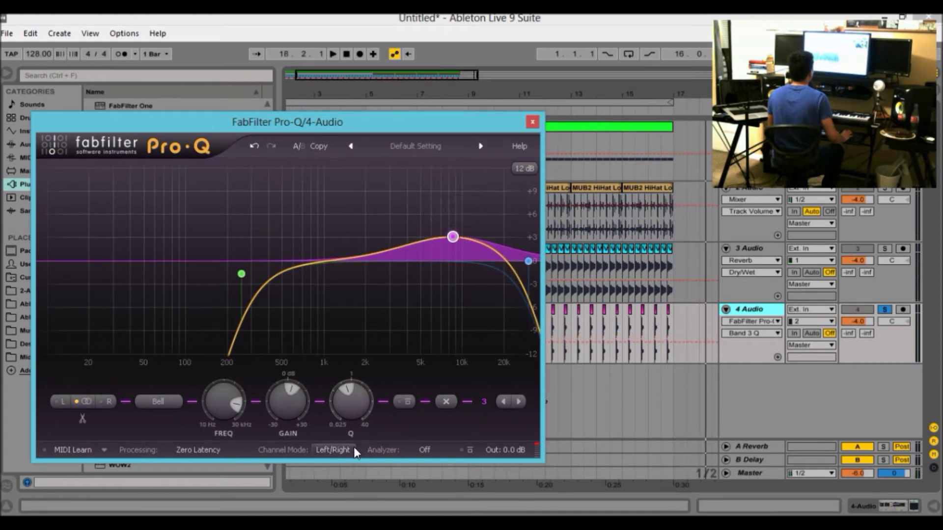
drag(352, 403, 353, 391)
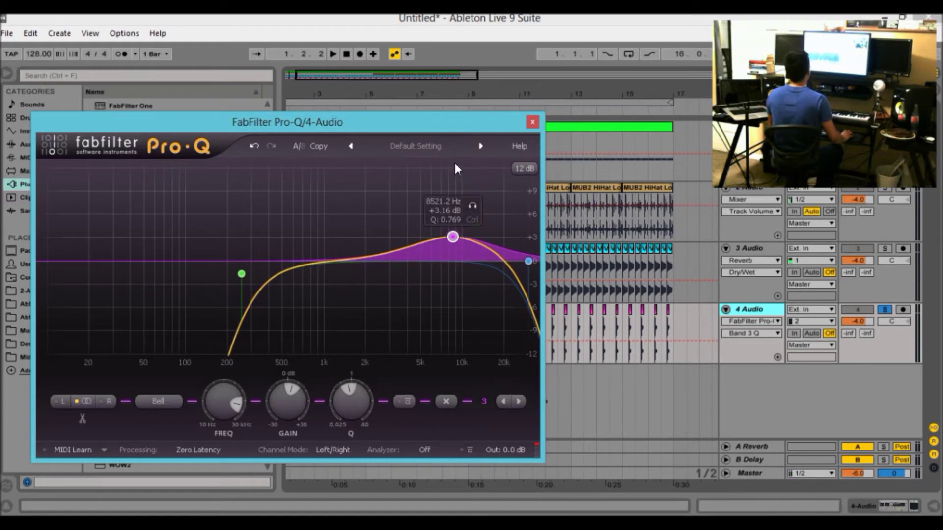
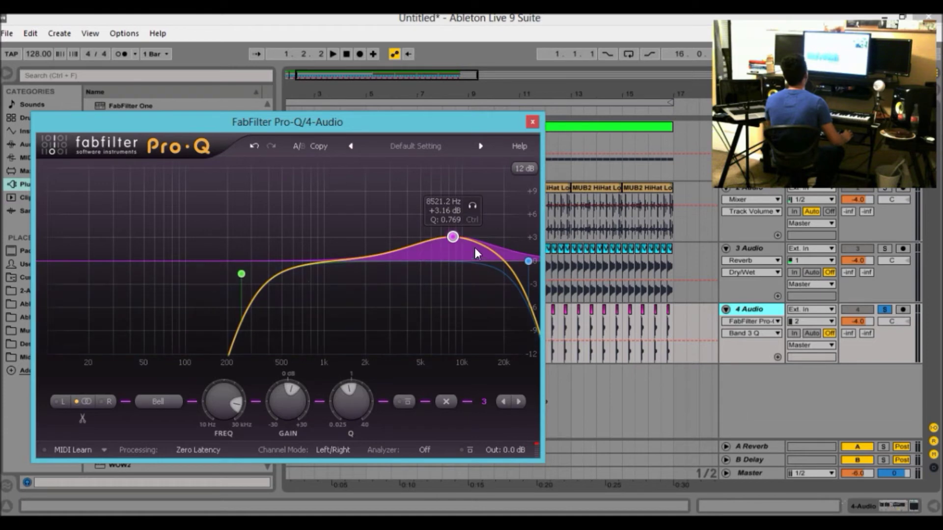
click(533, 121)
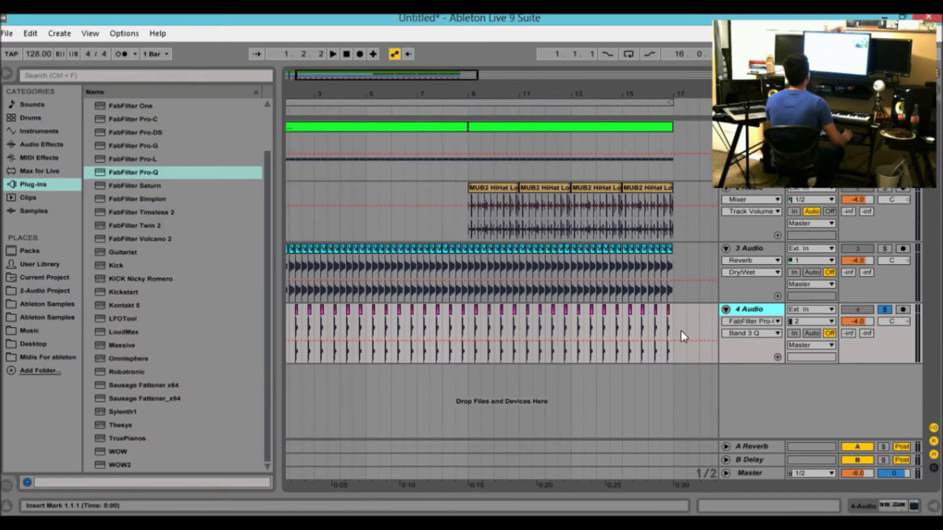
Step: Play the soloed claps from the start and compare them with Pro-Q bypassed and active
click(333, 54)
drag(349, 75, 339, 70)
double_click(748, 305)
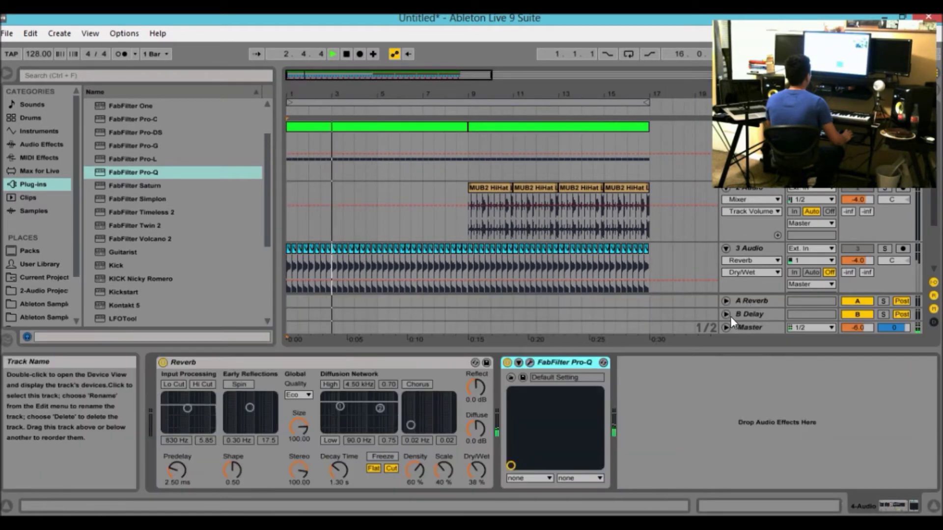
click(508, 361)
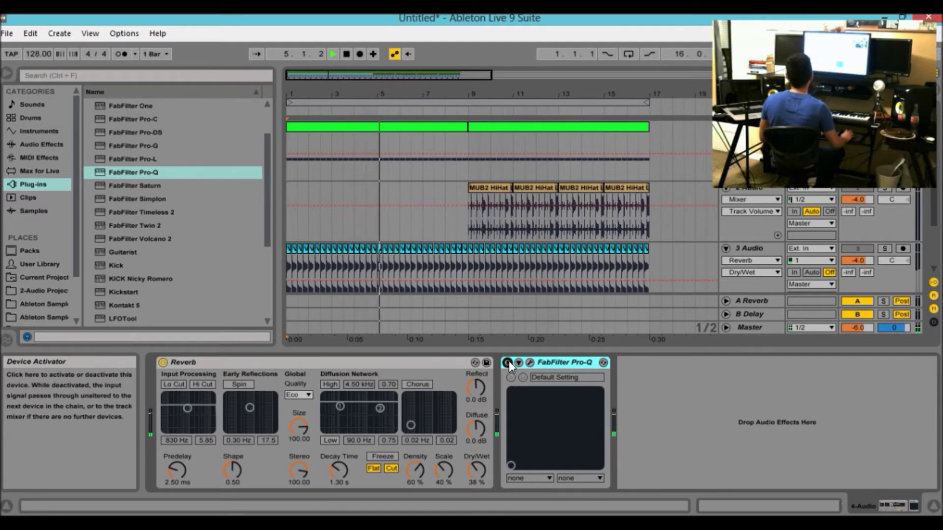
click(508, 362)
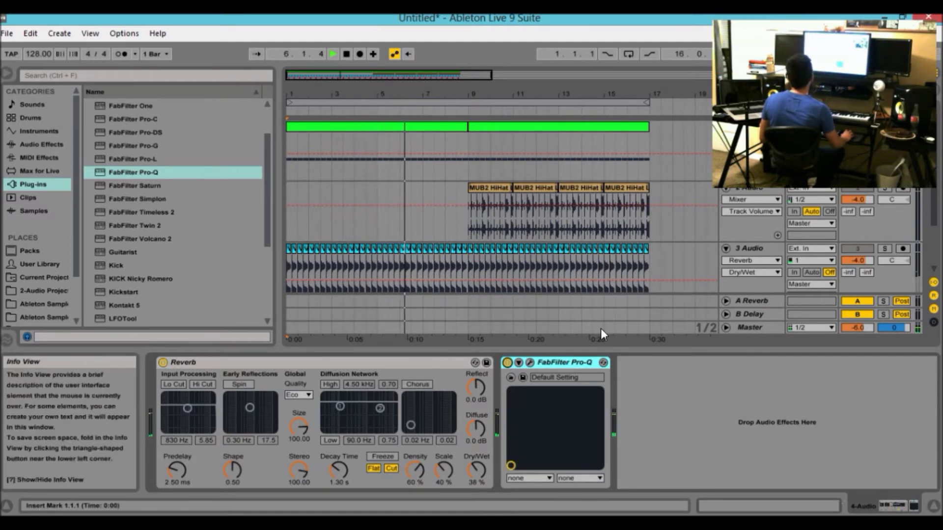
click(933, 506)
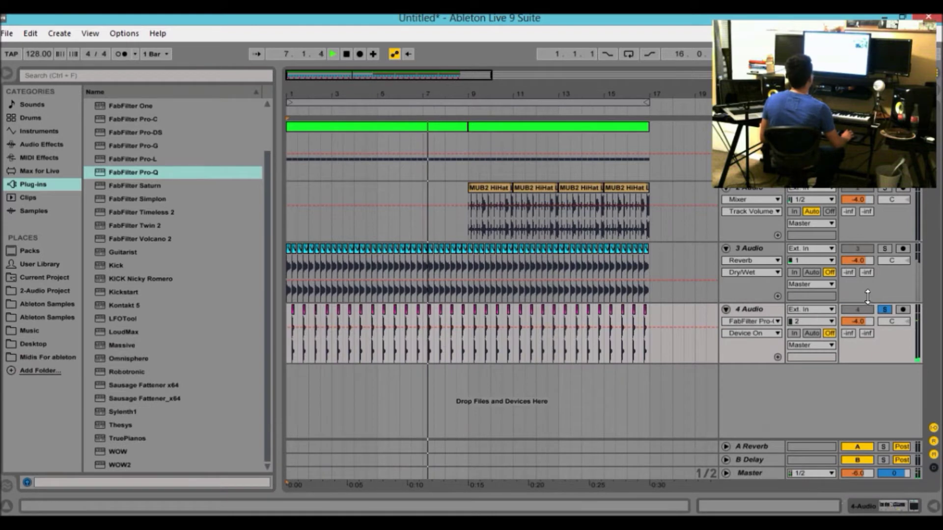
Step: Unsolo track 4 and play the full mix from the start
click(884, 309)
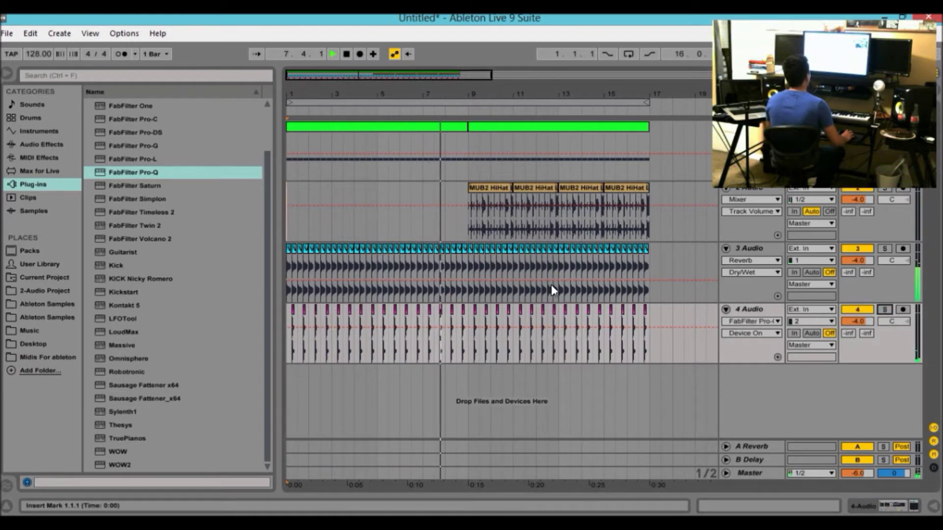
click(346, 54)
key(space)
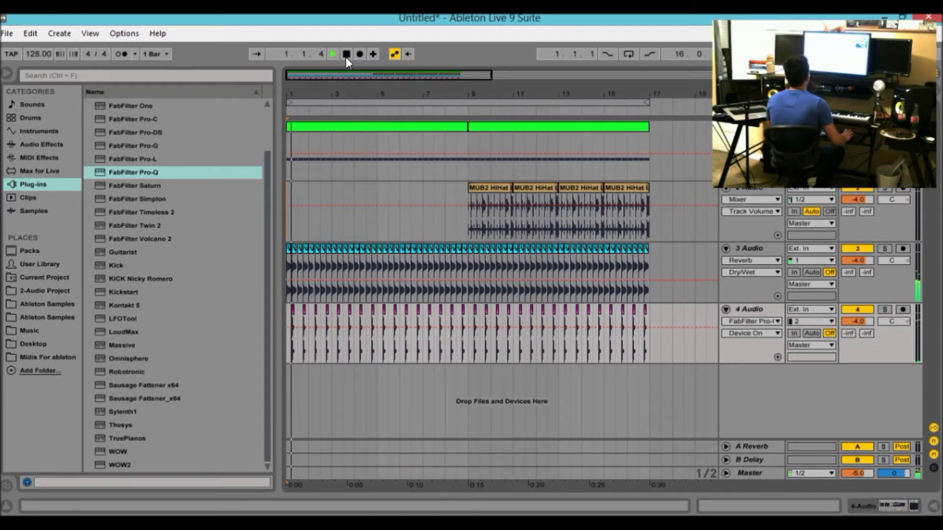
drag(372, 74, 372, 67)
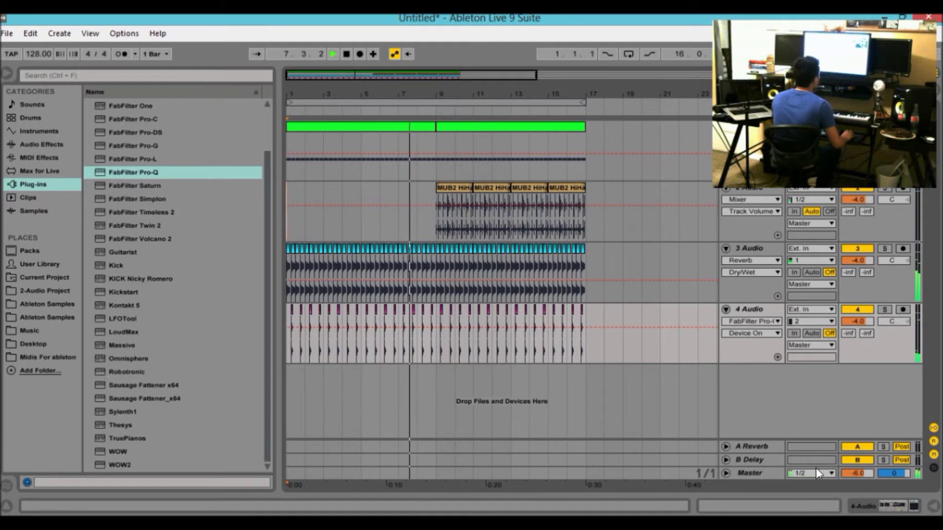
Step: Lower the Kick track's volume to -2 dB while the mix plays
click(824, 522)
click(857, 137)
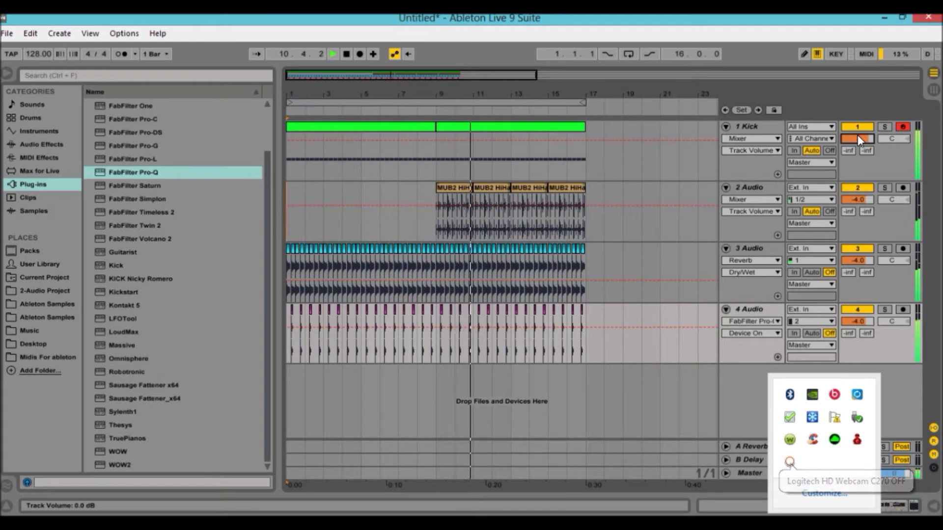
key(Down)
key(Down)
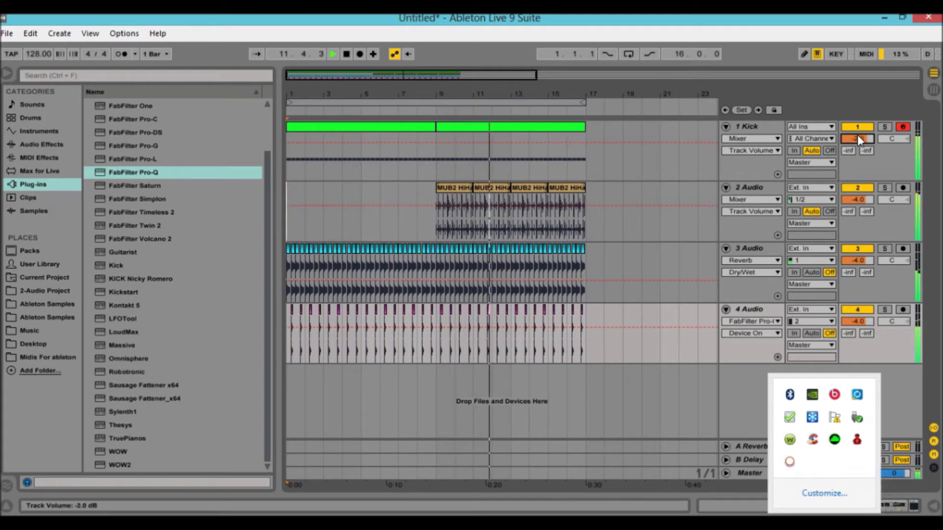
click(825, 521)
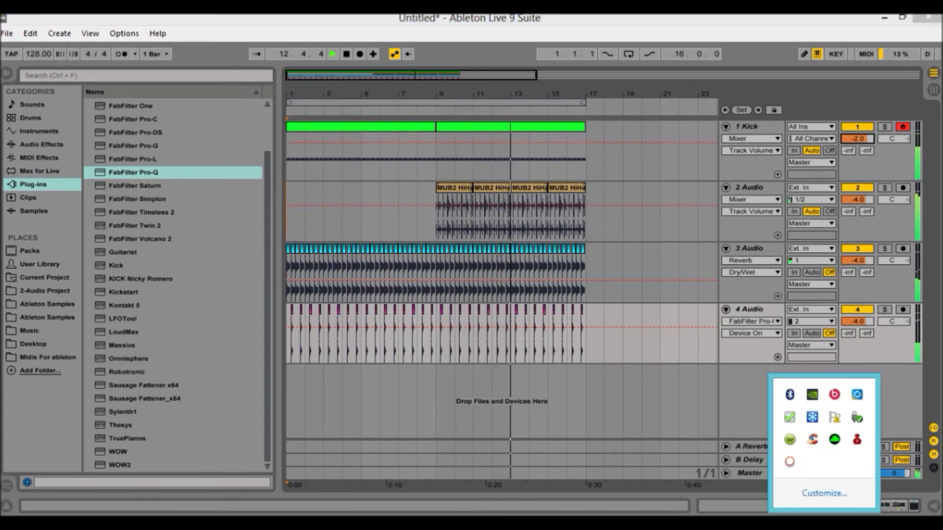
click(840, 420)
Step: Set track 4's volume to -6 dB and track 3's volume to -3 dB
click(863, 203)
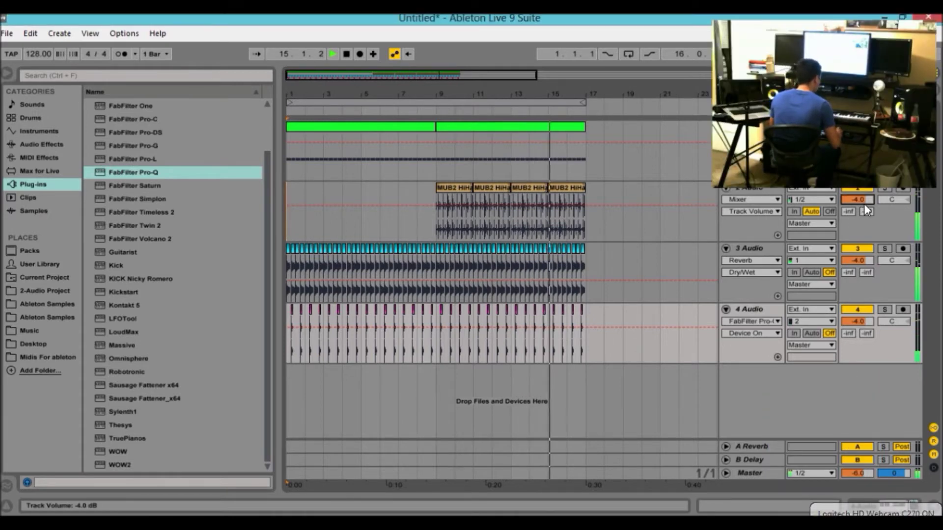
click(854, 318)
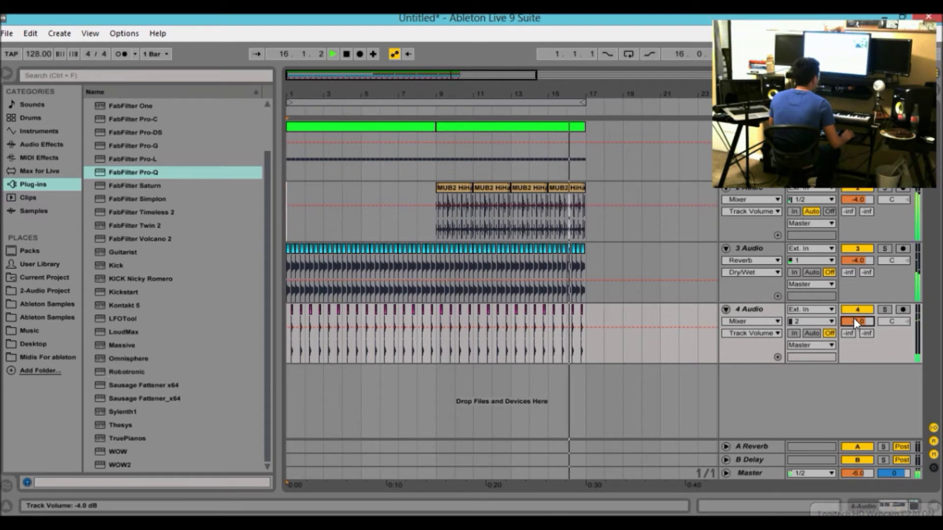
text(-6)
key(Return)
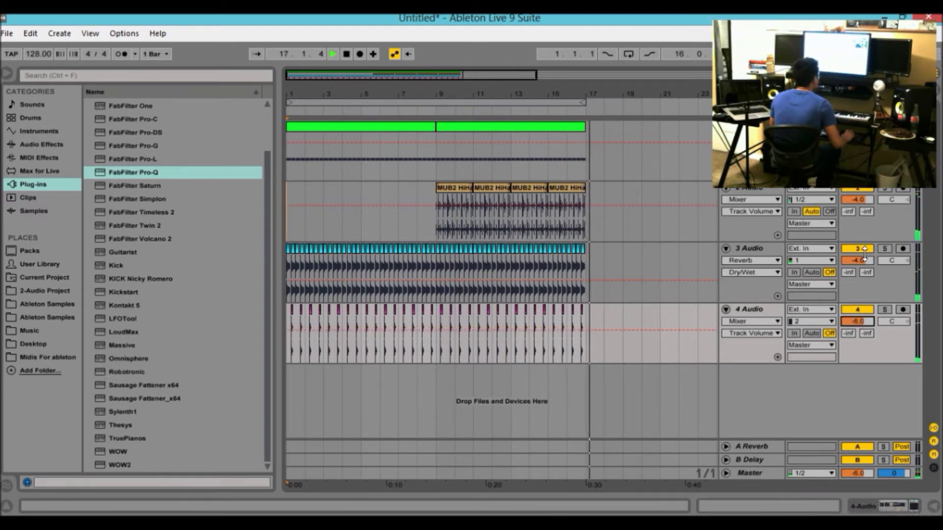
click(855, 260)
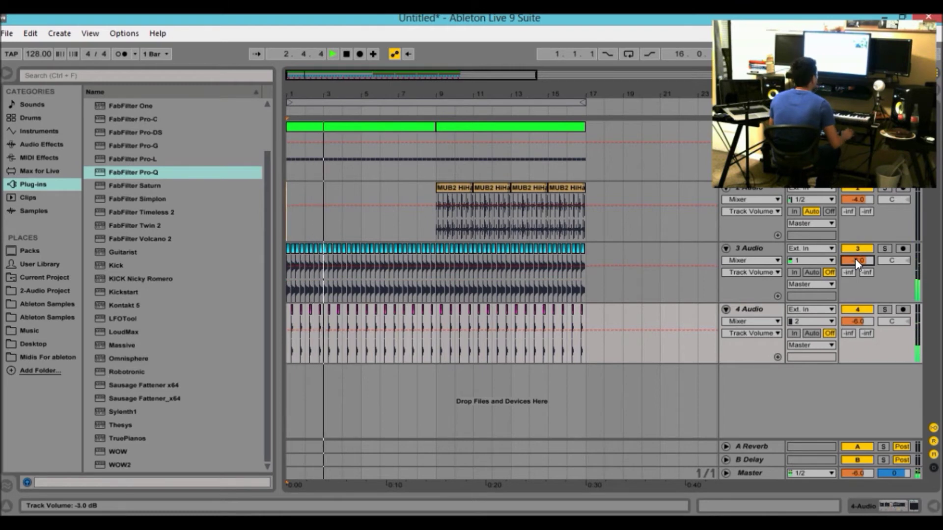
text(-3)
key(Return)
Step: Stop playback and listen to the rebalanced mix again from bar 1
key(space)
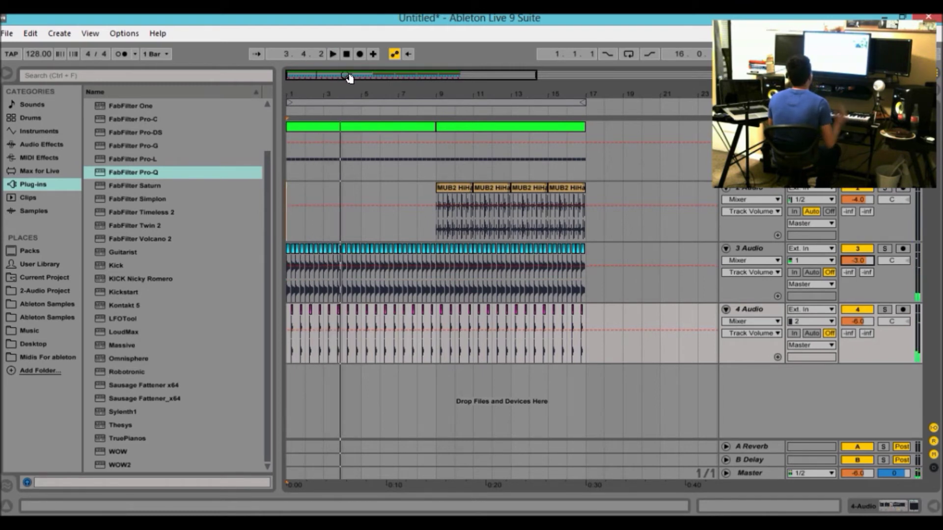
drag(349, 78, 348, 82)
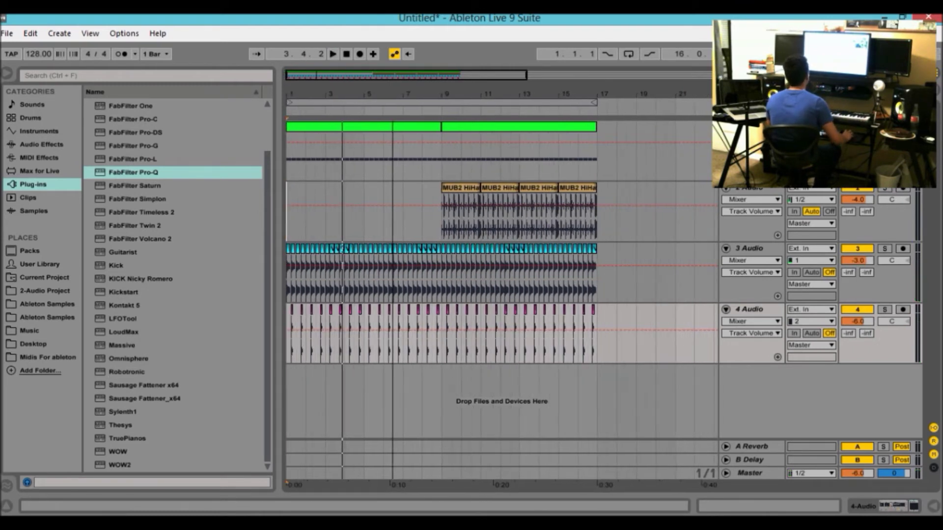
click(333, 54)
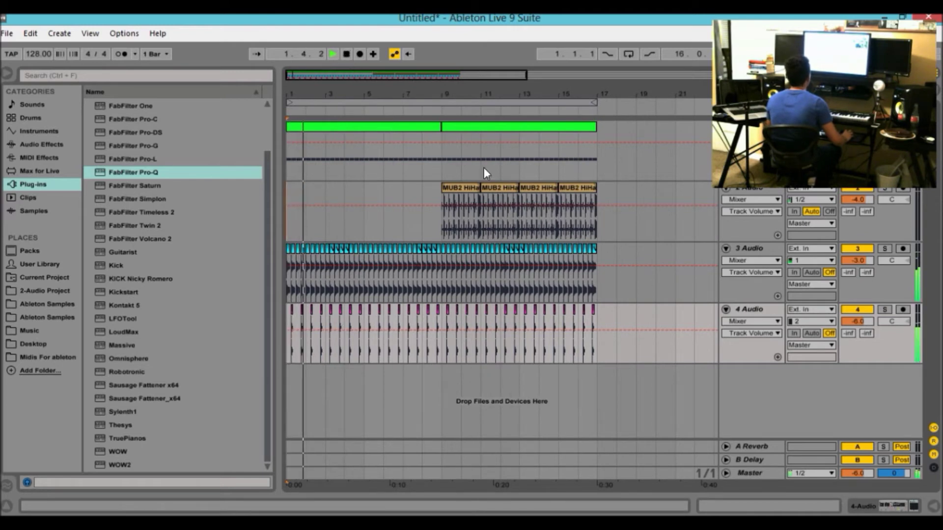
Step: Fold tracks 3 and 4 and insert a new audio track below them
click(726, 309)
click(726, 248)
right_click(799, 376)
click(817, 382)
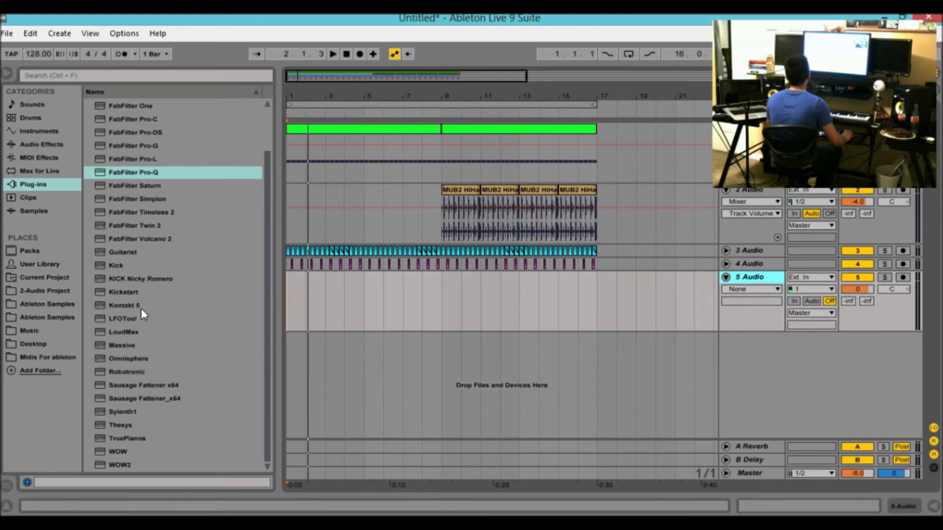
Step: Browse the Ableton Samples folder and open VEC Vol. 3's VEC3 FX subfolder
scroll(123, 218, up, 3)
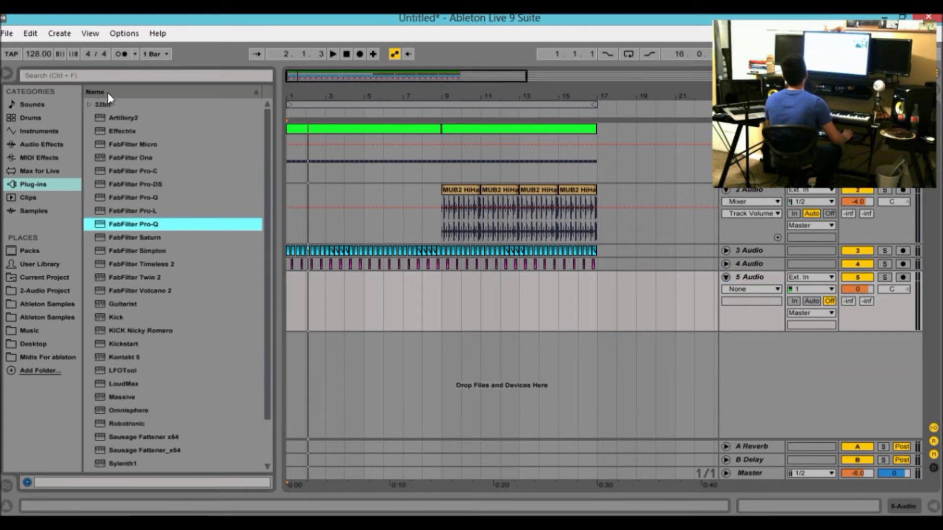
click(111, 105)
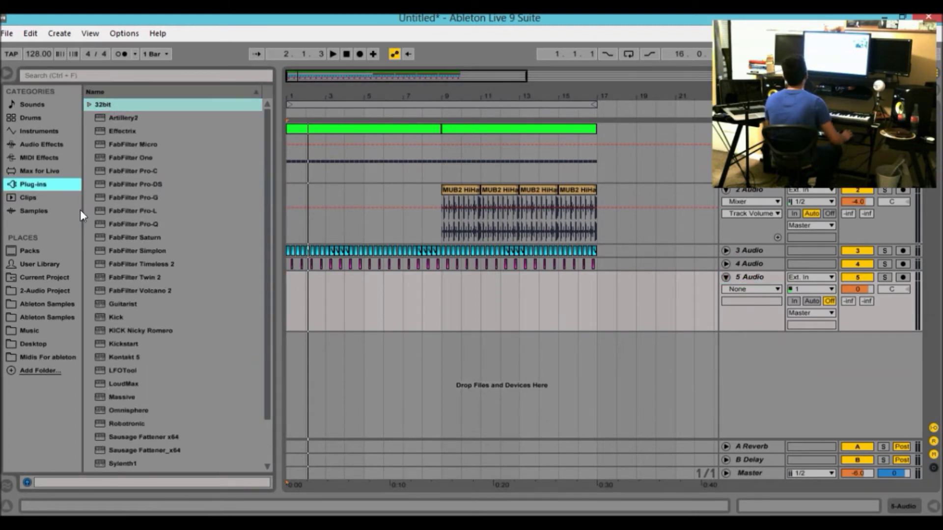
click(46, 214)
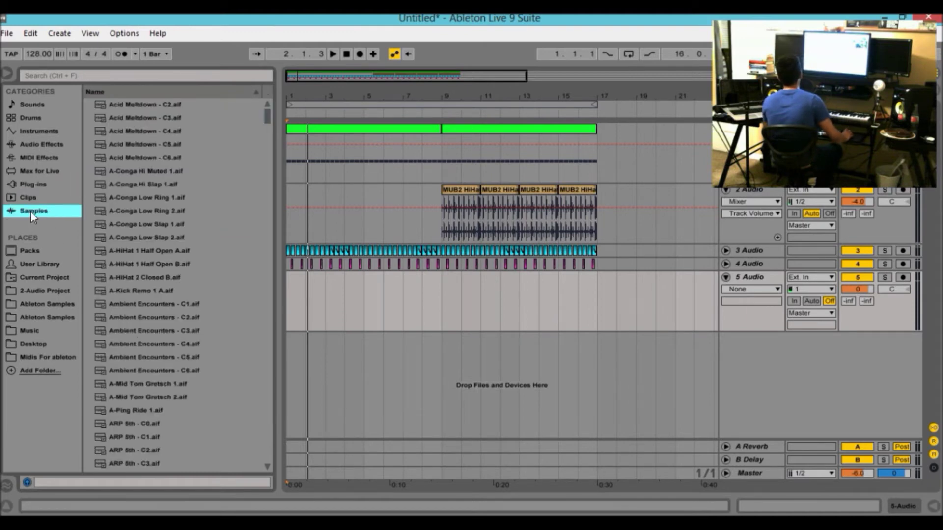
click(60, 307)
drag(146, 291, 152, 255)
key(Right)
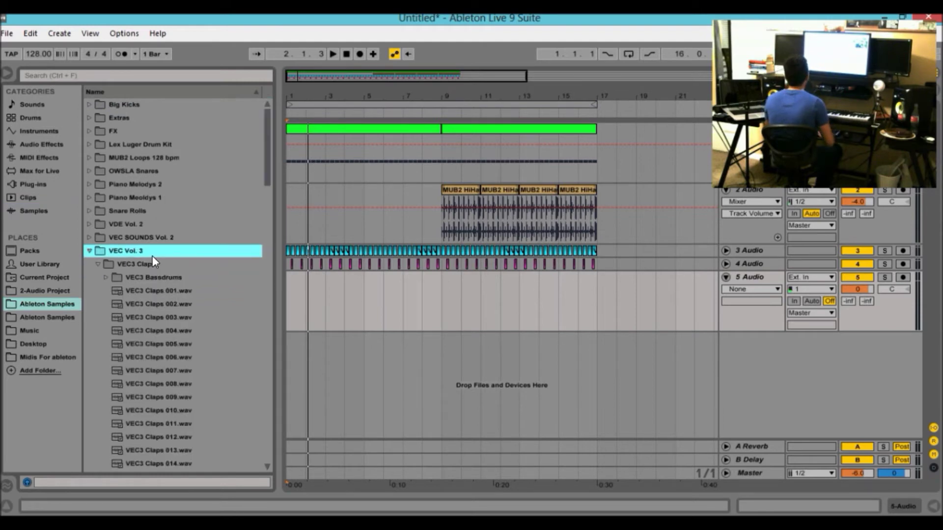
key(Down)
key(Down)
key(Down)
key(Down)
key(Down)
key(Down)
key(Down)
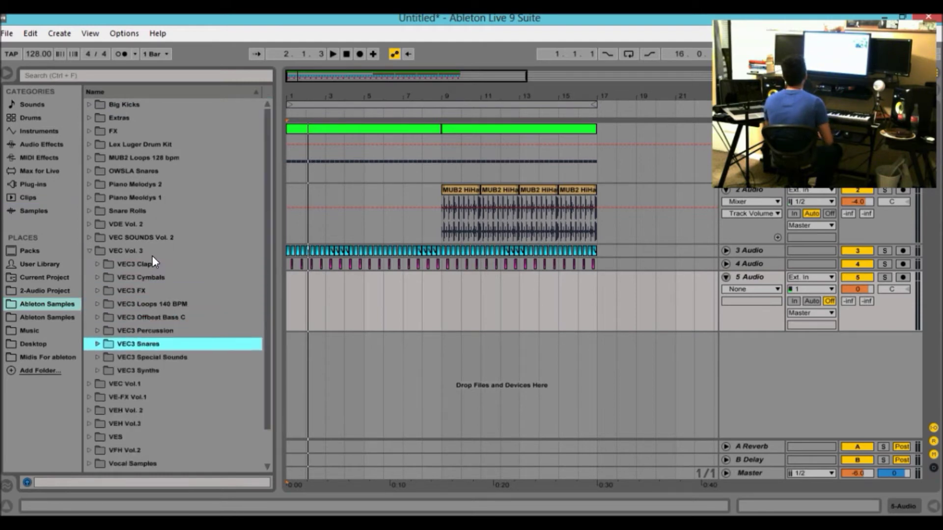
key(Up)
key(Up)
key(Up)
key(Up)
key(Right)
key(Down)
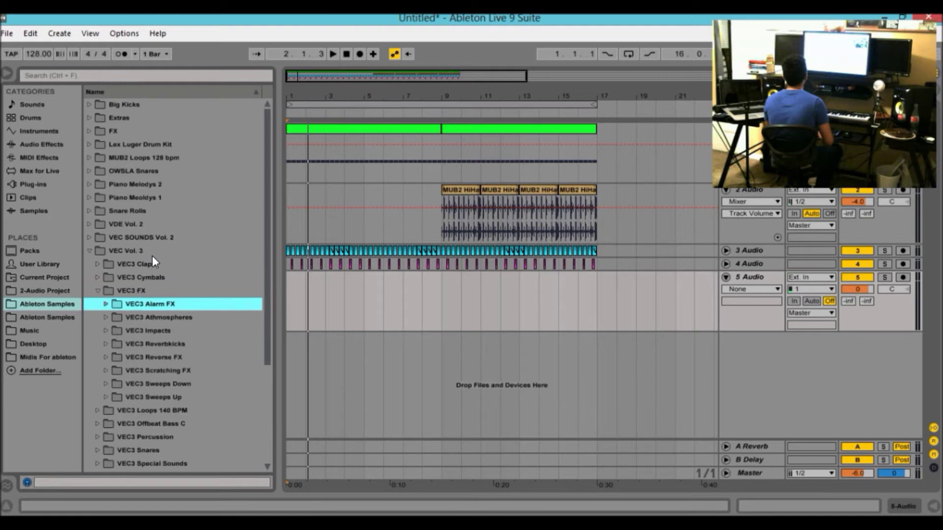
Step: Open the VEC3 Impacts folder and audition its impact samples from 01 through 12
key(Down)
key(Down)
key(Right)
key(Down)
key(Down)
key(Down)
key(Down)
key(Down)
key(Down)
key(Down)
key(Down)
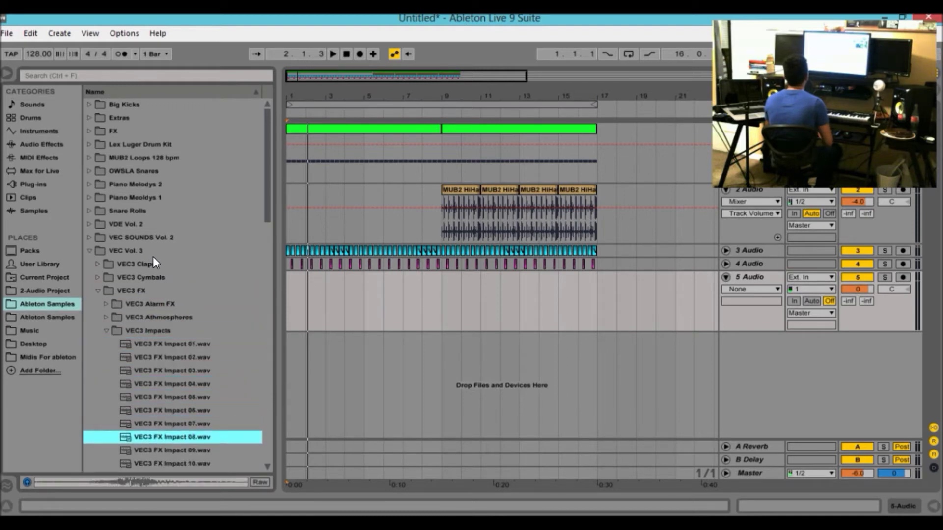
key(Down)
key(Down)
key(Down)
key(Down)
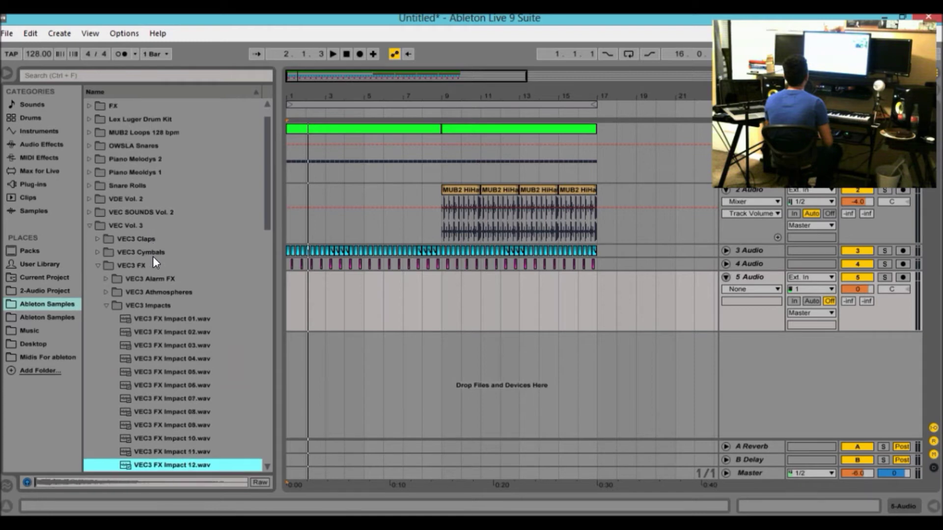
Step: Place VEC3 FX Impact 12.wav at bar 1 of track 5 and listen to it with the beat
drag(192, 469, 284, 289)
drag(297, 353, 290, 324)
key(space)
drag(415, 93, 415, 81)
key(space)
Step: Lower track 5's volume to -11 dB while replaying the opening impact within the mix
click(858, 289)
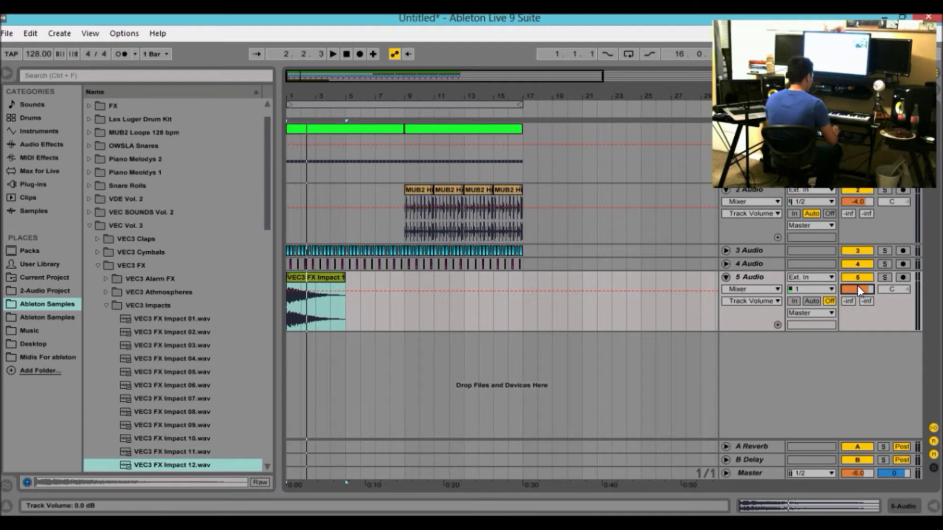
text(-10)
key(Return)
key(space)
key(space)
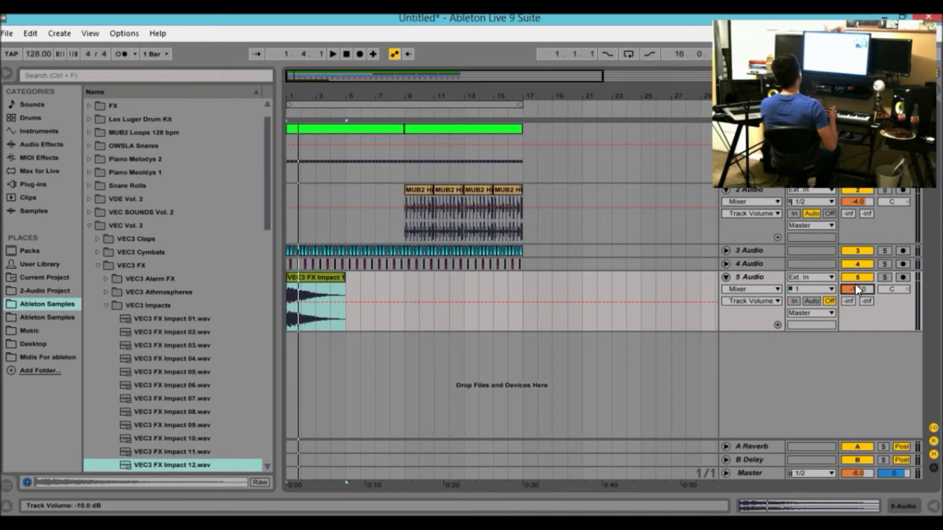
click(333, 54)
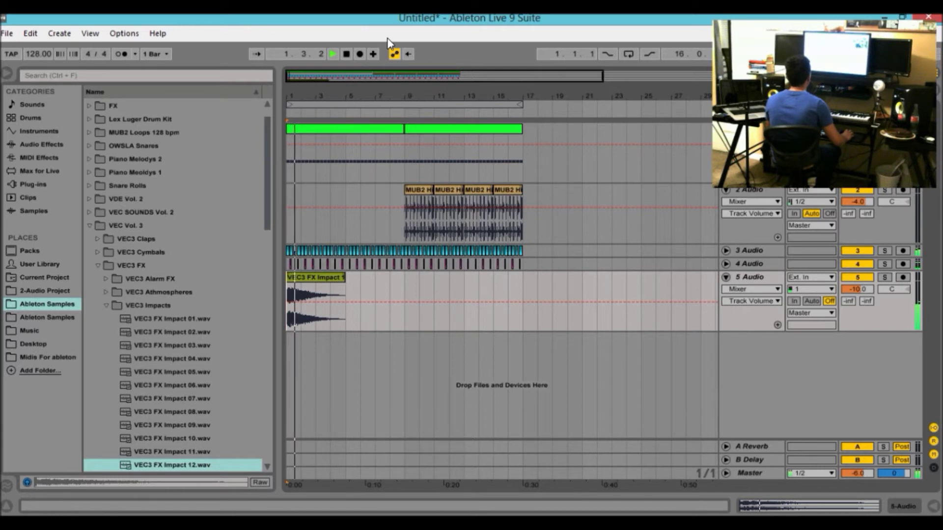
drag(862, 289, 862, 295)
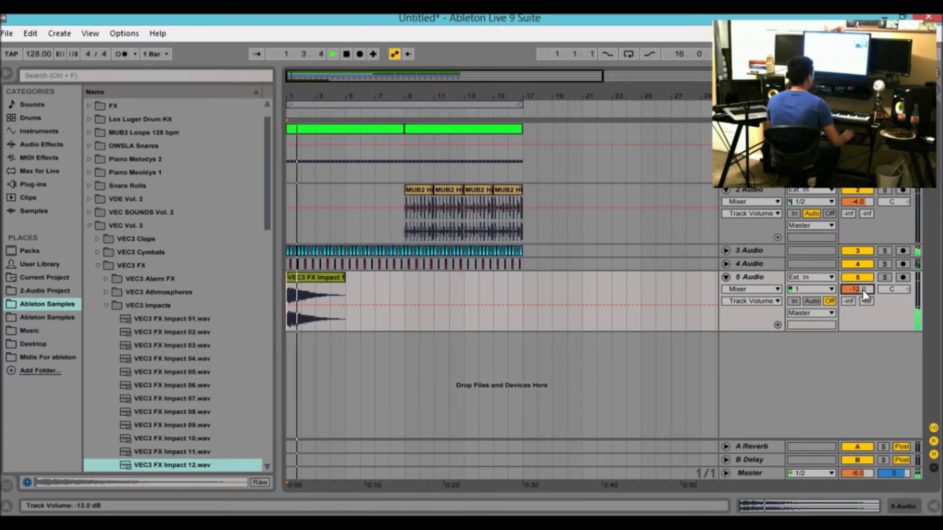
key(Up)
key(space)
key(space)
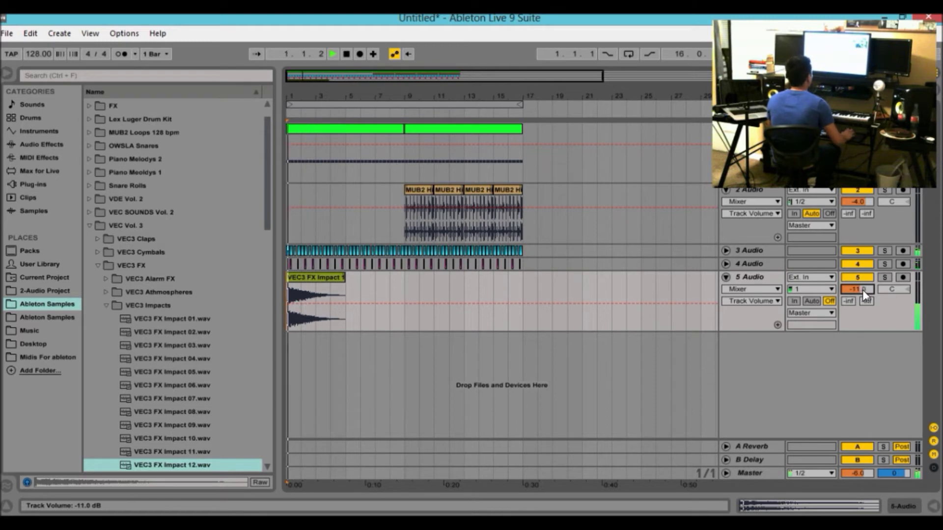
key(space)
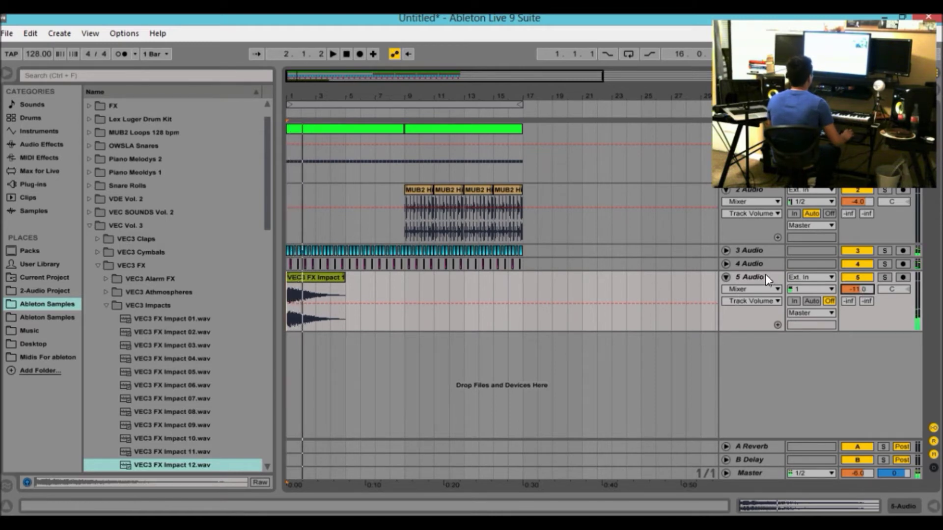
Step: Show track 5's device chain and add the FabFilter Pro-Q plug-in to it
double_click(765, 277)
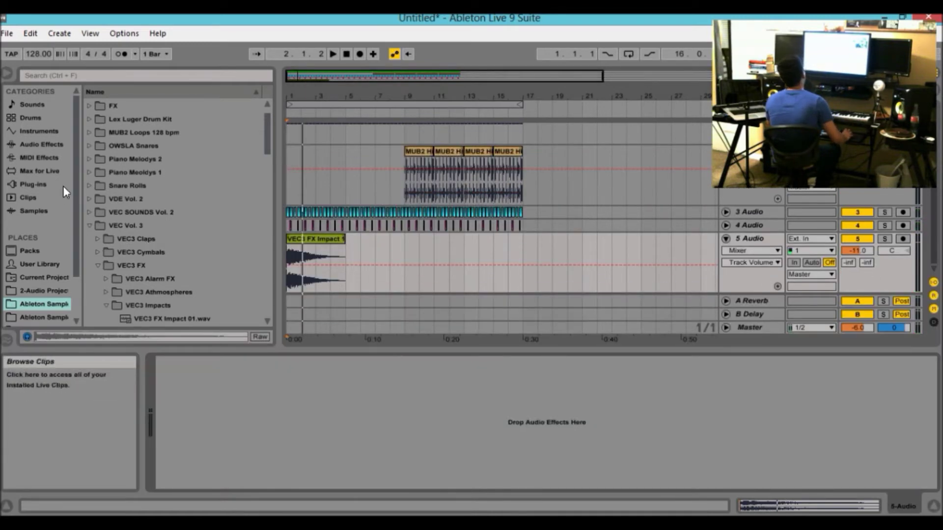
click(36, 186)
drag(153, 226, 319, 277)
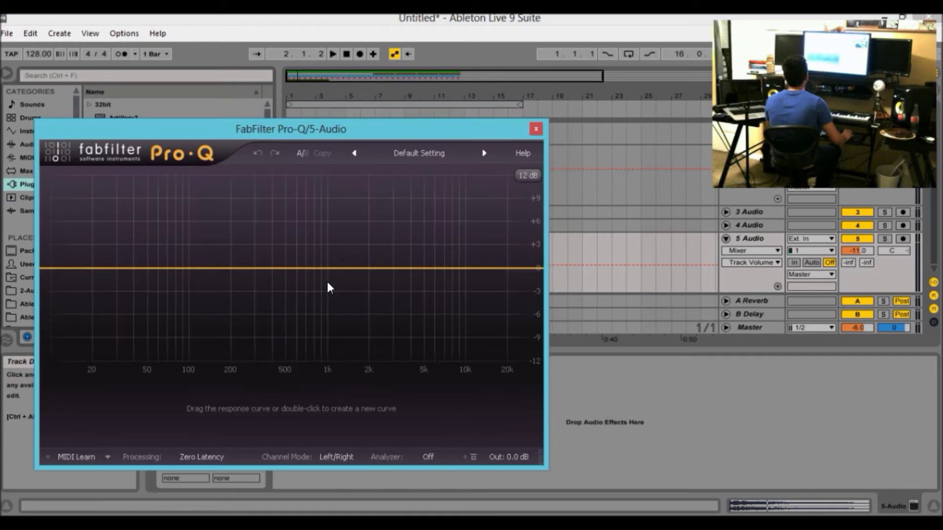
Step: Add a low-cut band at about 50 Hz to the impact's EQ while listening to track 5 soloed
double_click(100, 276)
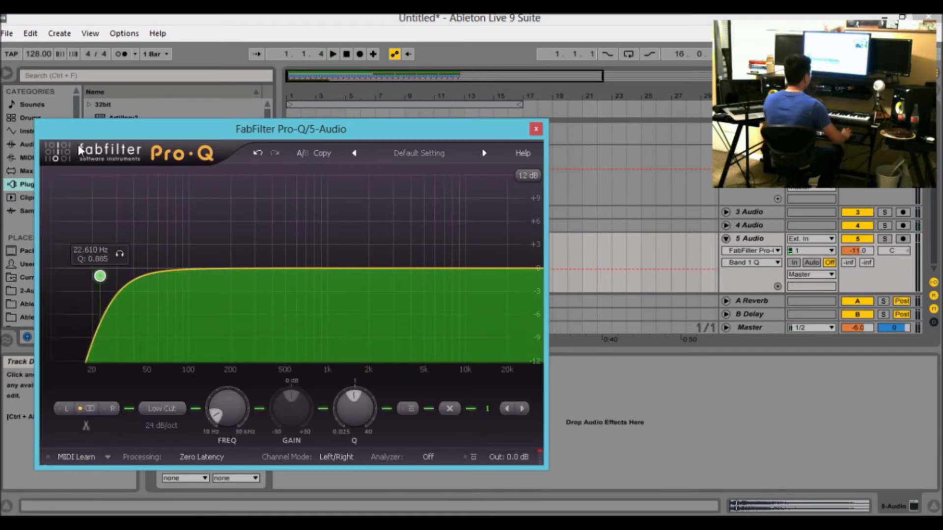
drag(439, 123, 646, 178)
click(885, 239)
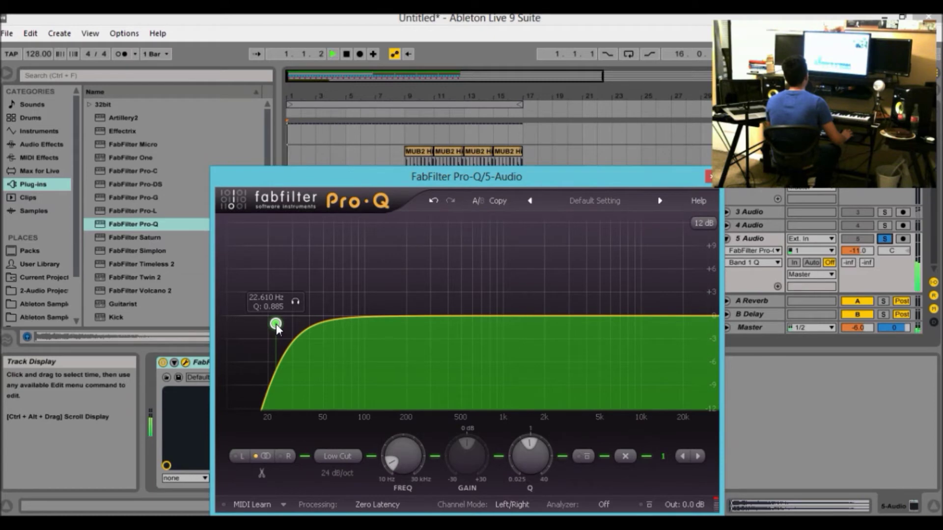
drag(276, 324, 404, 324)
key(space)
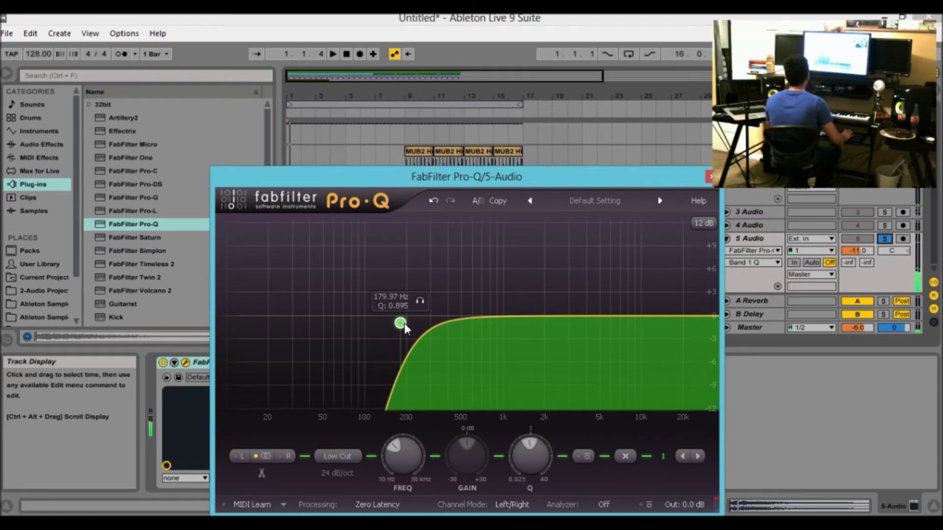
drag(405, 323, 276, 317)
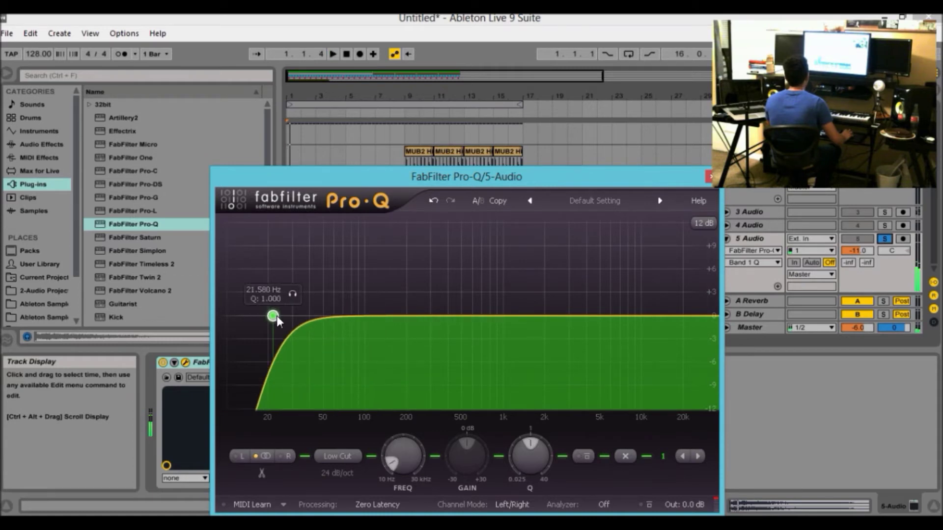
drag(276, 316, 325, 316)
key(space)
drag(699, 317, 707, 315)
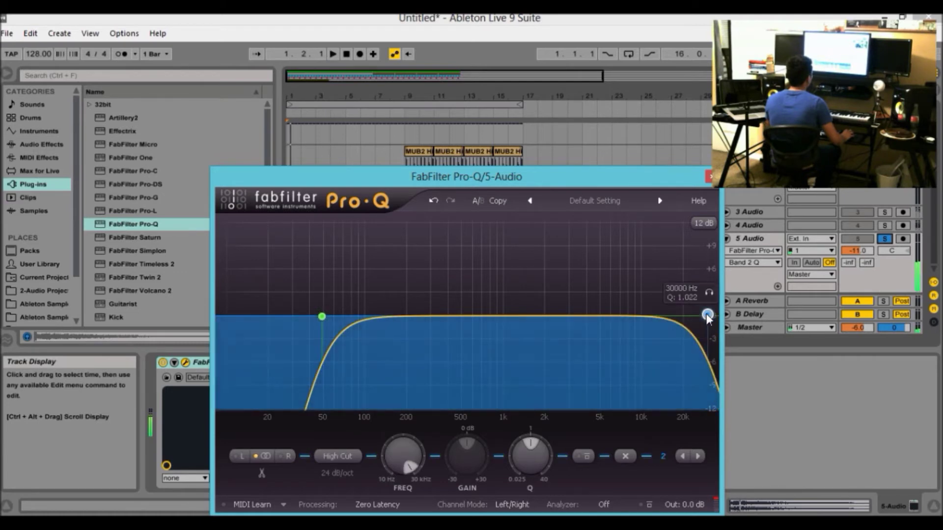
right_click(707, 317)
click(739, 390)
key(space)
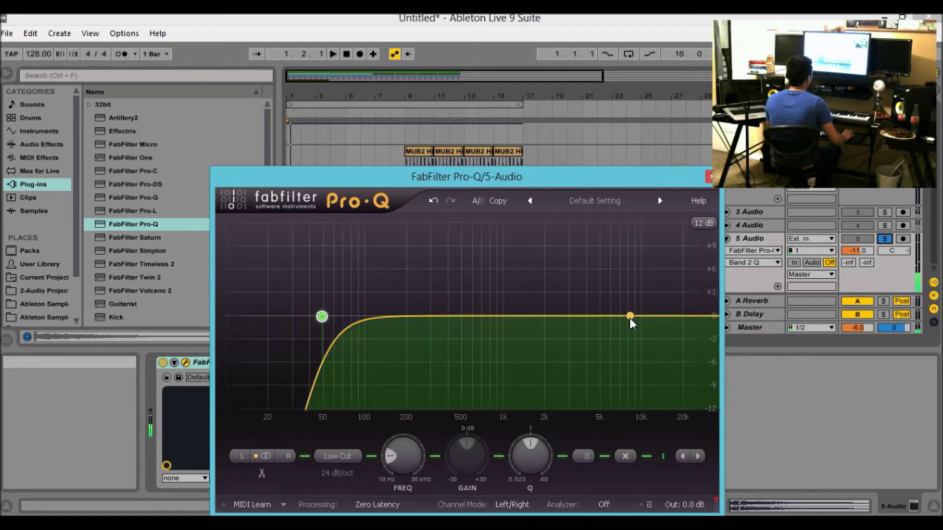
click(631, 316)
drag(630, 317, 703, 318)
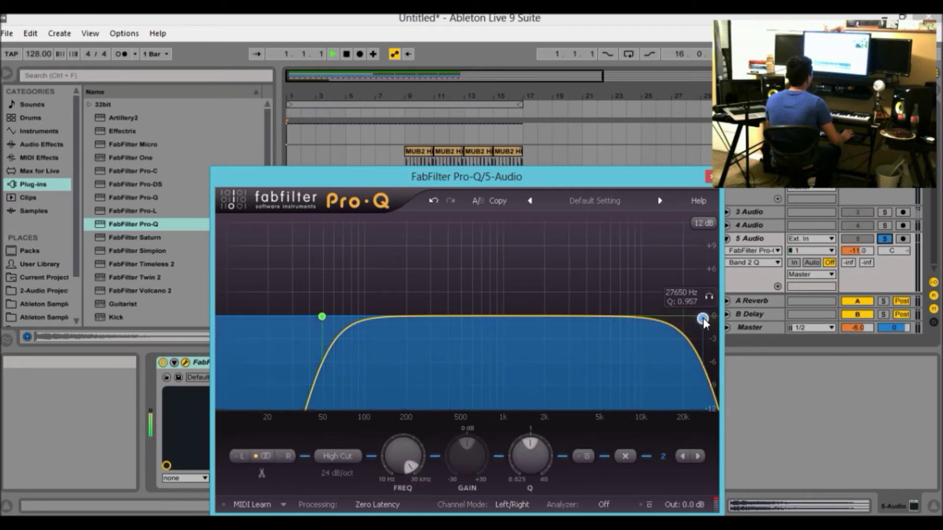
key(space)
right_click(703, 320)
click(736, 393)
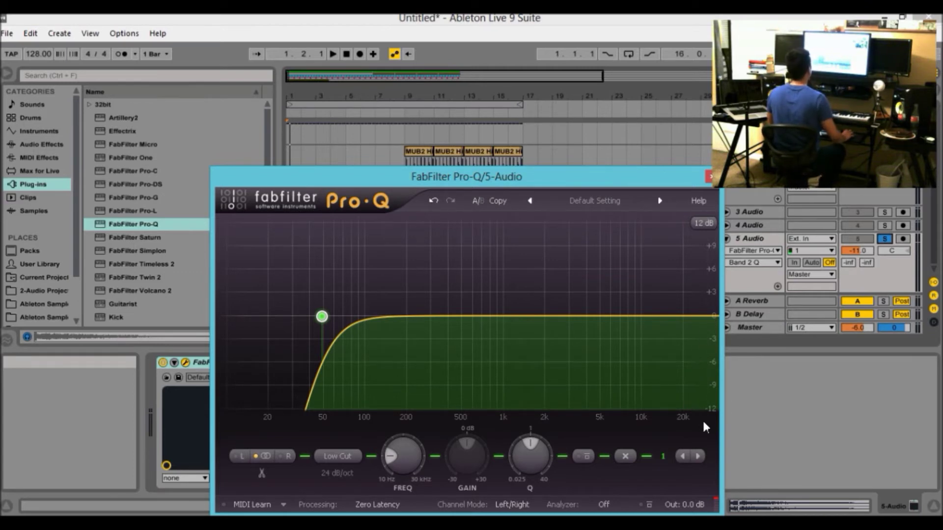
Step: Add a high-cut band at about 20.9 kHz and a bell boost of about 4.5 dB near 619 Hz with Q about 2.6
double_click(703, 314)
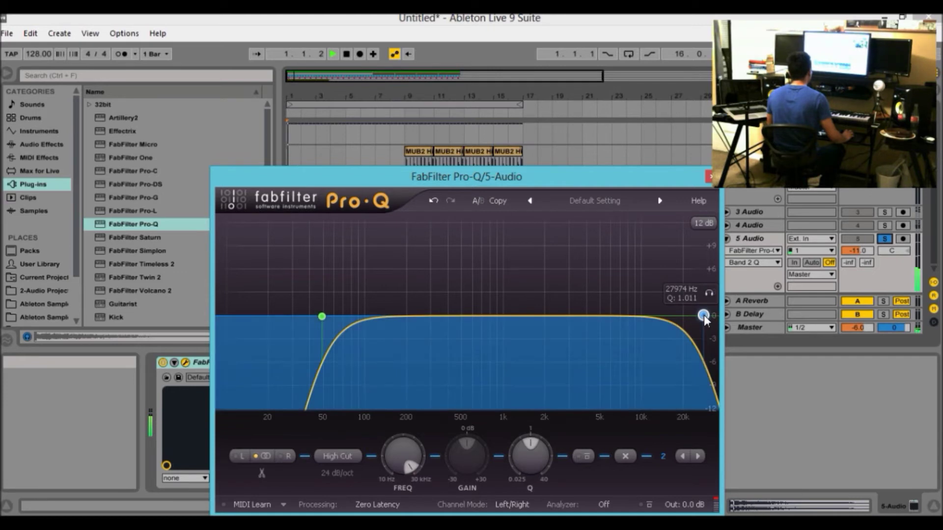
drag(703, 315, 686, 324)
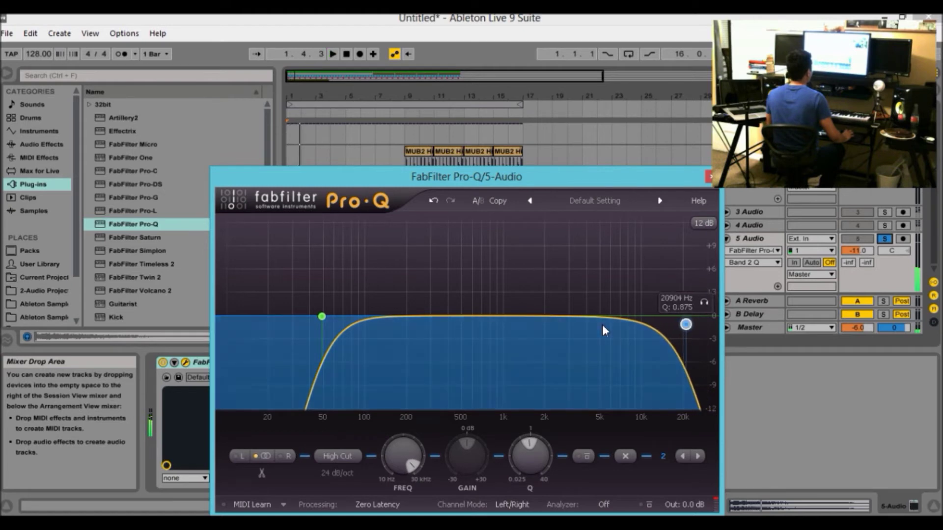
drag(602, 317, 474, 280)
key(space)
drag(527, 468, 527, 433)
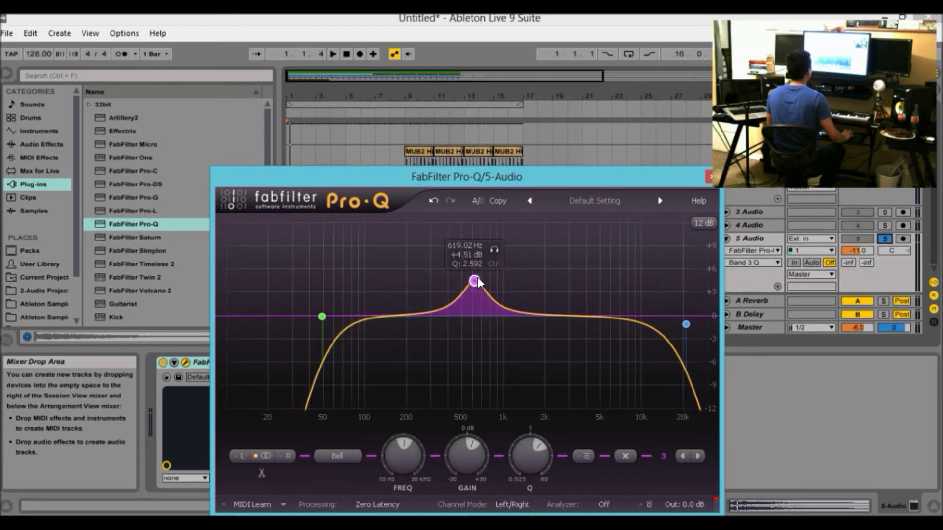
Step: Shift the bell boost to about 3 kHz at roughly +3.5 dB with Q about 0.715, and close the EQ window
drag(474, 281, 520, 227)
key(space)
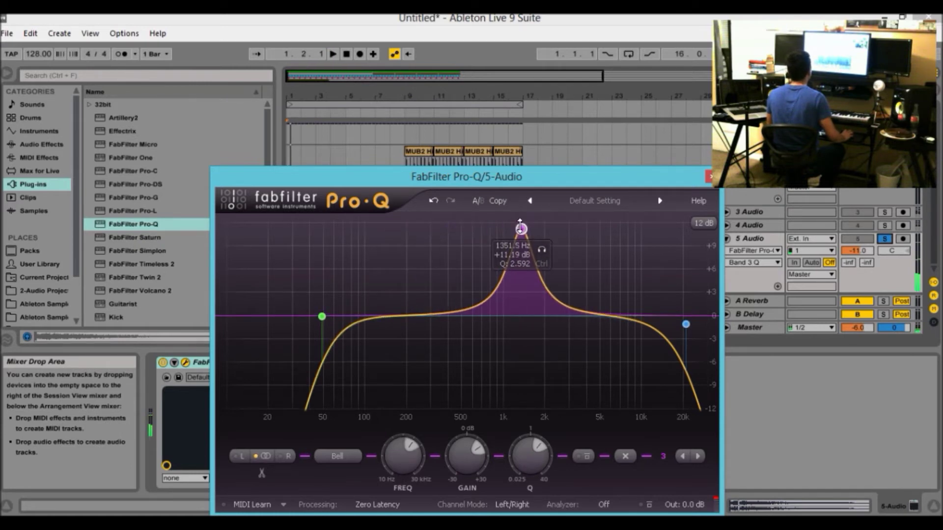
drag(520, 227, 569, 272)
key(space)
drag(530, 456, 541, 506)
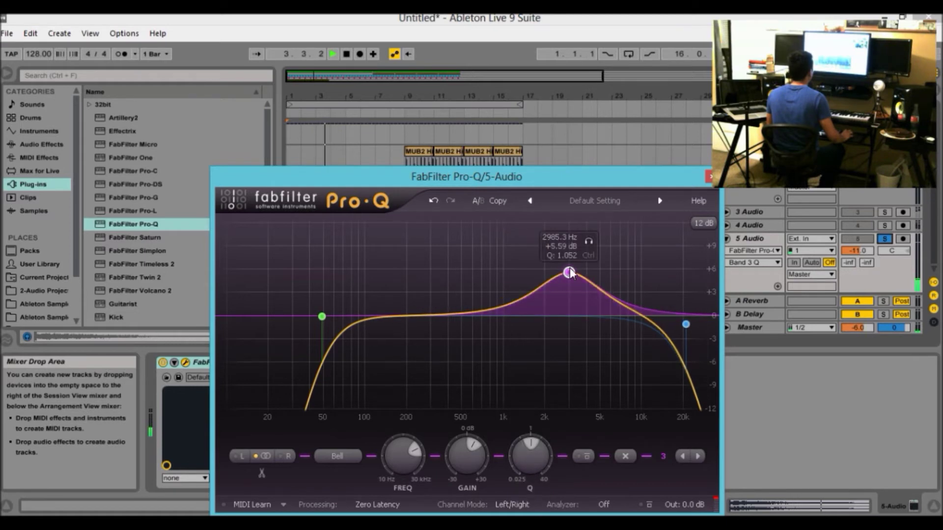
drag(570, 273, 568, 289)
drag(540, 444, 533, 449)
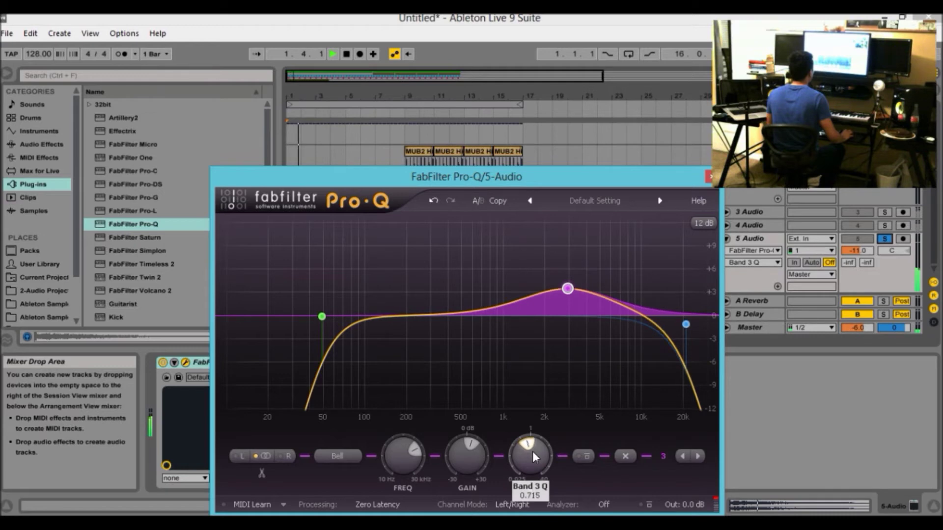
click(710, 176)
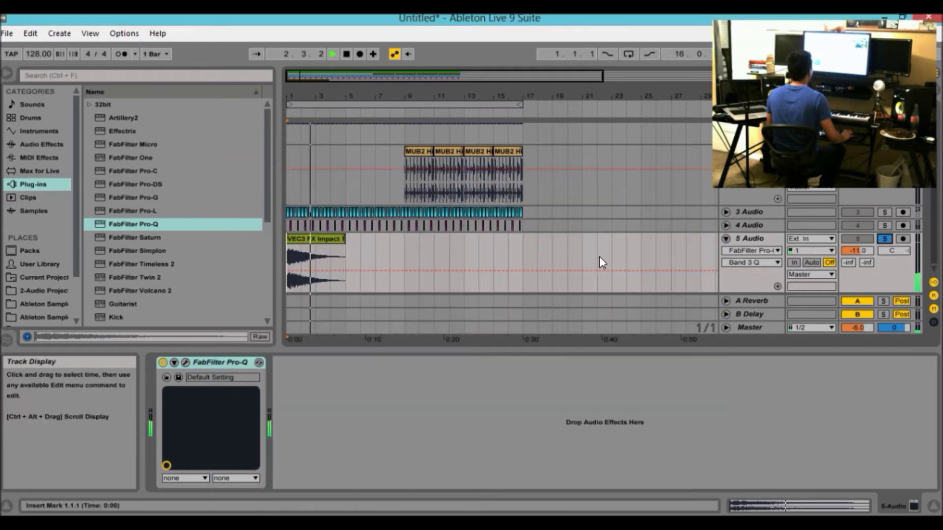
Step: Compare the impact sound on 5 Audio with FabFilter Pro-Q bypassed and enabled by playing it both ways
click(163, 361)
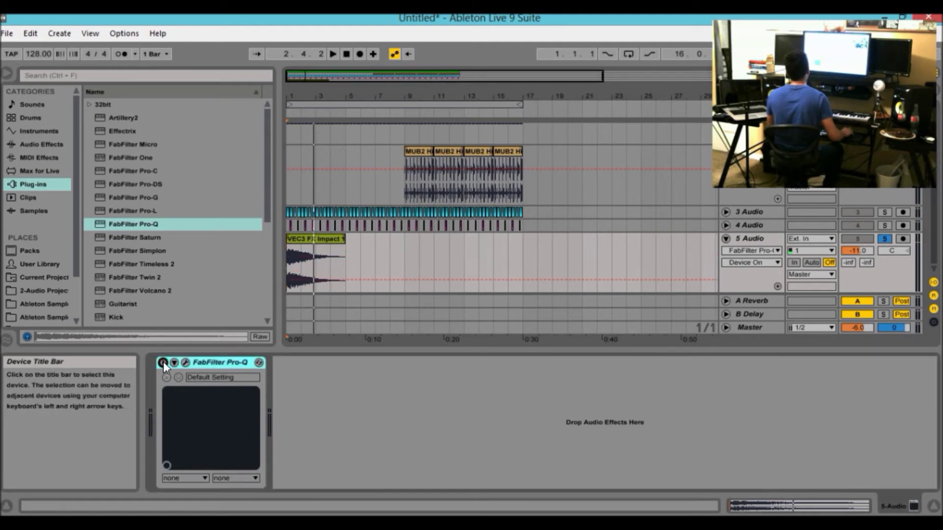
key(space)
key(space)
key(space)
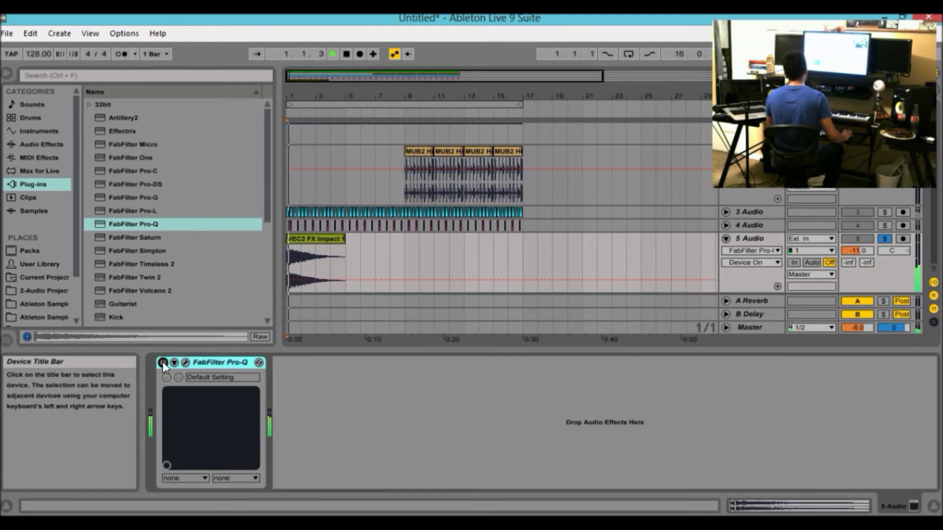
click(163, 362)
key(space)
key(space)
key(space)
key(space)
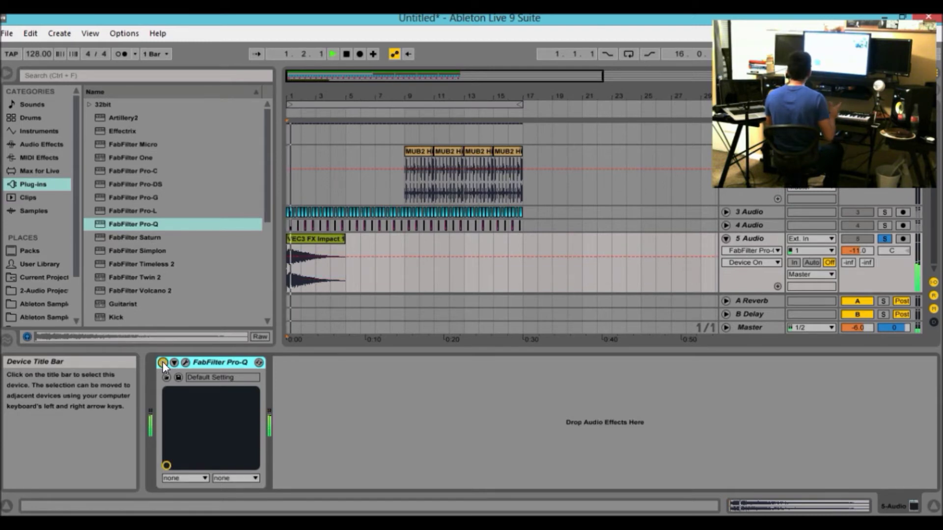
key(space)
Step: Turn off solo on 5 Audio, hide the device view, and collapse tracks 5 Audio and 2 Audio
click(885, 238)
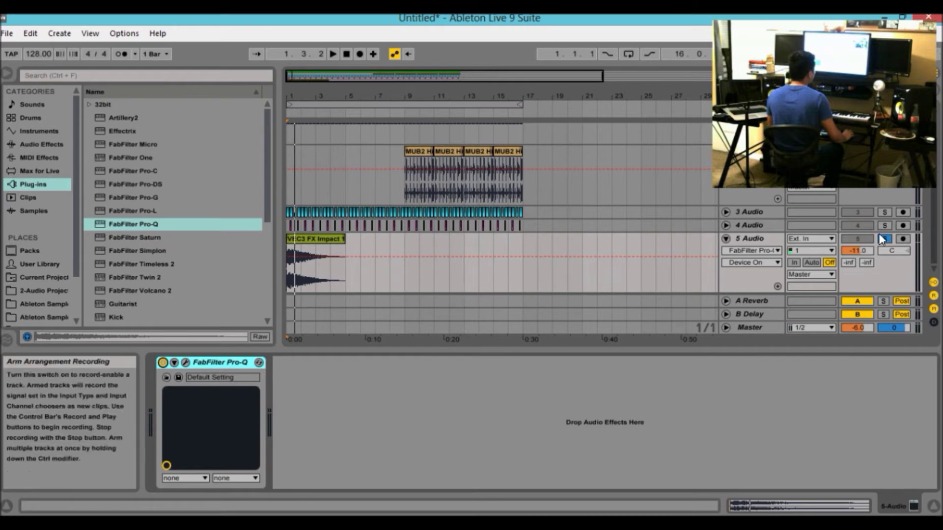
click(726, 239)
drag(651, 460, 652, 477)
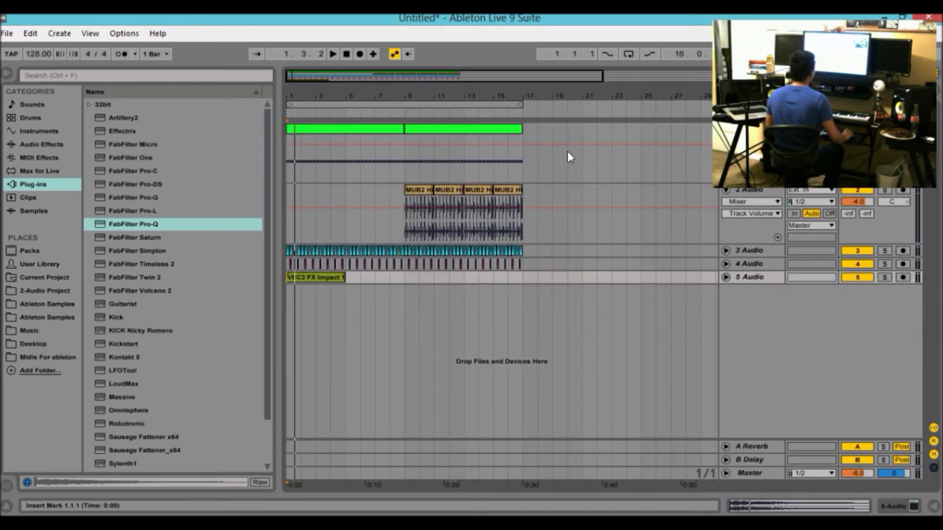
click(726, 190)
click(725, 190)
click(726, 191)
click(725, 190)
click(725, 190)
click(726, 191)
click(726, 191)
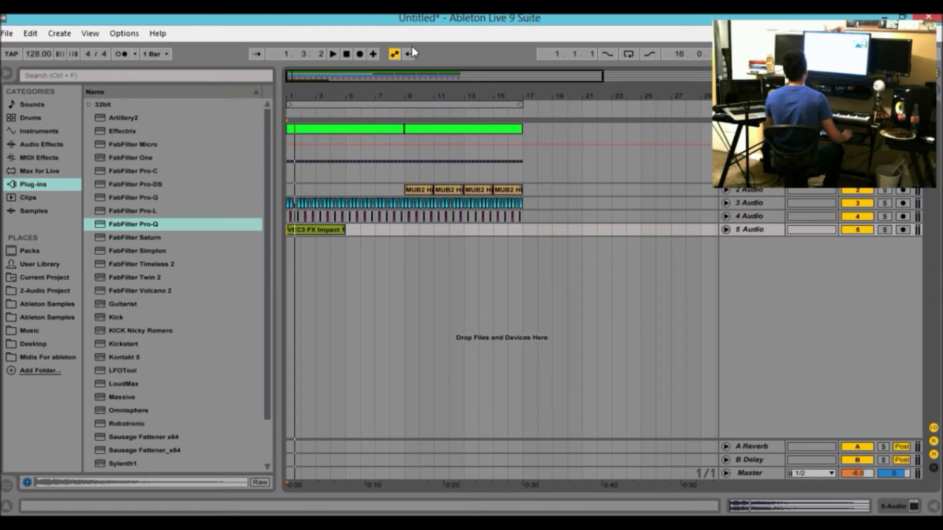
Step: Play the arrangement from the beginning to check how all the tracks sound together, and stop playback
drag(449, 95, 415, 81)
click(344, 53)
key(space)
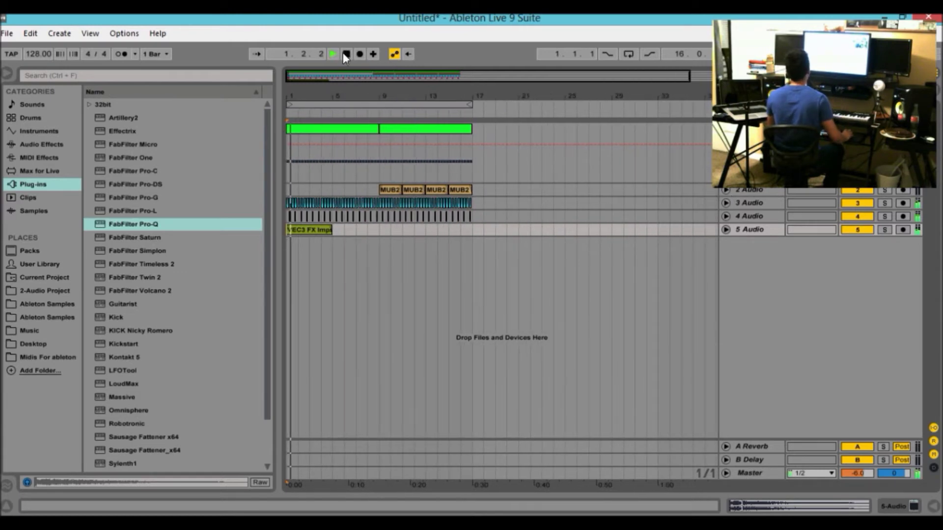
drag(379, 81, 458, 98)
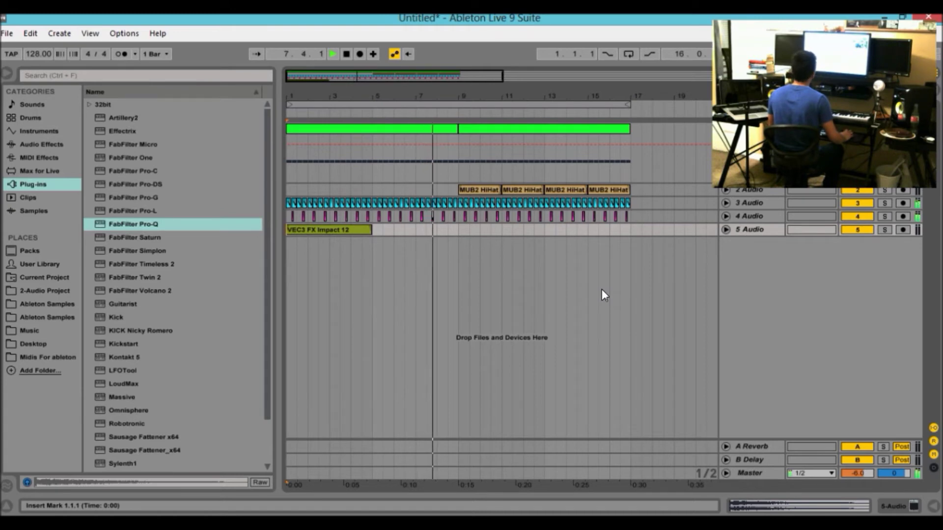
click(346, 54)
drag(358, 73, 358, 58)
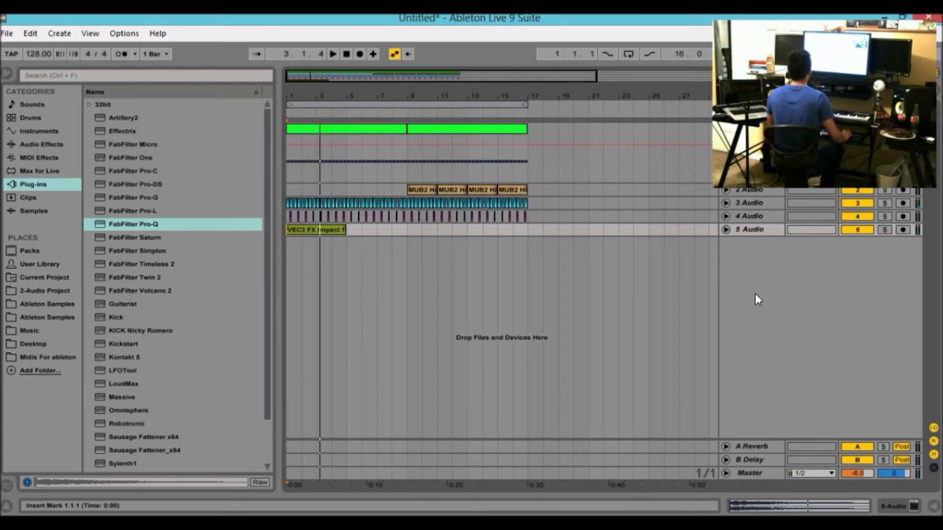
Step: Insert a new audio track below 5 Audio and browse the Ableton Samples folder to the VEC3 FX subfolders
right_click(793, 306)
click(829, 311)
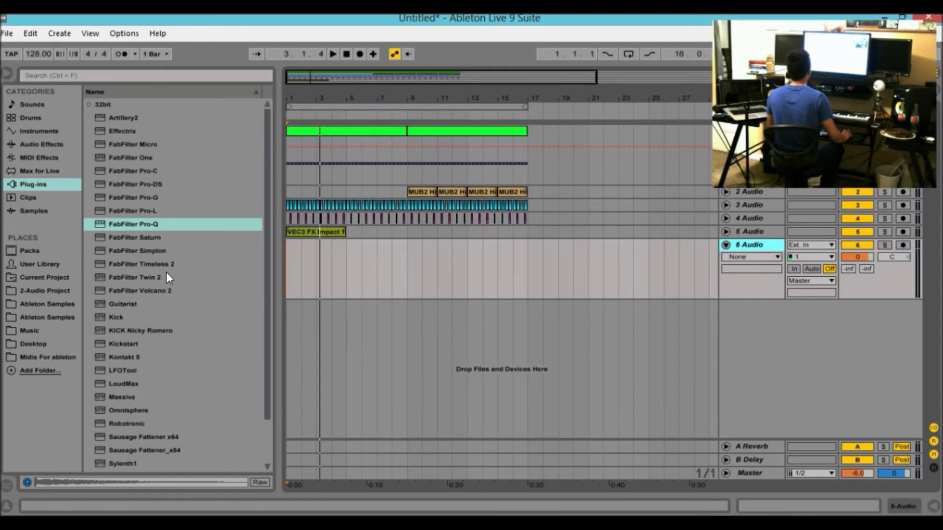
click(37, 343)
click(30, 330)
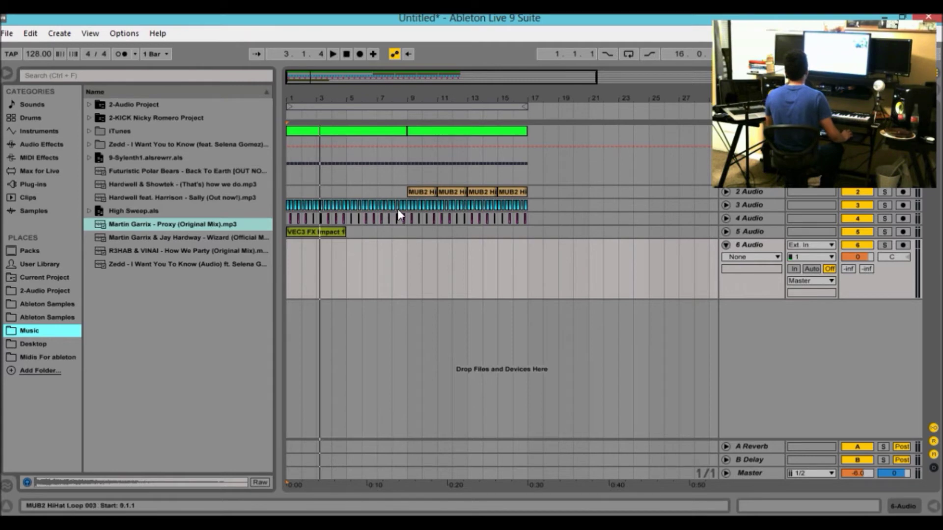
click(40, 290)
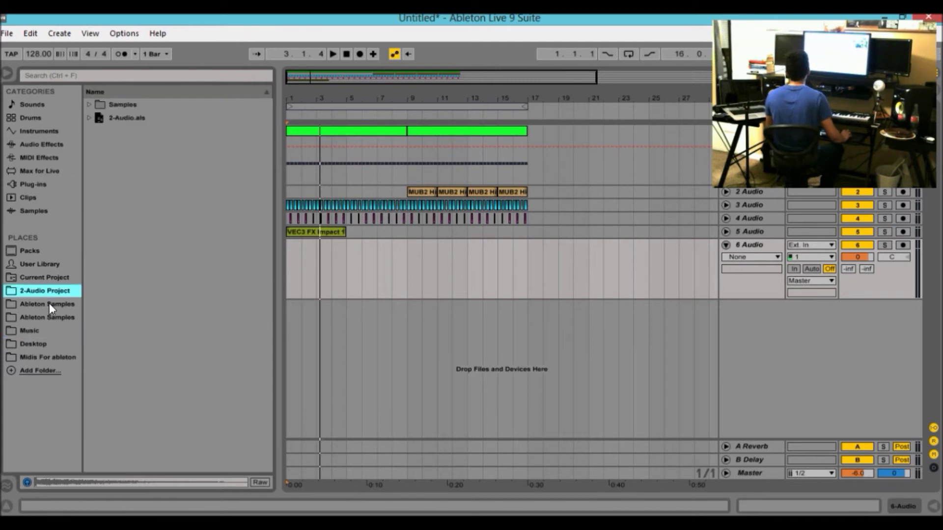
click(49, 303)
click(139, 306)
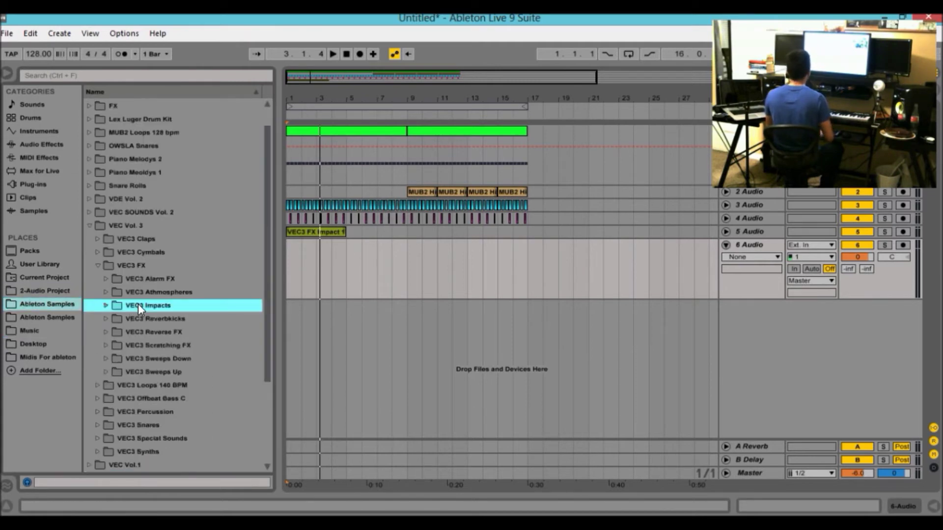
Step: Audition the VEC3 Sweeps Up samples and place VEC3 FX Sweep Up 04 on 6 Audio, starting at bar 7
key(Down)
key(Up)
key(Up)
key(Down)
key(Down)
key(Down)
key(Down)
key(Down)
key(Down)
key(Right)
key(Down)
key(Down)
key(Down)
key(Down)
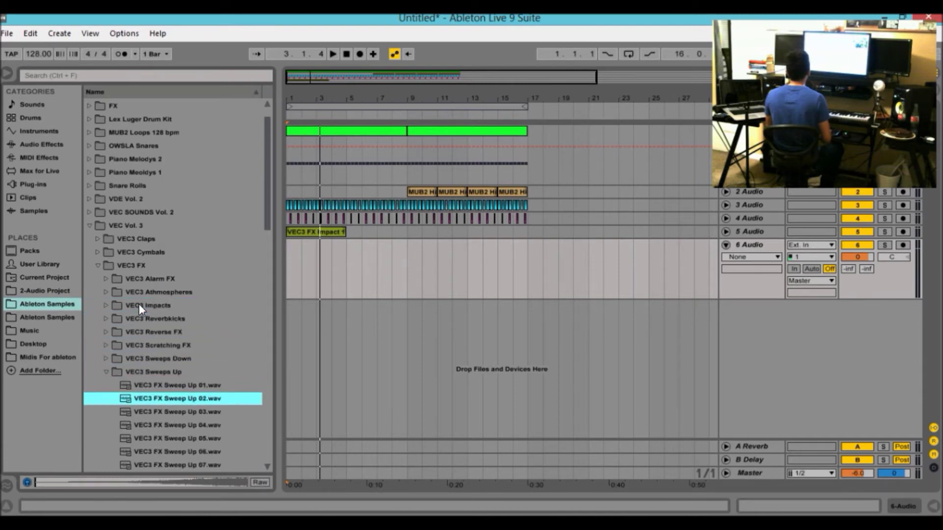
drag(198, 425, 377, 278)
Step: Audition the VEC3 Sweeps Down samples and place VEC3 FX Sweep Down 04 on 6 Audio at bar 9
click(199, 373)
key(Left)
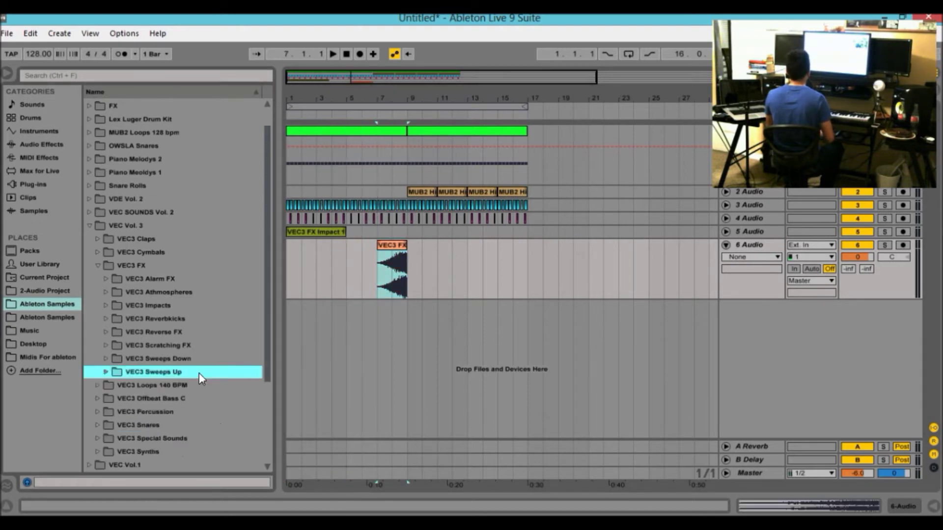
key(Up)
key(Right)
key(Down)
key(Down)
key(Down)
key(Down)
drag(184, 417, 411, 264)
Step: Set the volume of 6 Audio to -16 dB and play back the arrangement to check the sweeps
click(862, 255)
text(-16)
key(Return)
key(space)
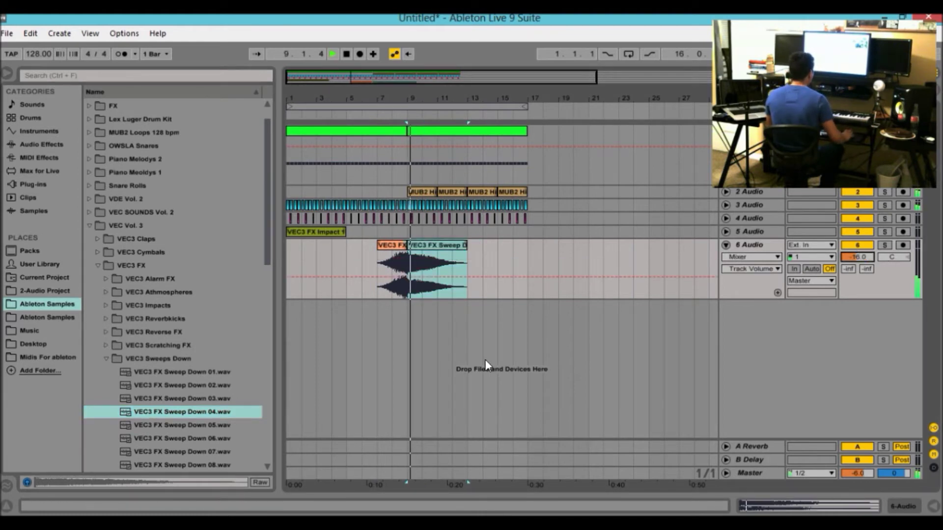
click(358, 254)
key(space)
key(space)
double_click(345, 55)
key(space)
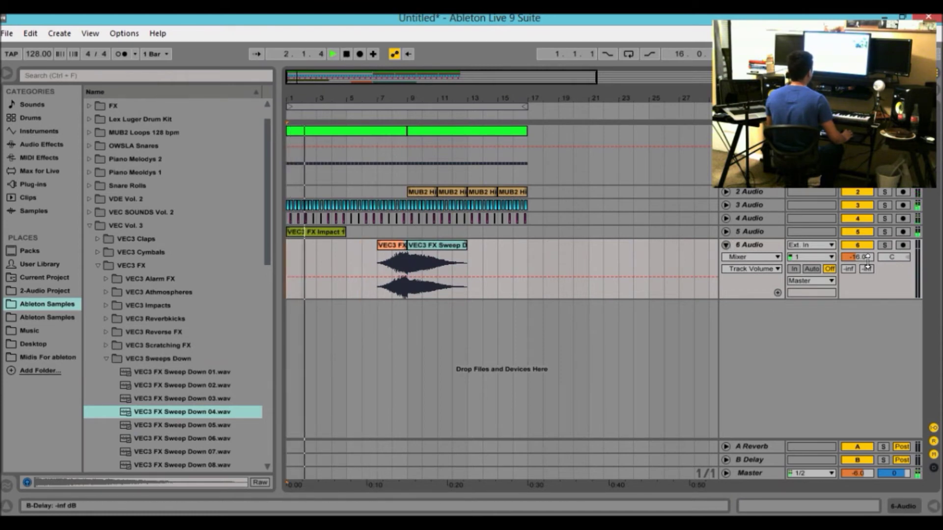
Step: Load FabFilter Pro-Q onto 6 Audio and delete the stray band from its curve
double_click(744, 244)
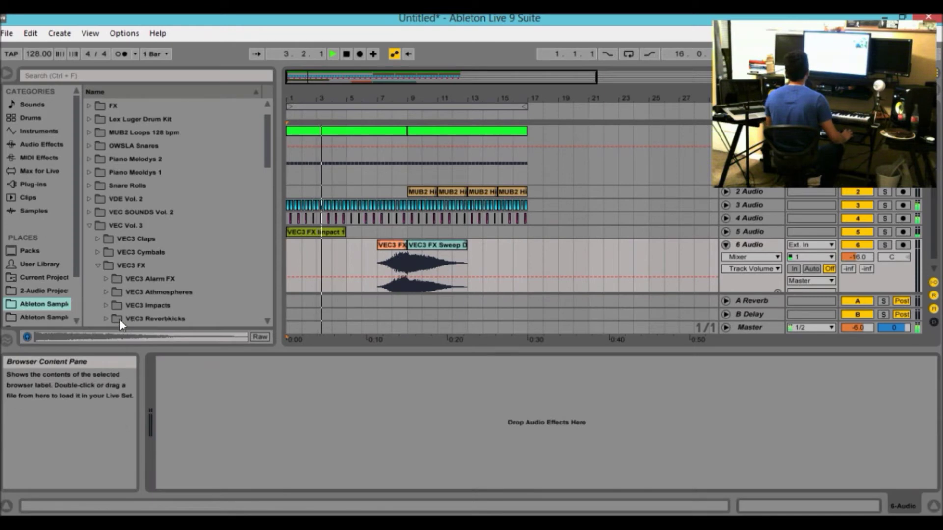
click(42, 157)
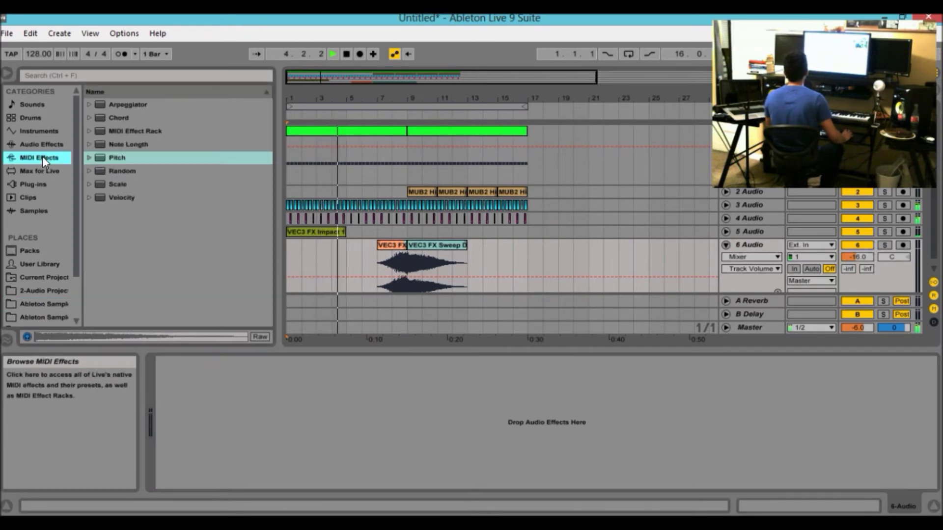
click(39, 170)
click(37, 185)
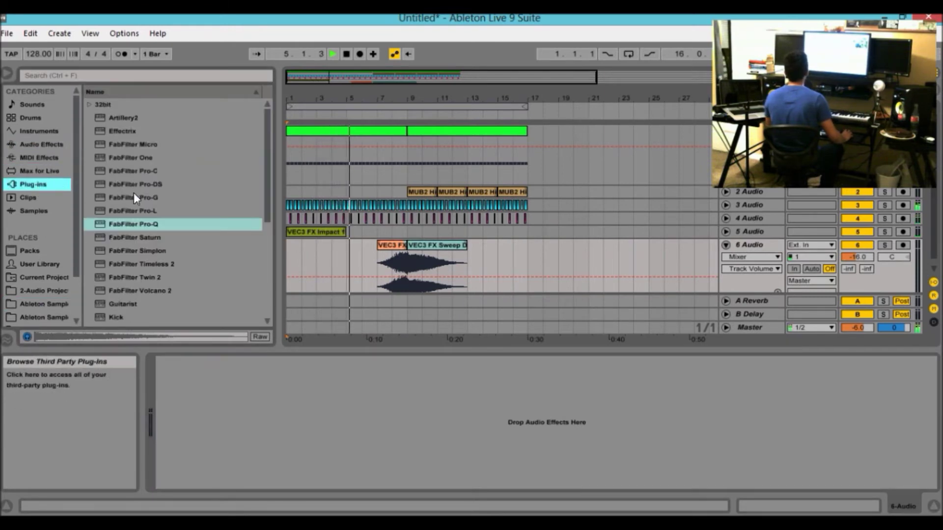
double_click(134, 225)
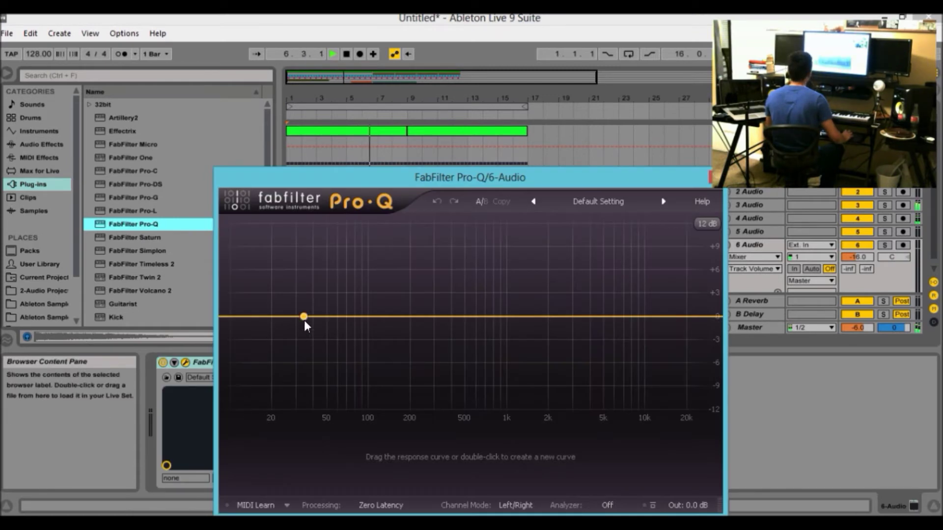
right_click(303, 318)
click(337, 396)
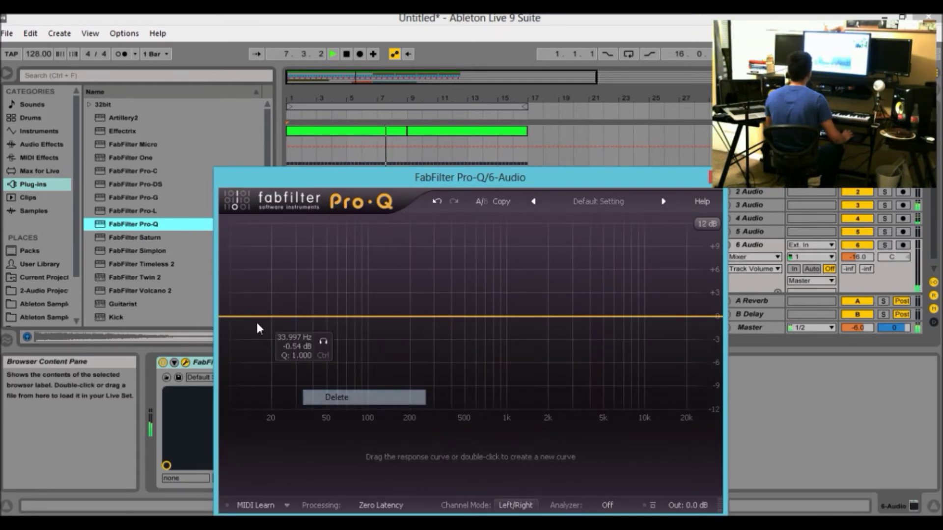
Step: Add a 24 dB/oct low cut band to the Pro-Q curve on 6 Audio and raise its cutoff frequency
double_click(236, 316)
drag(236, 317, 311, 326)
drag(405, 183, 377, 164)
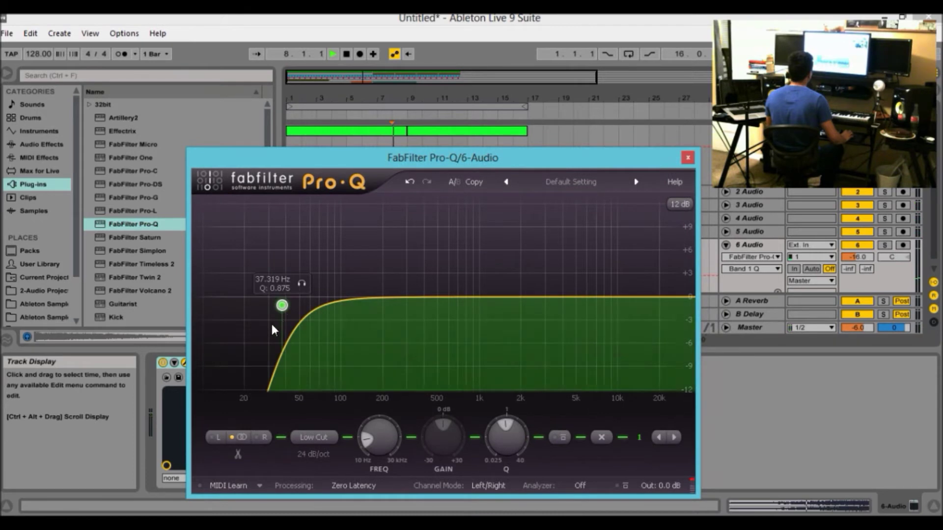
drag(282, 305, 384, 314)
Step: Shape the upper range of the Pro-Q curve with additional bands while listening, and close the plug-in window
drag(673, 299, 692, 305)
drag(581, 296, 532, 284)
key(space)
drag(513, 437, 513, 427)
drag(603, 299, 573, 307)
key(space)
click(686, 159)
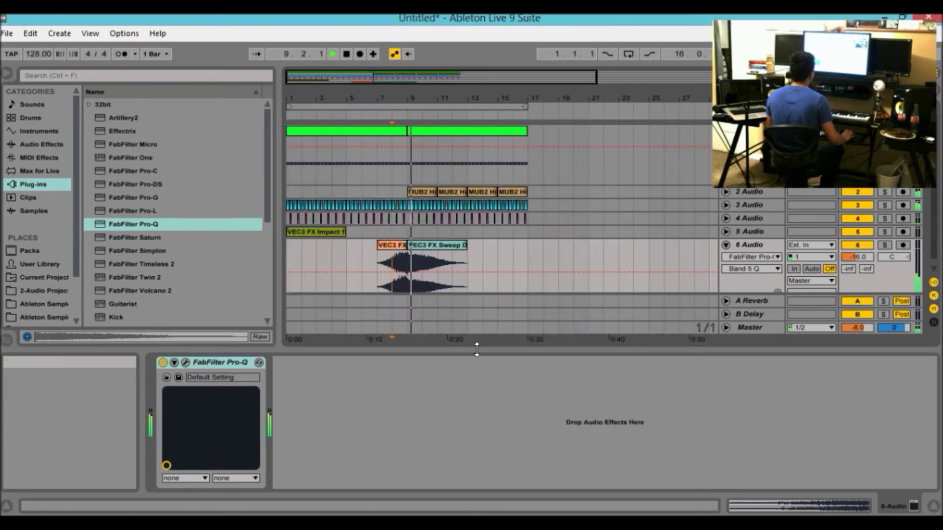
Step: Lower the volume of 6 Audio slightly while playing from the beginning, and collapse the track
click(476, 349)
double_click(345, 53)
key(space)
click(846, 259)
key(Down)
key(Down)
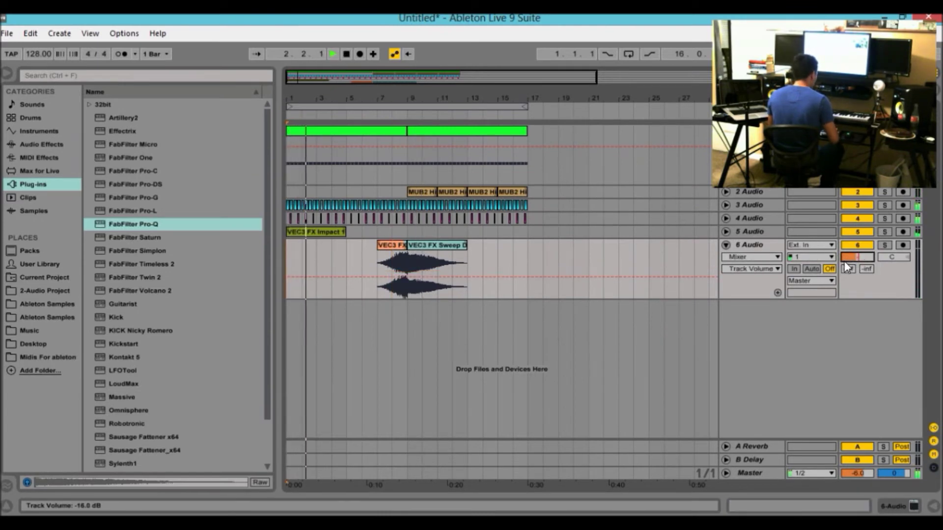
click(726, 244)
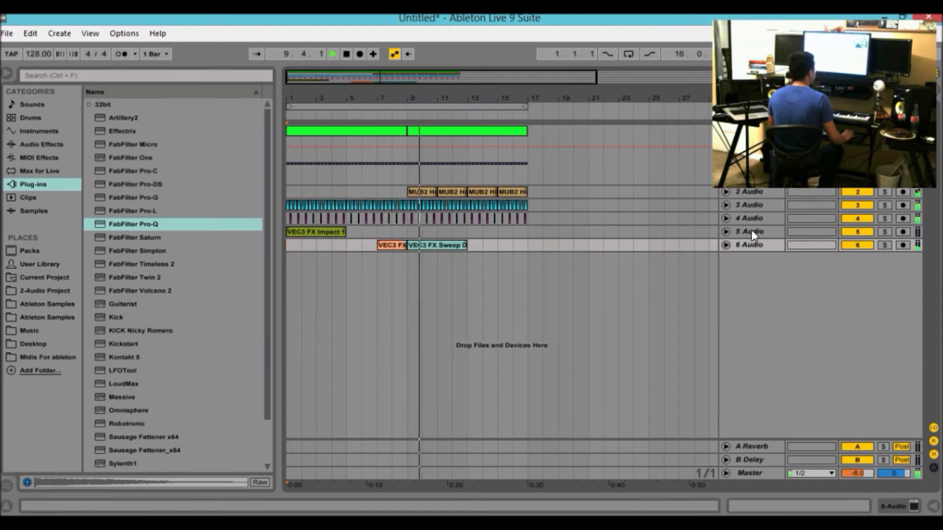
Step: Set the volume of 2 Audio to -3 dB, collapse the track, and stop playback
click(726, 191)
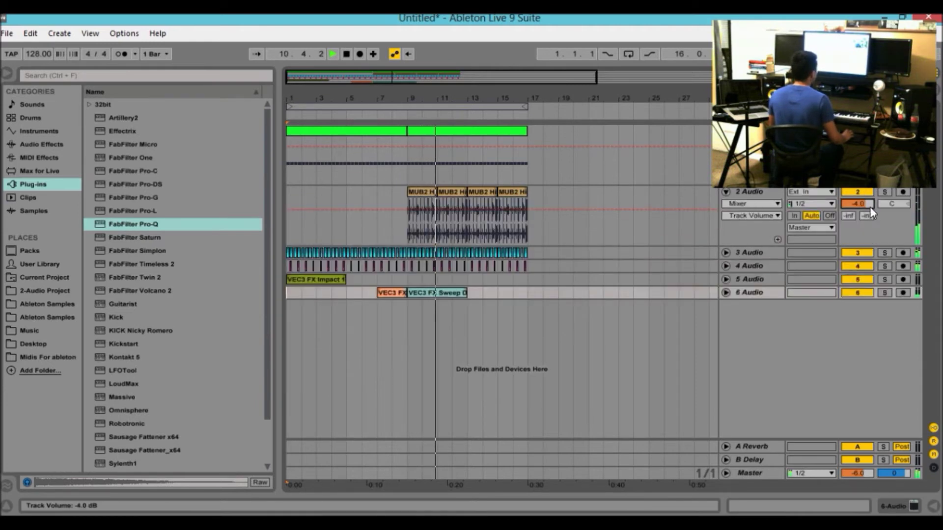
drag(869, 207, 869, 205)
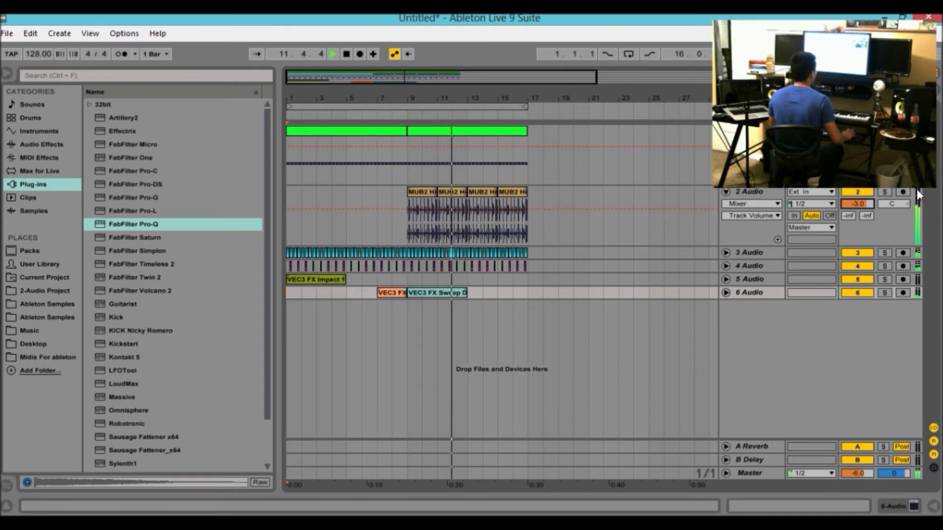
click(726, 191)
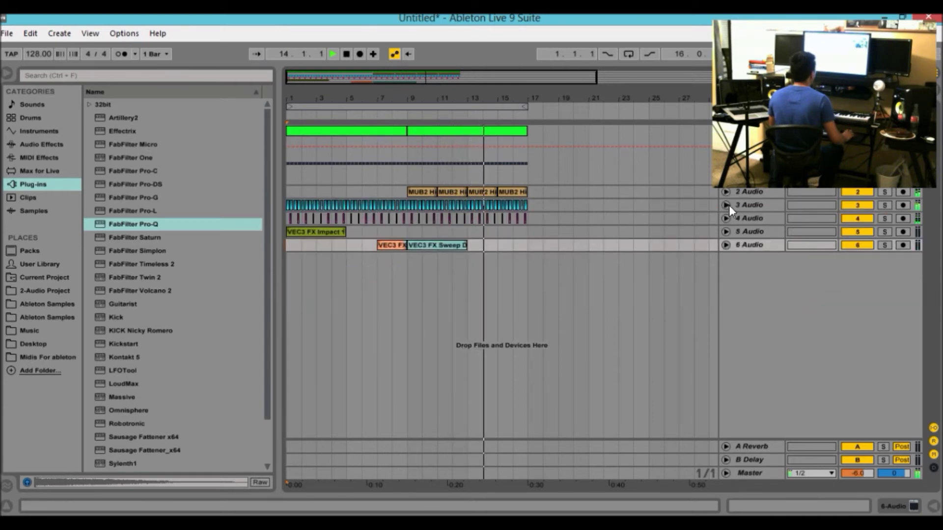
click(725, 218)
click(729, 205)
click(726, 205)
click(725, 219)
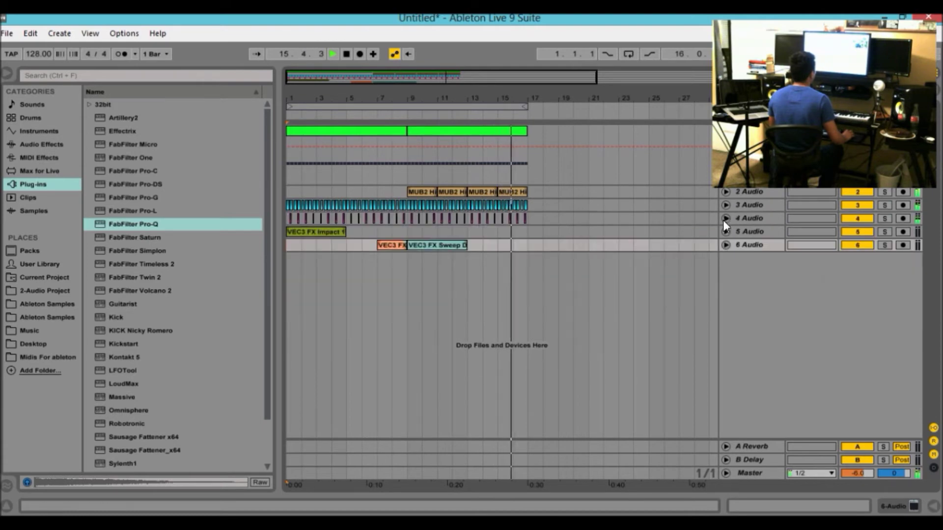
click(346, 54)
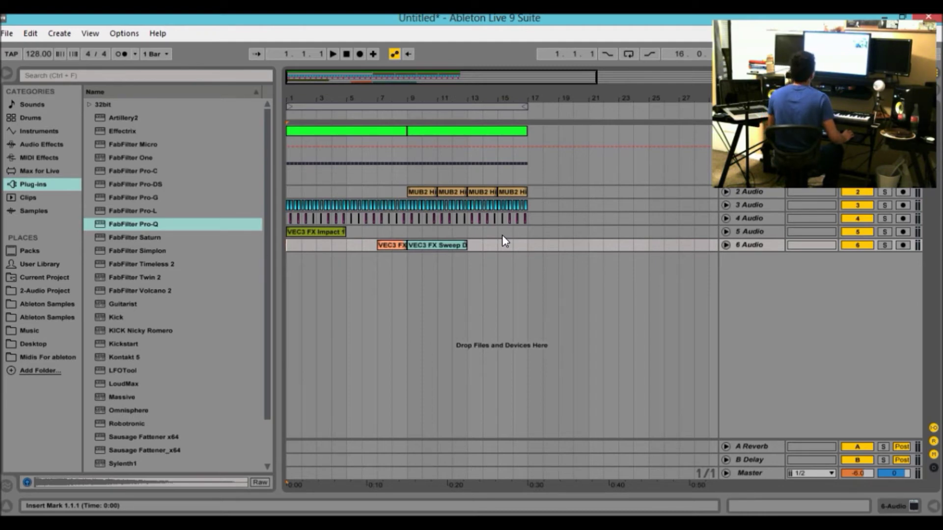
Step: Start playback from the beginning of the arrangement and turn on arrangement recording
drag(417, 77, 383, 83)
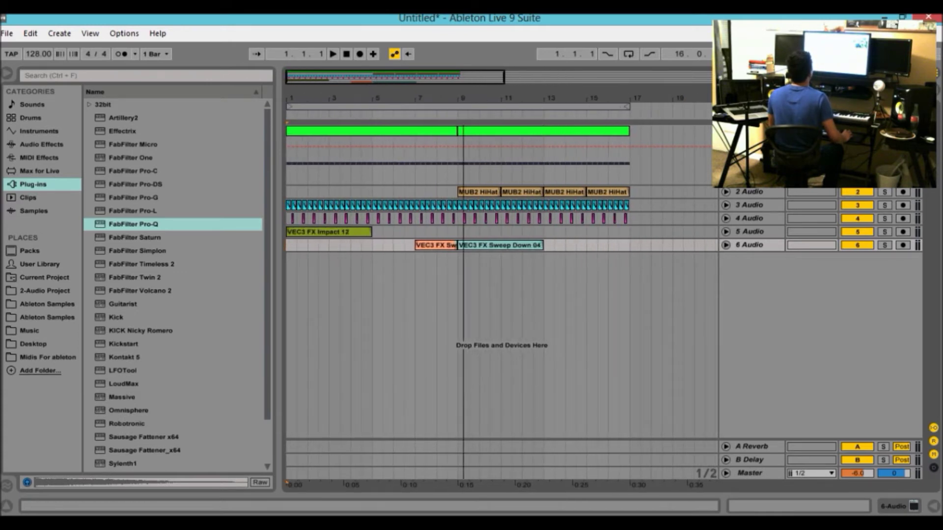
drag(463, 94, 463, 81)
drag(353, 74, 322, 77)
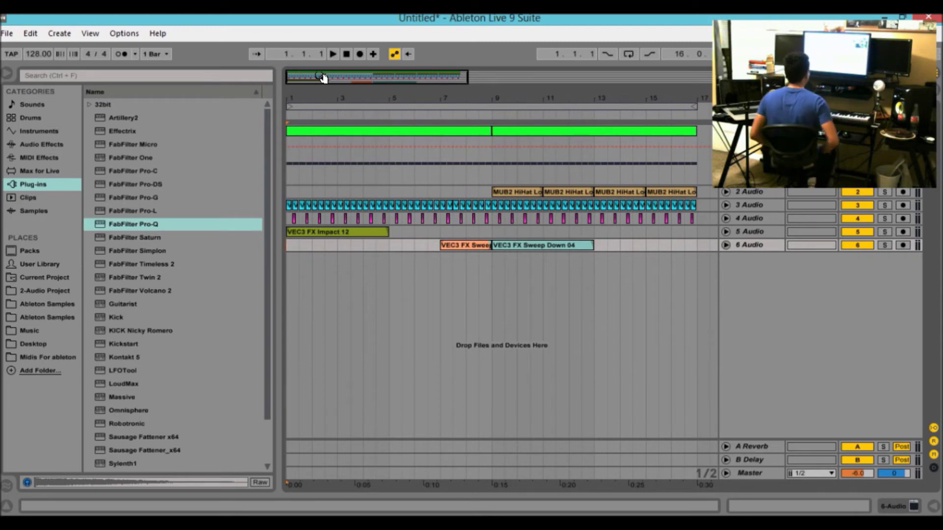
key(space)
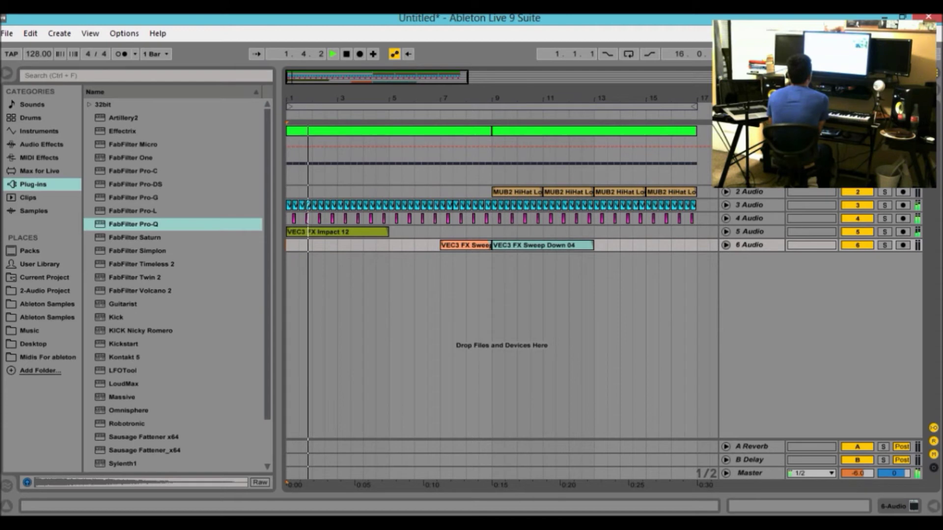
key(F9)
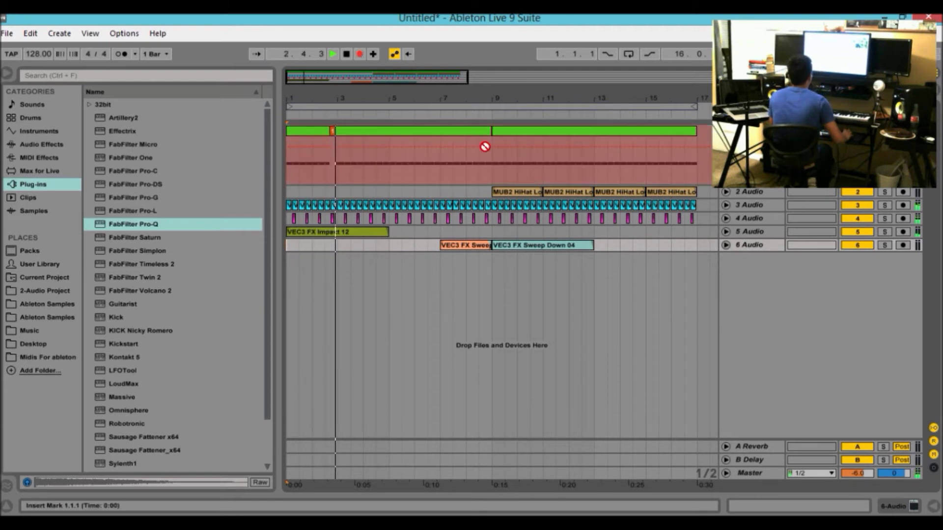
Step: Stop arrangement recording and undo the take recorded over the kick clip
click(360, 54)
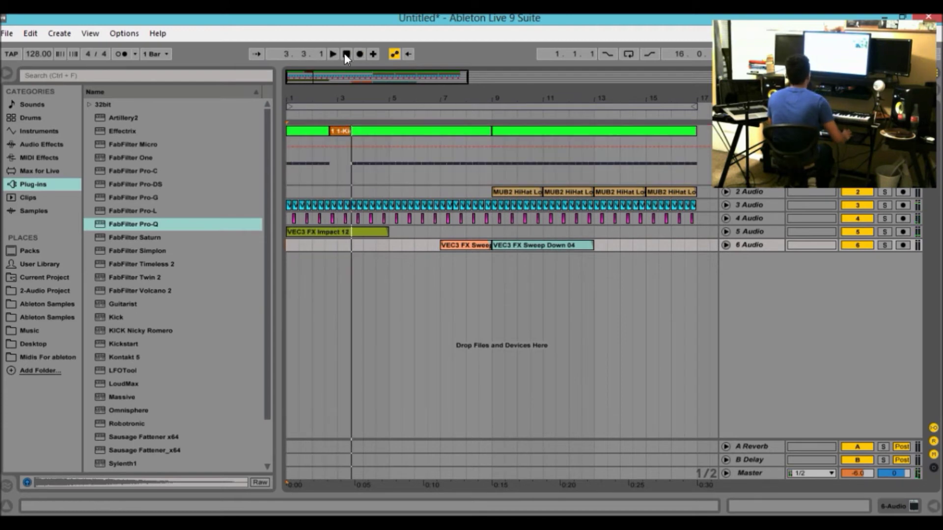
key(ctrl+z)
Step: Listen to the arrangement from the beginning and again from bar 9, and stop playback at bar 19
key(space)
drag(457, 100, 400, 84)
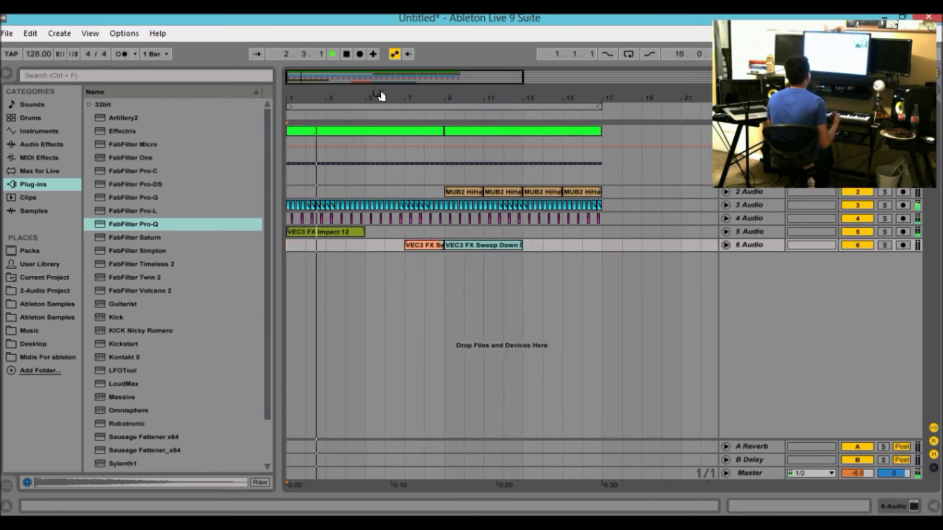
click(437, 191)
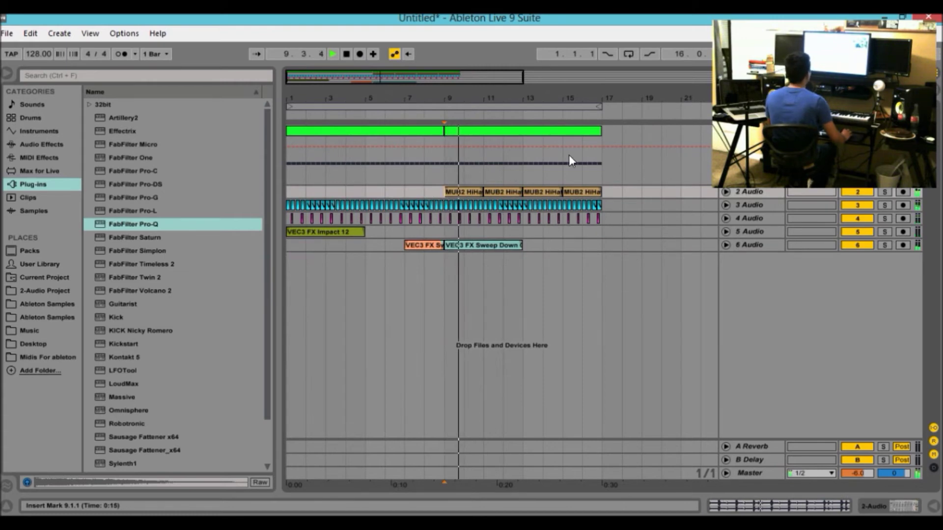
click(658, 122)
key(space)
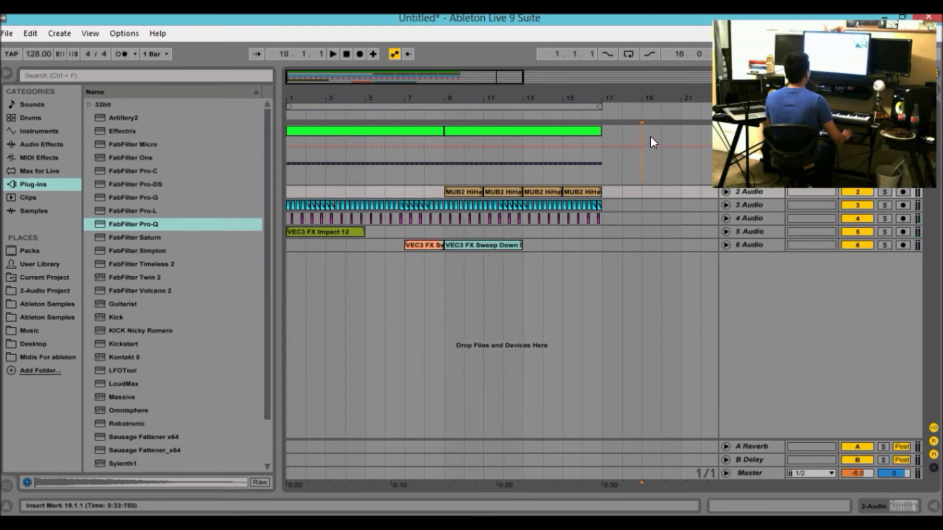
Step: Add FabFilter Pro-Q to the 1-Kick track and create a low cut band at about 14 Hz
click(651, 142)
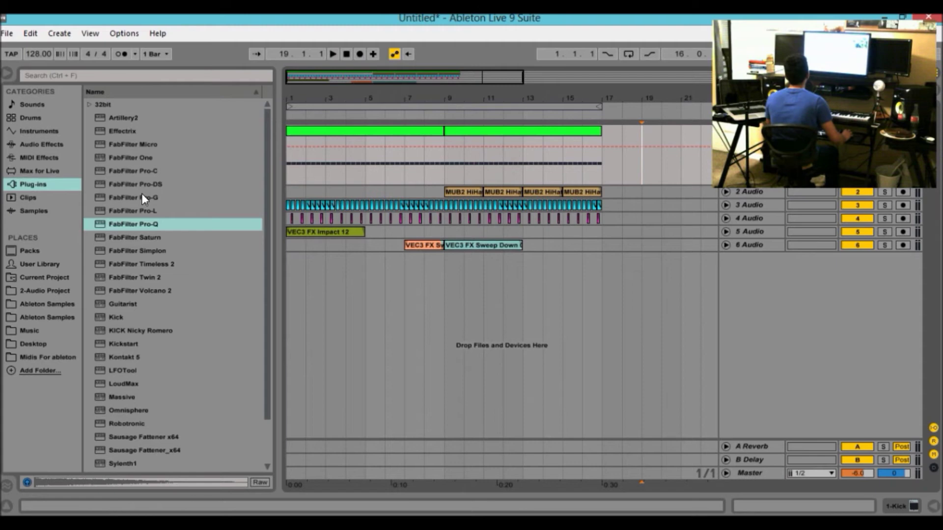
drag(148, 224, 423, 154)
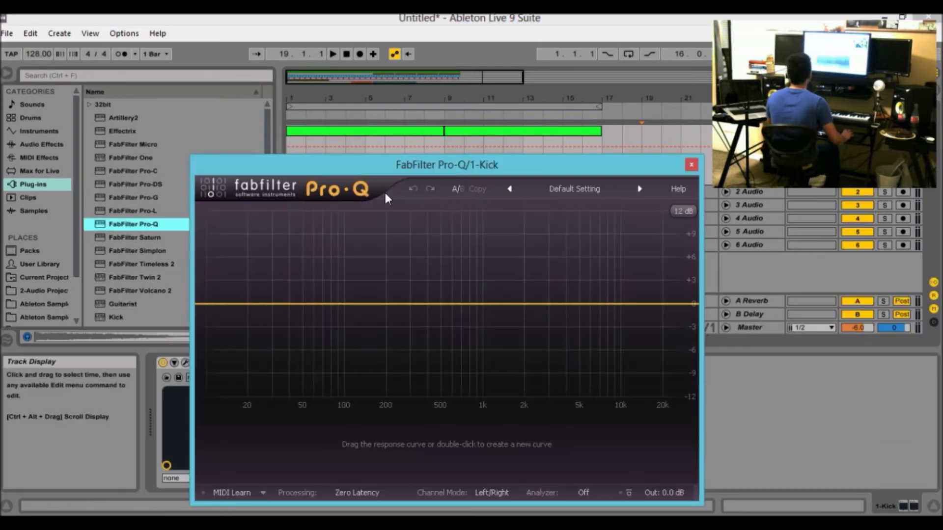
double_click(234, 291)
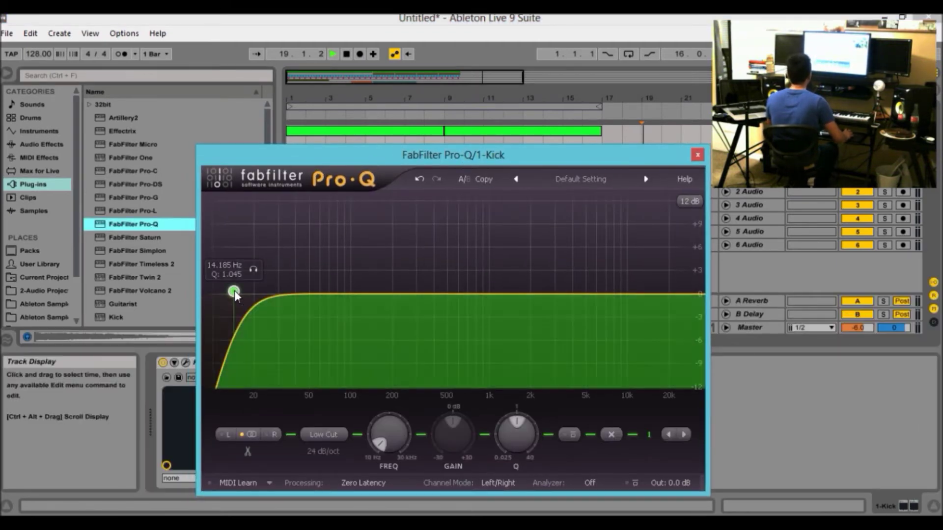
drag(608, 153, 620, 221)
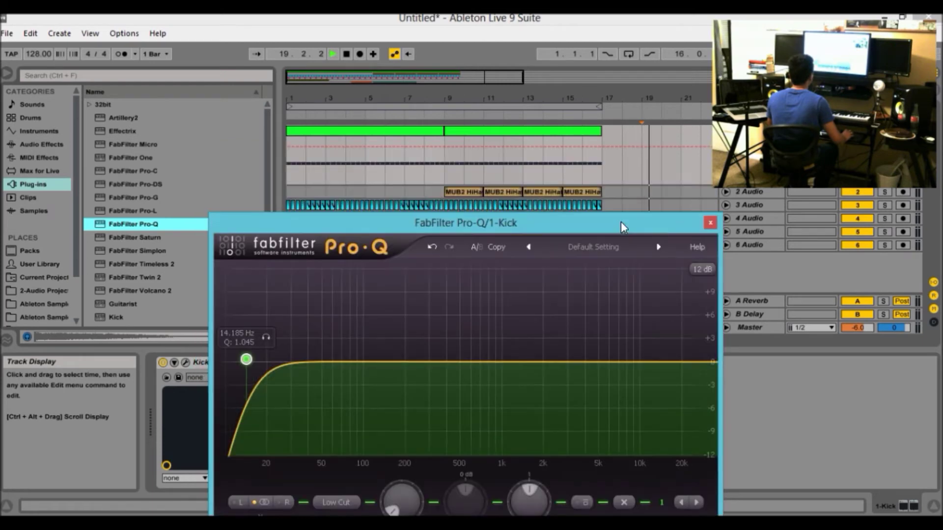
Step: While playing from the beginning, lower the kick's low cut to about 10.6 Hz and add a +1.71 dB bell at about 84 Hz
click(347, 53)
key(space)
drag(386, 227, 393, 145)
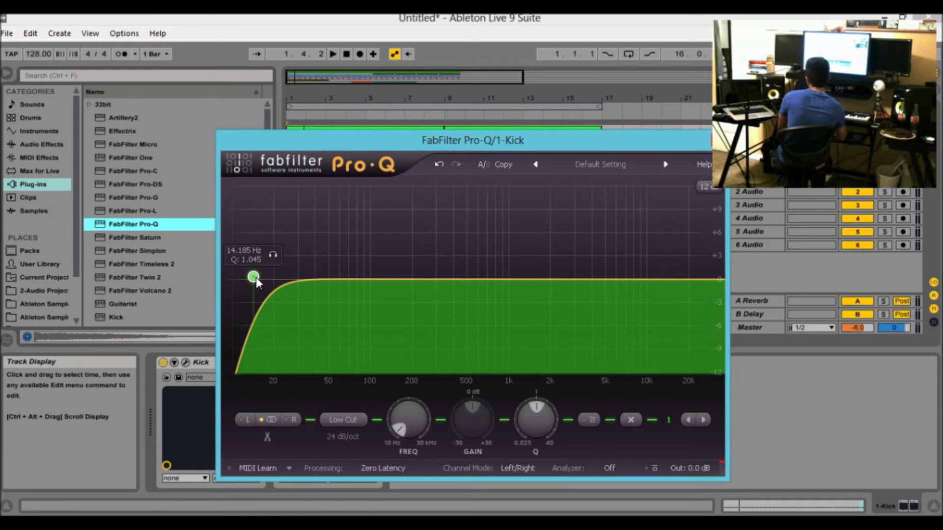
key(space)
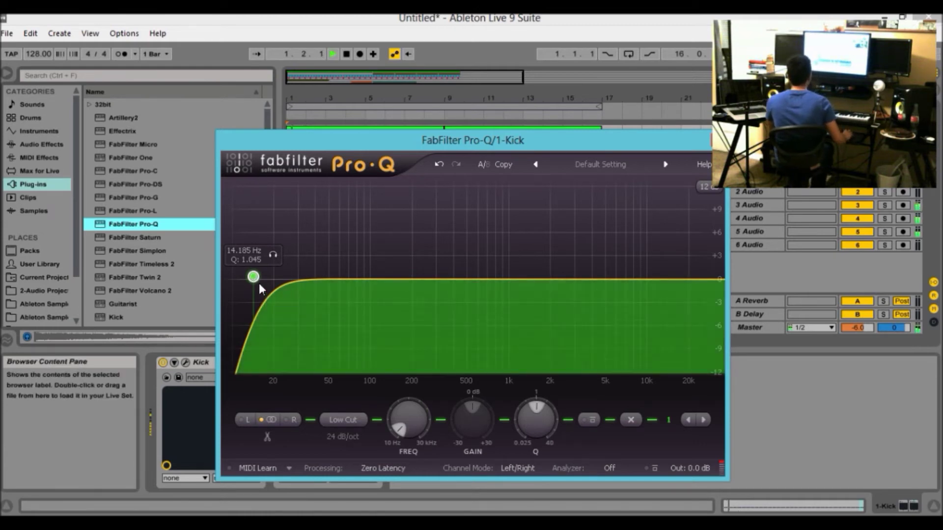
drag(257, 278, 235, 272)
drag(329, 277, 360, 266)
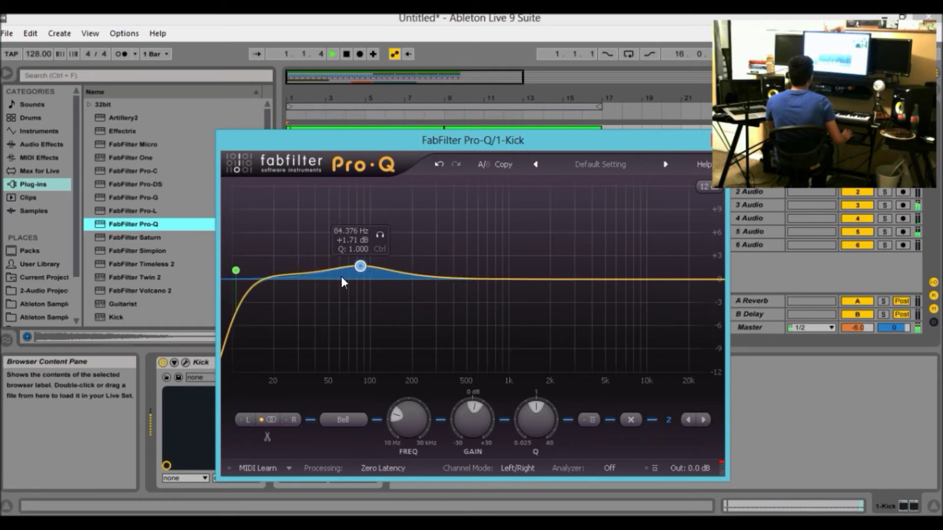
Step: Widen the kick's 84 Hz bell to a Q of 0.844 and replay the beginning to hear it
mouse_move(536, 418)
mouse_down()
mouse_move(539, 408)
mouse_move(542, 428)
mouse_up()
mouse_move(479, 426)
key(space)
key(space)
key(space)
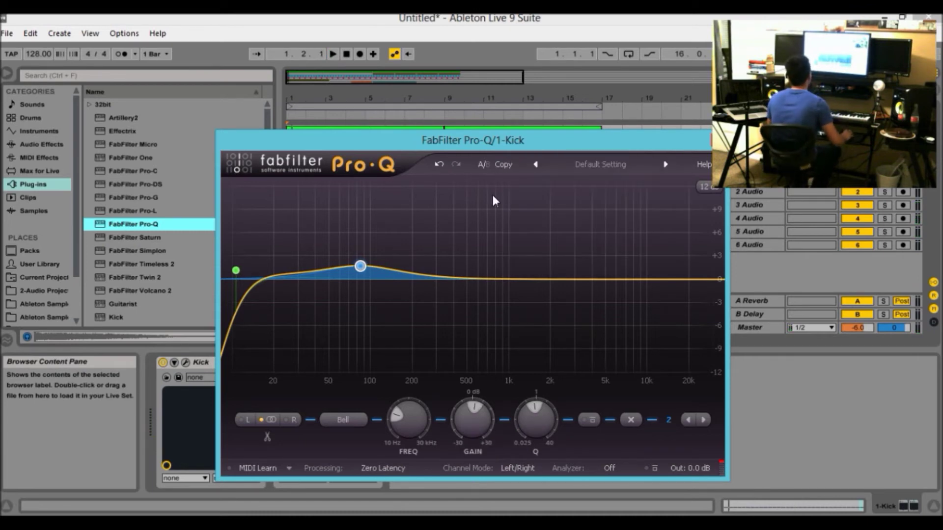
drag(493, 142, 502, 175)
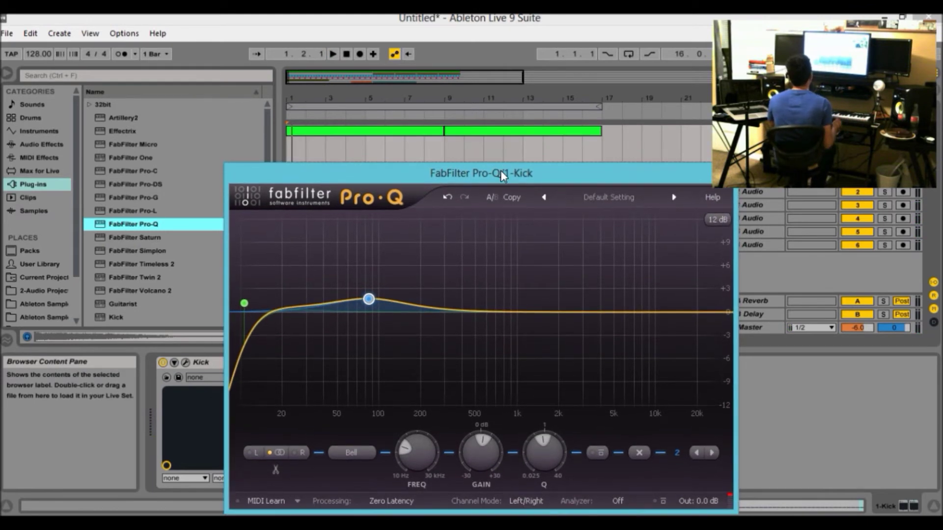
key(space)
mouse_move(372, 307)
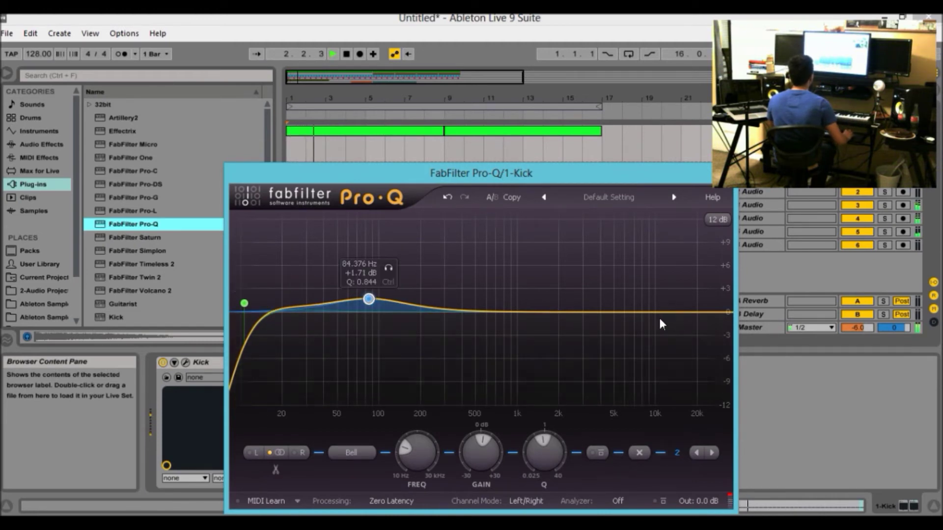
Step: Add a high cut band just below 20 kHz to the kick's Pro-Q curve
double_click(686, 311)
double_click(717, 311)
right_click(690, 313)
click(725, 388)
drag(717, 311, 693, 315)
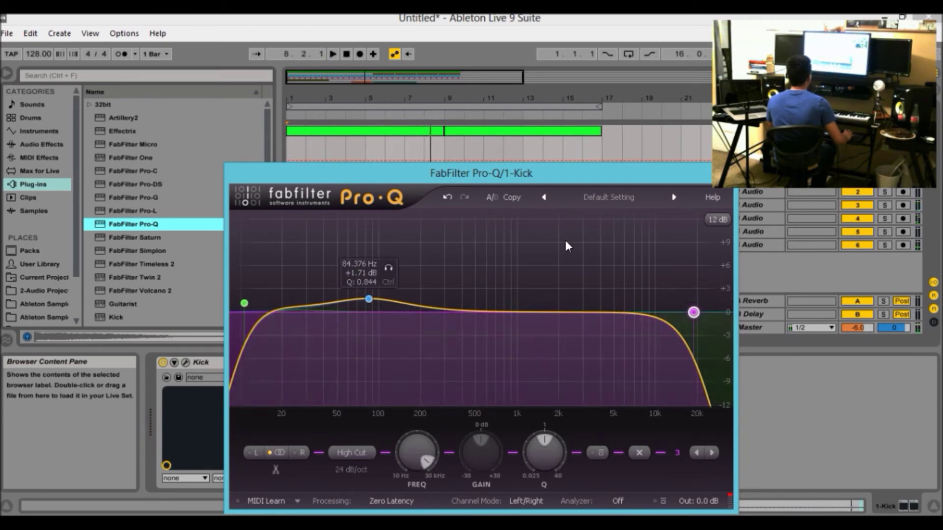
drag(659, 175, 574, 212)
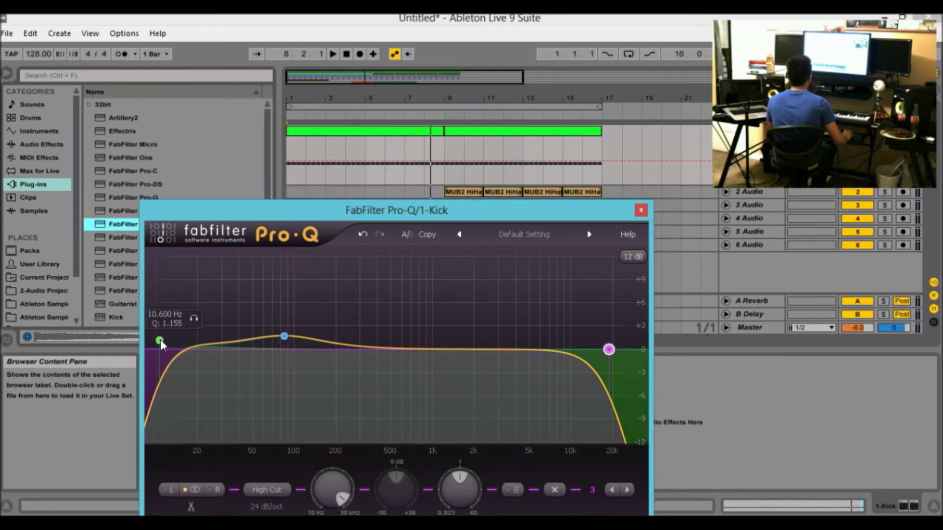
Step: Raise the kick's low cut frequency slightly during playback, close the plug-in window, and hide the device view
click(156, 340)
key(space)
drag(157, 340, 183, 337)
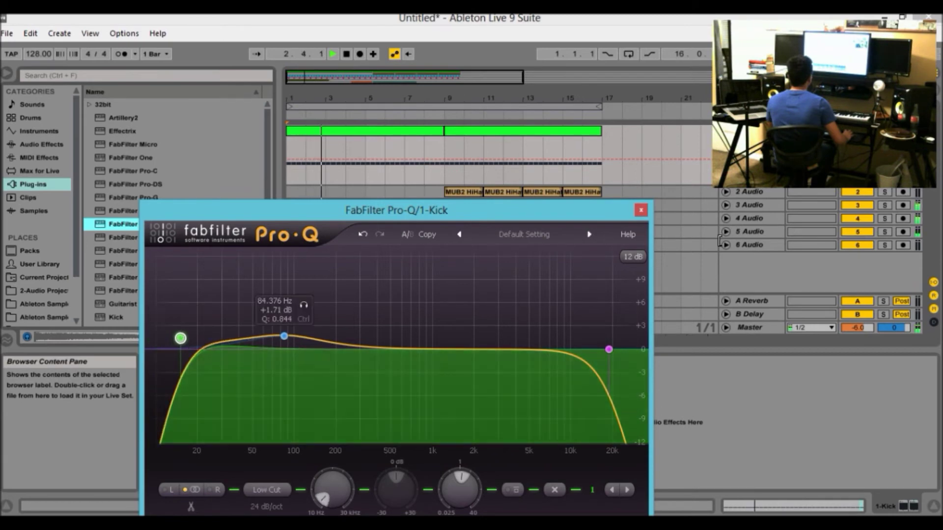
click(640, 210)
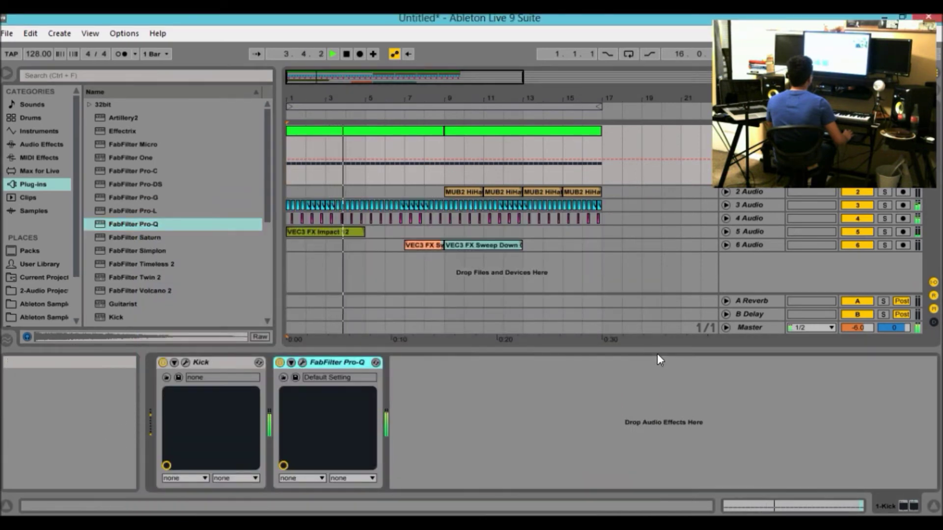
double_click(657, 353)
Step: Set the volume of 2 Audio to -2 dB while playing from bar 9, collapse the track, and return playback to the start
drag(420, 79, 420, 72)
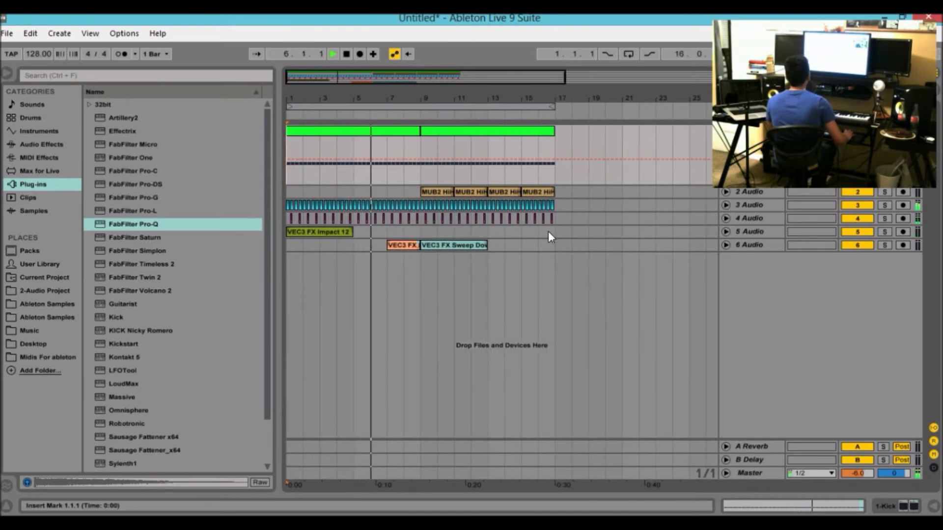
click(425, 176)
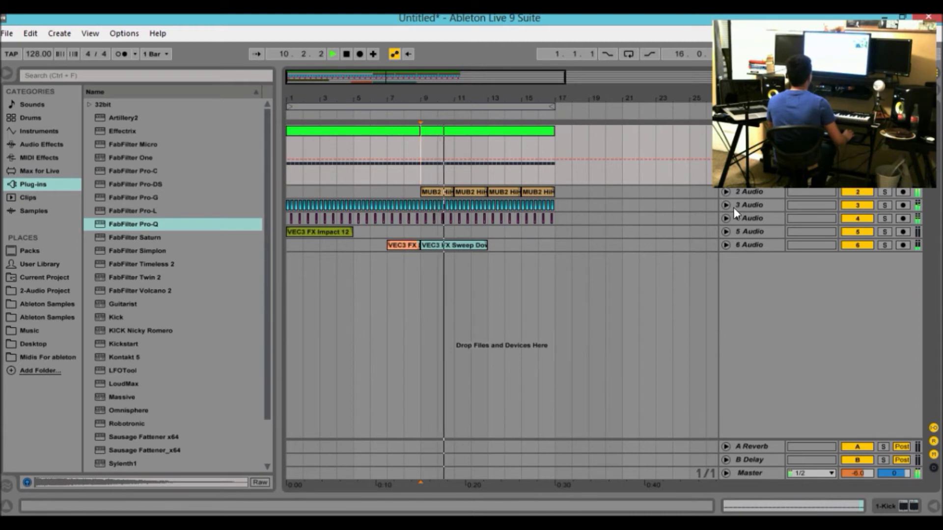
click(726, 192)
drag(856, 202, 866, 205)
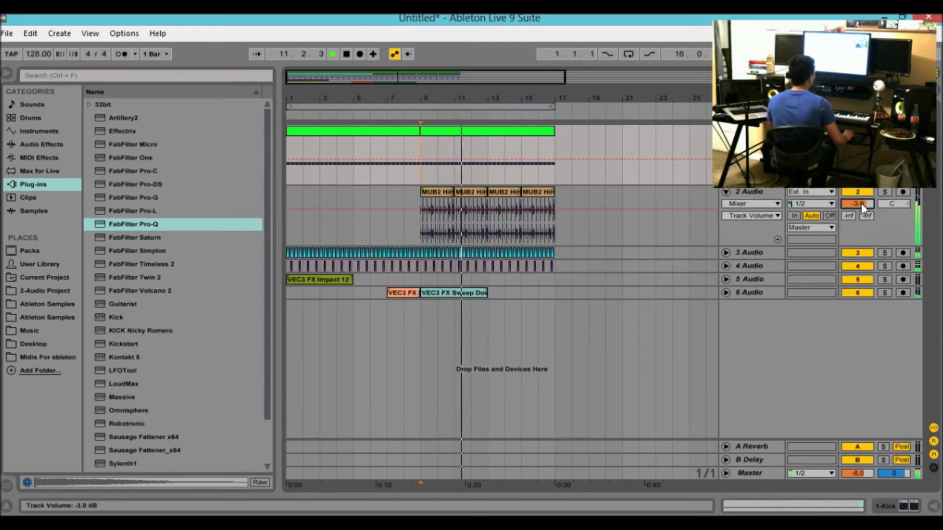
drag(855, 204, 855, 202)
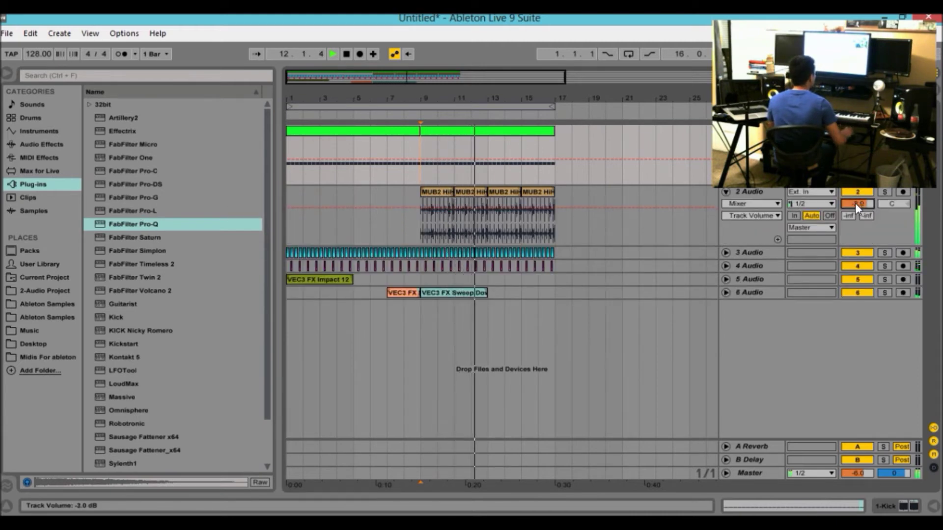
click(726, 192)
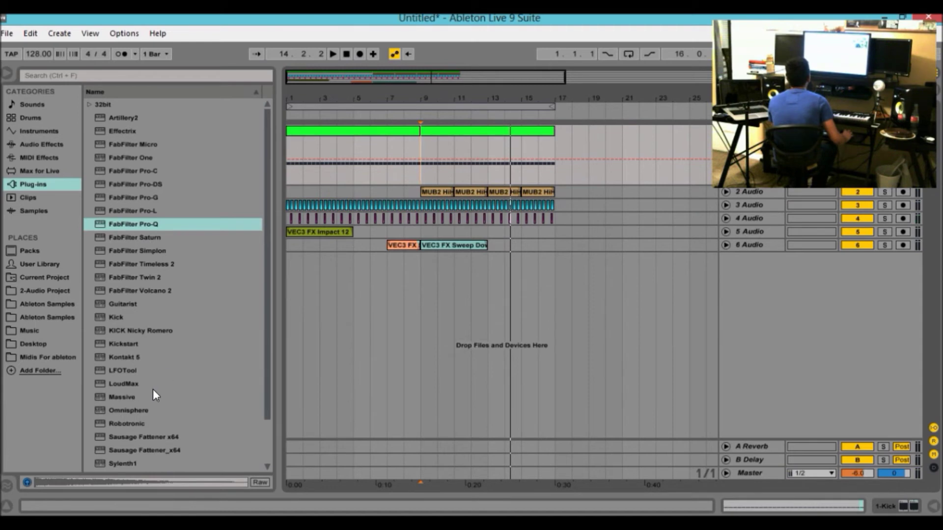
click(349, 55)
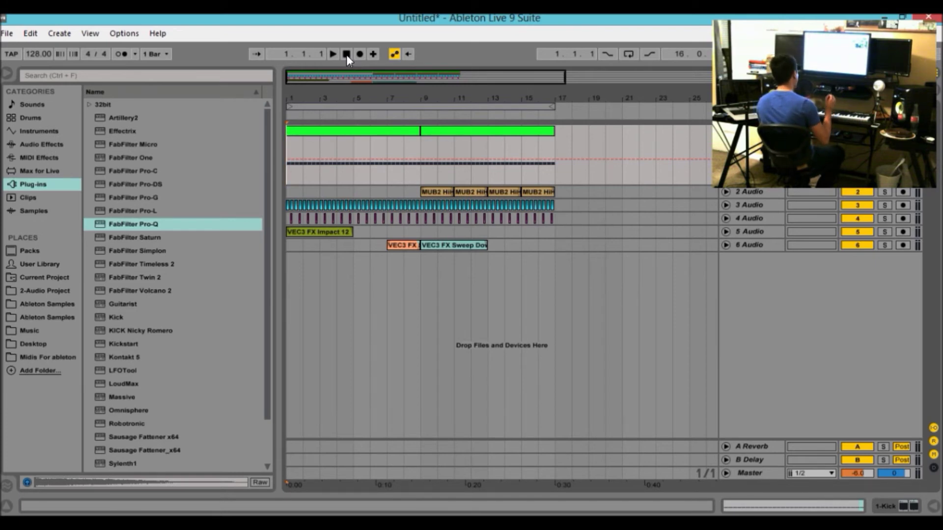
Step: Insert a MIDI track below 6 Audio and create an empty 16-bar MIDI clip on it from bar 1
drag(439, 97, 521, 100)
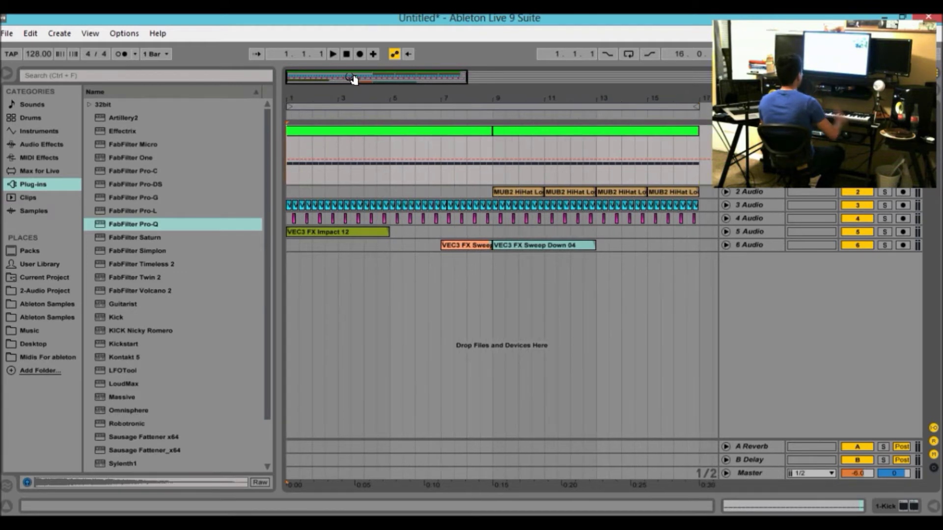
right_click(781, 363)
click(819, 378)
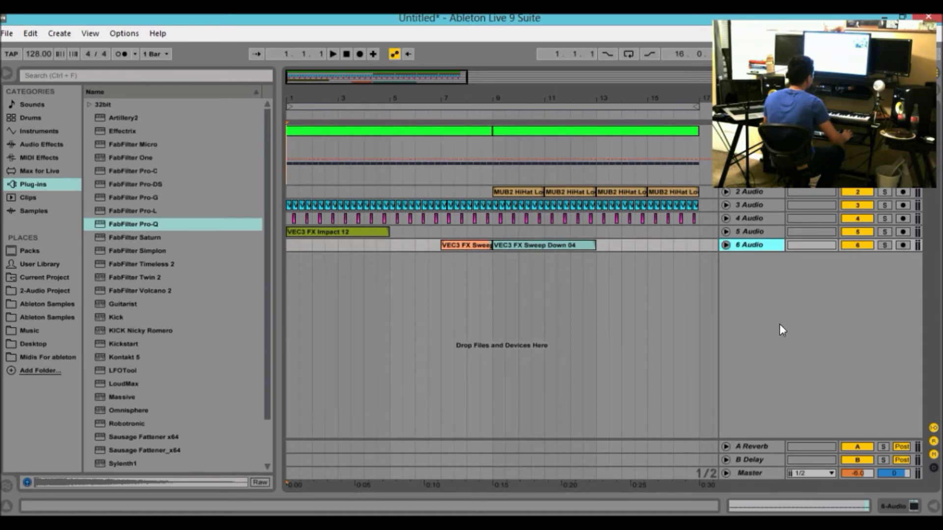
drag(693, 273, 253, 288)
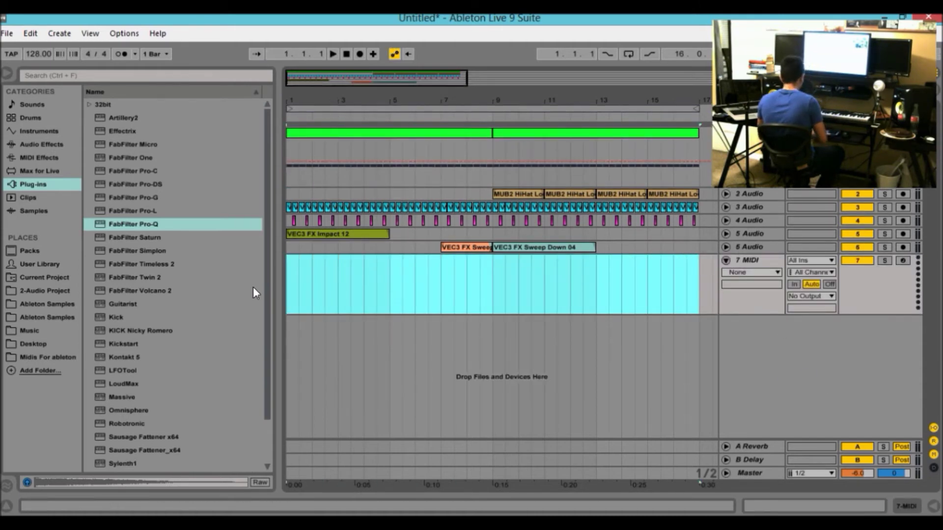
key(ctrl+shift+m)
Step: Add a half-bar C2 note at 1.3 in the new MIDI clip and duplicate it in every bar through bar 16
double_click(359, 257)
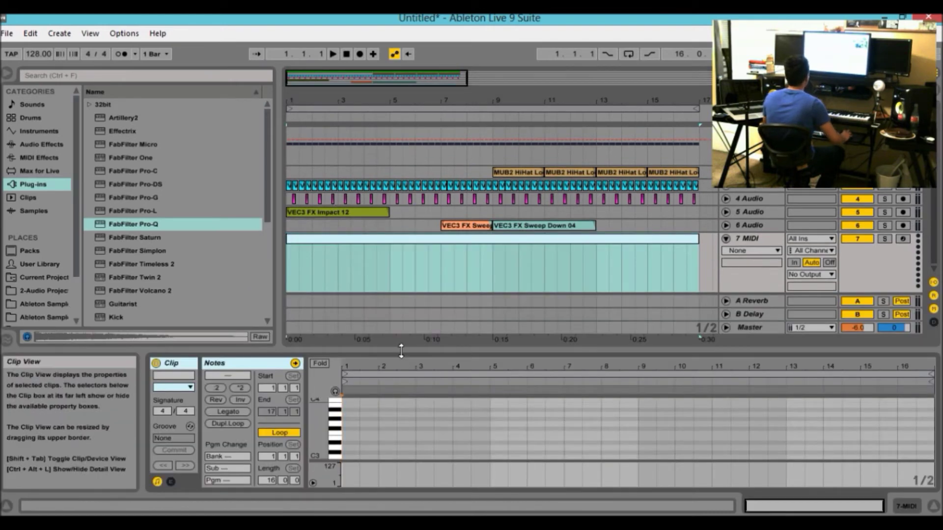
drag(401, 351, 395, 251)
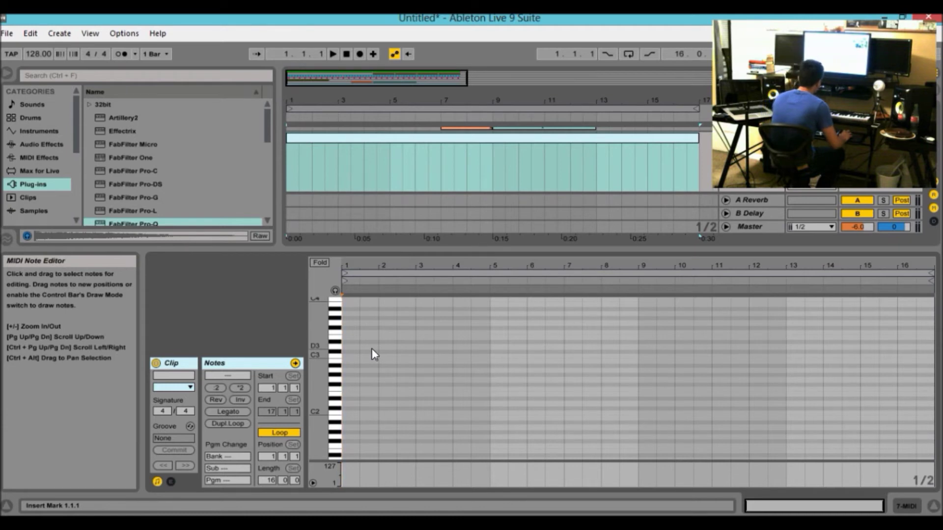
drag(311, 373, 313, 367)
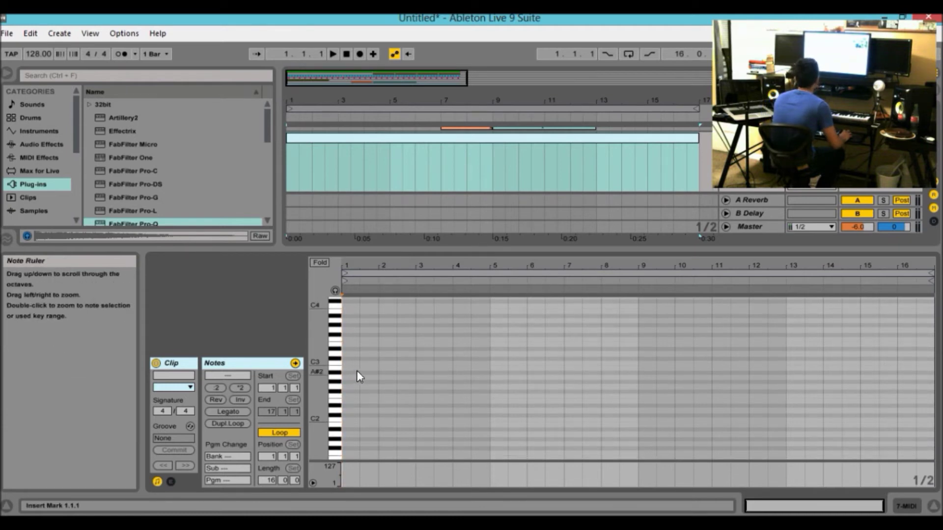
double_click(363, 419)
key(ctrl+d)
key(ctrl+d)
key(ctrl+d)
key(ctrl+d)
key(ctrl+d)
key(ctrl+d)
key(ctrl+d)
key(ctrl+d)
key(ctrl+d)
key(ctrl+d)
key(ctrl+d)
key(ctrl+d)
key(ctrl+d)
key(ctrl+d)
key(ctrl+d)
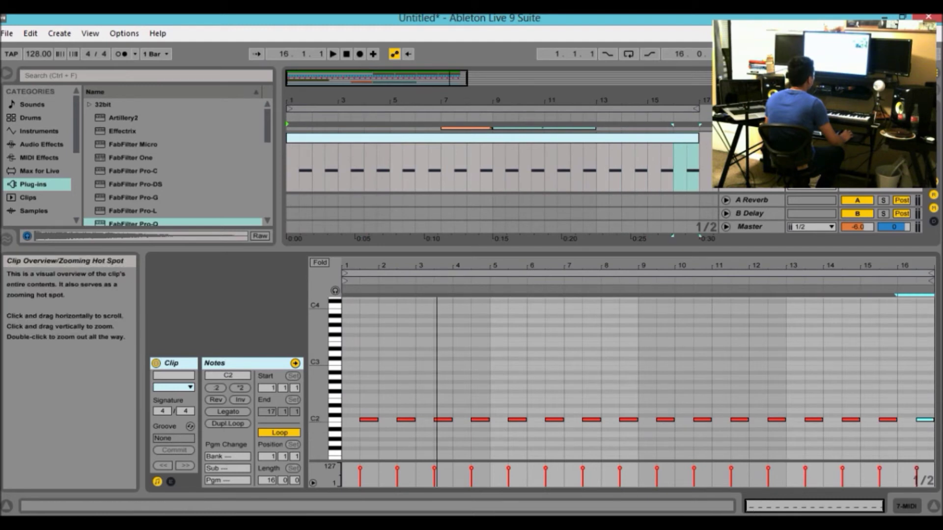
Step: Reopen the 7 MIDI clip in an enlarged note editor and set the editor grid to 1/16
drag(433, 248, 432, 319)
drag(304, 76, 305, 114)
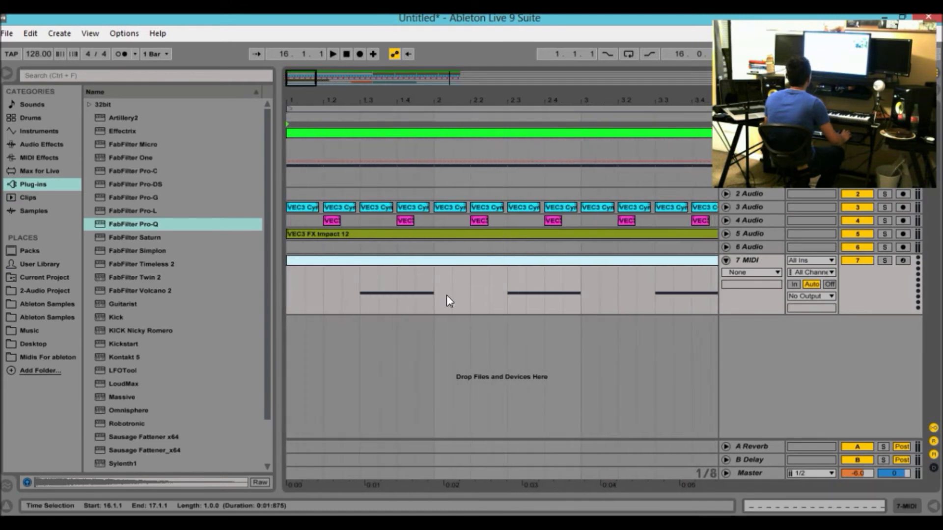
double_click(419, 260)
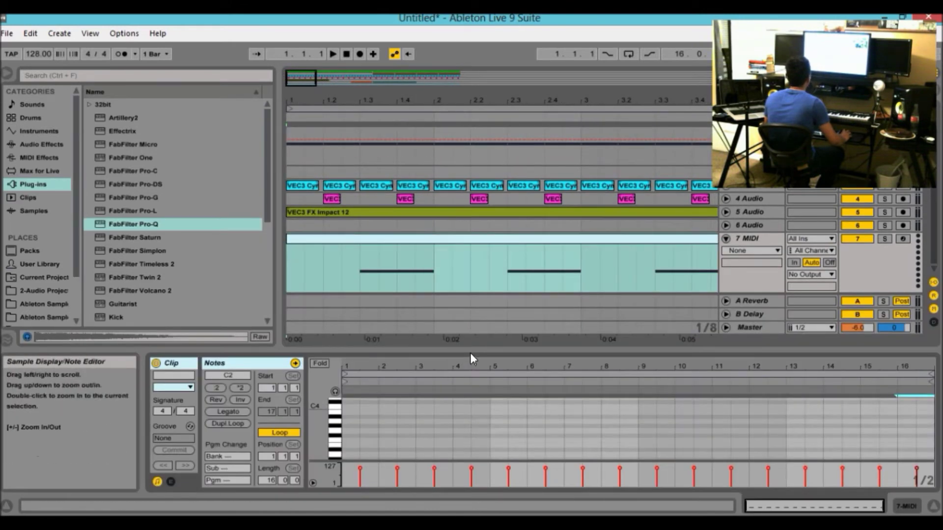
drag(470, 352, 470, 162)
drag(367, 310, 694, 396)
drag(806, 387, 815, 385)
drag(927, 319, 355, 449)
right_click(456, 404)
click(550, 352)
Step: Select the MIDI clip's range from 1.3.1 to 17.1.1 and reduce the note editor's height to show the 7 MIDI track
drag(370, 299, 923, 418)
drag(784, 511, 763, 527)
drag(478, 159, 502, 301)
scroll(446, 177, up, 5)
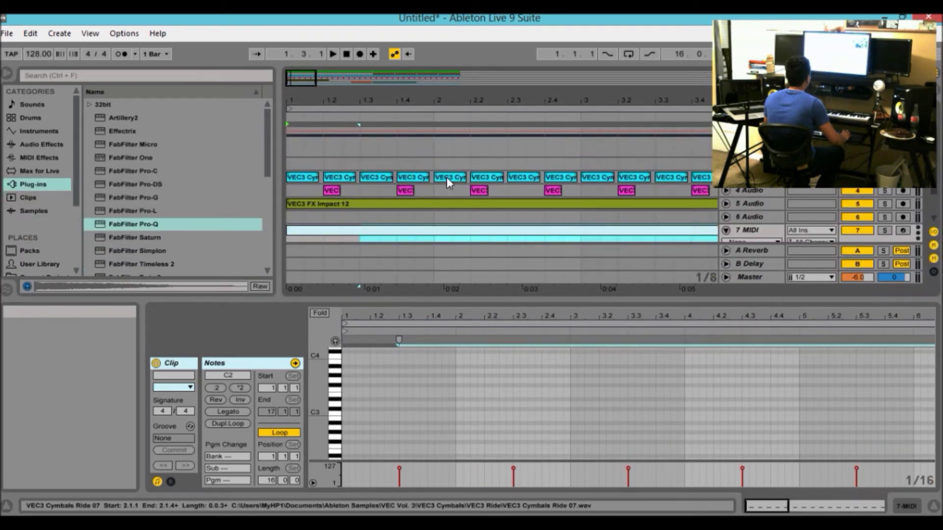
scroll(308, 156, down, 2)
scroll(308, 155, down, 2)
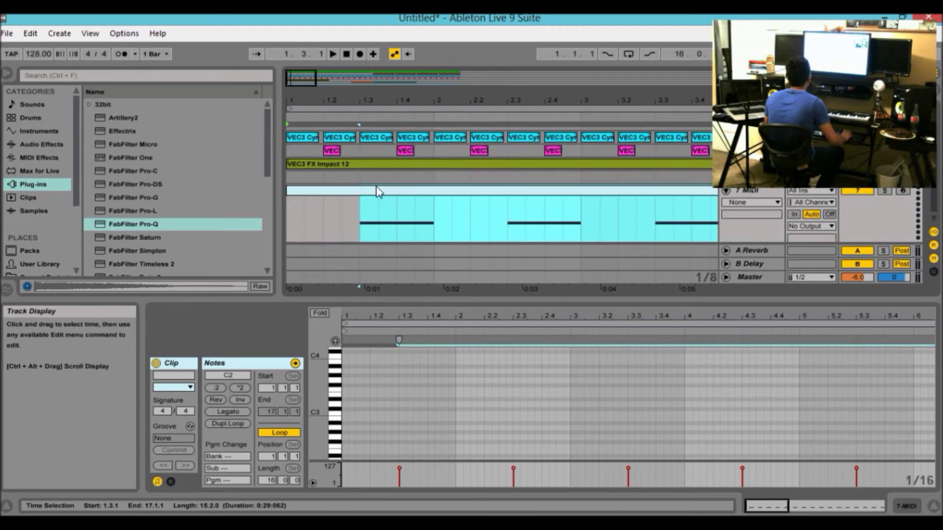
Step: Shift all C2 notes in the 7 MIDI clip earlier so the first starts at 1.1.3, and shorten each to an eighth note
scroll(375, 188, up, 3)
scroll(382, 171, down, 3)
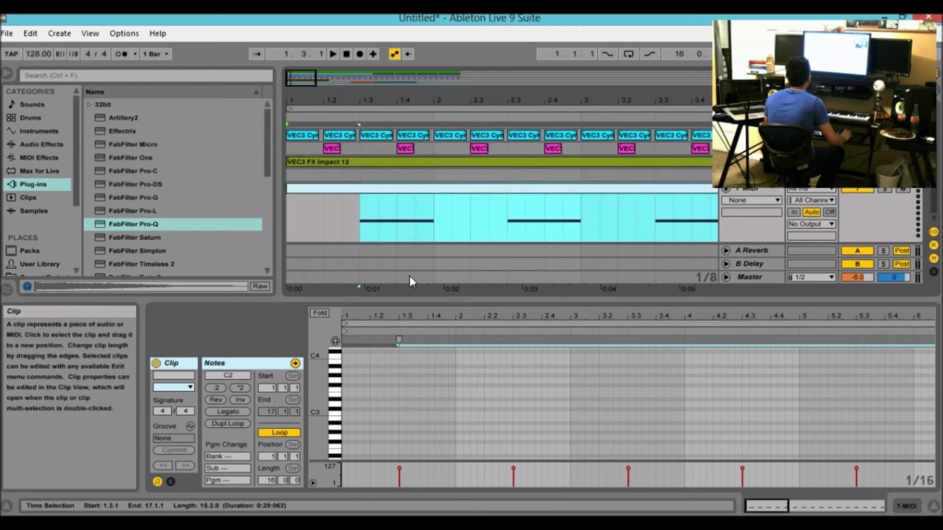
drag(322, 422, 322, 360)
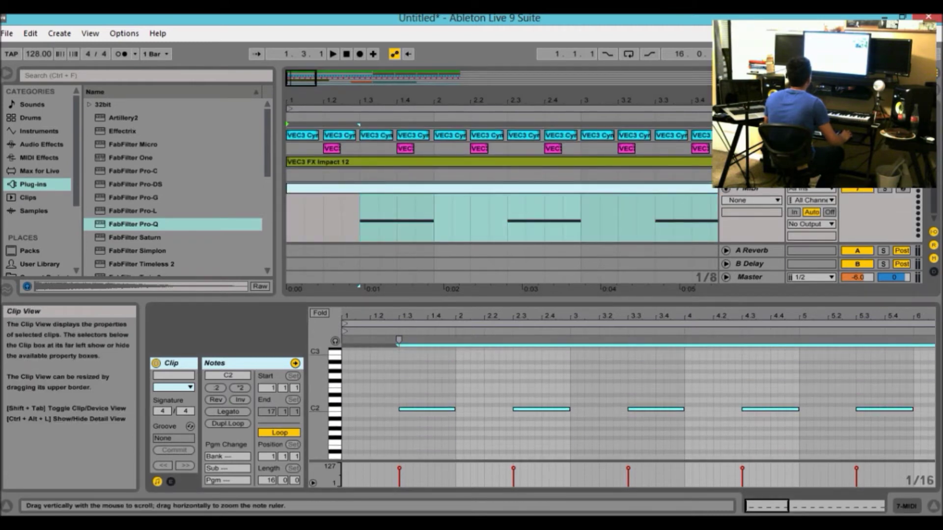
drag(419, 409, 378, 410)
scroll(363, 405, up, 2)
scroll(363, 405, up, 1)
scroll(312, 231, up, 5)
scroll(312, 232, down, 5)
scroll(350, 430, down, 2)
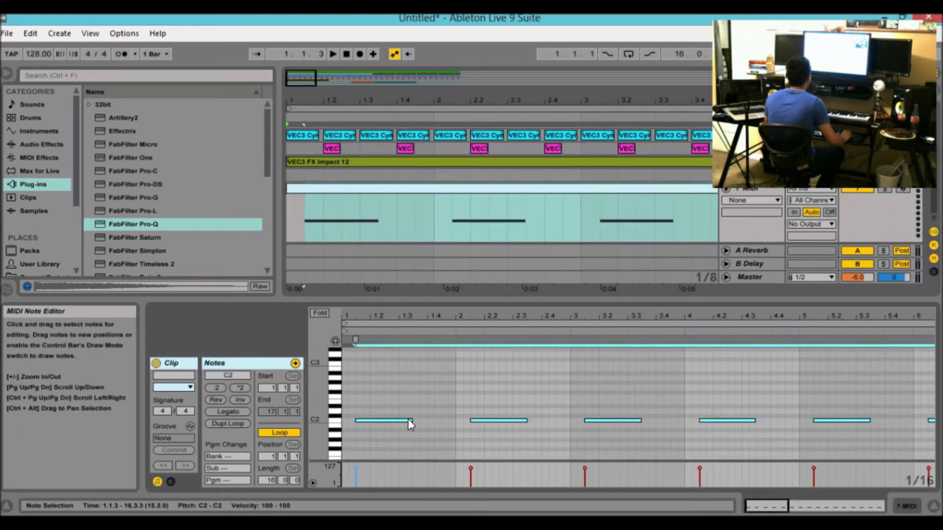
drag(411, 421, 370, 419)
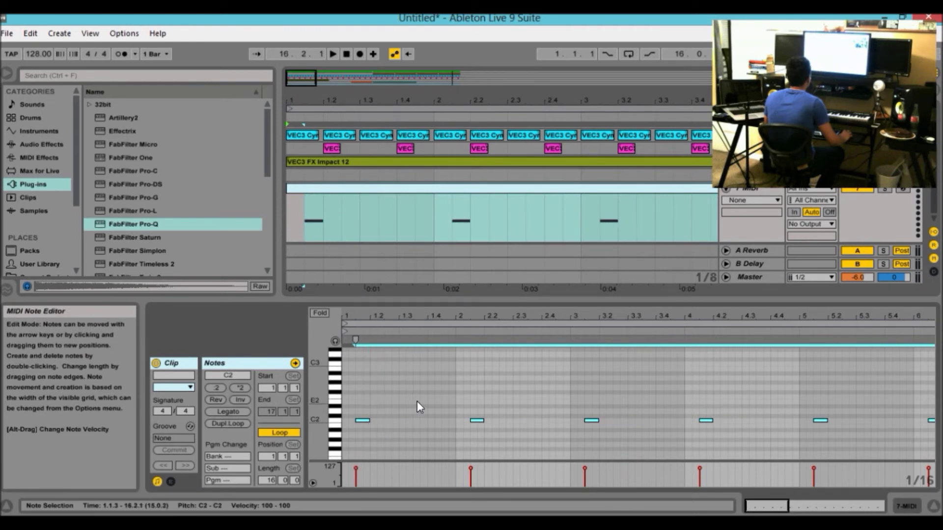
Step: Delete every C2 note from bar 2 through bar 16, keeping only the first note in bar 1
drag(458, 392, 933, 448)
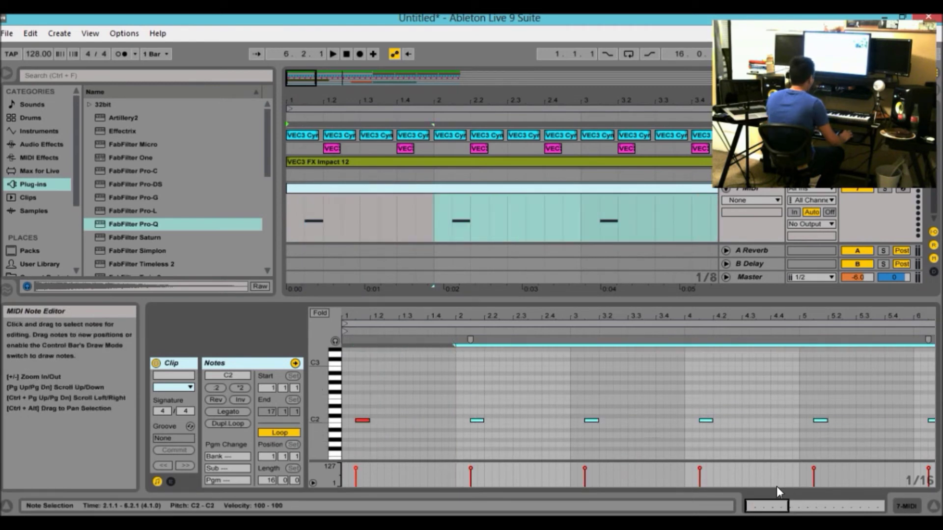
key(Delete)
drag(765, 505, 765, 451)
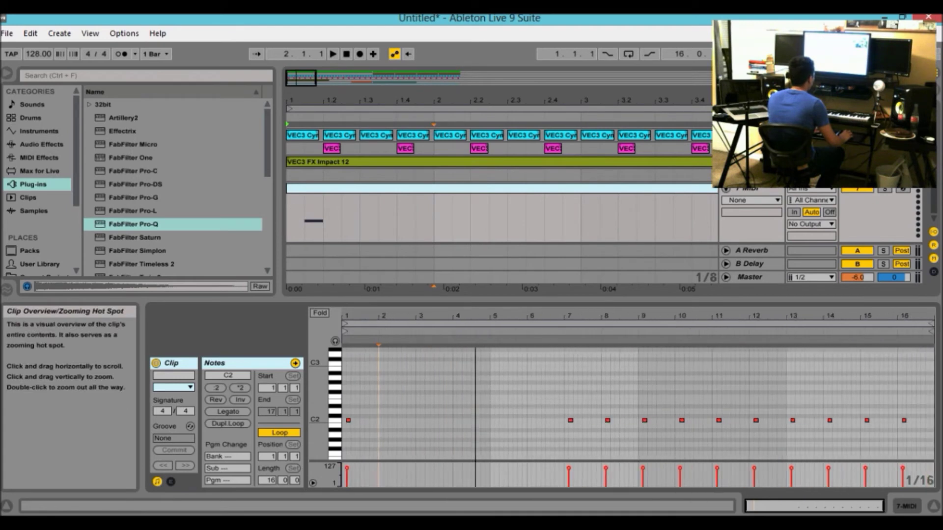
drag(551, 391, 918, 449)
key(Delete)
drag(842, 507, 766, 511)
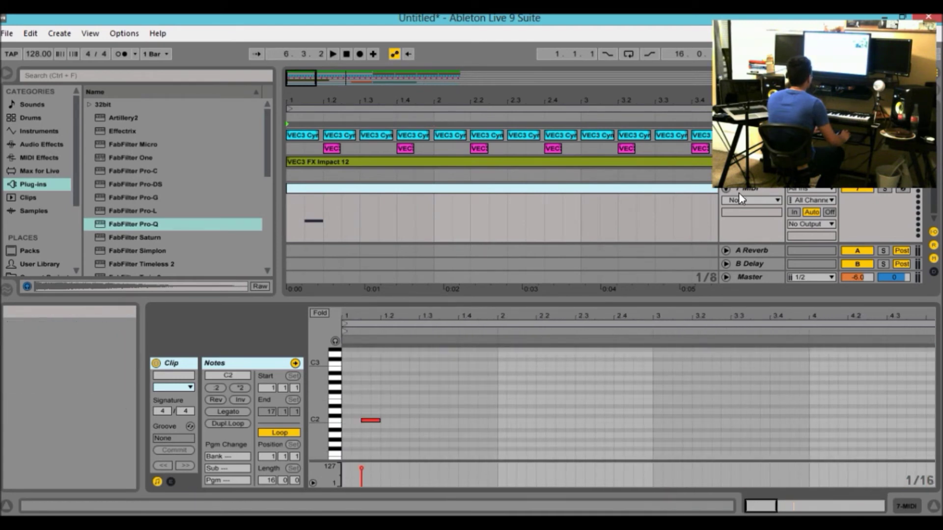
Step: Duplicate the first beat with its offbeat C2 note five times, giving one note per beat through 2.2
drag(379, 409, 334, 453)
key(ctrl+d)
key(ctrl+d)
key(ctrl+d)
key(ctrl+d)
key(ctrl+d)
scroll(412, 196, up, 1)
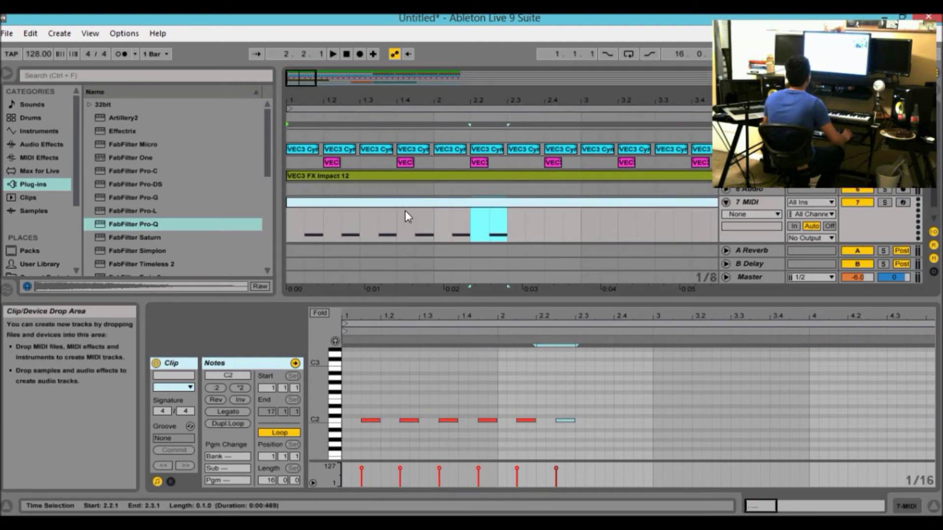
scroll(407, 227, up, 2)
scroll(380, 174, down, 3)
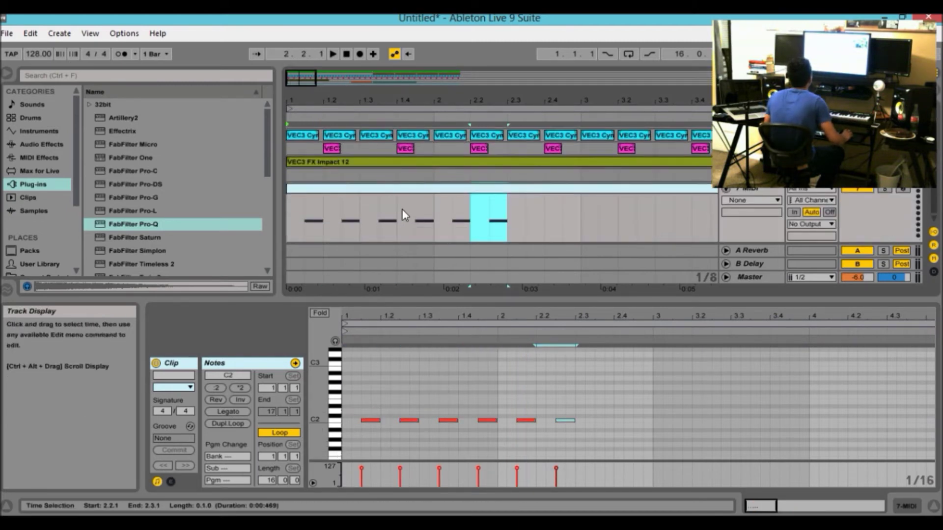
Step: Duplicate the six-note C2 group repeatedly until offbeat notes fill the clip through bar 16
drag(575, 406, 324, 440)
key(ctrl+d)
key(ctrl+d)
key(ctrl+d)
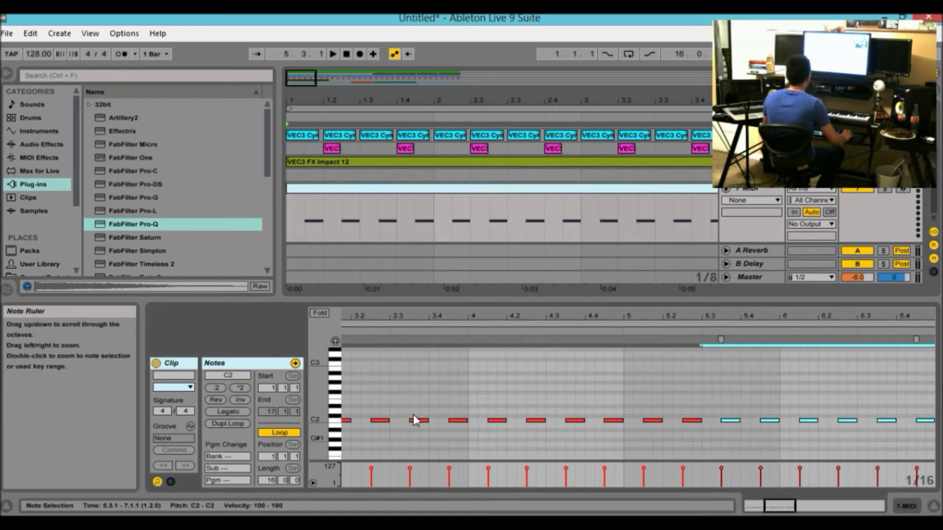
double_click(747, 509)
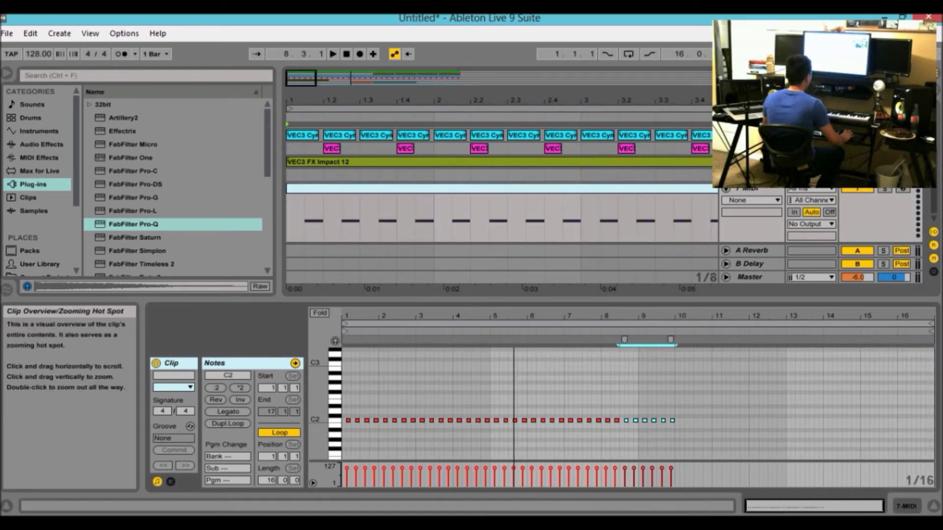
key(ctrl+d)
key(ctrl+d)
key(ctrl+d)
key(ctrl+d)
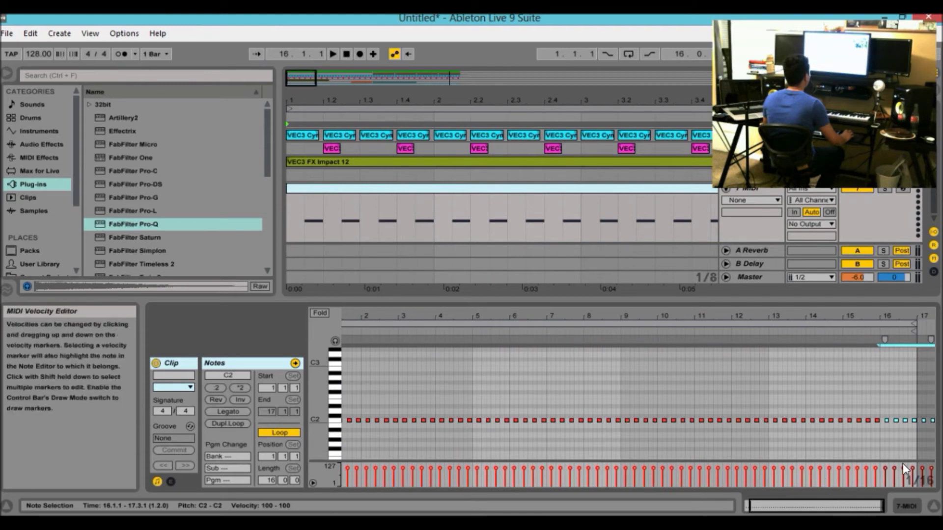
click(923, 410)
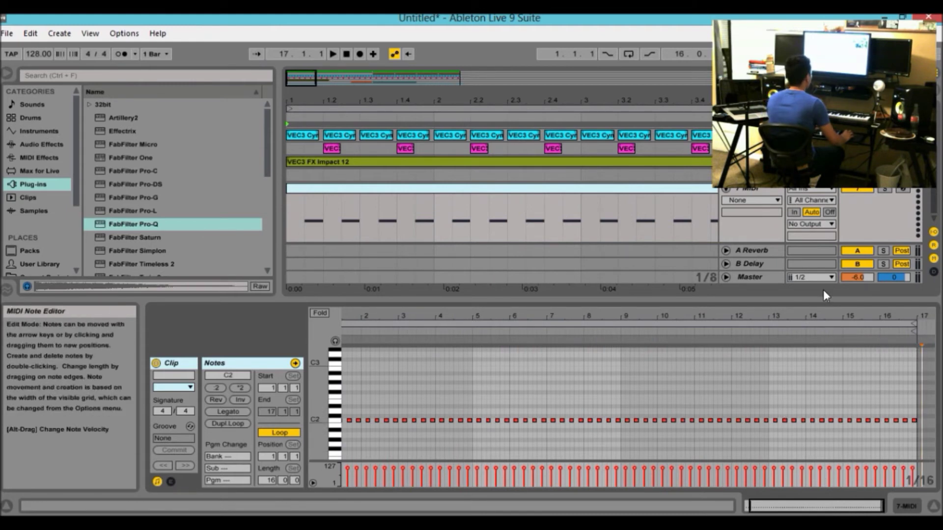
Step: Close the note editor and load the Sylenth1 instrument onto the 7 MIDI track
key(ctrl+alt+l)
drag(324, 88, 304, 69)
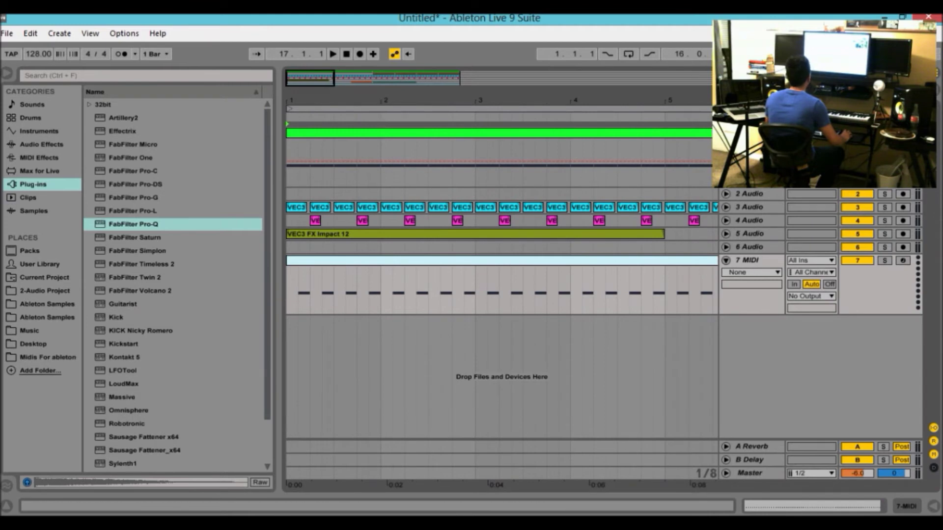
drag(341, 94, 340, 81)
scroll(130, 462, down, 2)
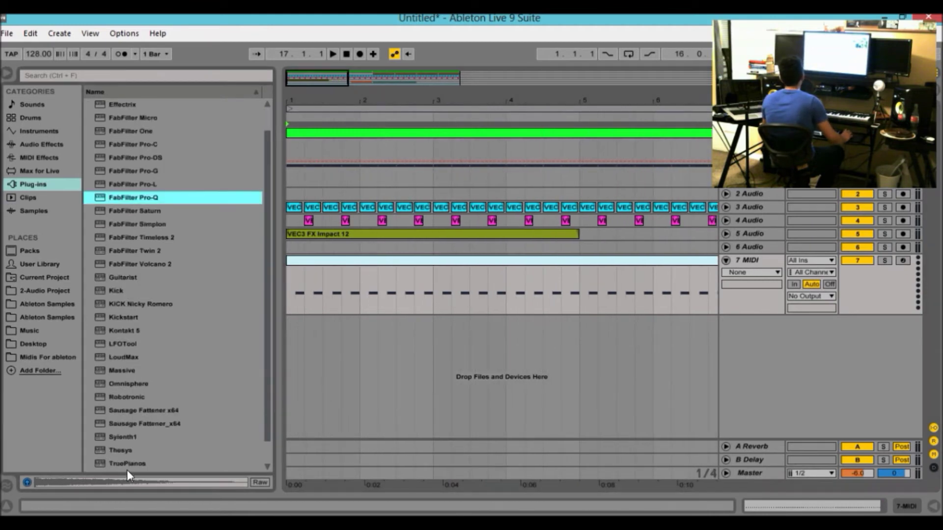
drag(114, 440, 460, 287)
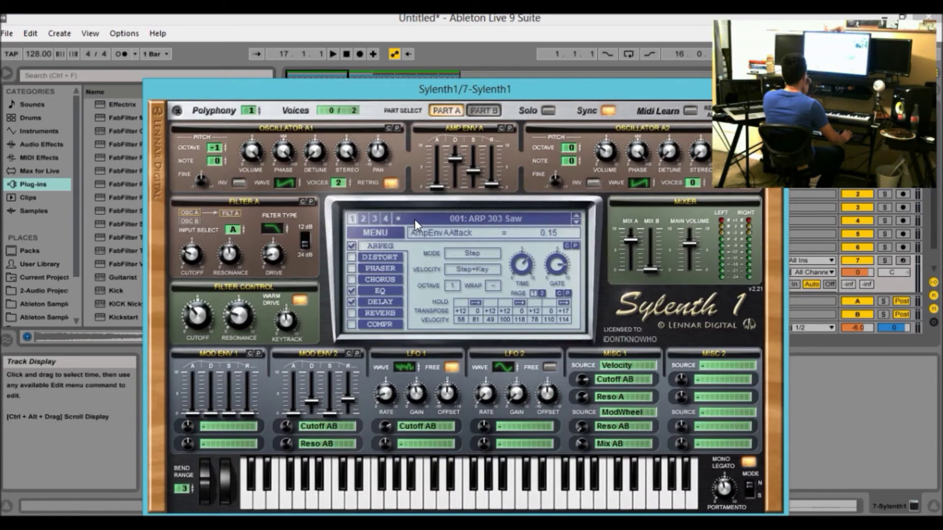
Step: Load the preset 087: BS FreeBass in Sylenth1 and close the plug-in window
click(415, 219)
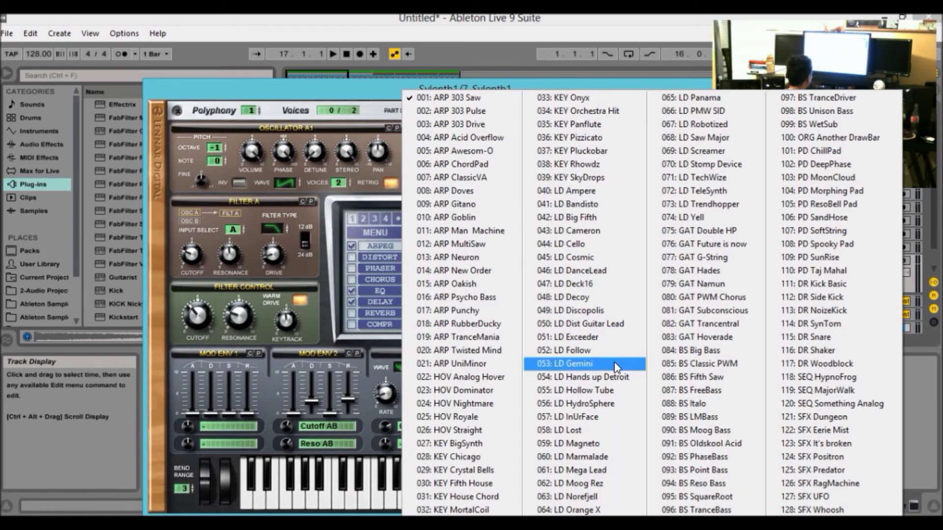
click(703, 391)
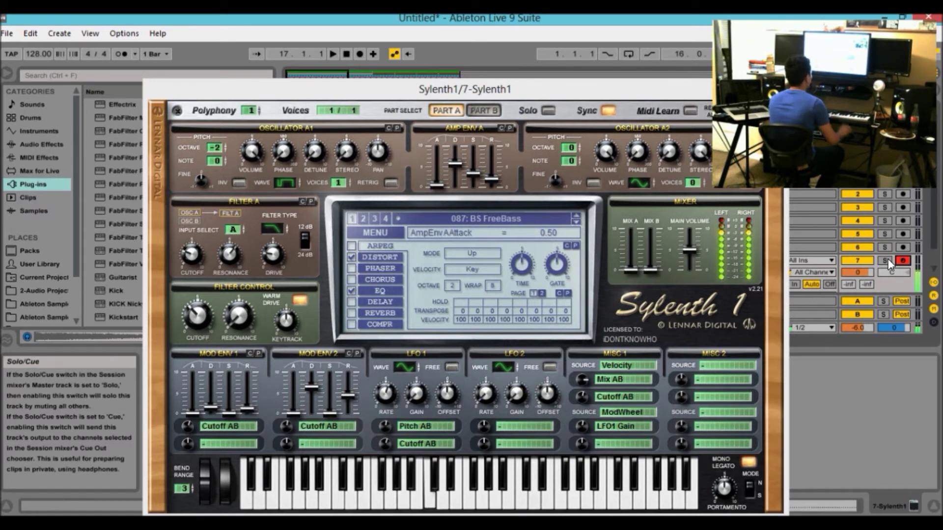
drag(620, 93, 504, 117)
click(659, 109)
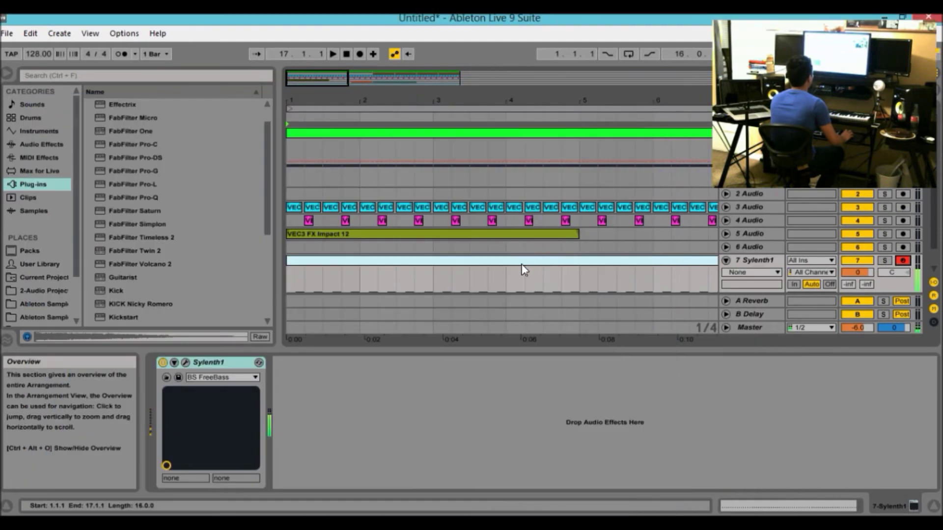
Step: Reopen the Sylenth1 clip in an enlarged note editor and transpose the visible C2 notes up an octave to C3
double_click(523, 270)
drag(493, 348, 475, 183)
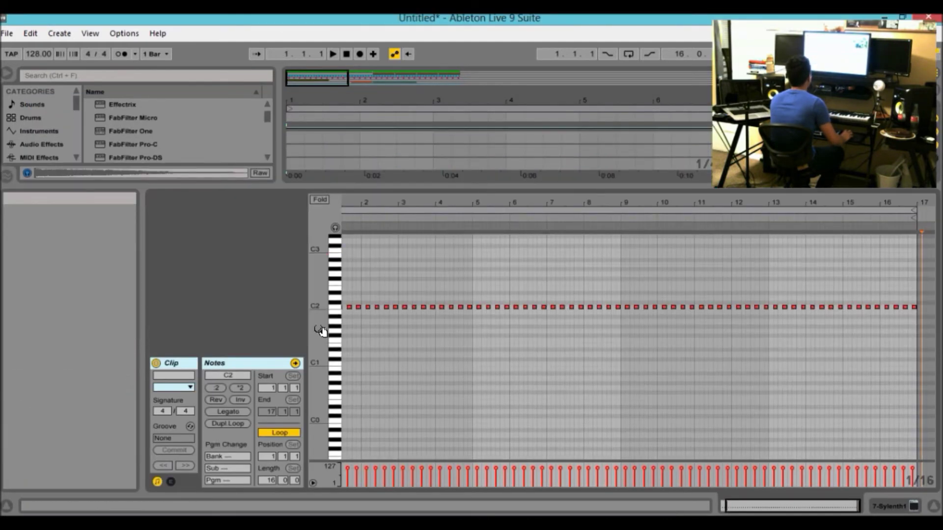
drag(344, 292, 916, 349)
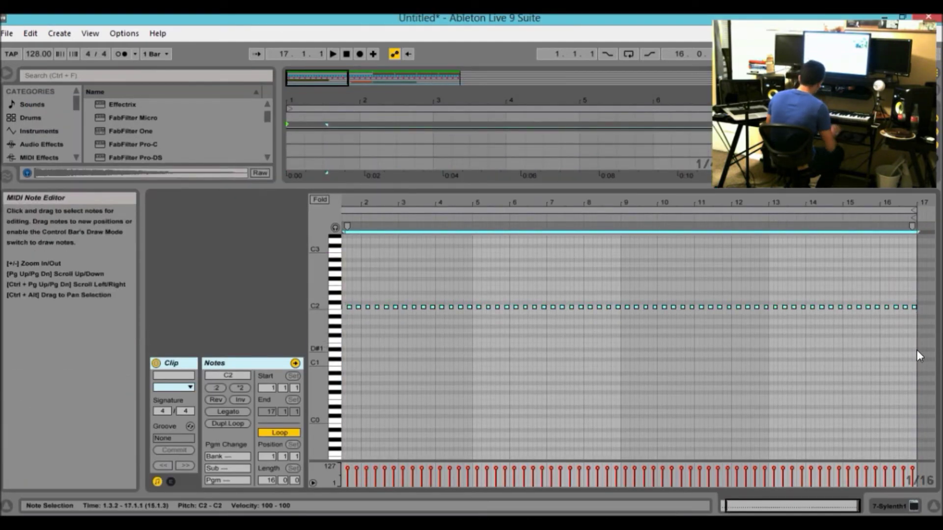
key(shift+Up)
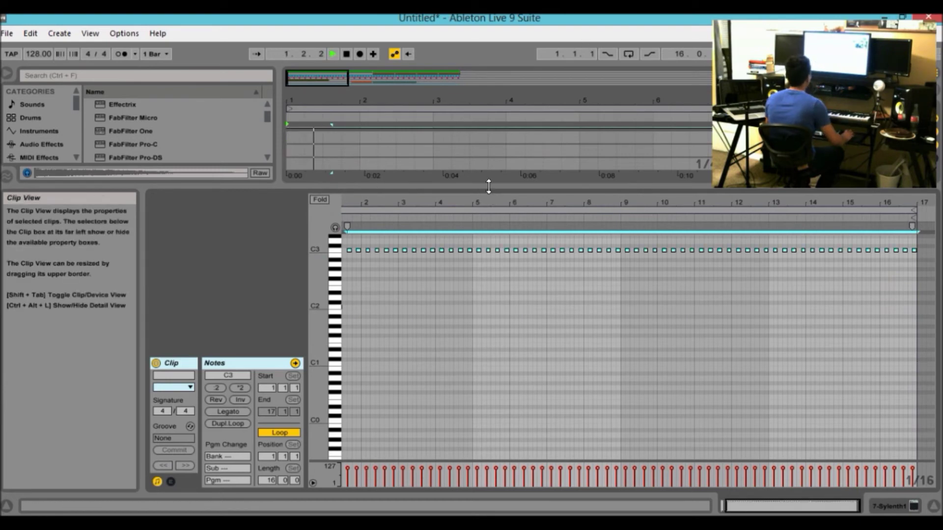
Step: Check the clip in playback and raise the two remaining C2 notes at its start to C3
key(ctrl+alt+l)
double_click(313, 261)
key(space)
key(space)
drag(452, 350, 452, 174)
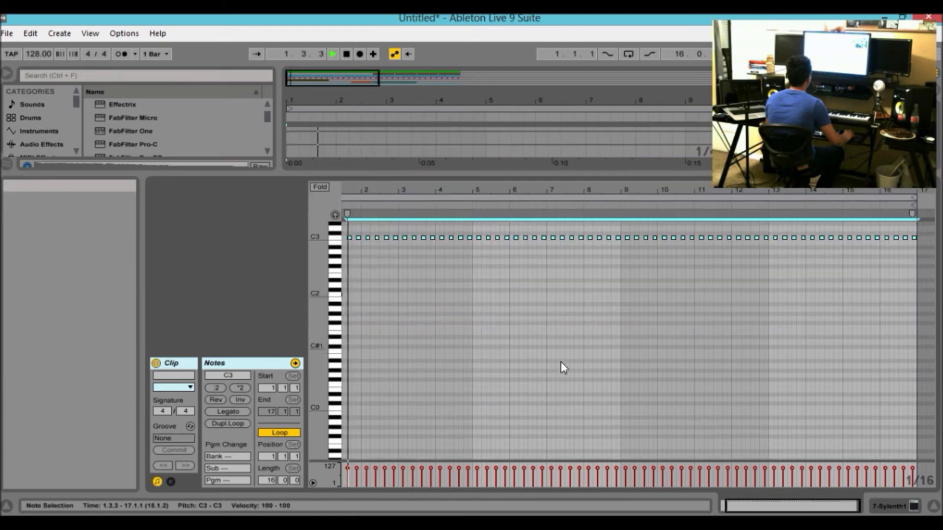
drag(370, 283, 347, 313)
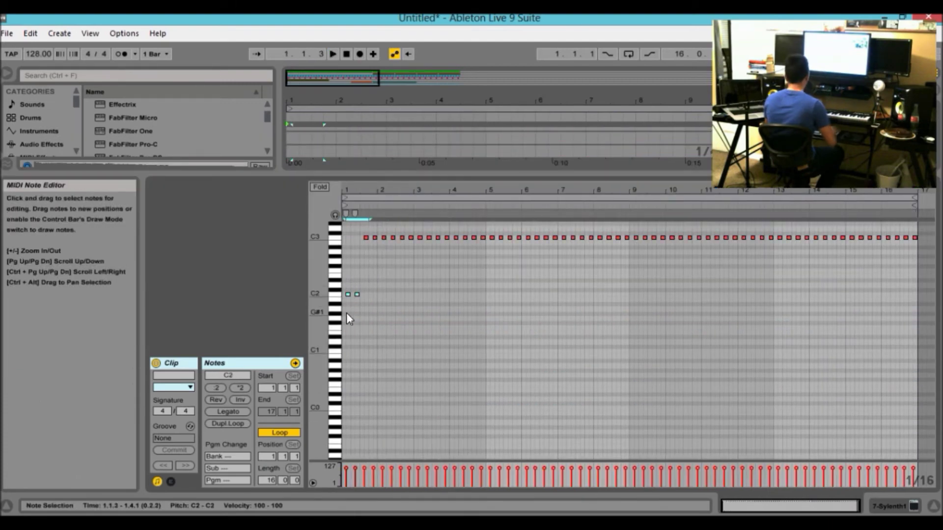
key(shift+Up)
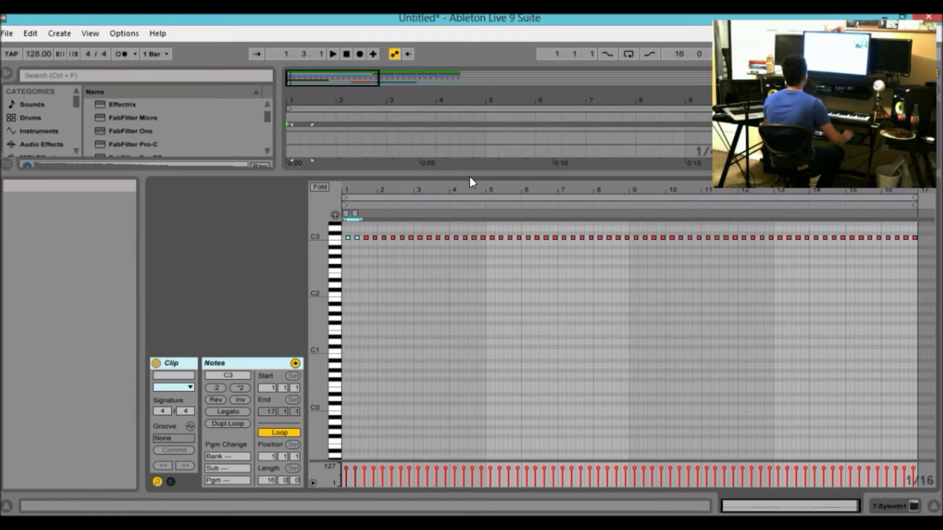
Step: Play the arrangement from the start and lower the 7 Sylenth1 track volume to -4.0 dB
key(ctrl+alt+l)
drag(337, 79, 375, 54)
key(space)
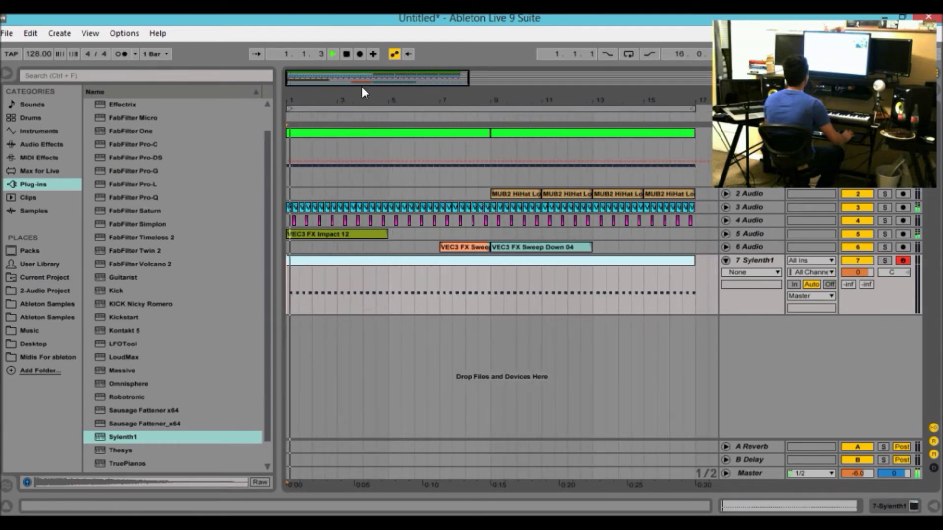
drag(362, 86, 364, 78)
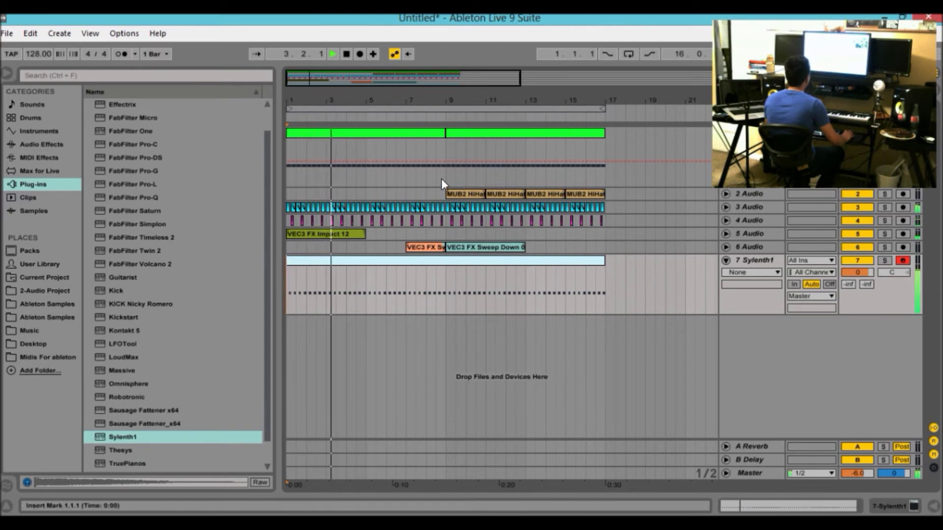
drag(857, 272, 860, 278)
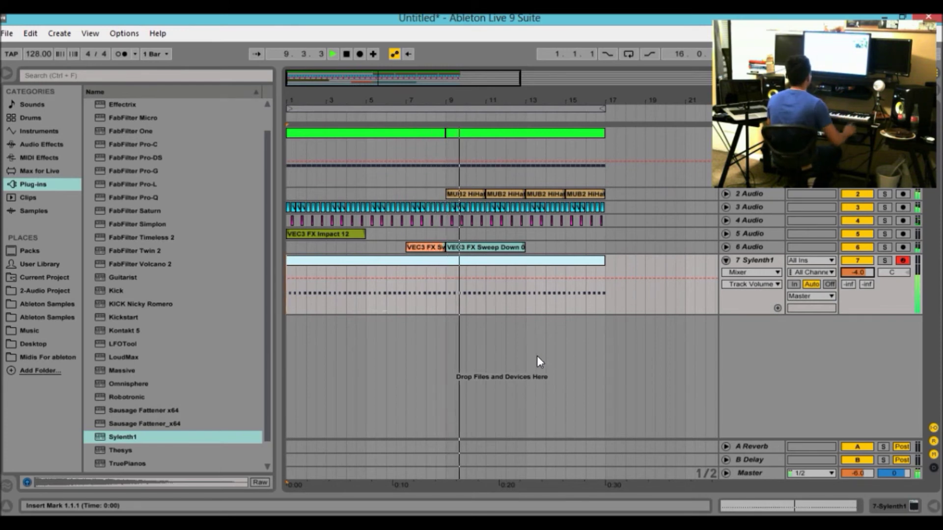
Step: Trim the Sylenth1 clip so it starts at bar 9, and play the arrangement again from the beginning
drag(291, 257, 448, 272)
key(space)
key(space)
click(350, 54)
click(350, 55)
key(space)
drag(487, 100, 488, 120)
drag(549, 120, 499, 106)
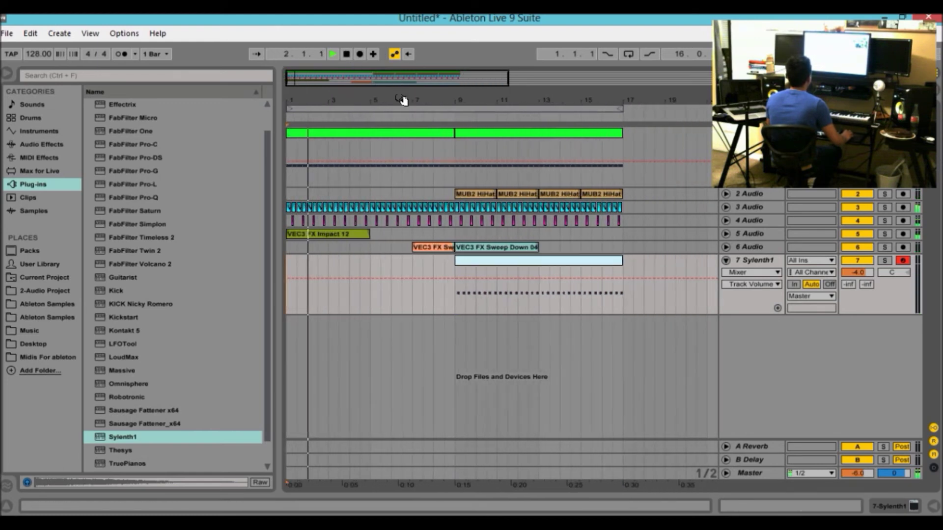
Step: Stop playback and fold the 7 Sylenth1 track
click(650, 139)
key(space)
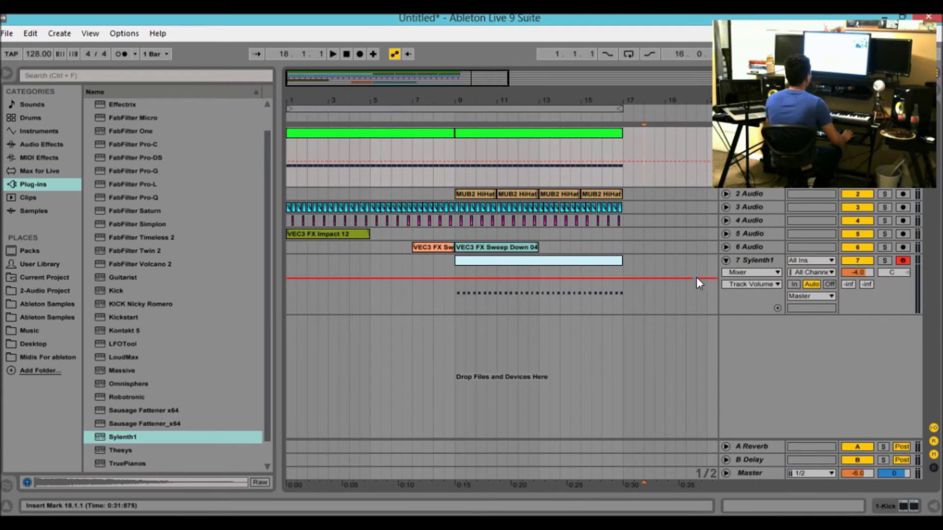
click(725, 261)
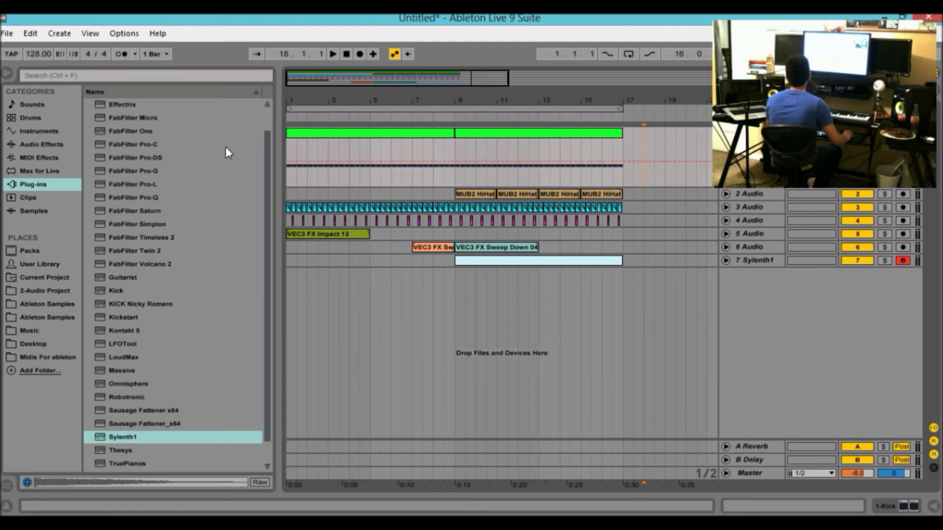
Step: Place the insert marker at bar 9, add Auto Filter to the kick track and set it to high-pass
drag(269, 179, 264, 118)
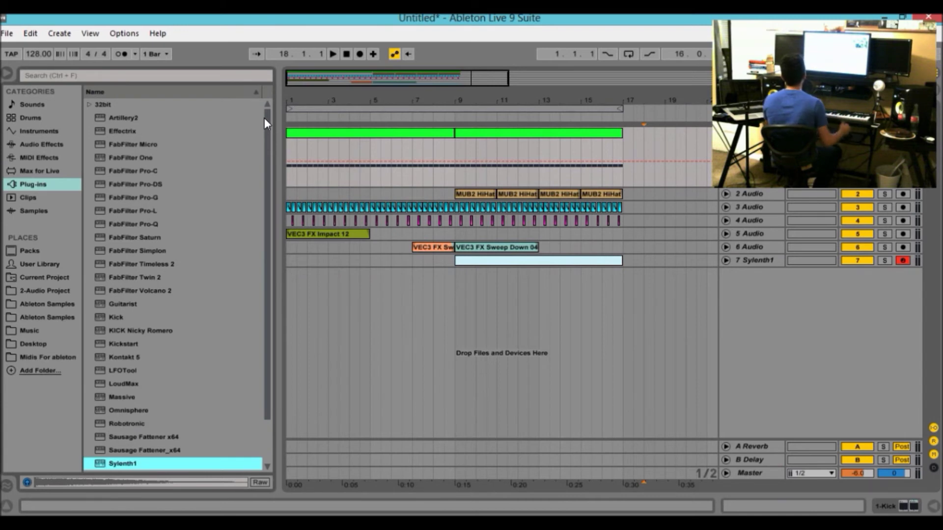
click(452, 149)
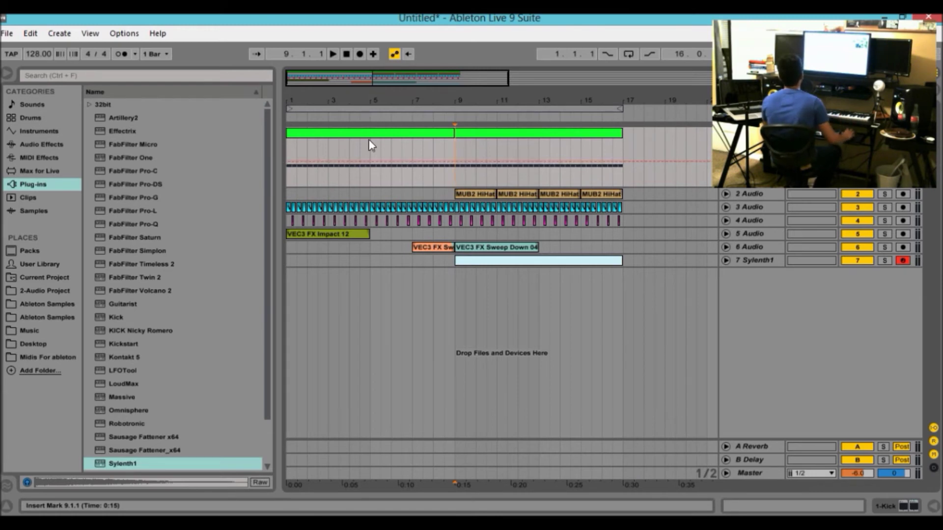
click(42, 144)
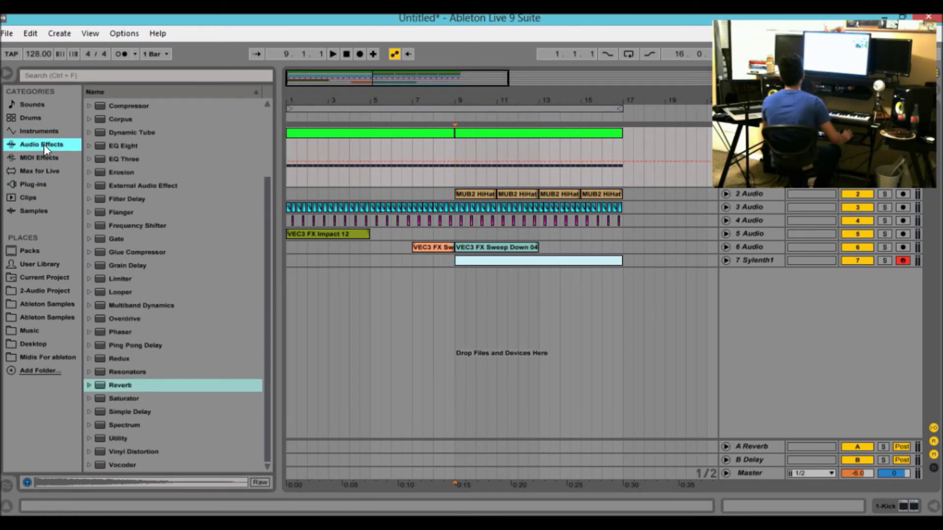
scroll(140, 133, up, 3)
drag(134, 132, 378, 175)
click(456, 444)
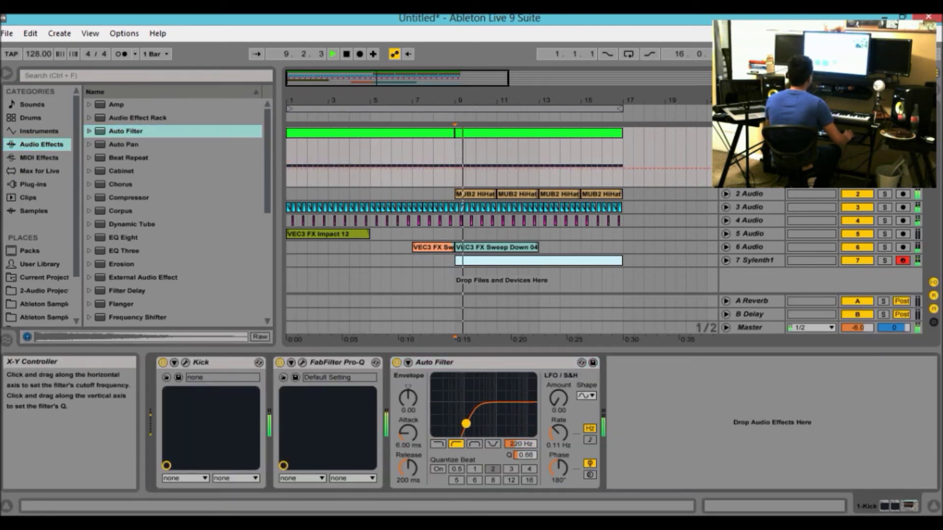
Step: Play the arrangement from the start and lower the kick's Auto Filter cutoff to about 85 Hz with a Q of 0.62
double_click(346, 53)
key(space)
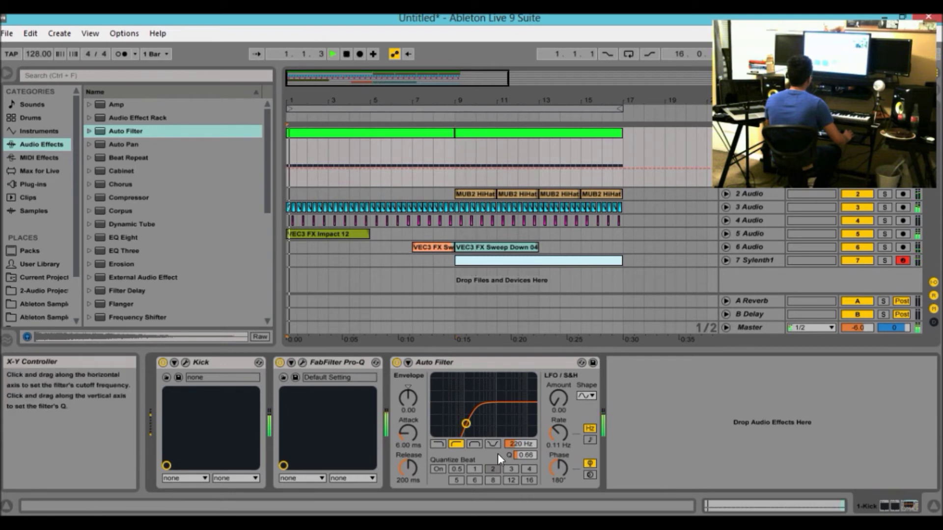
mouse_move(468, 423)
mouse_down()
mouse_move(435, 423)
mouse_move(450, 424)
mouse_up()
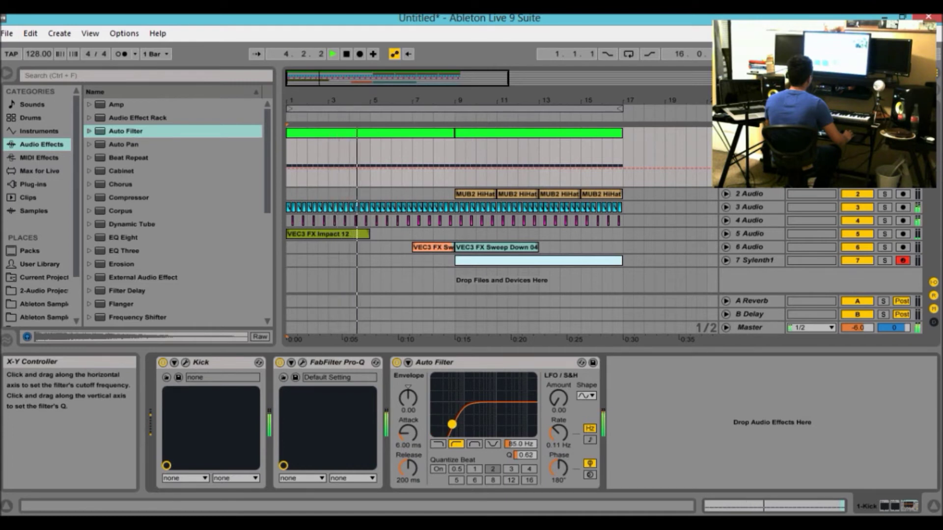
Step: Show the Auto Filter frequency automation on the kick track, drop it to about 26 Hz from bar 9, and play that section
right_click(518, 446)
click(545, 449)
click(454, 176)
mouse_move(461, 176)
mouse_down()
mouse_move(455, 147)
mouse_move(459, 186)
mouse_up()
click(459, 164)
key(space)
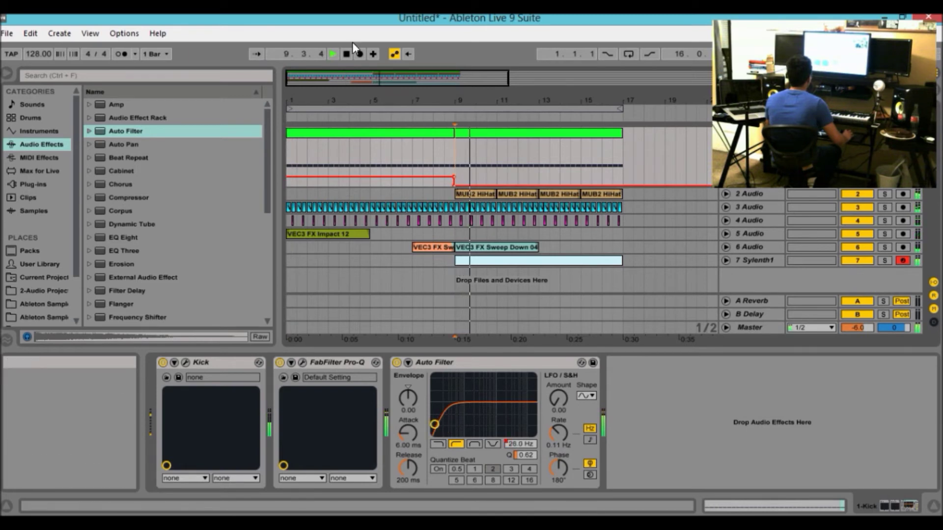
Step: Move the upper breakpoint of the kick's filter automation exactly onto bar 9 at 86.9 Hz, and hide the device view
double_click(347, 54)
key(space)
key(space)
drag(391, 84, 374, 115)
drag(422, 202, 493, 262)
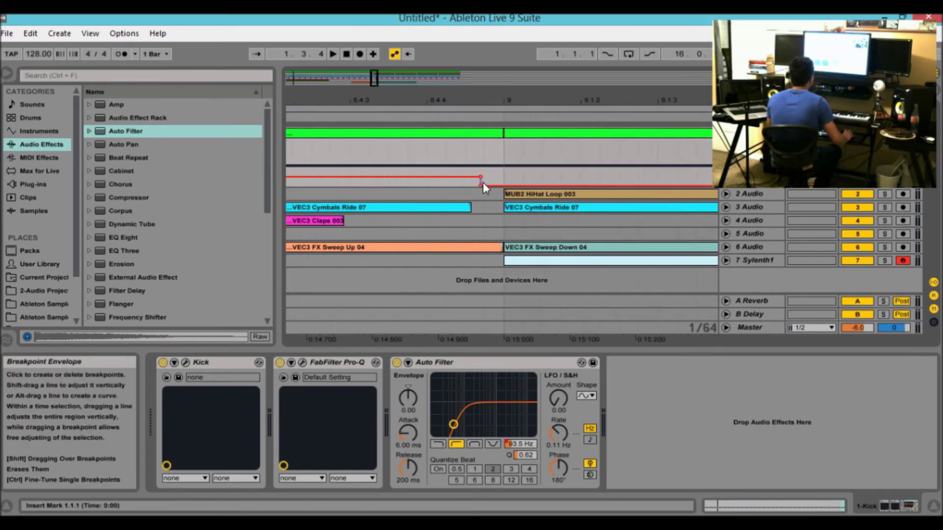
drag(481, 184, 503, 178)
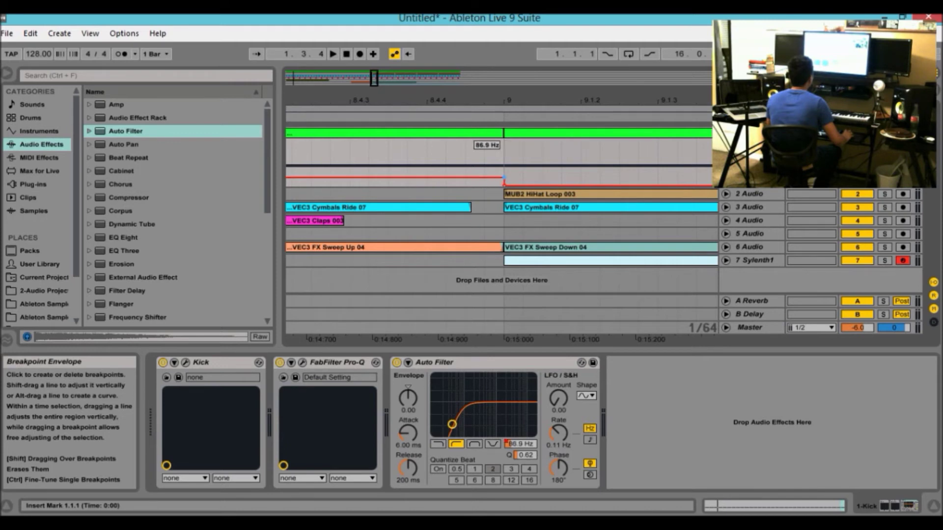
click(377, 78)
drag(375, 78, 375, 41)
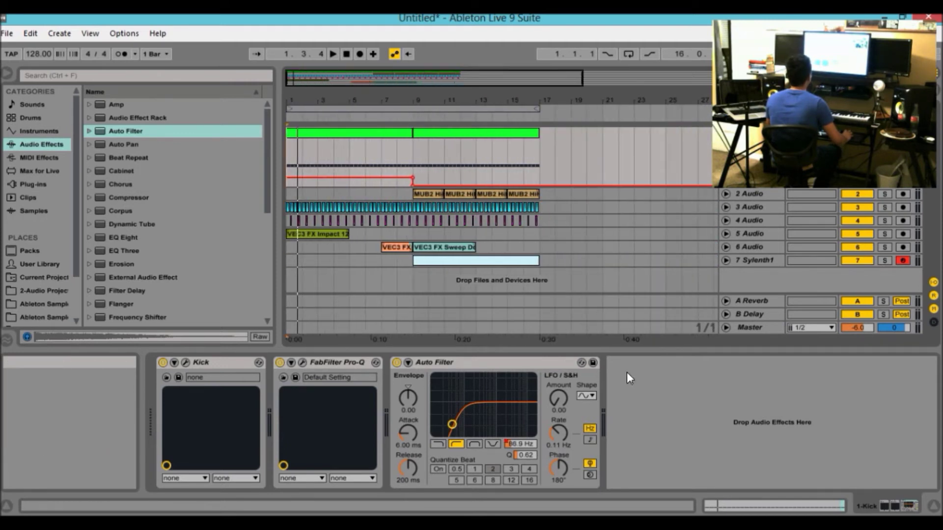
drag(637, 347, 638, 491)
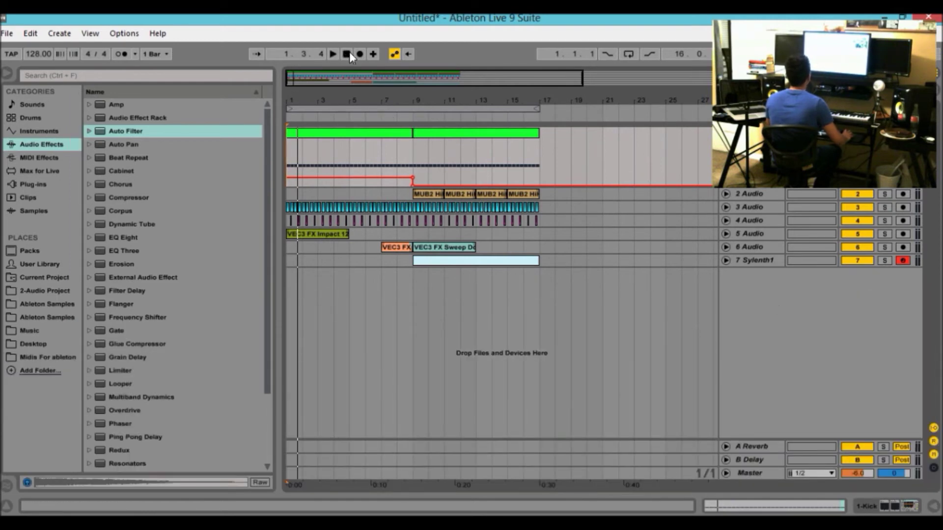
Step: Play the arrangement from the start into bar 16 to check the filtered kick and the bar 9 drop
click(429, 194)
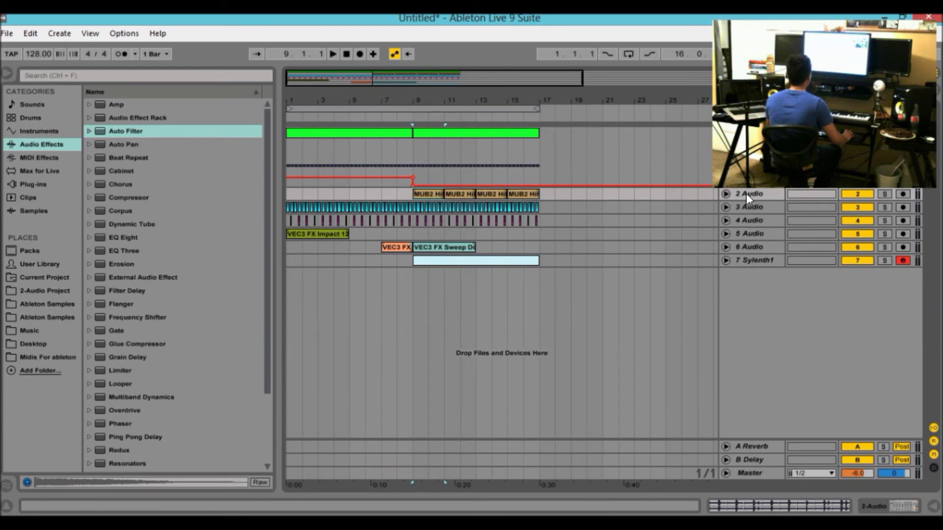
click(449, 262)
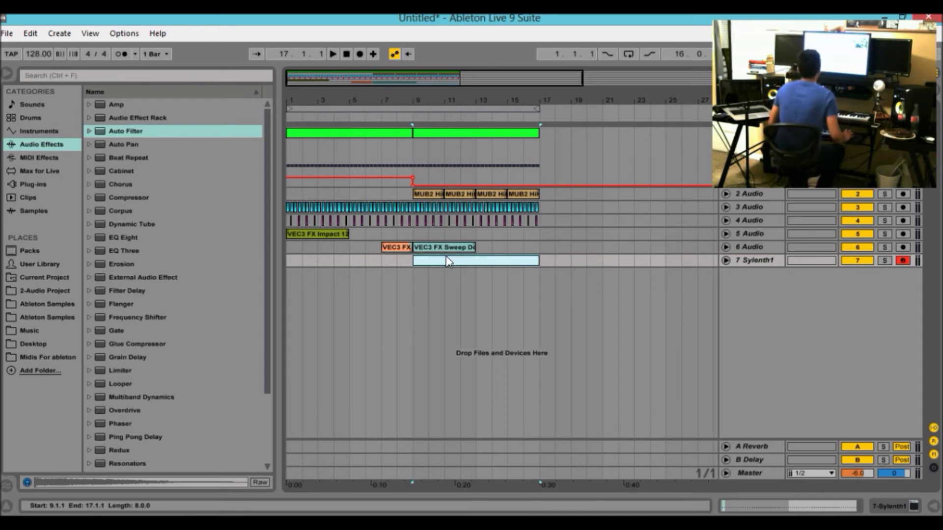
click(346, 54)
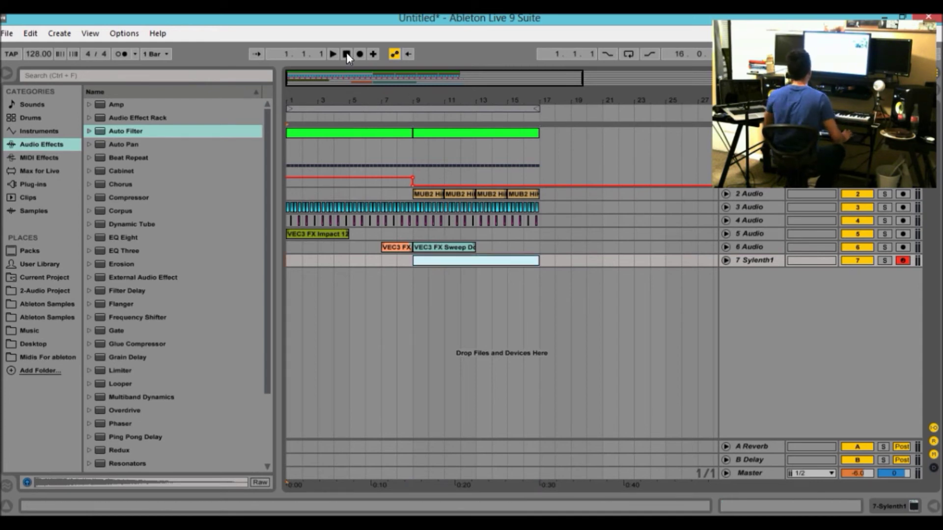
key(space)
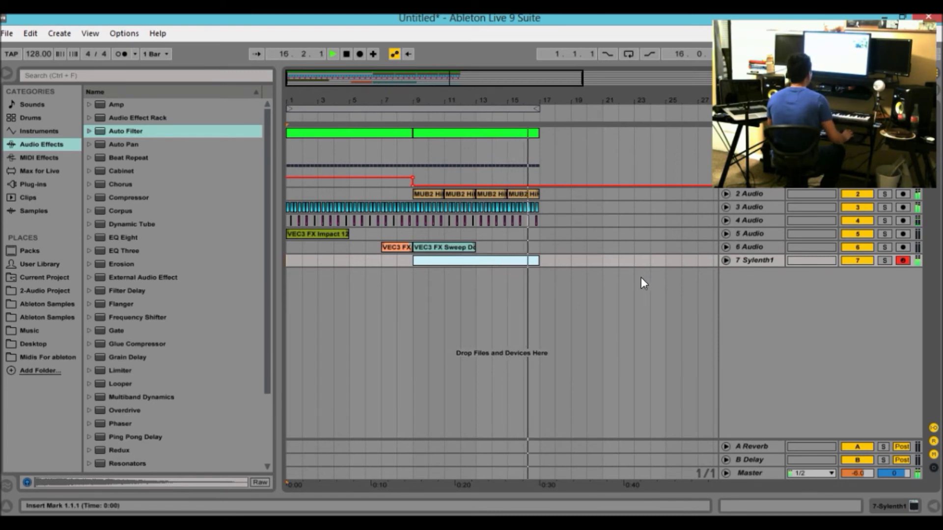
key(space)
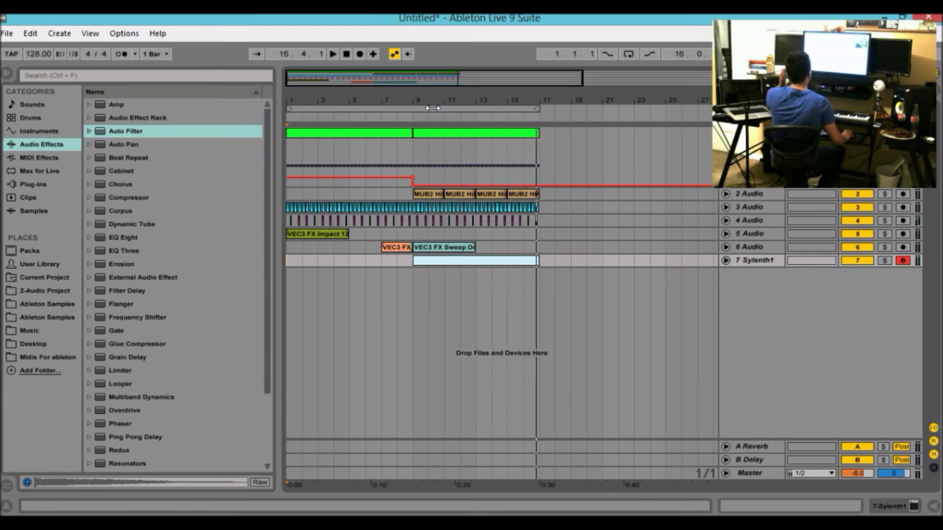
Step: Play the opening two bars, stop, and unfold tracks 2 Audio through 7 Sylenth1
drag(429, 84, 376, 100)
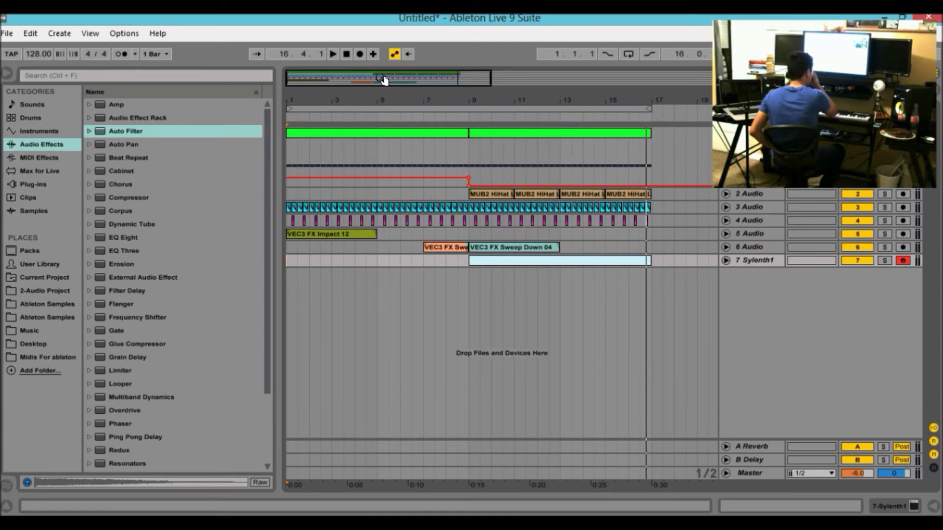
drag(376, 99, 395, 101)
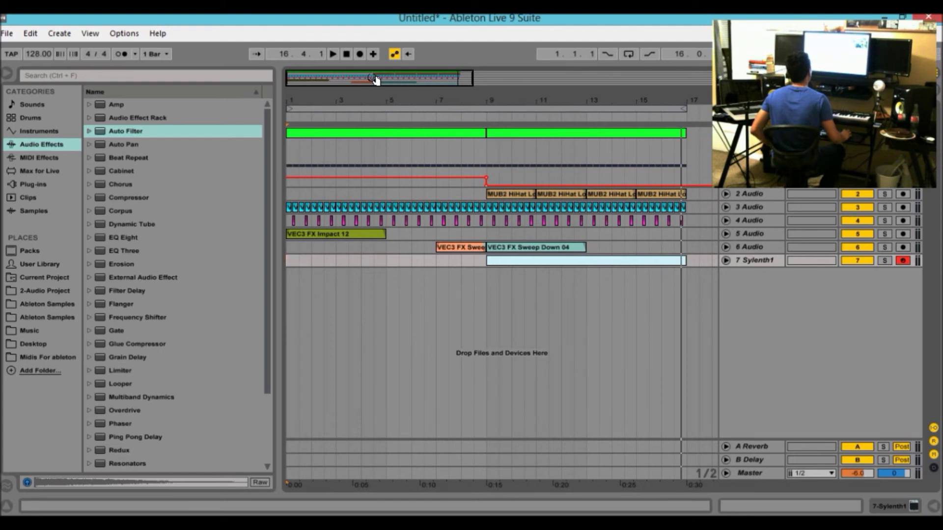
key(space)
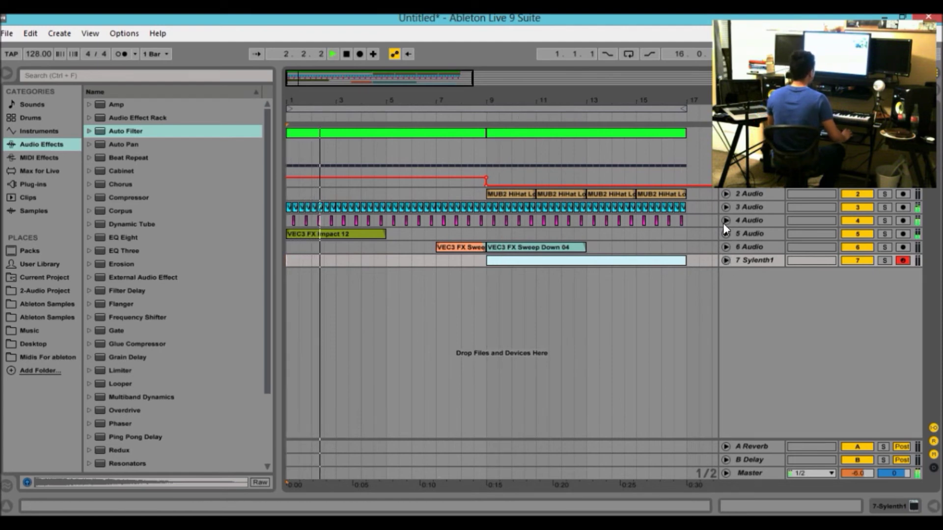
click(726, 194)
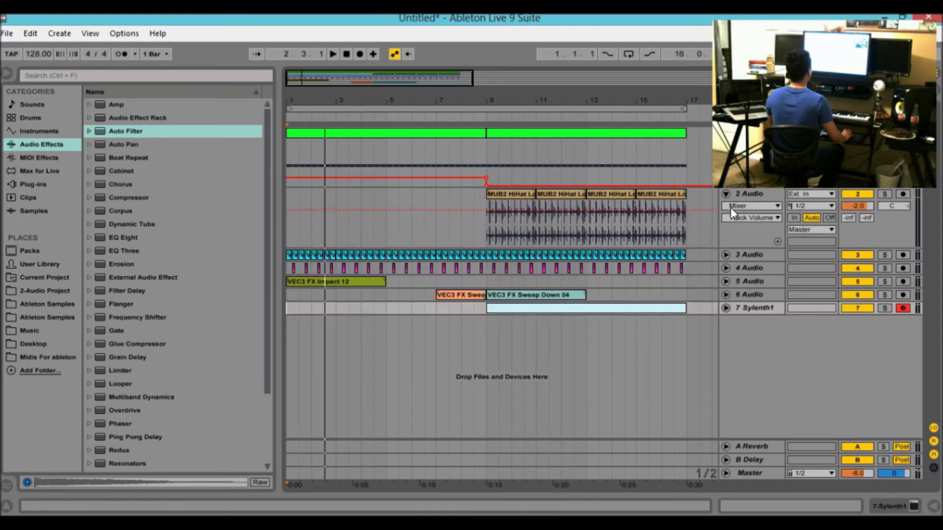
click(726, 254)
click(726, 315)
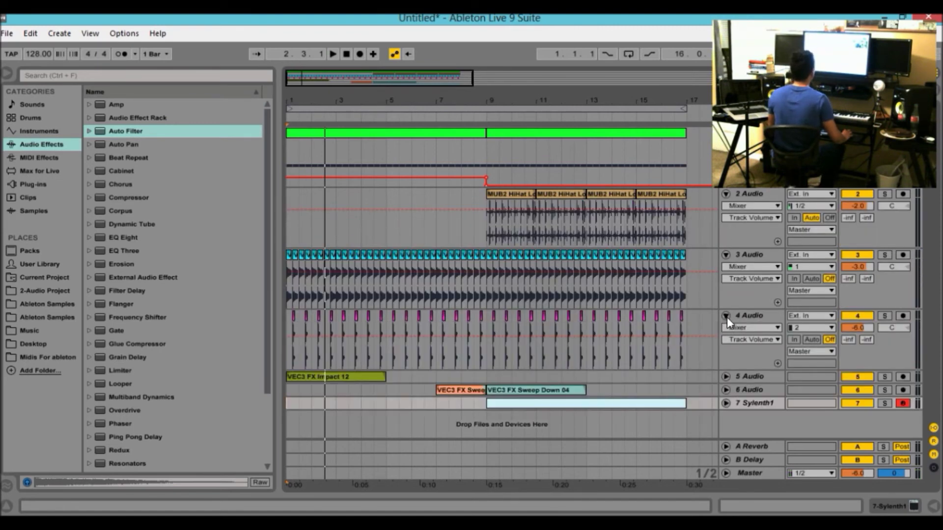
click(726, 376)
click(726, 417)
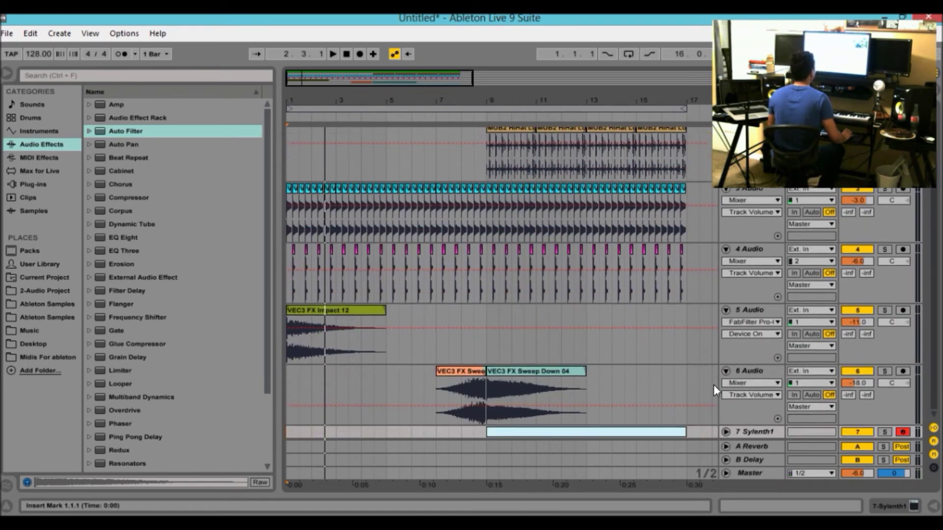
click(726, 434)
scroll(650, 253, up, 5)
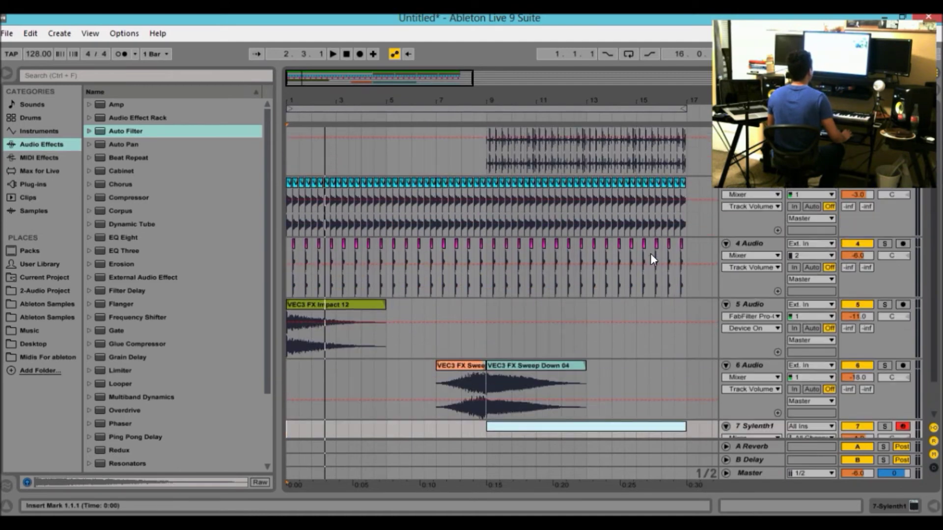
Step: Open the 2 Audio track's device chain and switch off its Cymbal EQ 1
click(706, 145)
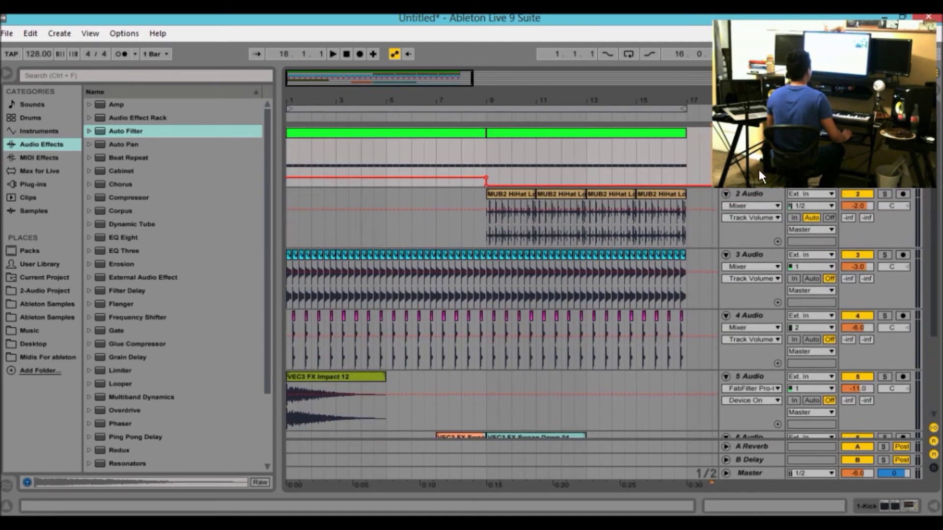
double_click(756, 194)
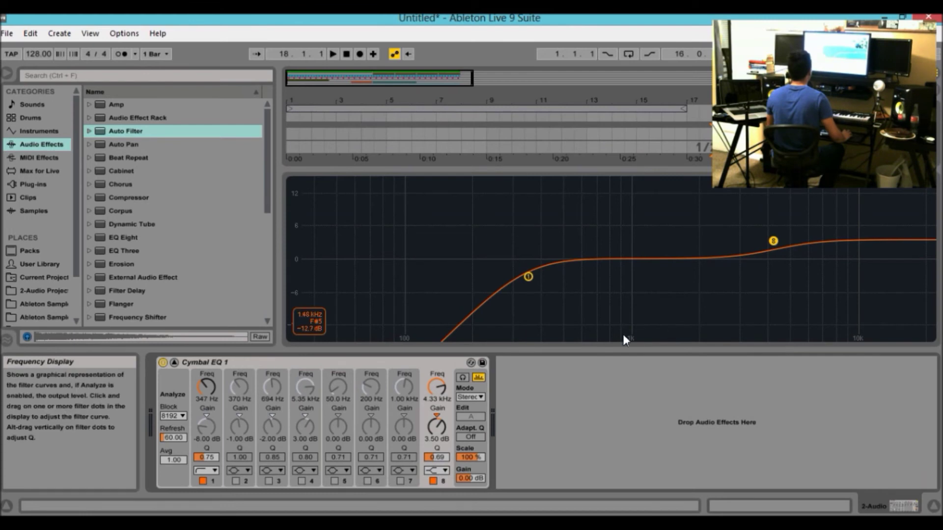
key(Tab)
drag(559, 350, 559, 472)
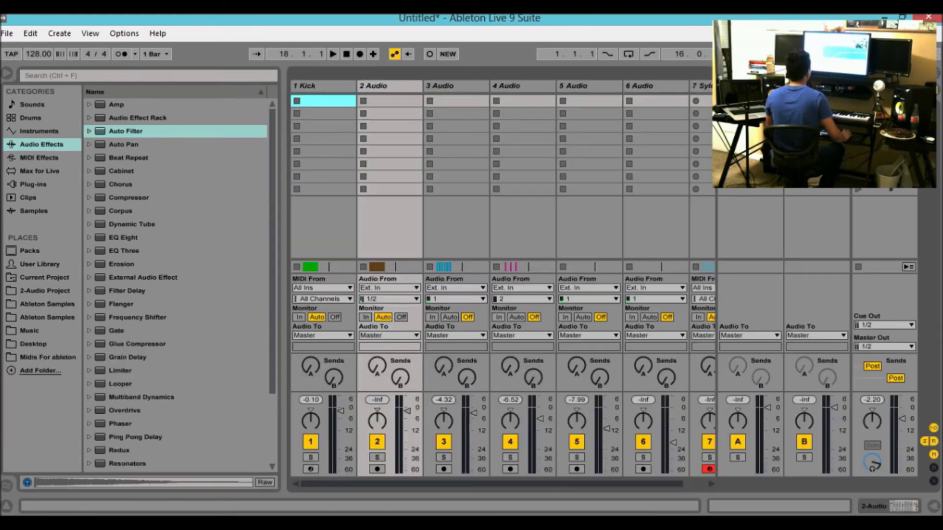
key(Tab)
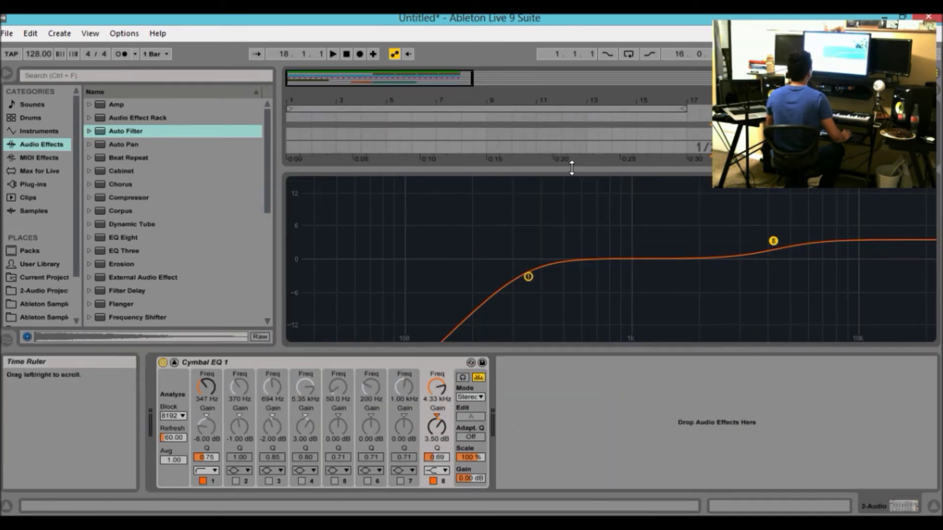
click(163, 364)
Step: Switch off the Reverb and Hat EQ 1 devices on the 3 Audio track
click(750, 254)
click(186, 363)
click(873, 506)
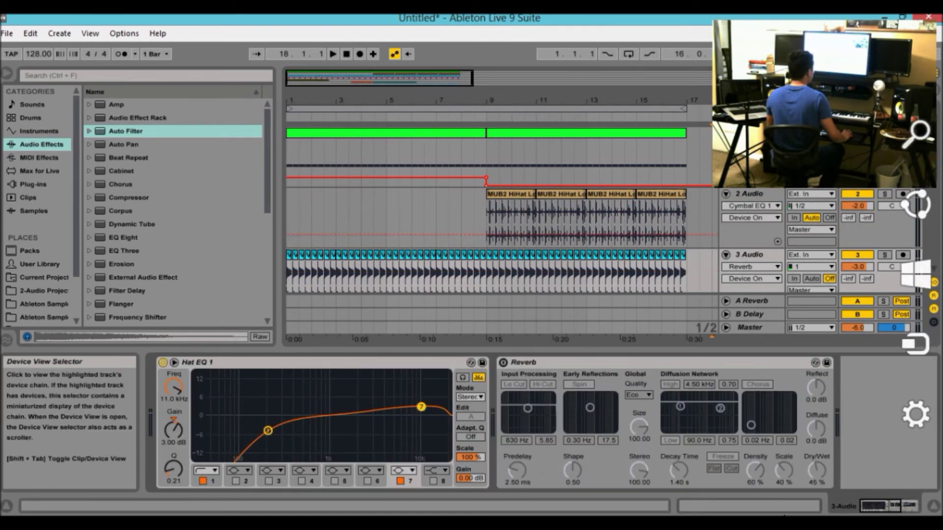
click(162, 363)
Step: Switch off the FabFilter Pro-Q and Reverb devices on the 4 Audio track
scroll(753, 254, down, 3)
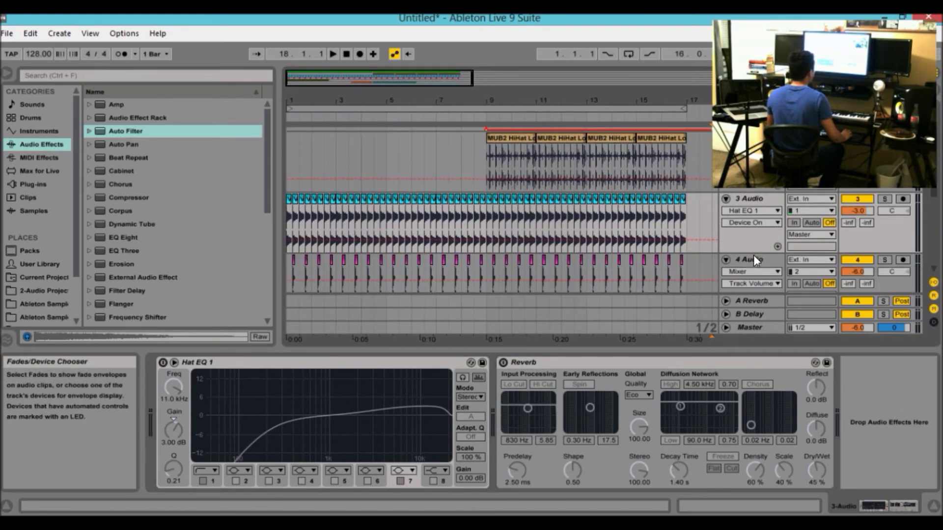
click(753, 255)
click(508, 363)
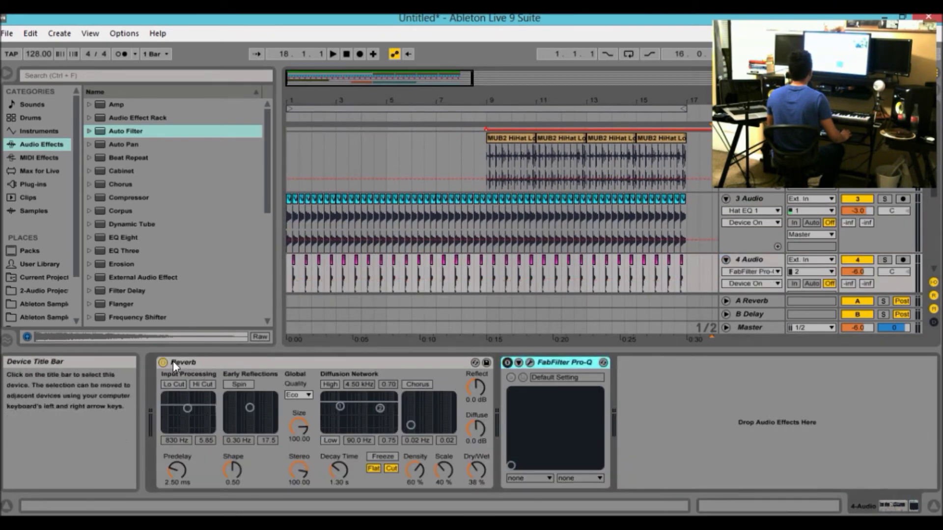
click(163, 362)
Step: Switch off FabFilter Pro-Q on both the 5 Audio and 6 Audio effect tracks
scroll(732, 244, down, 2)
scroll(736, 248, down, 1)
click(753, 254)
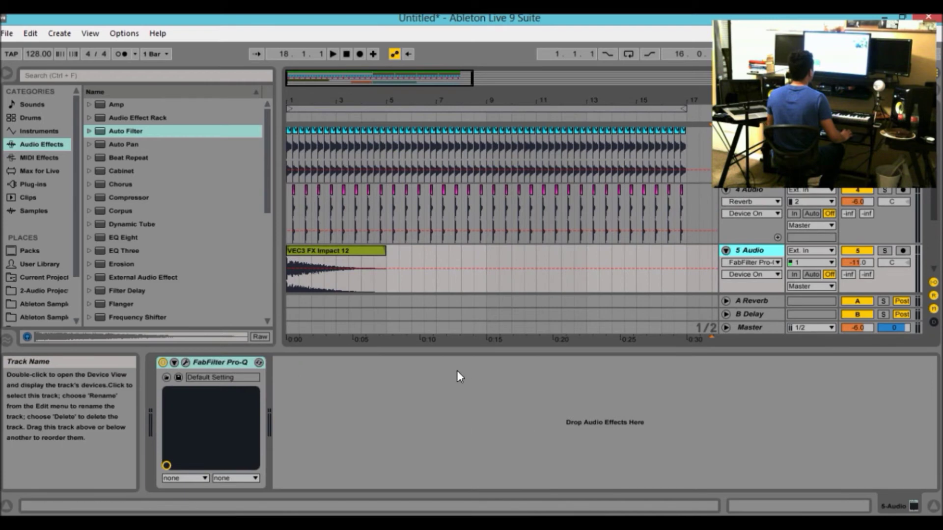
click(163, 362)
scroll(527, 245, down, 4)
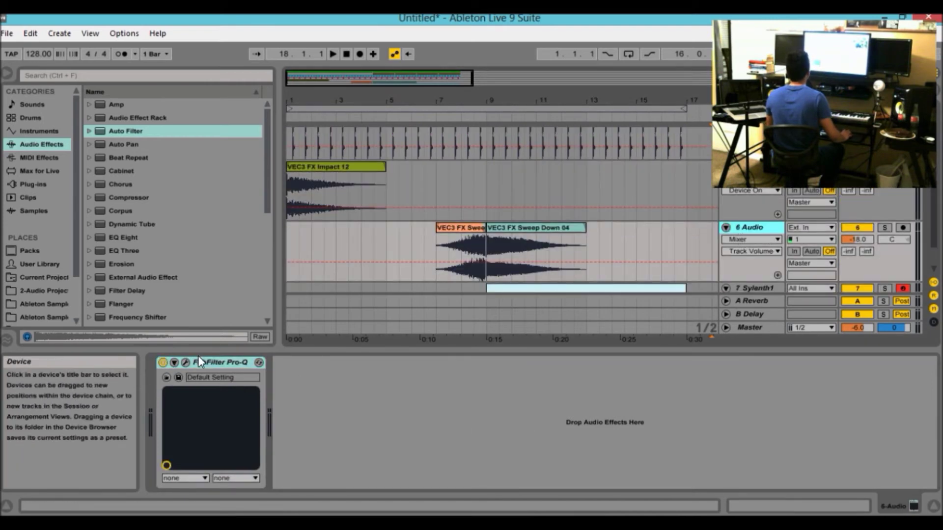
click(163, 363)
Step: Switch off the Sylenth1 device on the 7 Sylenth1 track and hide the device view
scroll(632, 266, down, 1)
click(753, 262)
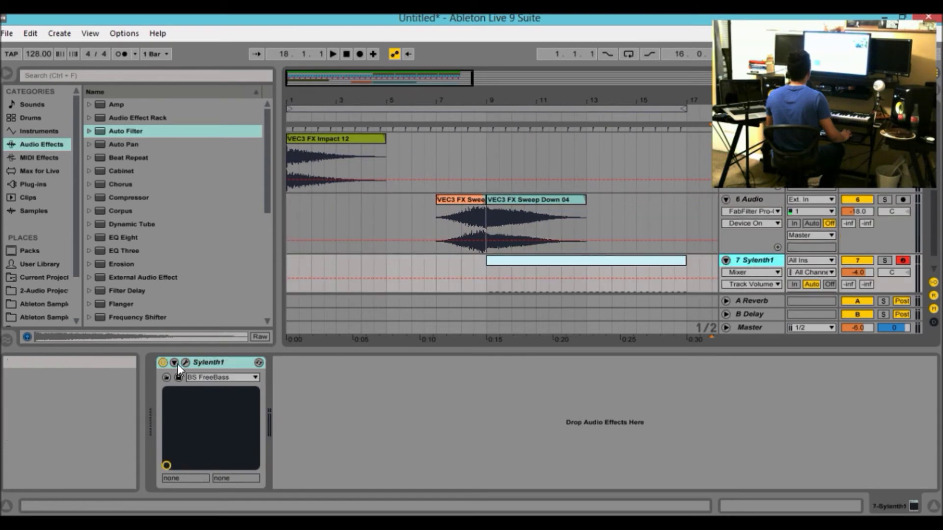
drag(421, 350, 423, 427)
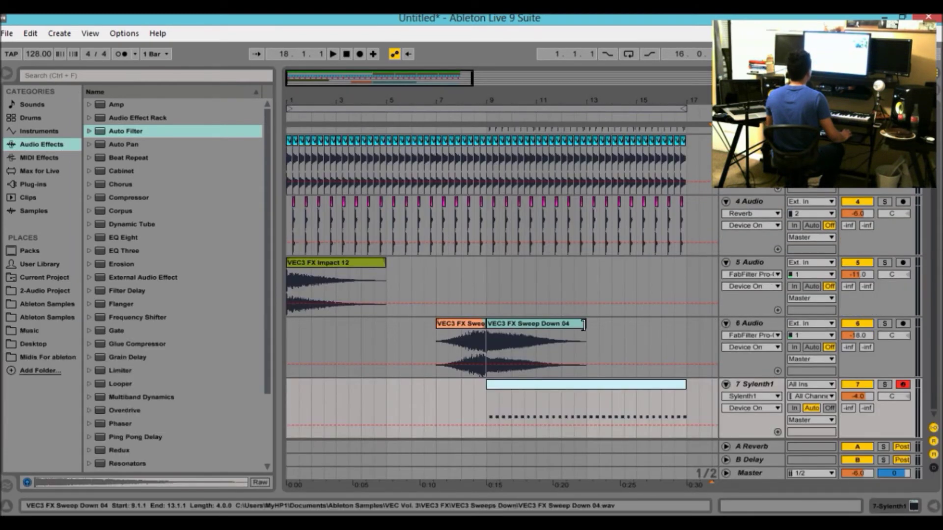
Step: Play the arrangement from the start past bar 9 to hear it without the effects
click(348, 53)
drag(358, 79, 358, 69)
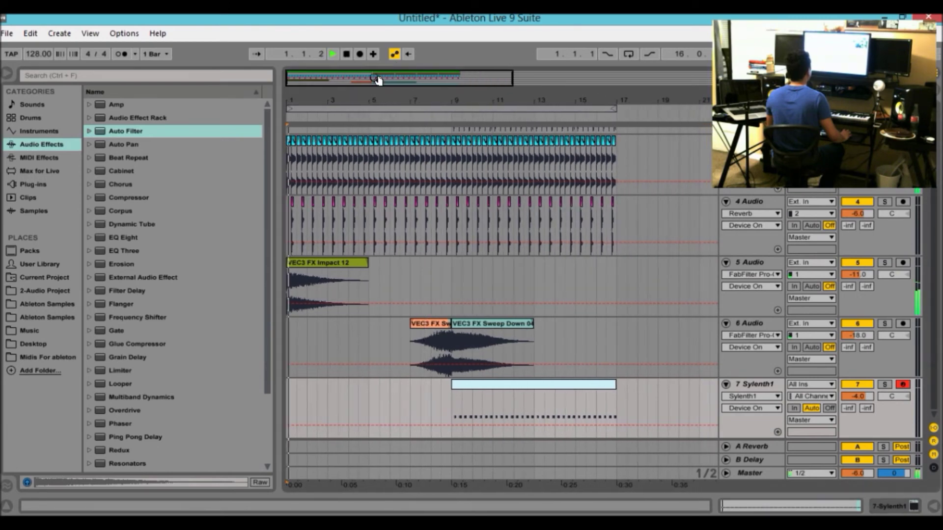
scroll(464, 291, up, 5)
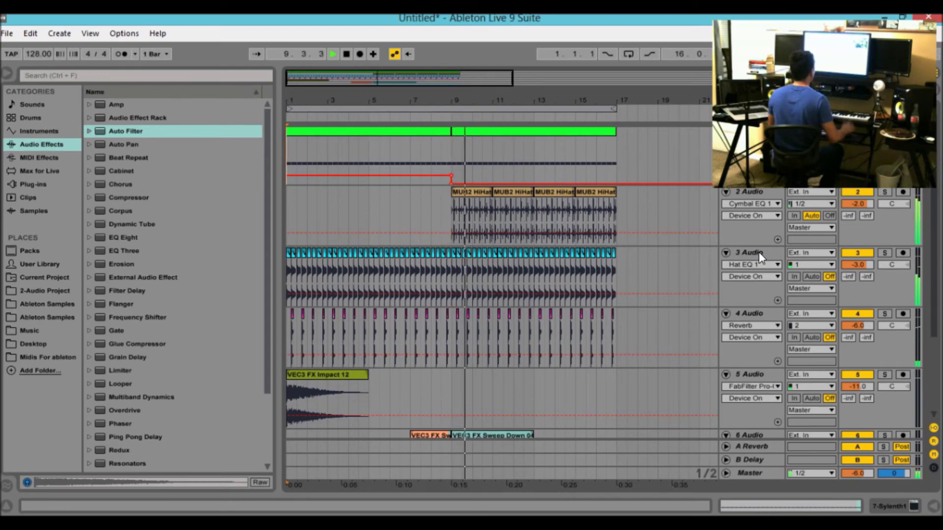
scroll(749, 348, down, 5)
Step: Solo the 7 Sylenth1 track, switch its Sylenth1 device back on, and hide the device view
click(884, 385)
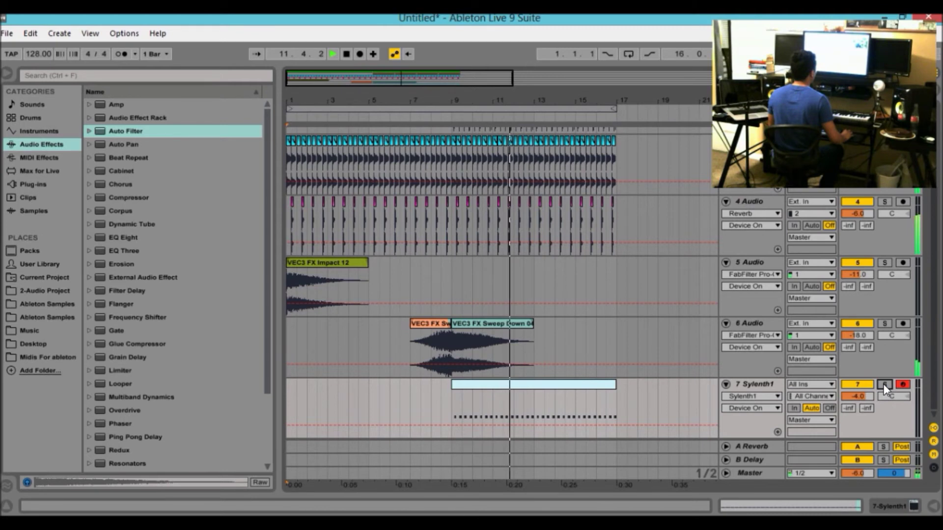
click(743, 382)
double_click(744, 383)
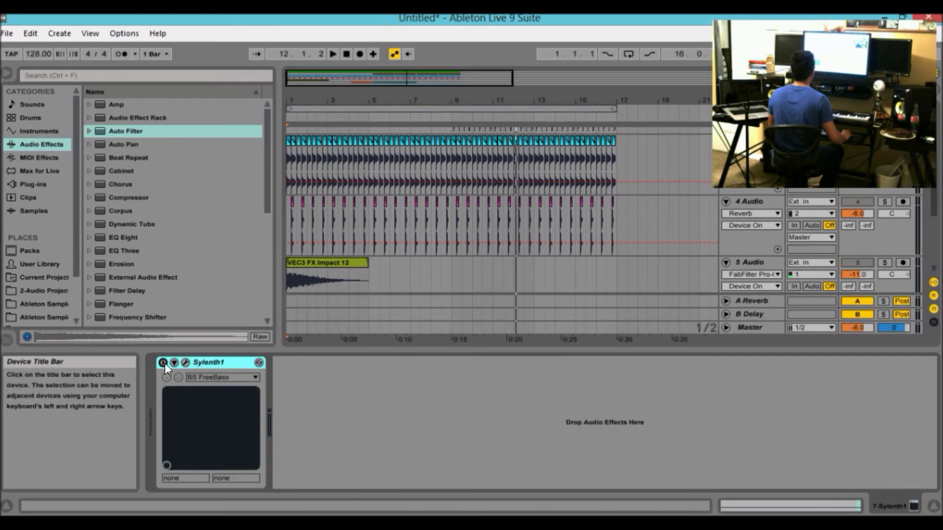
drag(435, 351, 436, 491)
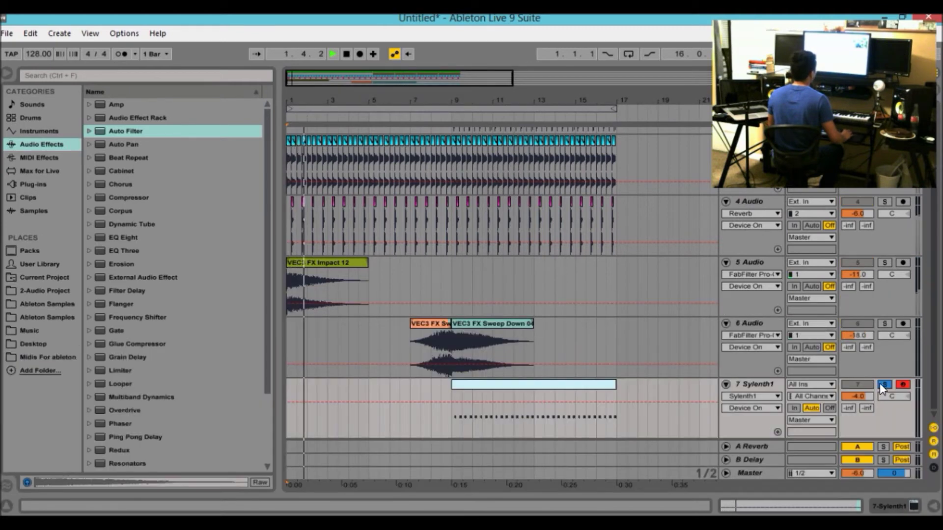
Step: Unsolo the 7 Sylenth1 track and play the full arrangement from bar 9
click(451, 282)
key(space)
key(space)
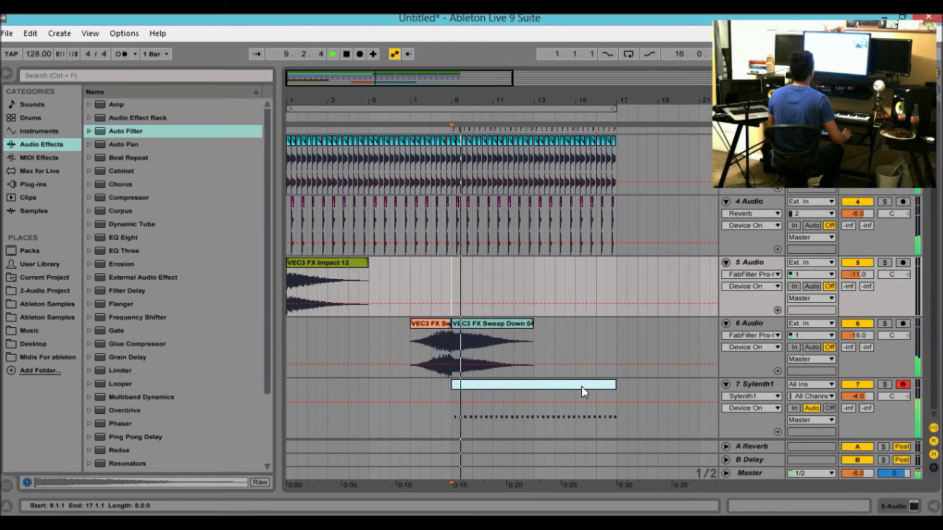
scroll(581, 385, up, 2)
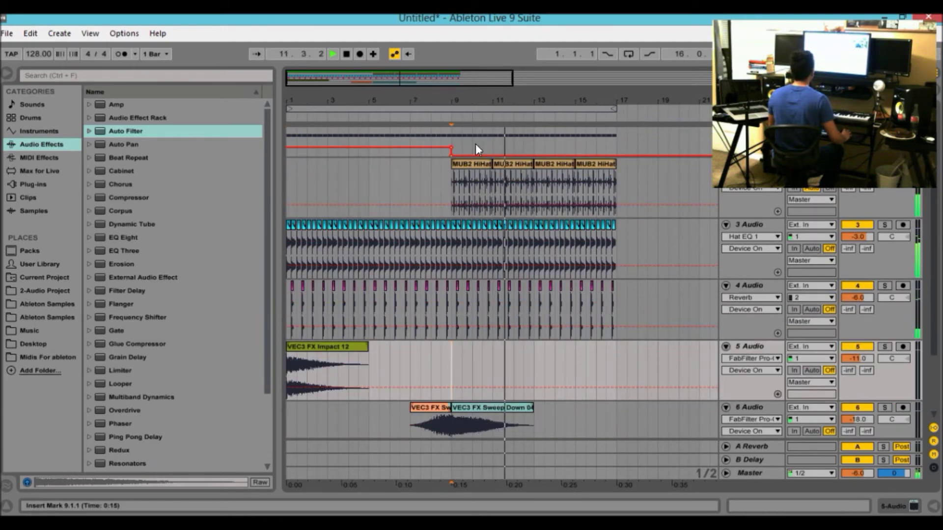
scroll(729, 320, down, 2)
scroll(743, 326, down, 1)
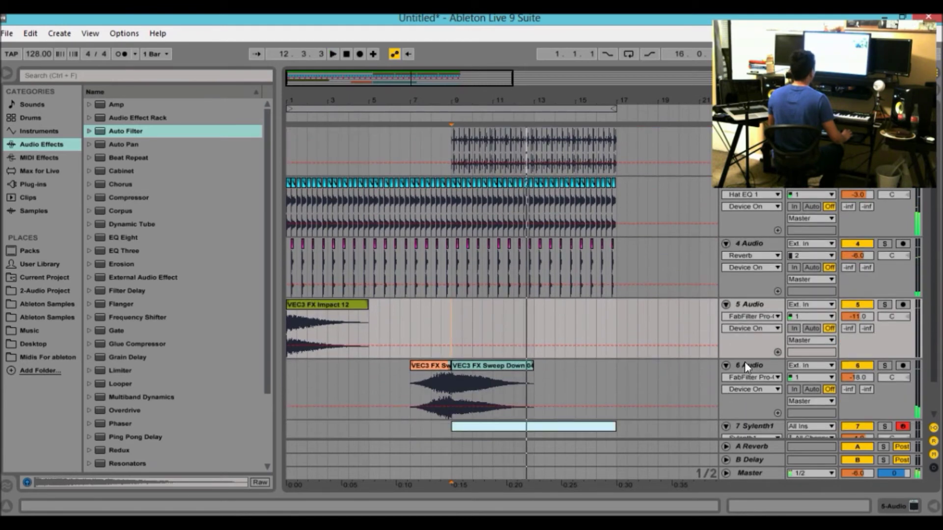
Step: Switch FabFilter Pro-Q back on for the 6 Audio and 5 Audio tracks, hiding the device view after each
click(714, 378)
double_click(770, 366)
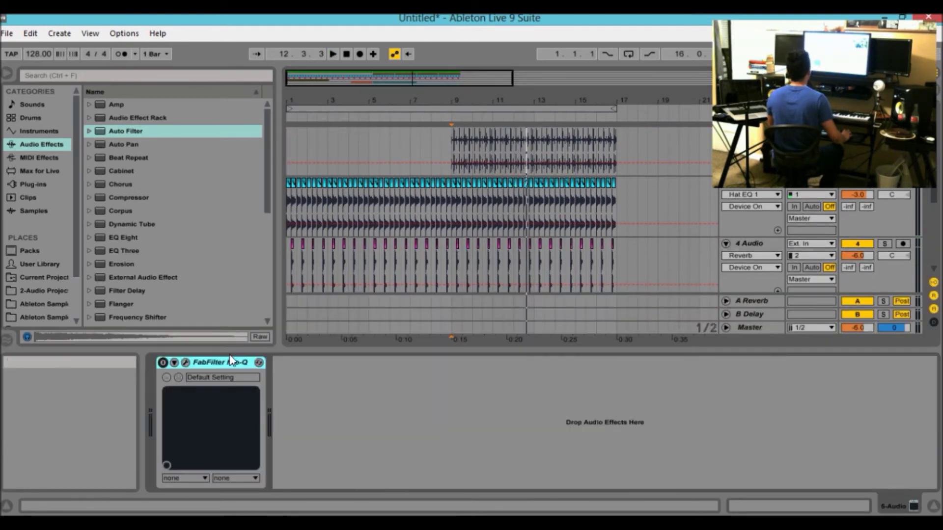
click(159, 362)
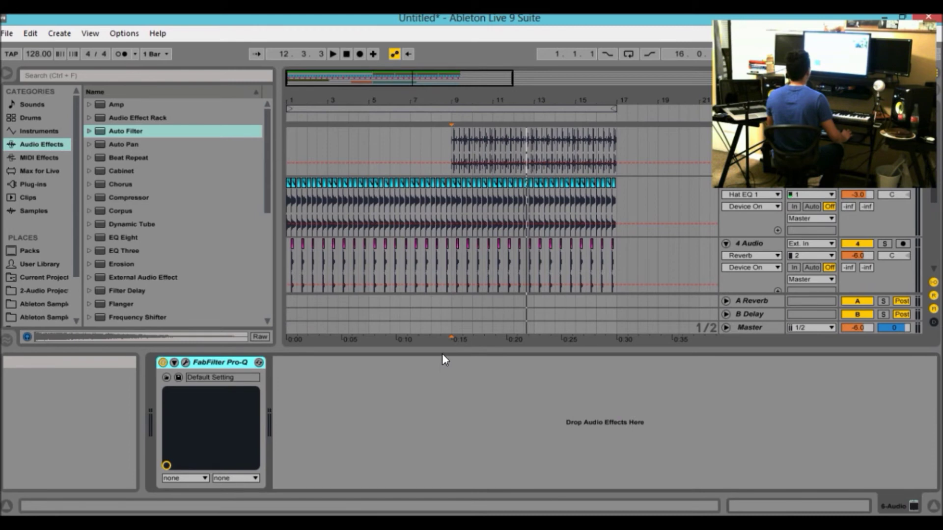
drag(452, 353, 553, 489)
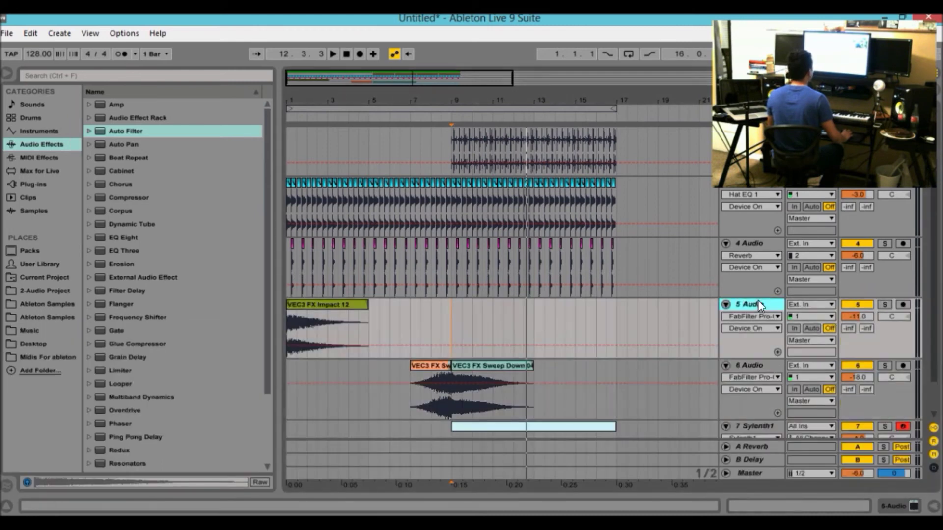
double_click(758, 302)
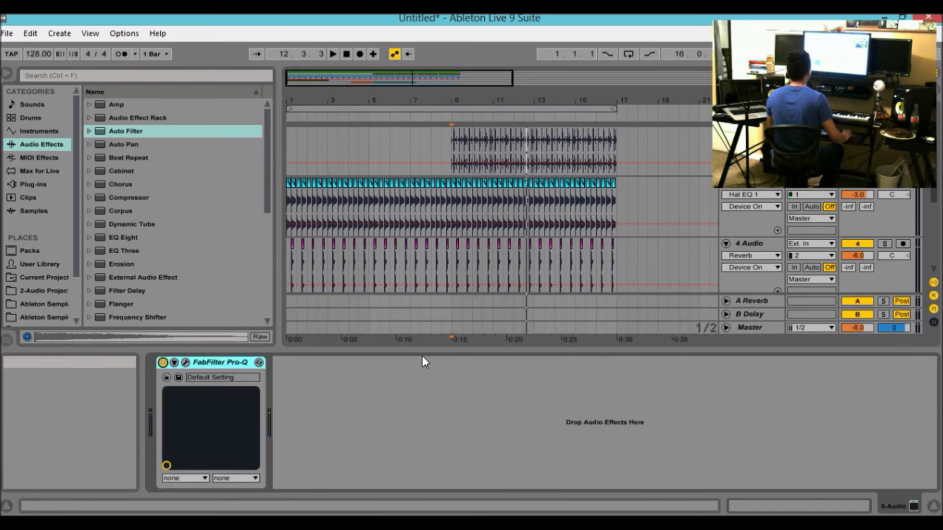
drag(422, 355, 424, 490)
Step: Switch the Reverb and FabFilter Pro-Q back on for the 4 Audio track and hide the device view
double_click(735, 255)
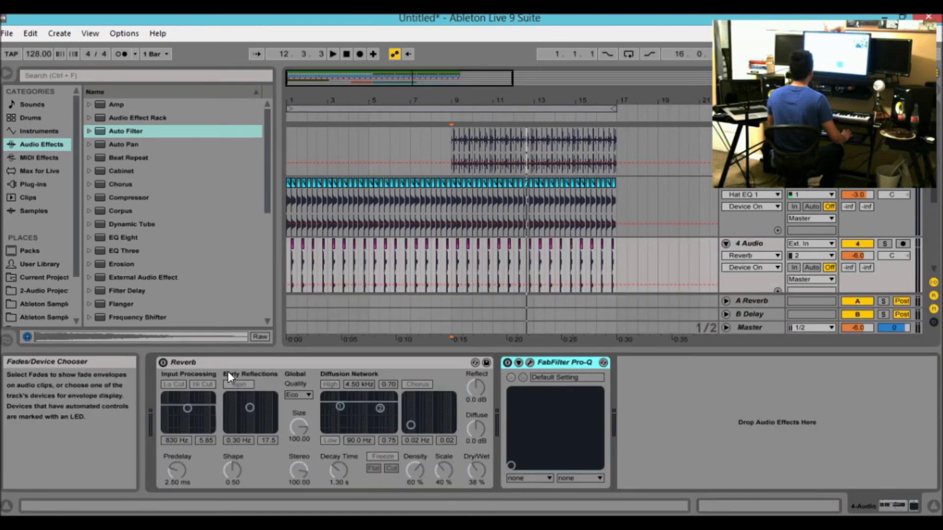
click(507, 363)
drag(663, 350, 716, 407)
scroll(772, 284, up, 2)
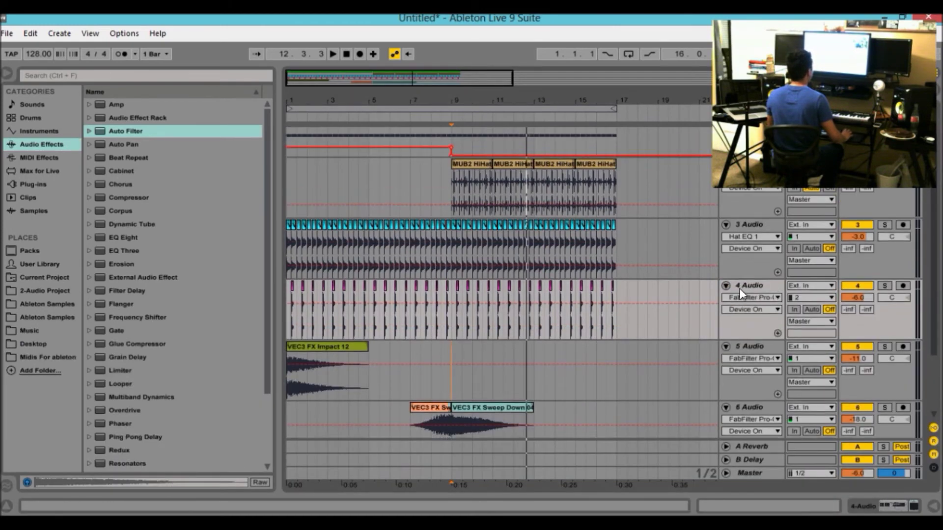
Step: Switch Hat EQ 1 and Reverb back on for the 3 Audio track and hide the device view
double_click(750, 228)
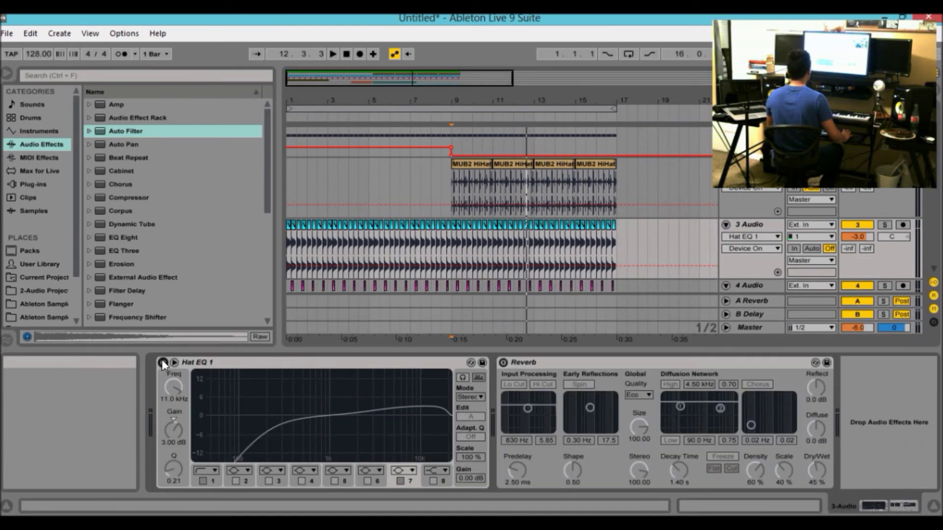
click(502, 362)
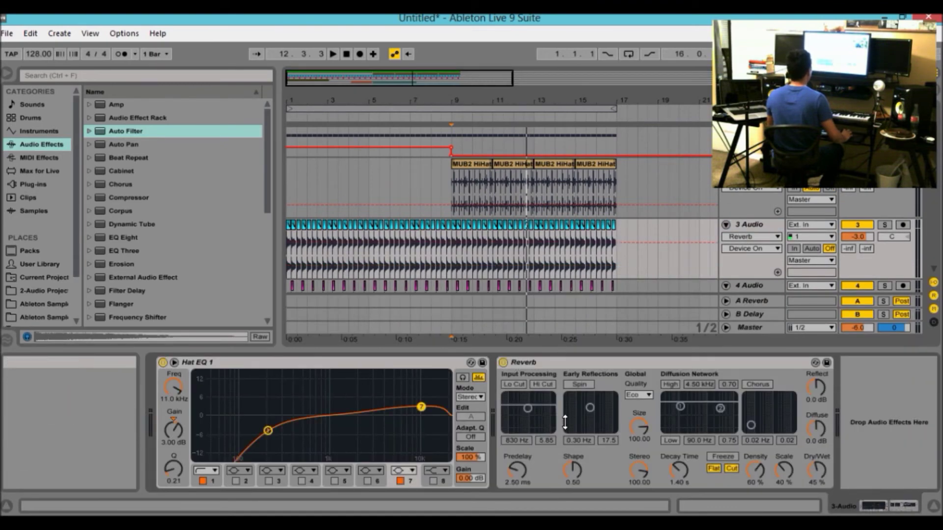
drag(559, 349, 564, 413)
scroll(726, 275, up, 2)
Step: Switch Cymbal EQ 1 back on for the 2 Audio track and hide the device view
click(735, 194)
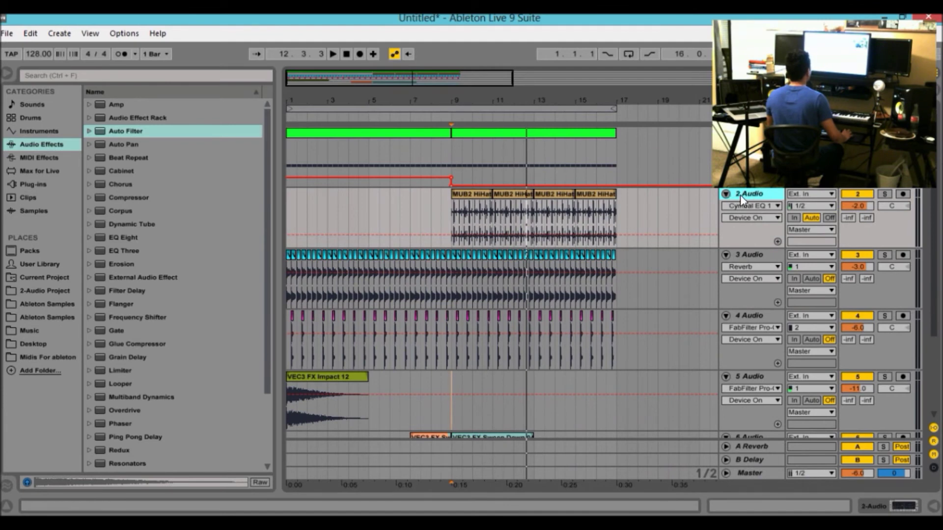
double_click(740, 195)
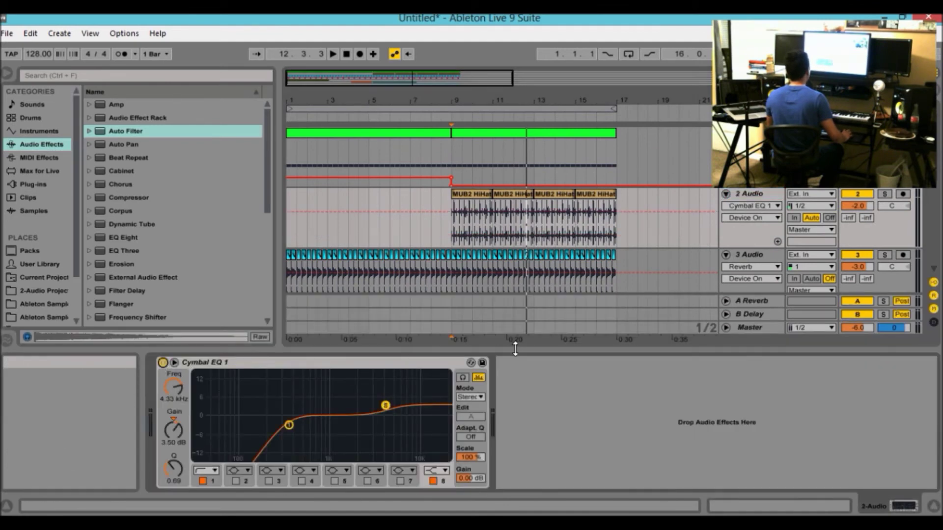
drag(515, 349, 546, 508)
Step: Play the arrangement from the start past bar 9 to hear it with the effects switched back on
click(645, 177)
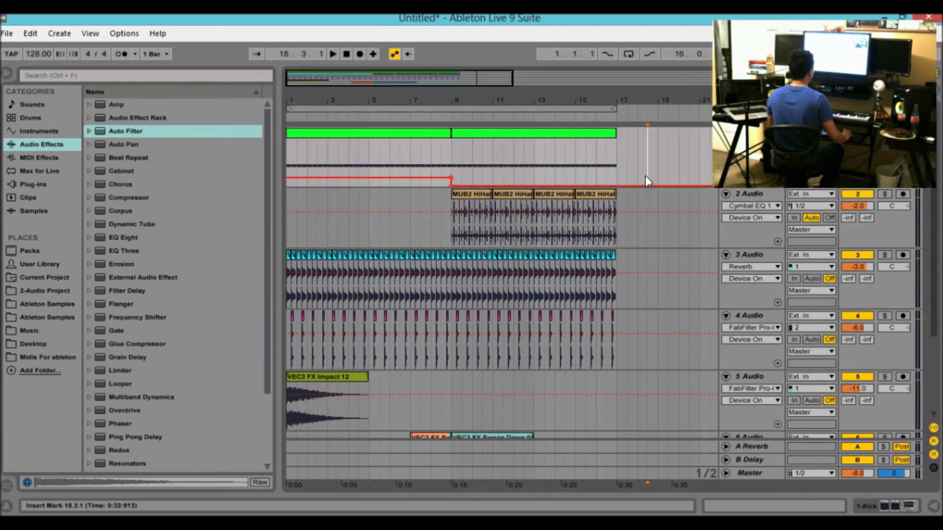
click(348, 54)
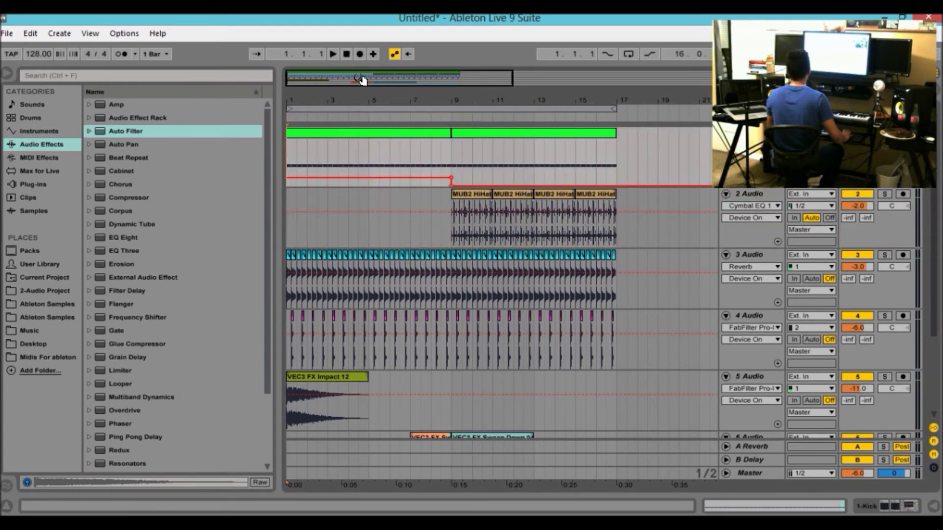
key(space)
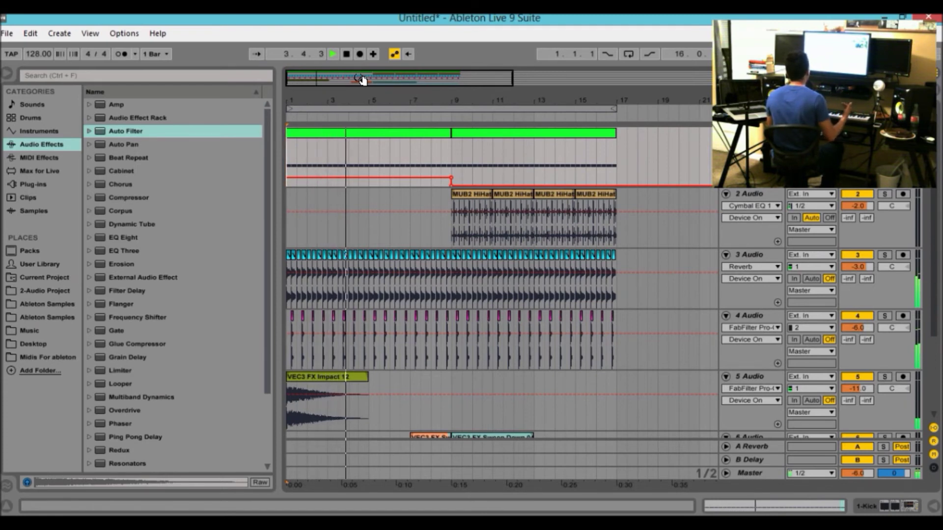
Step: Solo the 2 Audio track, show its Cymbal EQ 1 device, and play it from bar 9
click(451, 228)
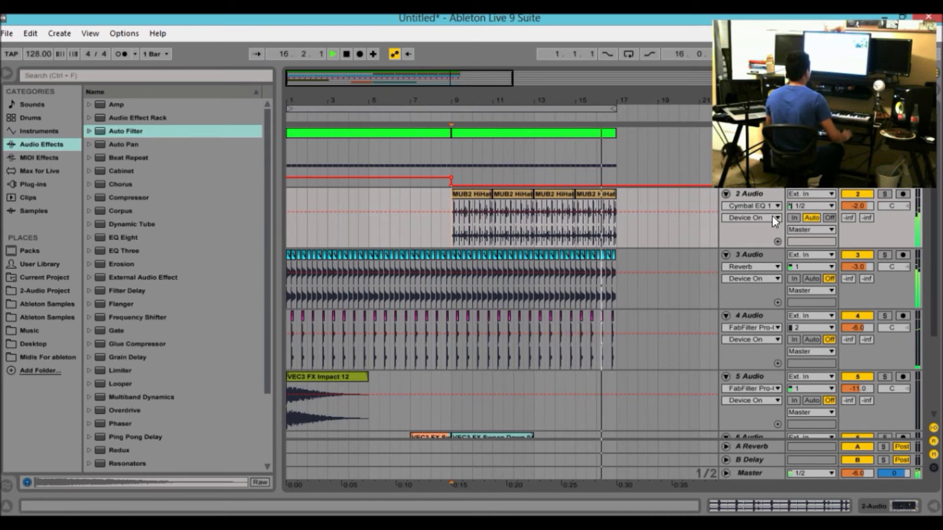
key(space)
click(884, 194)
double_click(769, 193)
key(space)
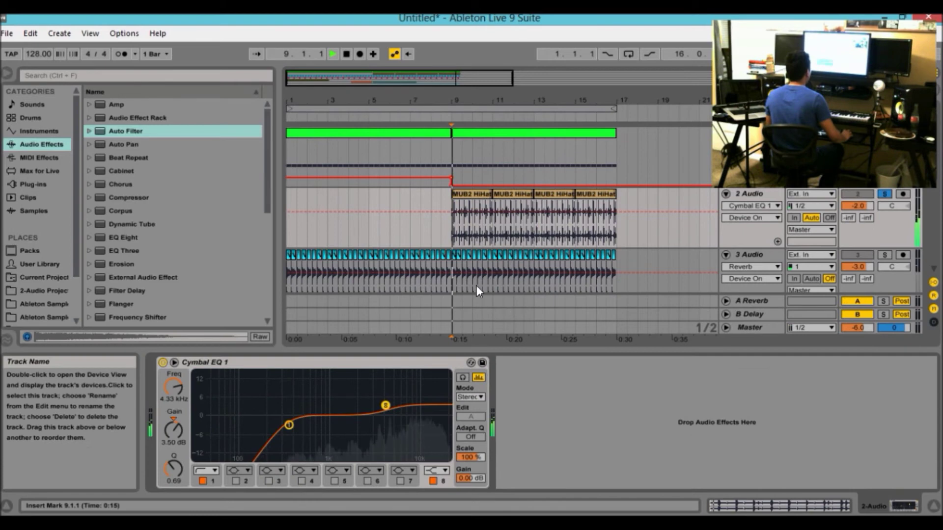
Step: Compare the hi-hat loop with Cymbal EQ 1 off and on, then unsolo 2 Audio, hide the device view and stop playback
click(163, 363)
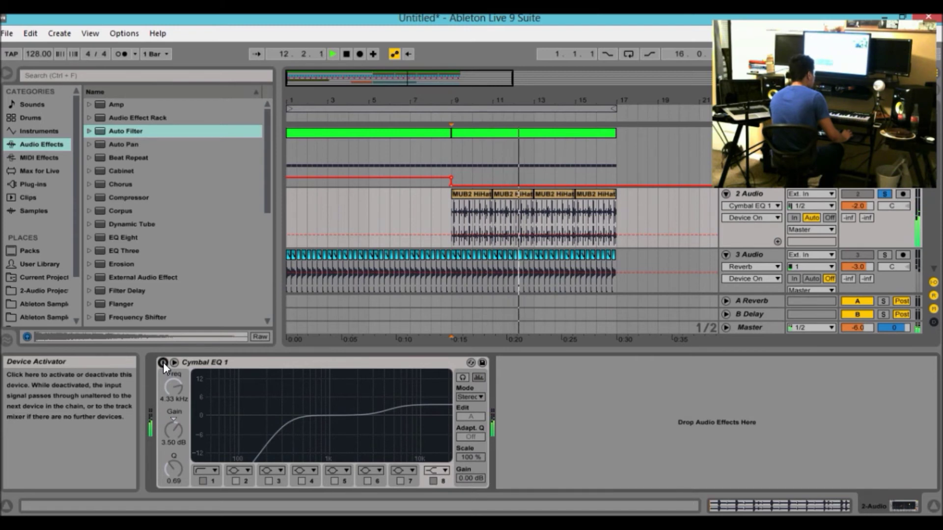
click(163, 362)
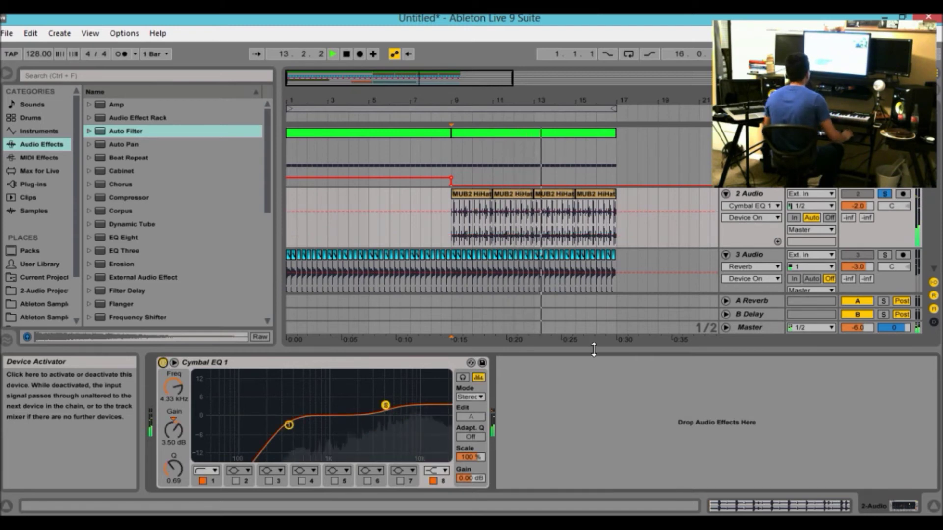
click(884, 193)
drag(711, 351, 714, 493)
key(space)
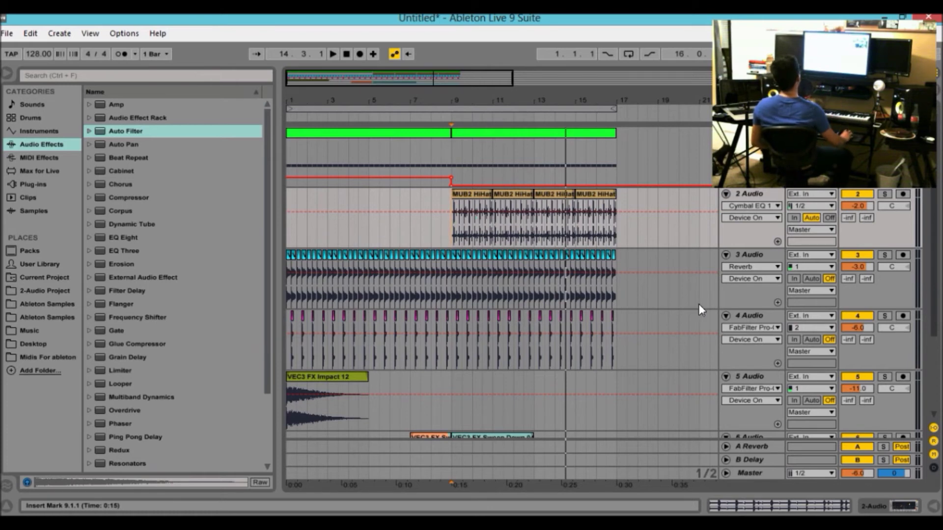
Step: Solo the 3 Audio track and play it from bar 9
click(758, 257)
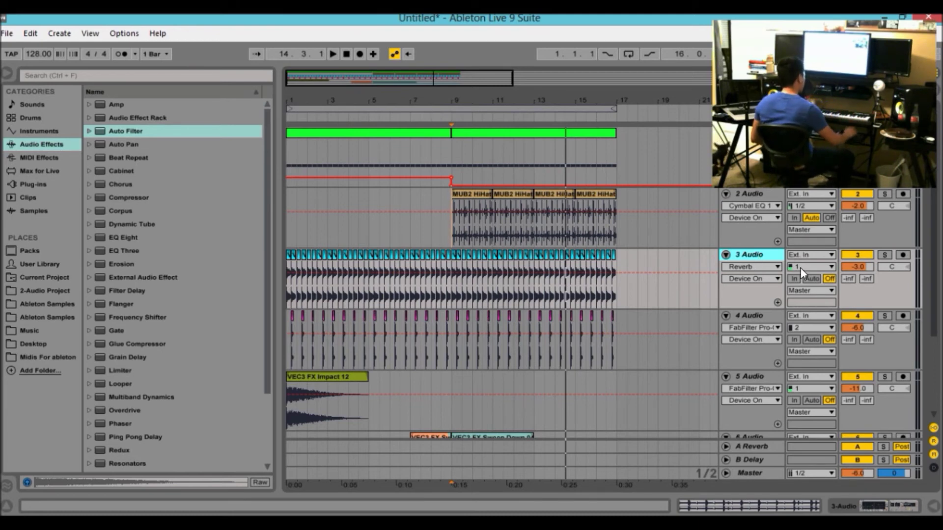
click(884, 254)
key(space)
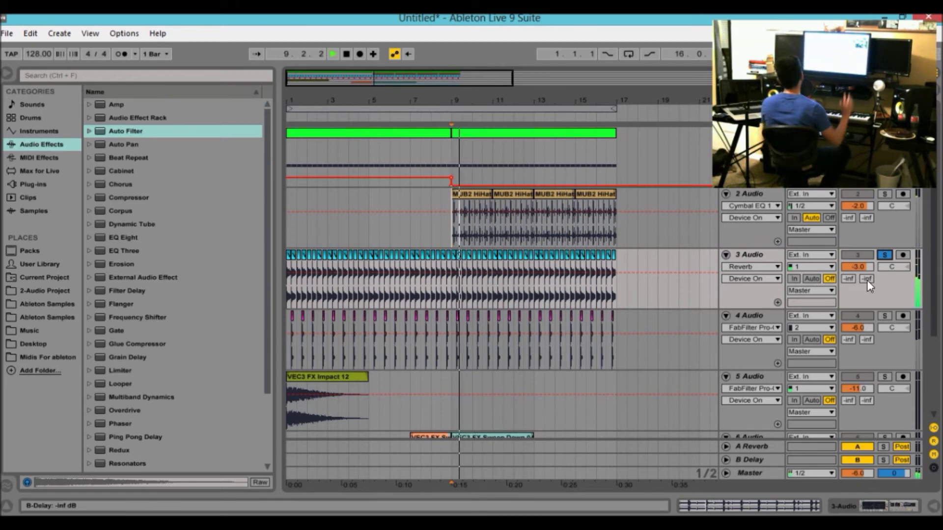
key(space)
Step: Pan the 3 Audio track to 25R and play it in solo
drag(867, 280, 867, 270)
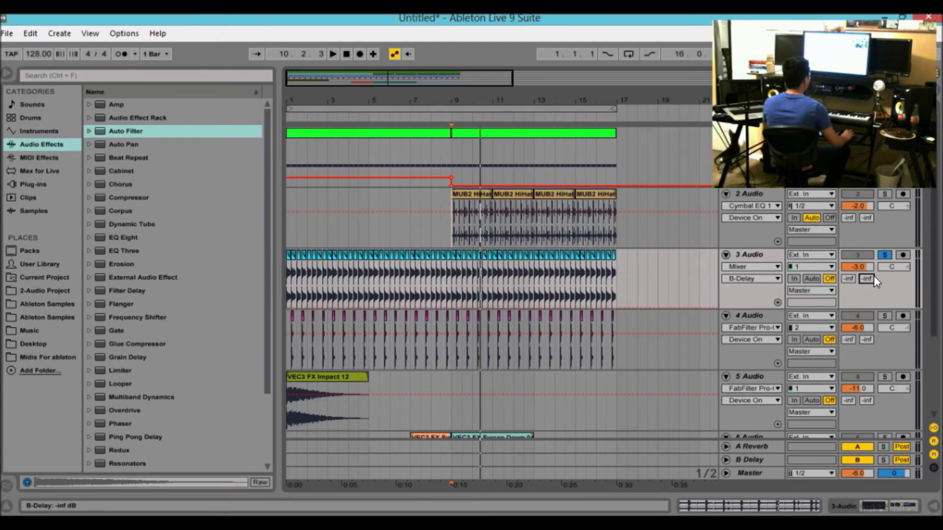
click(892, 268)
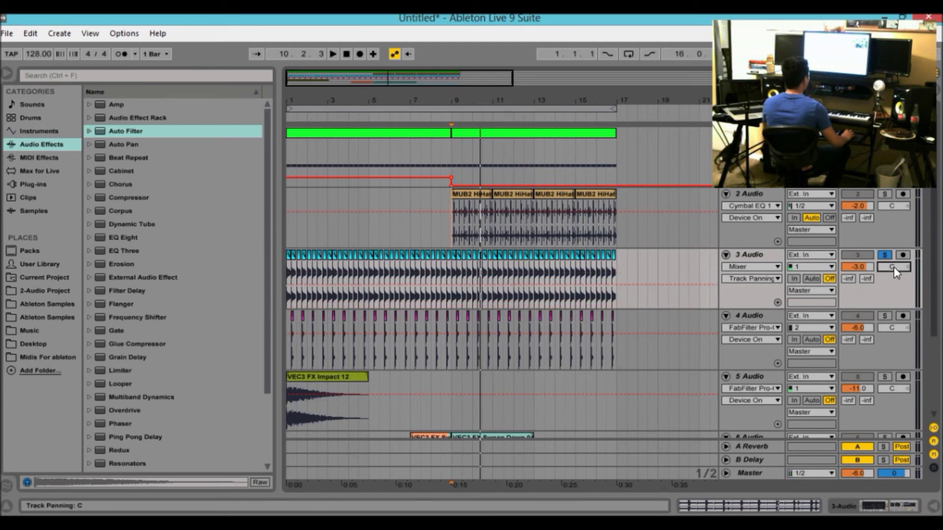
drag(893, 267, 893, 265)
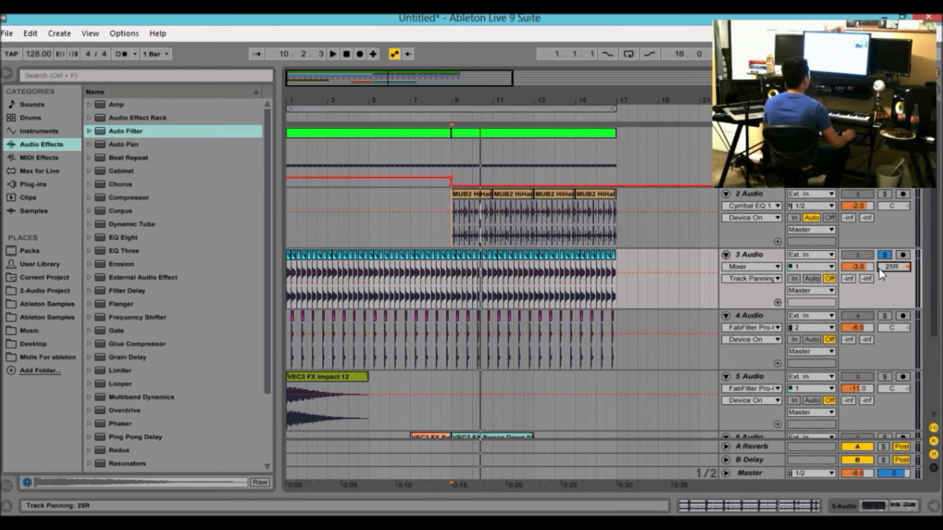
key(space)
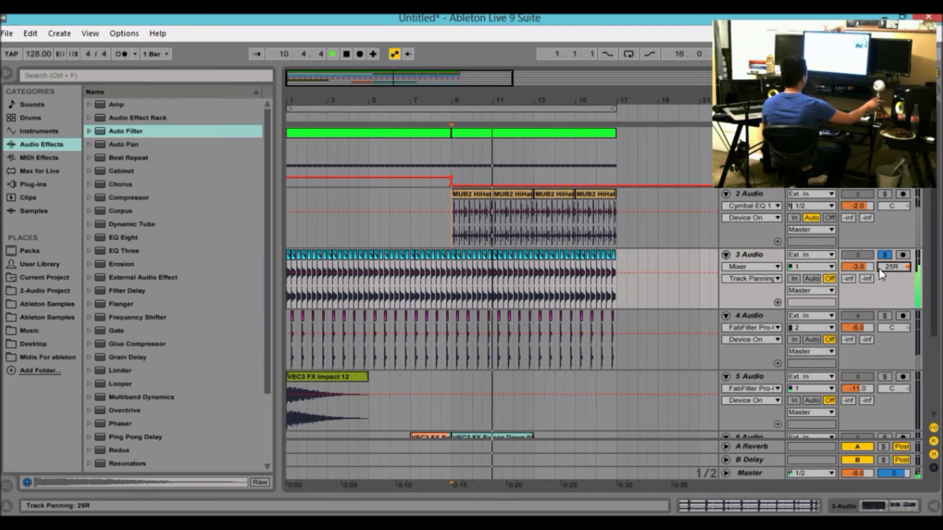
Step: Pan the 4 Audio track to 25L and play the full mix with no track soloed
click(892, 328)
key(space)
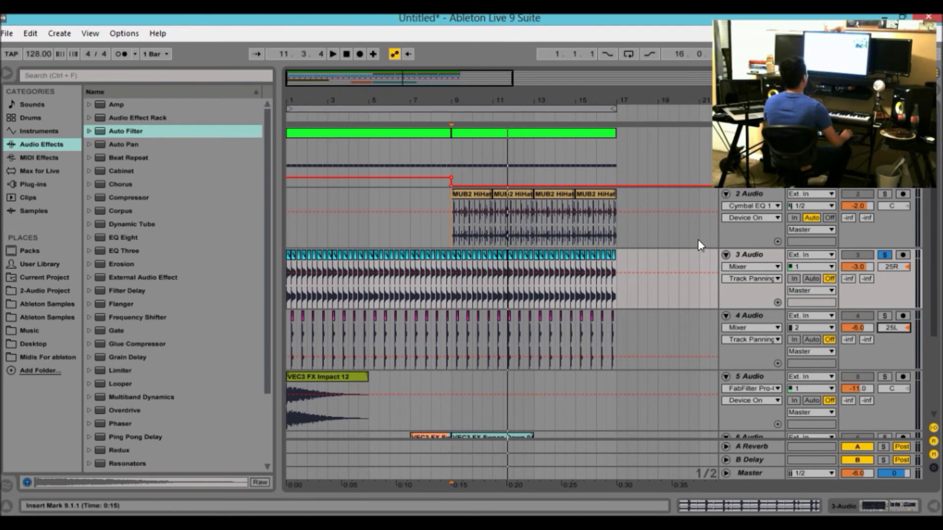
double_click(890, 315)
key(space)
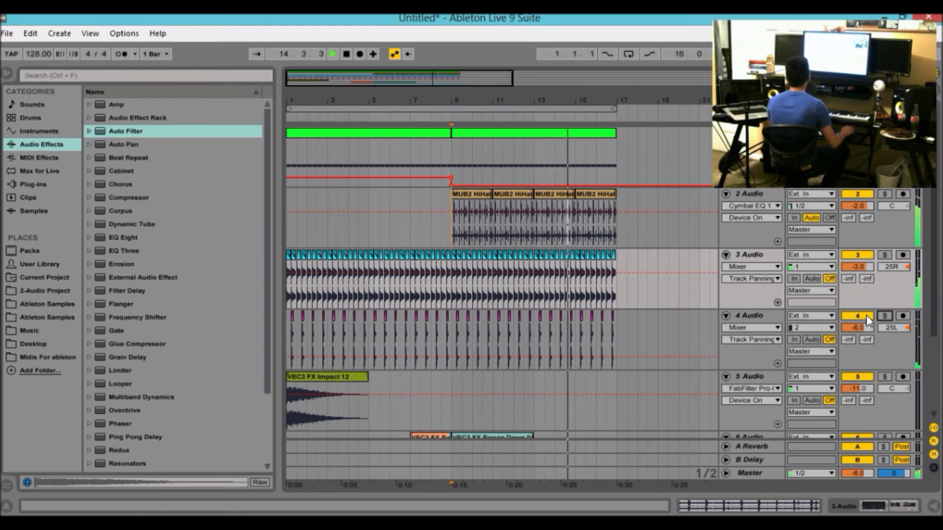
key(space)
Step: Play the mix from 14.4.1 and solo the 4 Audio and 3 Audio tracks to check their panning
drag(469, 79, 459, 278)
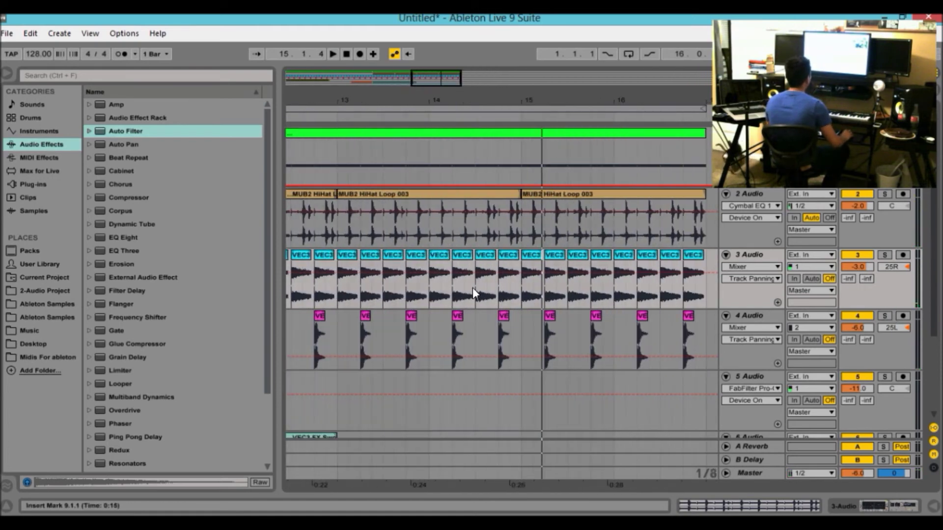
click(493, 322)
key(space)
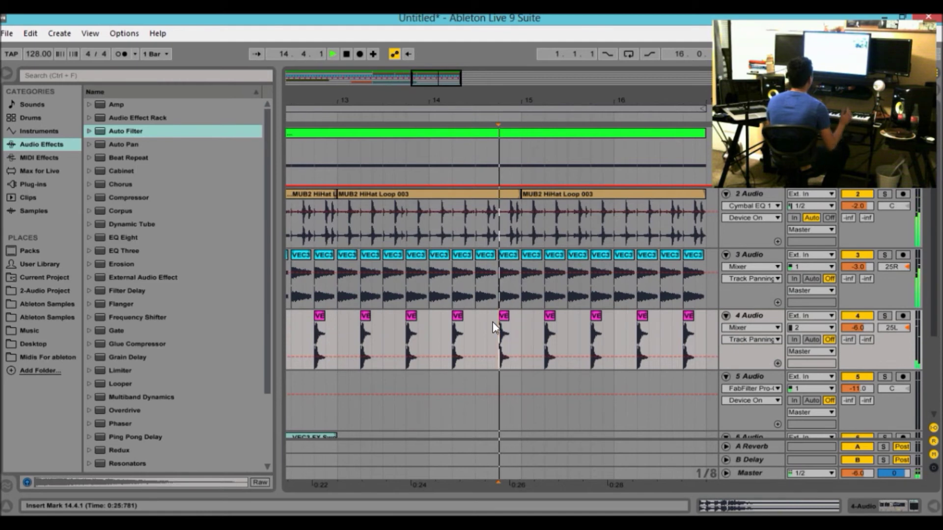
click(886, 314)
click(886, 254)
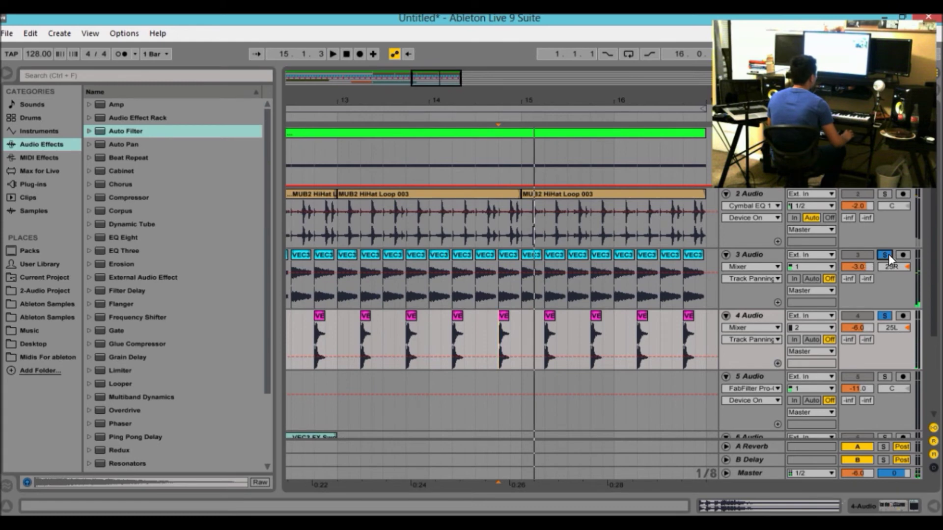
Step: Unsolo both tracks, pan 3 Audio to 15R and 4 Audio to 15L, and play the mix
click(888, 254)
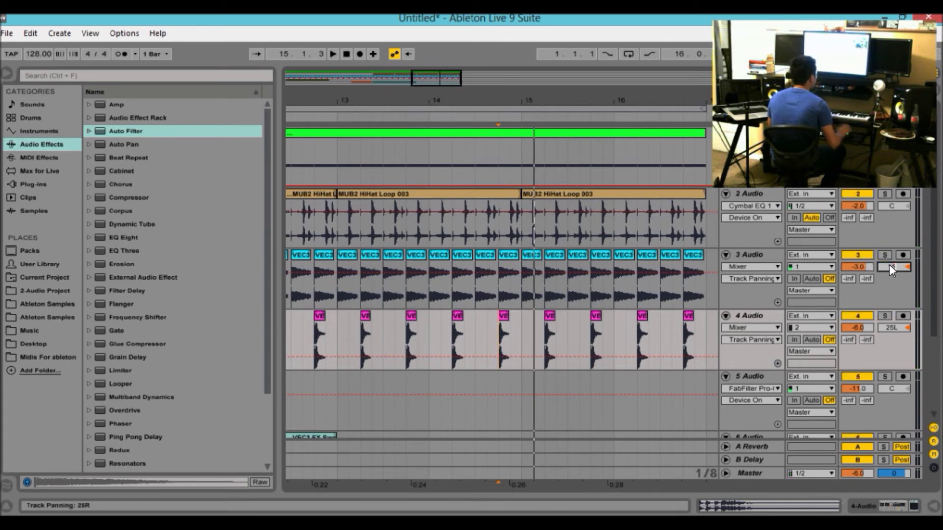
click(902, 325)
text(15L)
key(Return)
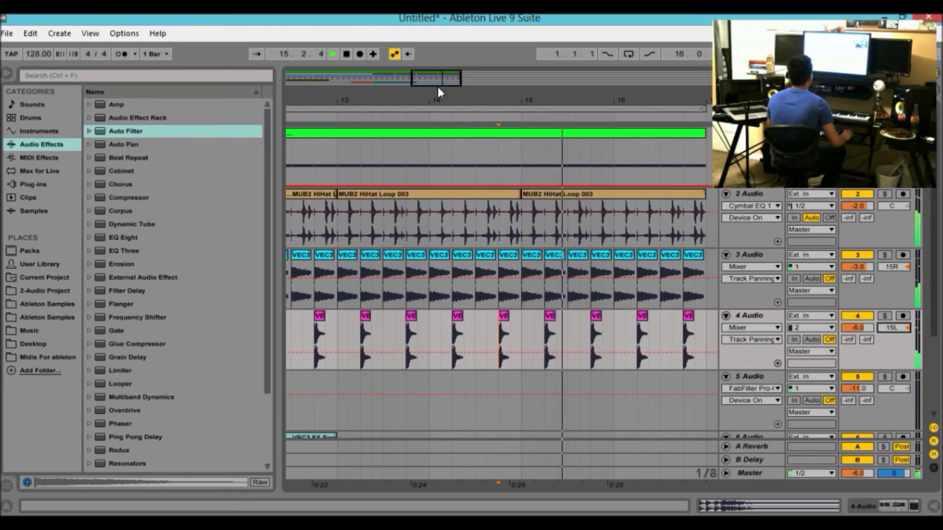
drag(437, 87, 421, 39)
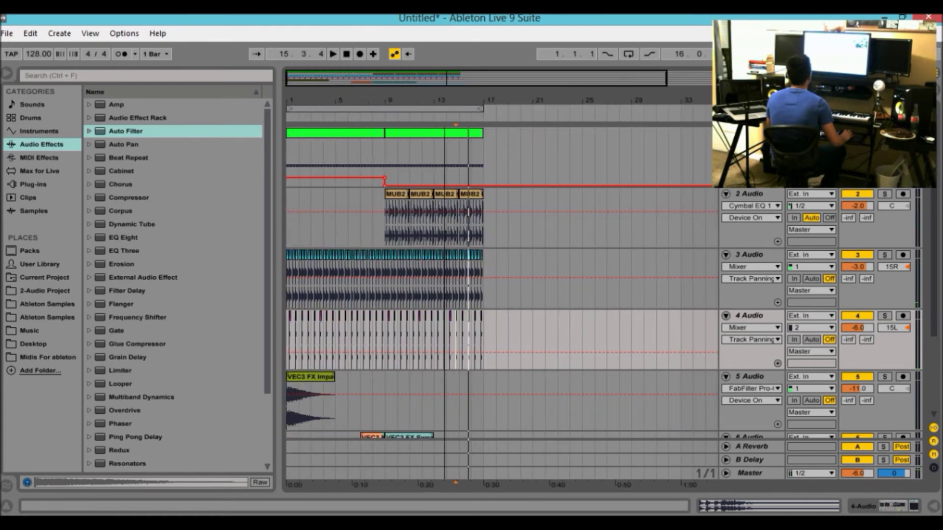
Step: Stop playback, solo the 2 Audio hi-hat track and play it from 9.1.3
click(346, 54)
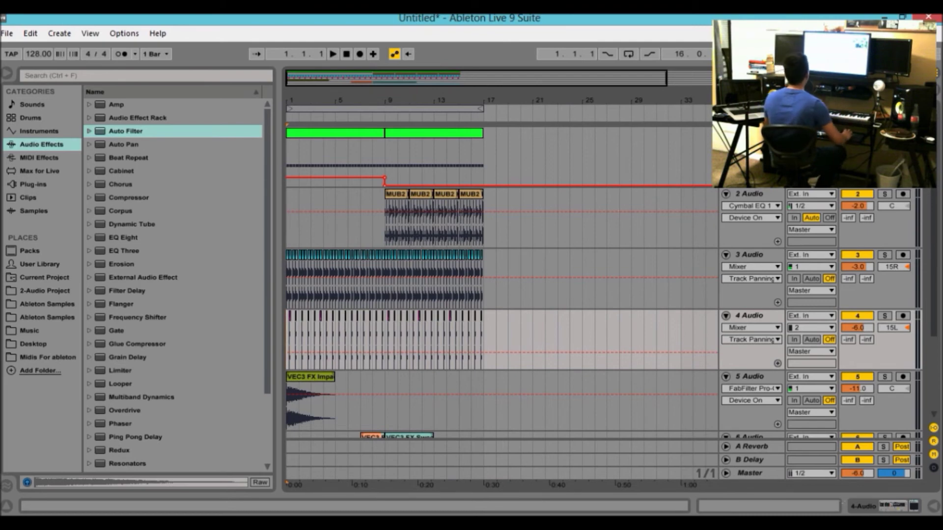
drag(369, 74, 332, 75)
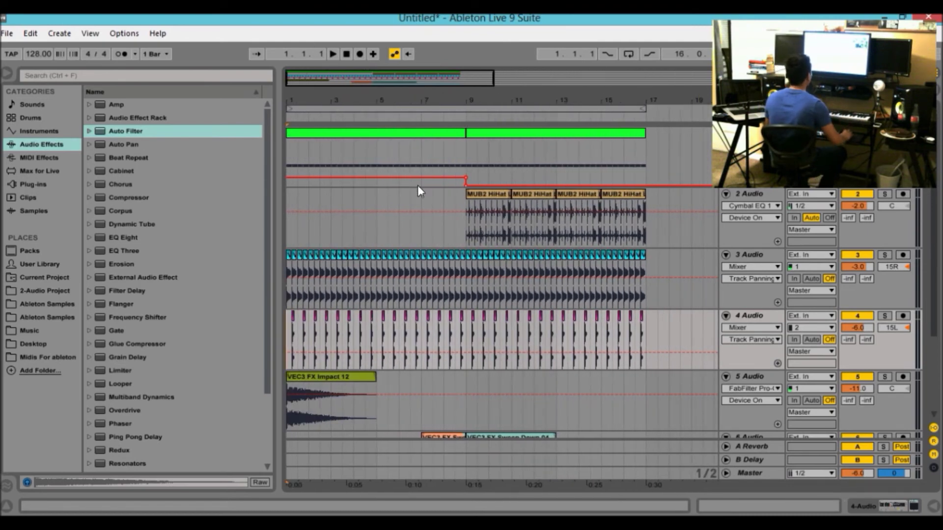
drag(372, 77, 373, 117)
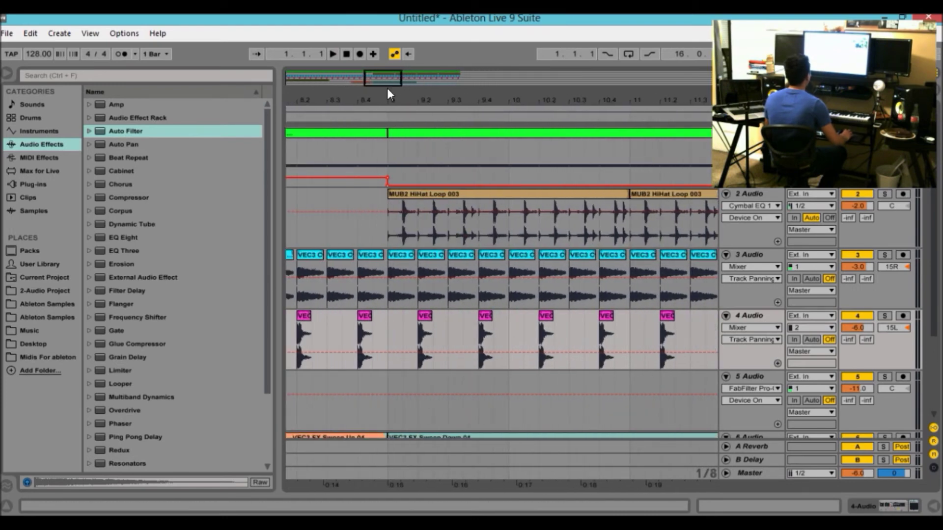
drag(383, 81, 373, 106)
click(354, 214)
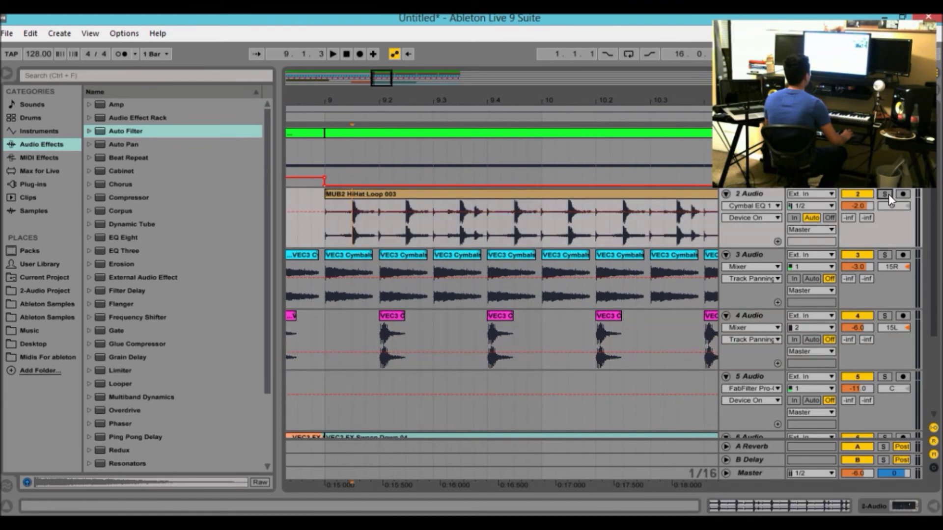
click(886, 195)
key(space)
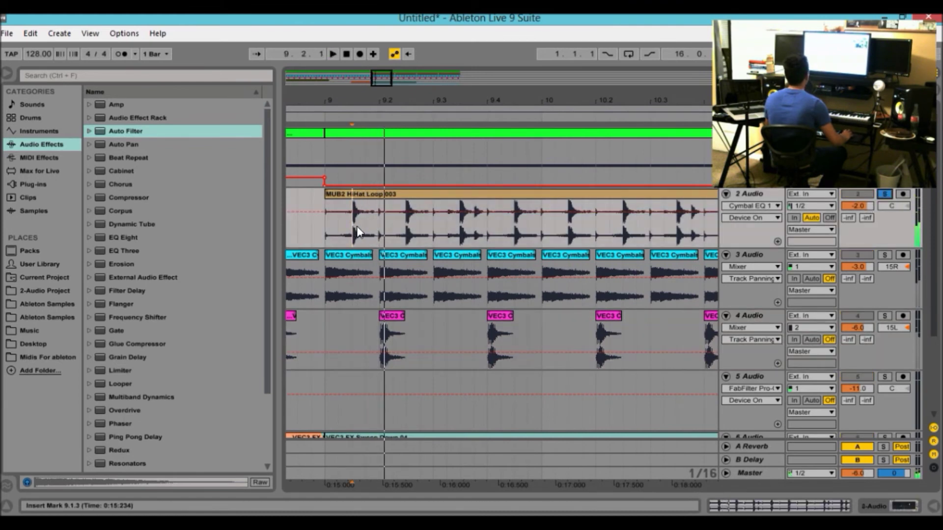
Step: Audition the soloed hi-hat loop in short bursts around 9.2.1, leaving playback stopped
click(378, 222)
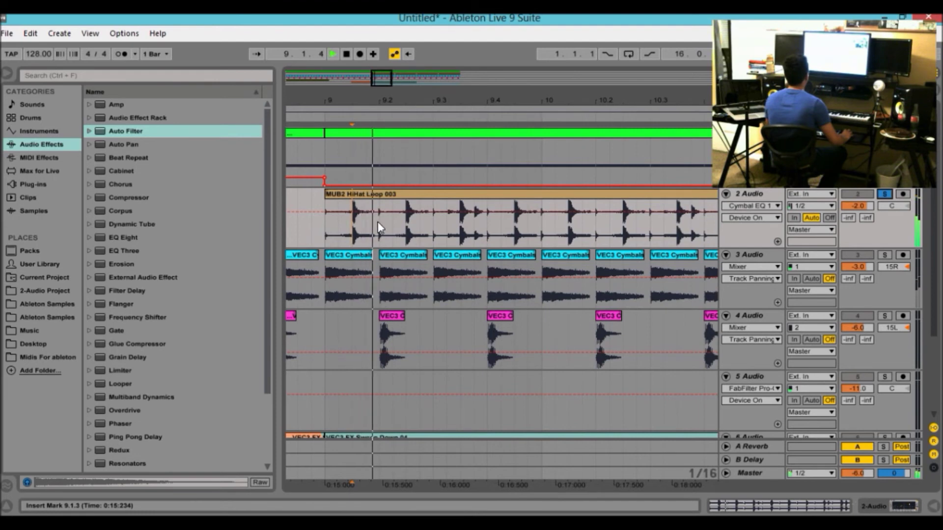
key(space)
key(space)
key(space)
key(space)
key(space)
key(space)
key(space)
key(space)
key(space)
key(space)
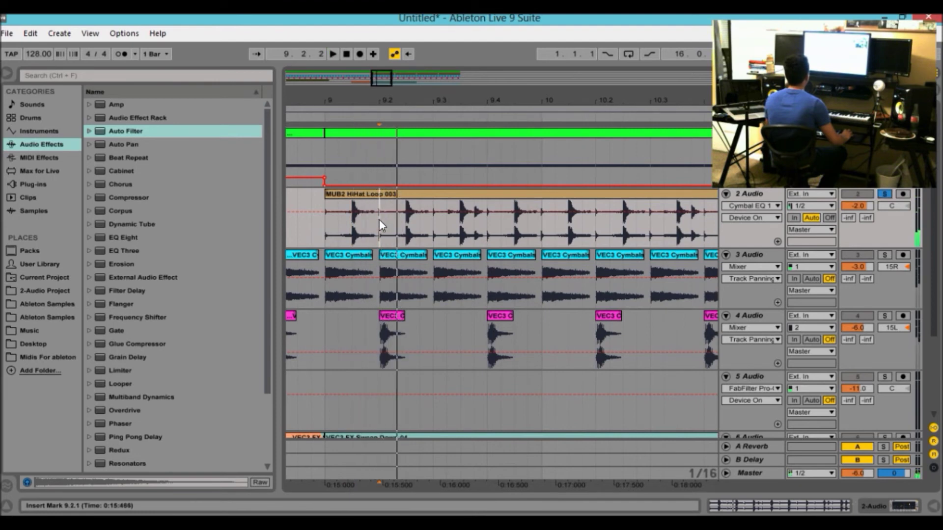
key(space)
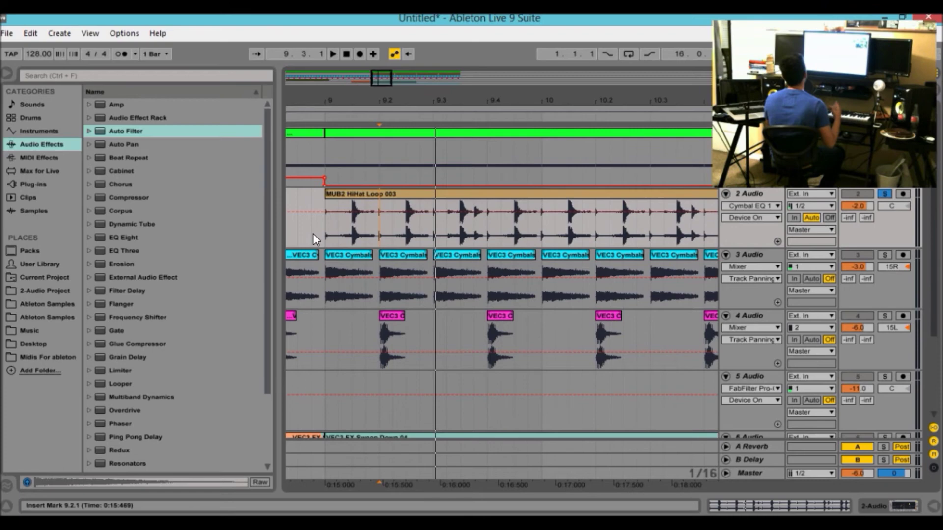
Step: Unsolo the 2 Audio track and fold all tracks from 2 Audio through 7 Sylenth1
drag(381, 77, 428, 77)
click(884, 193)
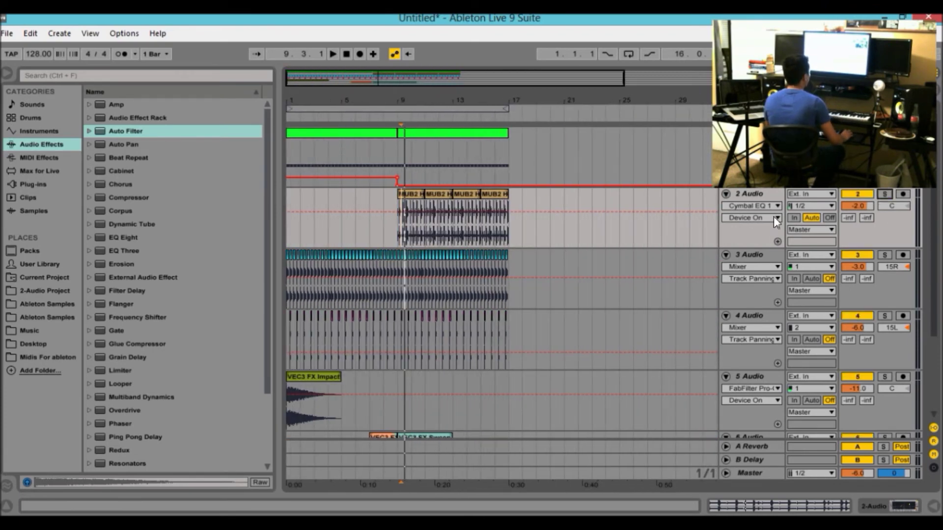
click(727, 194)
click(726, 208)
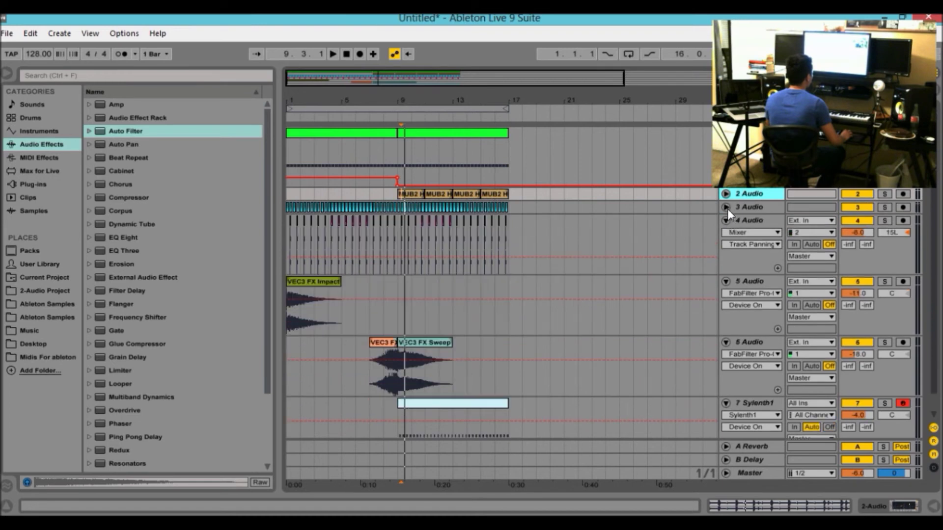
click(725, 220)
click(725, 234)
click(725, 247)
click(726, 261)
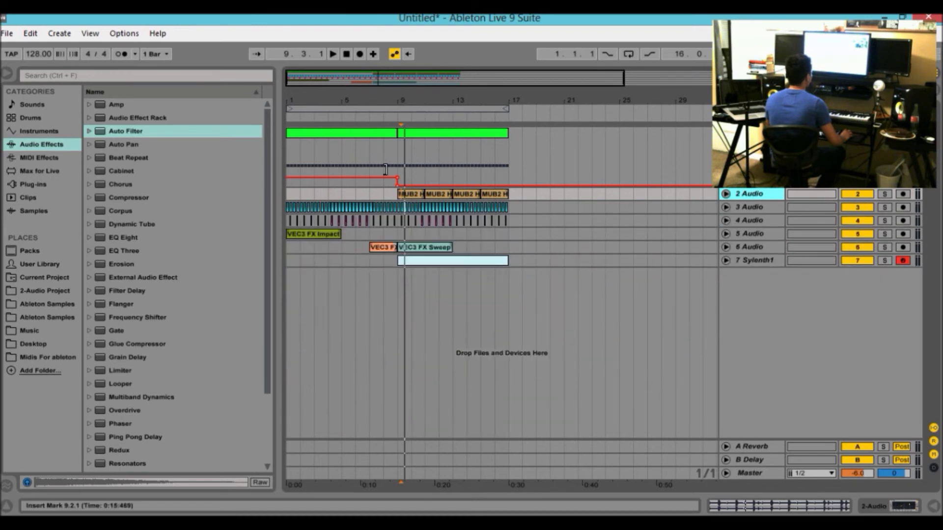
Step: Play the full arrangement from the start past the drop at bar 9 and stop it
click(338, 55)
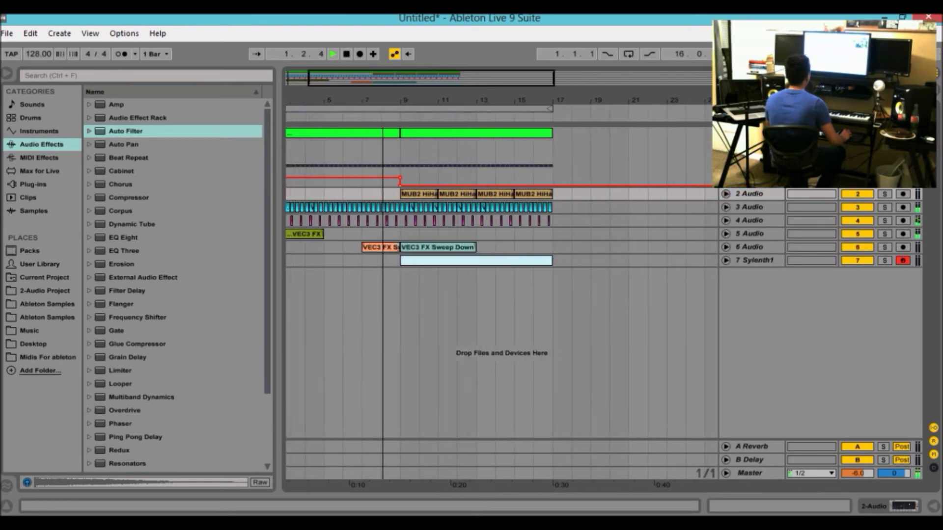
drag(348, 77, 334, 77)
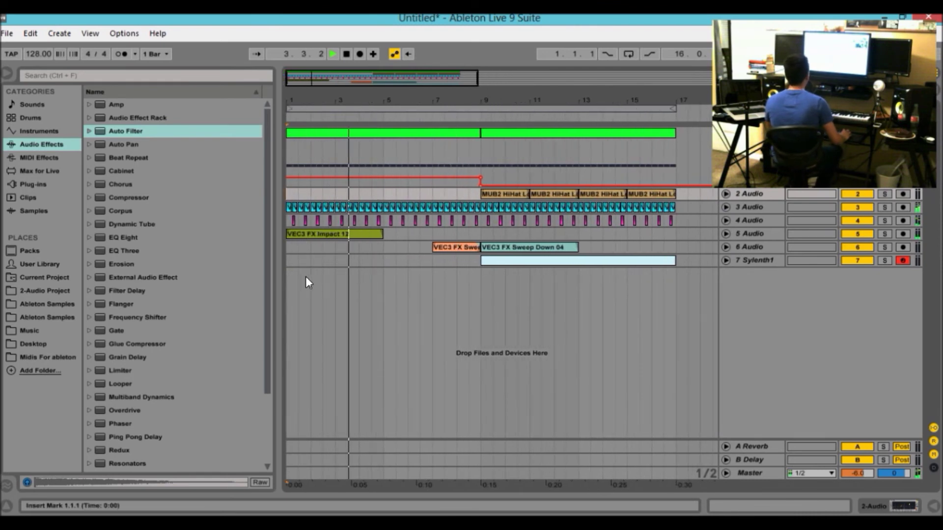
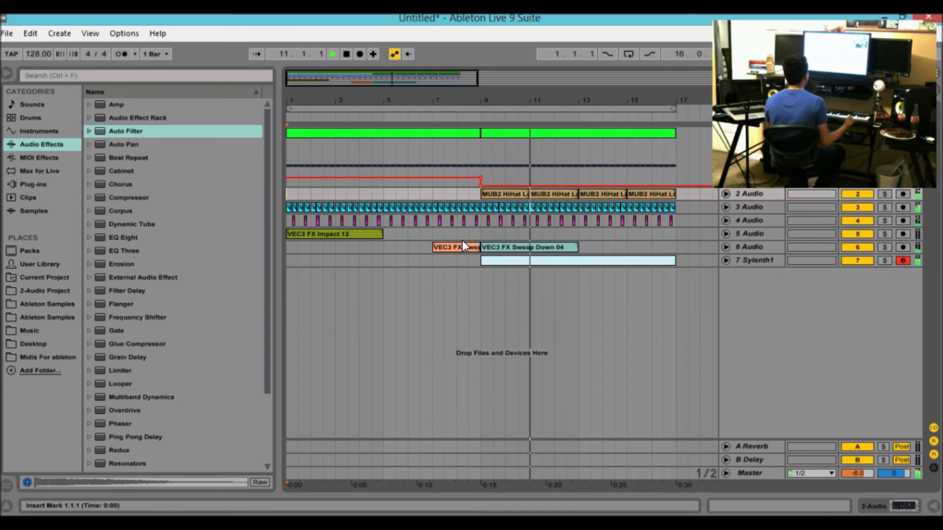
key(space)
Step: Raise the kick's filter automation breakpoint before bar 9 to 130 Hz and play the mix from 7.1.1
drag(481, 178, 481, 175)
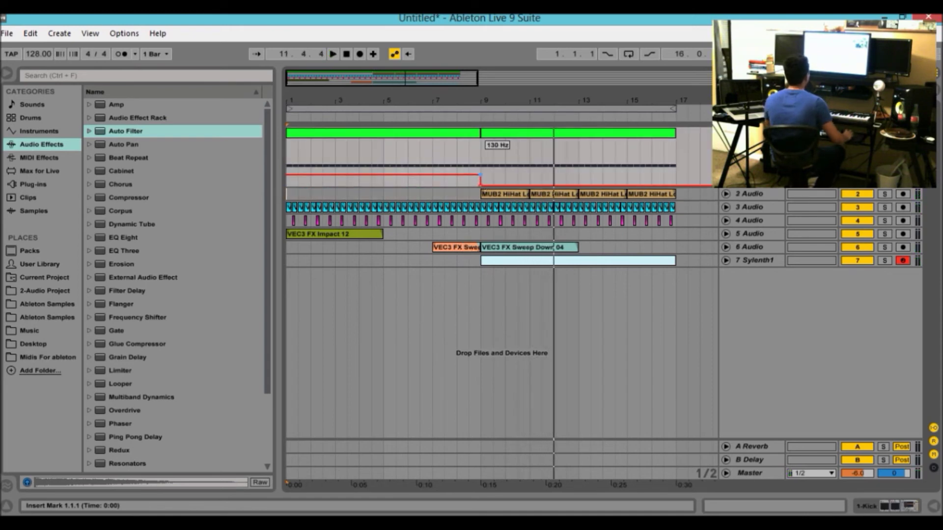
click(433, 152)
key(space)
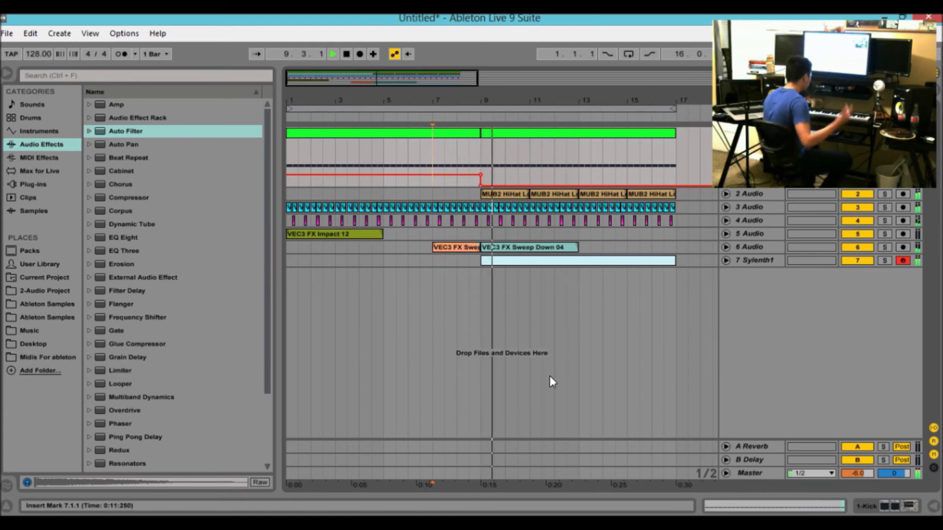
Step: Open the Sylenth1 plug-in on track 7, load the preset 041: LD Bandisto and close the plug-in window
click(726, 260)
double_click(774, 259)
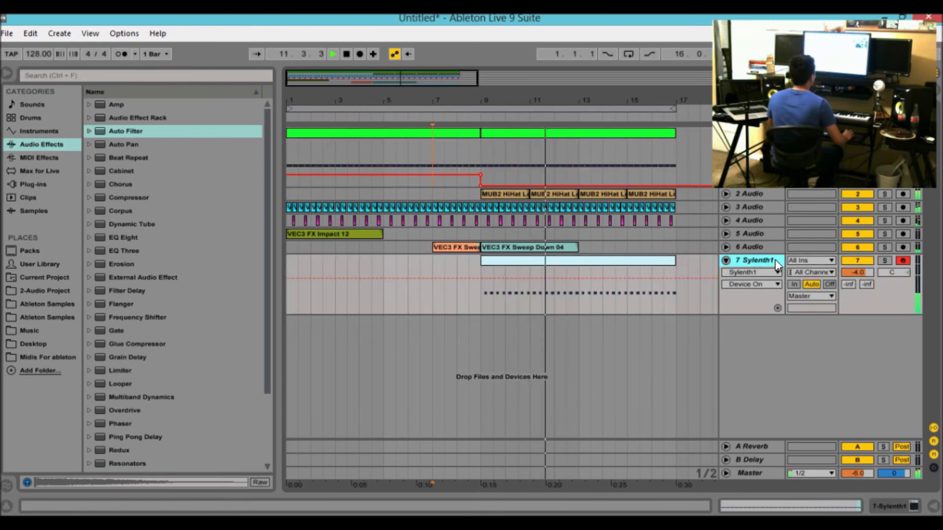
click(187, 362)
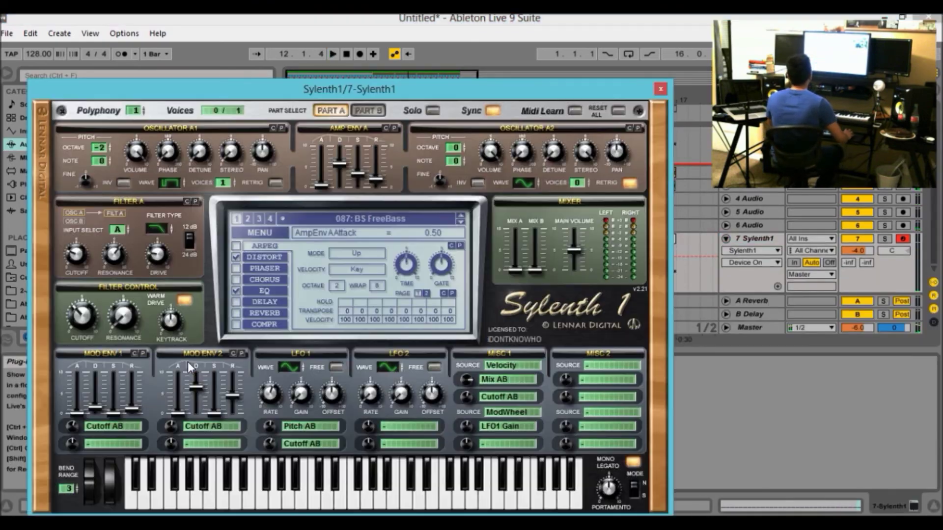
click(363, 222)
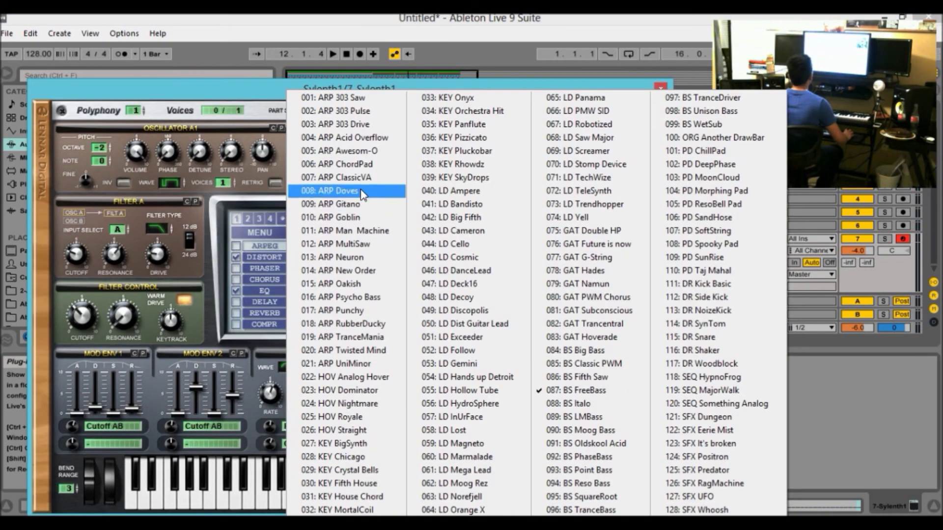
click(451, 204)
click(661, 90)
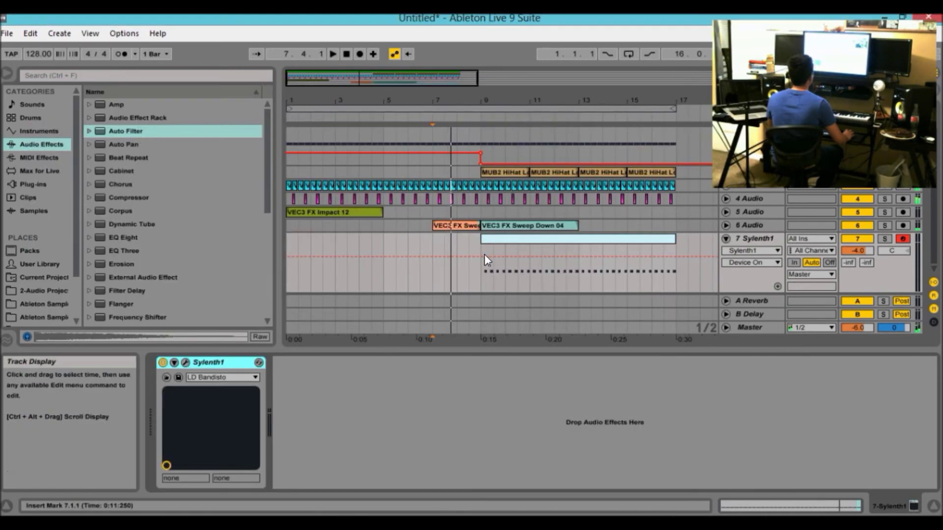
Step: Select the Sylenth1 bass clip from bar 9, listen to it with the new preset and hide the device view
click(484, 250)
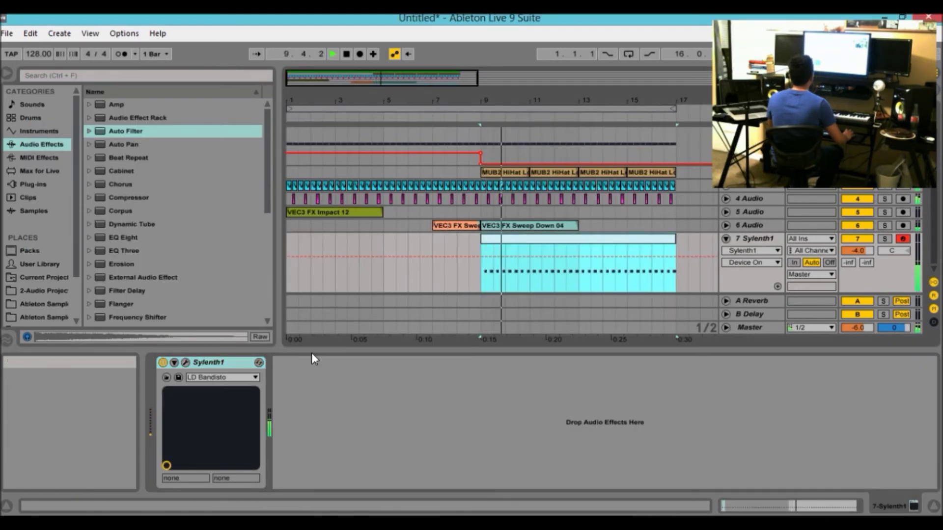
click(231, 362)
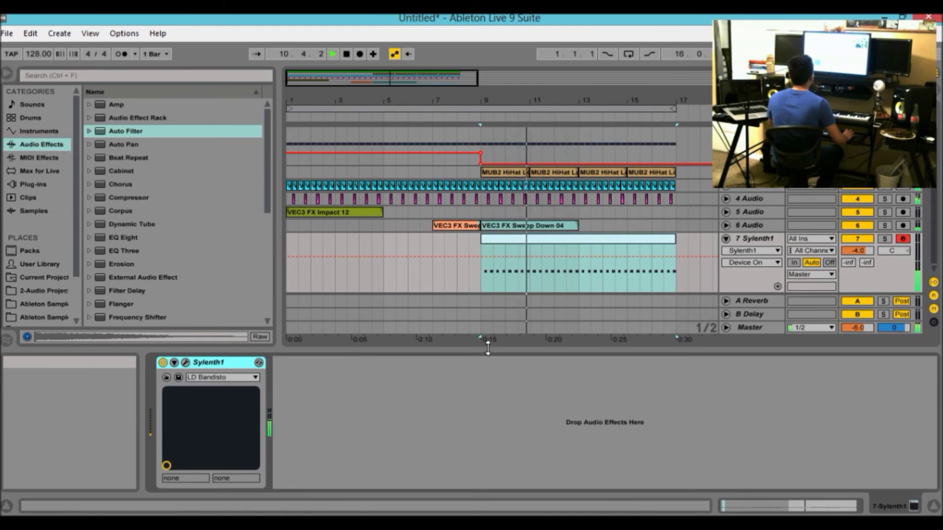
drag(486, 349, 487, 427)
click(755, 368)
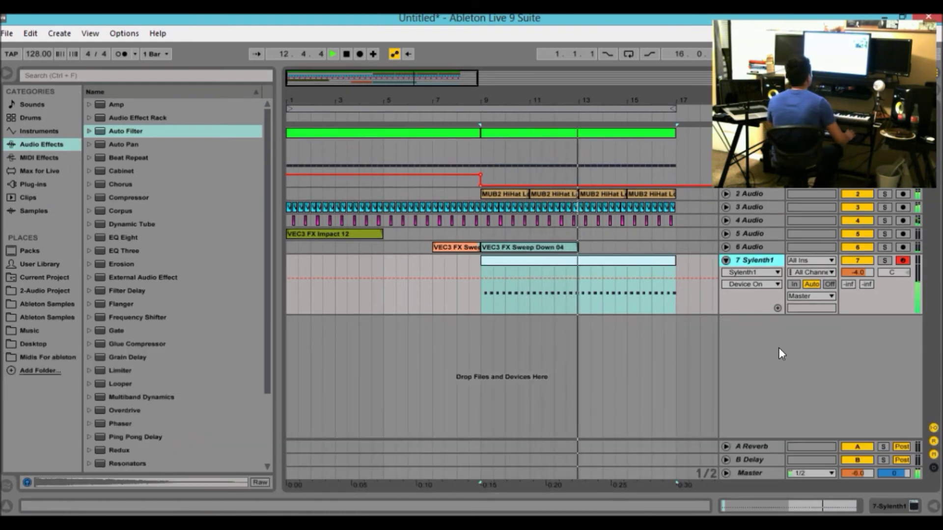
Step: Mute the 7 Sylenth1 track, stop playback and fold the track
click(859, 259)
key(space)
click(726, 260)
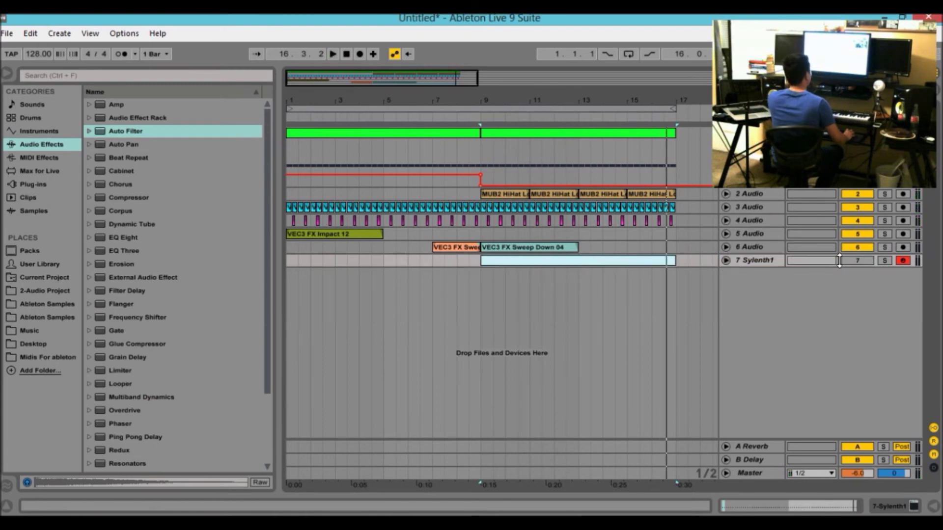
Step: Insert a new audio track, move it above the Sylenth1 track and unfold Sylenth1
drag(599, 101, 599, 93)
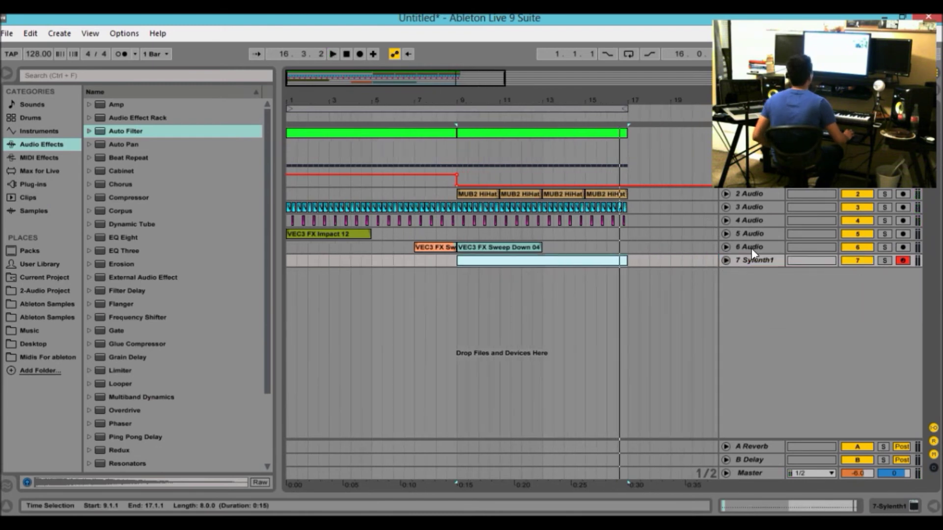
click(755, 261)
right_click(763, 302)
click(800, 308)
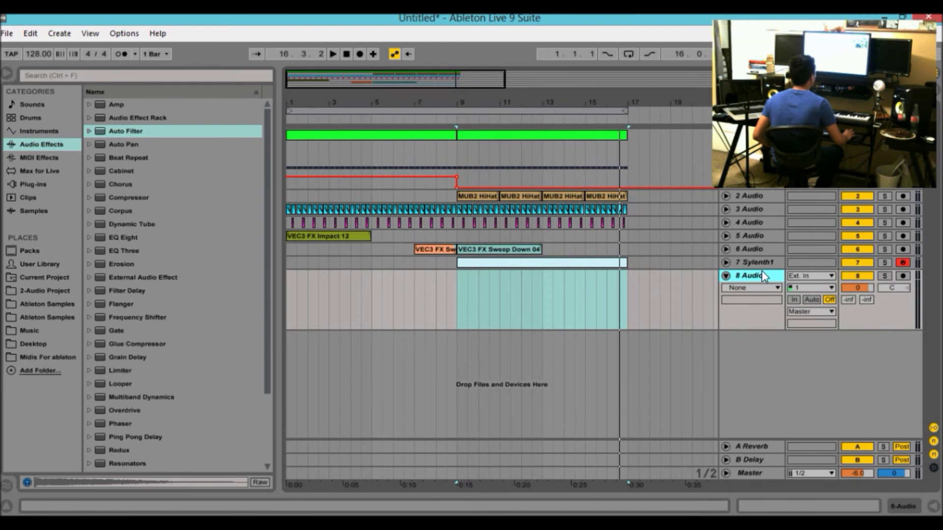
drag(757, 267, 728, 269)
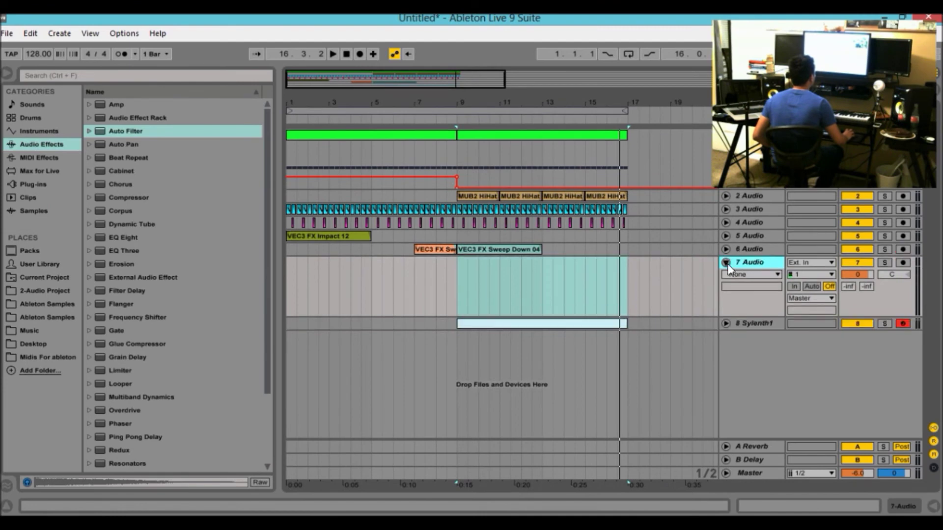
click(727, 323)
Step: Place the insert marker at 9.1.1 and search the Ableton Samples folder for "tom"
drag(372, 89, 442, 88)
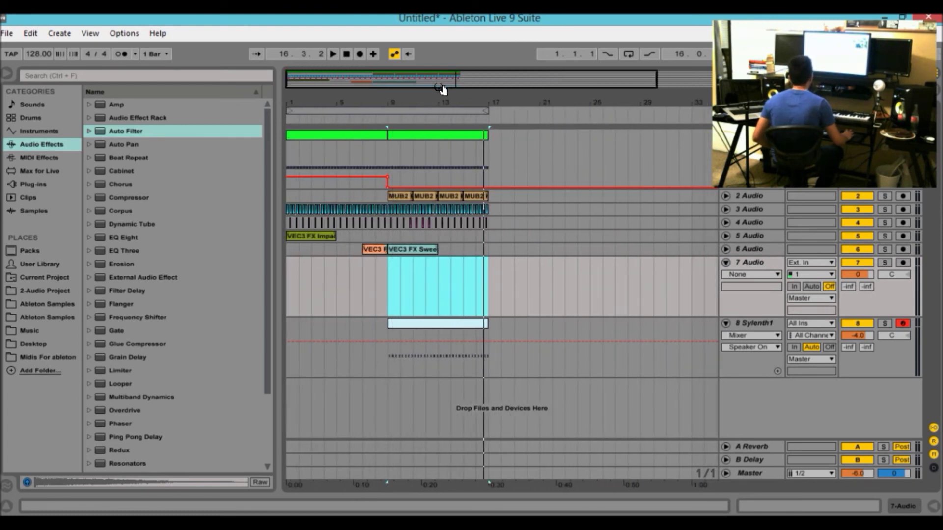
drag(441, 102, 441, 109)
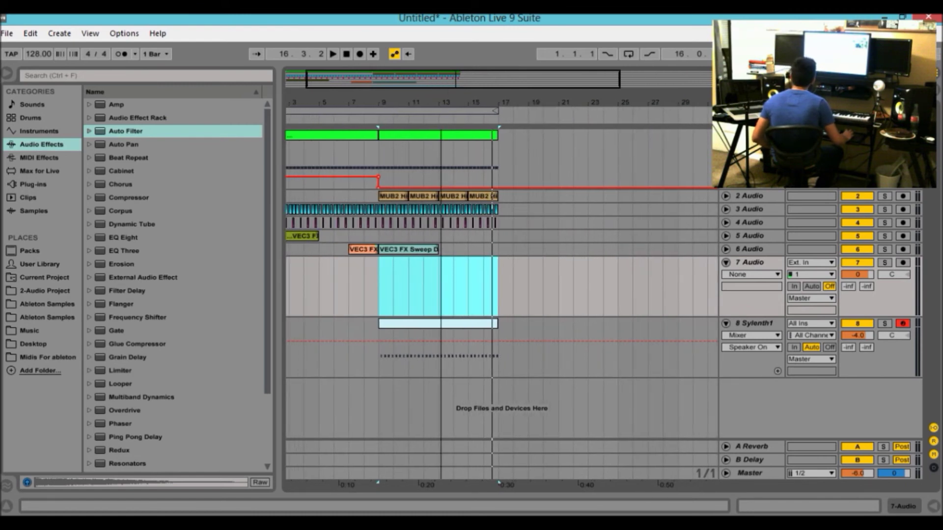
drag(441, 109, 466, 107)
click(425, 153)
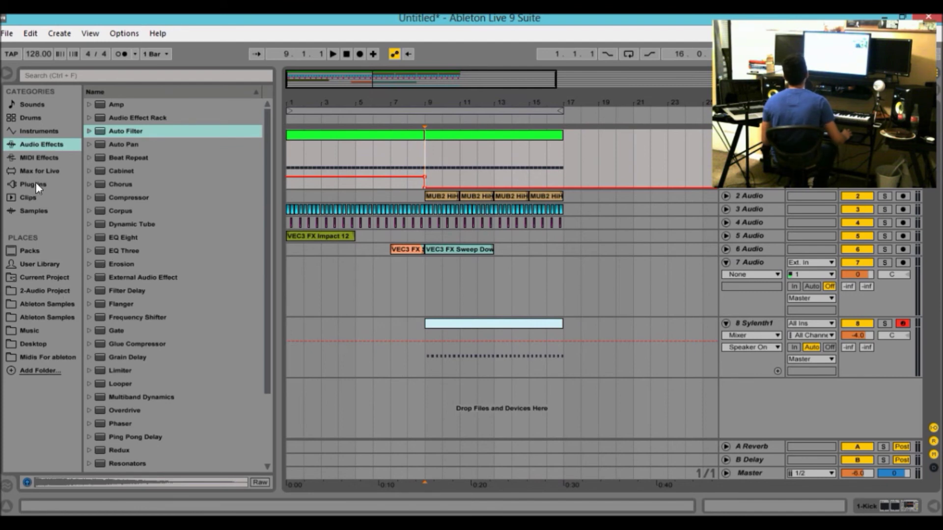
click(48, 303)
click(164, 74)
text(tom)
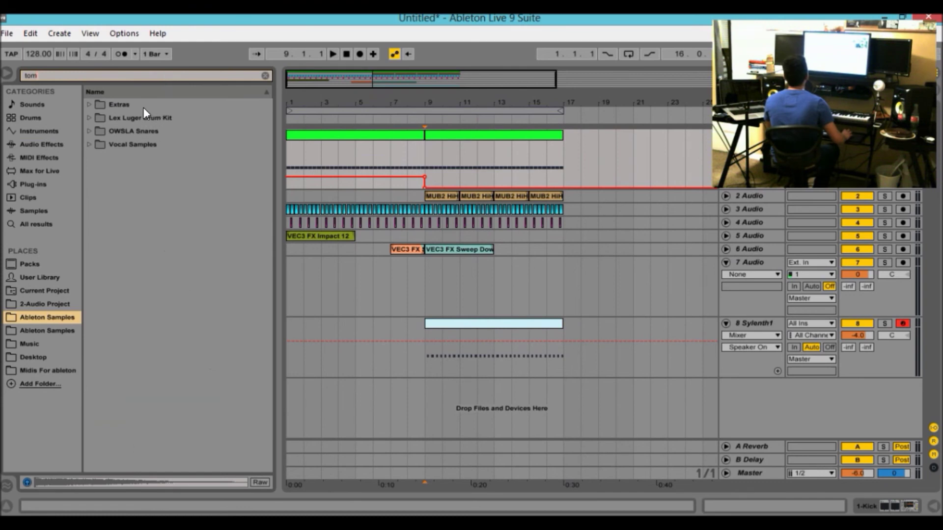
Step: Find VES2 Toms 049.wav in the Extras > Imported folder and place it on the 7 Audio track at 9.1.1
click(143, 108)
key(Right)
key(Down)
key(Right)
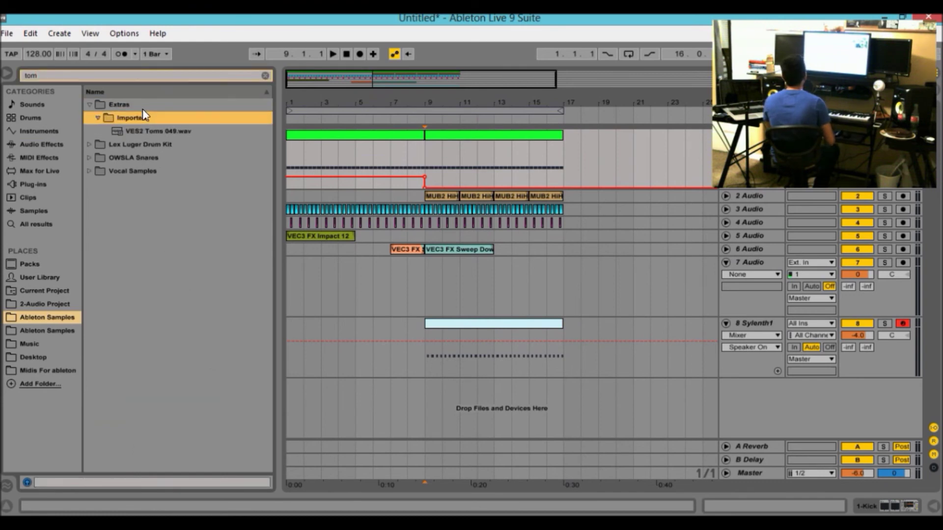
key(Down)
mouse_move(152, 130)
mouse_down()
mouse_move(458, 272)
mouse_move(432, 278)
mouse_up()
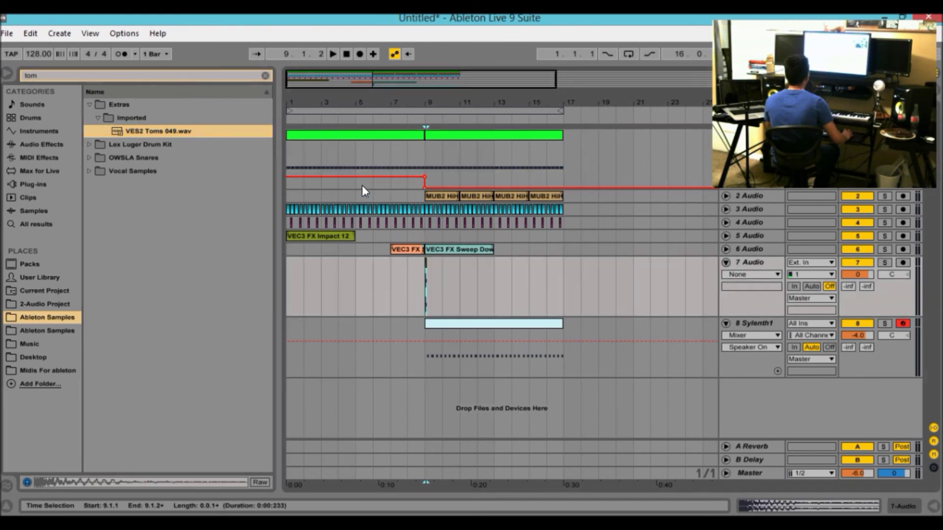
Step: Collapse the Extras sample folder and play the mix from the tom at 9.1.1, then stop playback
click(103, 105)
key(Left)
key(space)
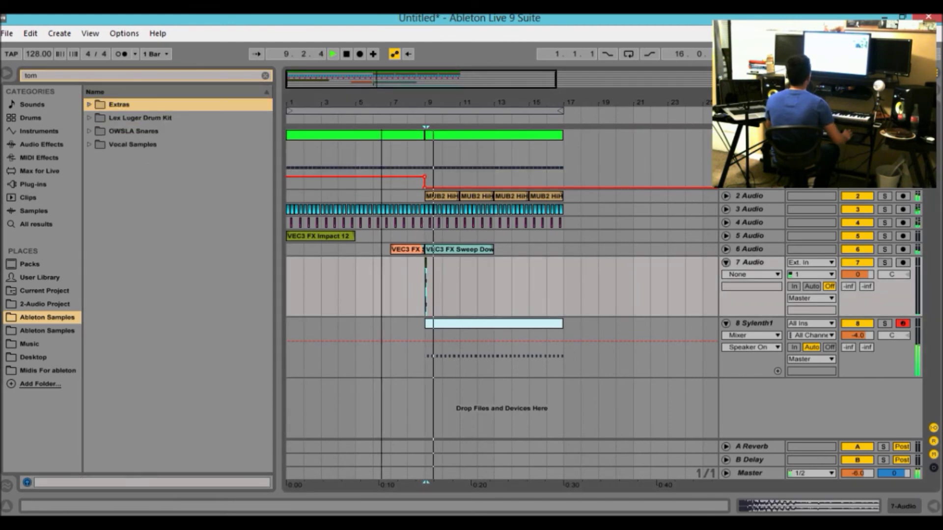
drag(381, 103, 381, 140)
key(space)
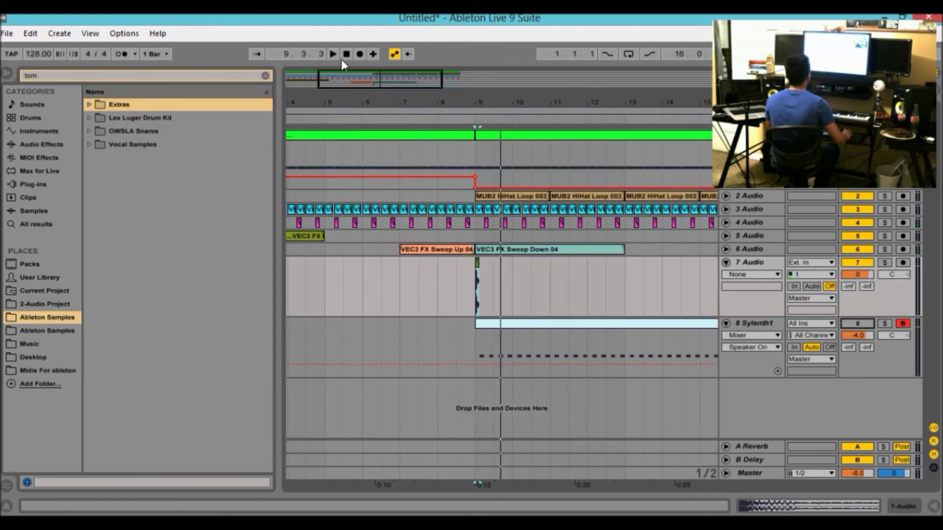
Step: Move the tom clip on the 7 Audio track to 9.1.2 and play the mix from 9.1.1
drag(556, 103, 679, 172)
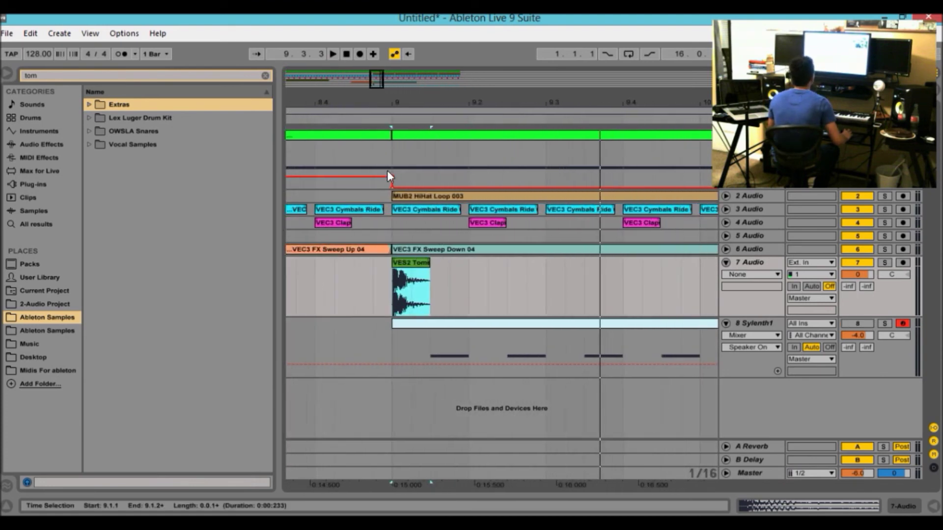
drag(422, 263, 441, 263)
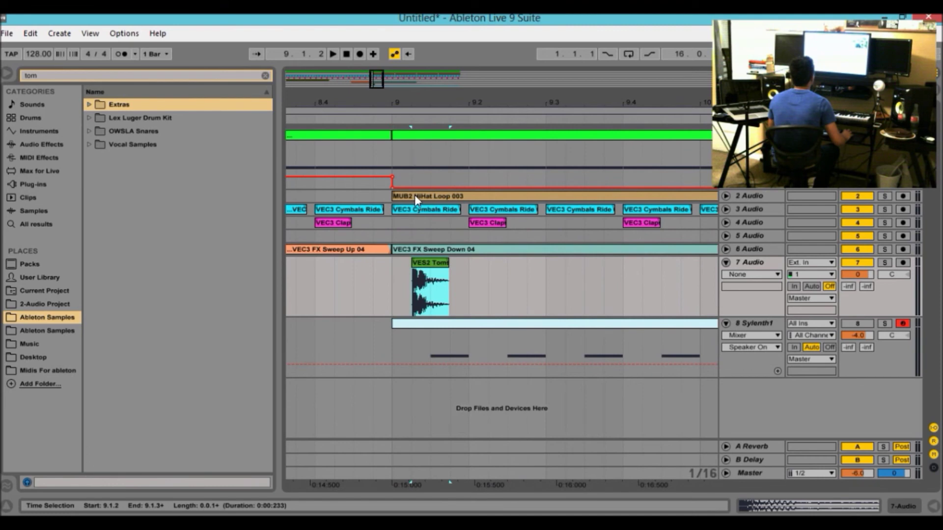
click(392, 279)
key(space)
key(space)
key(space)
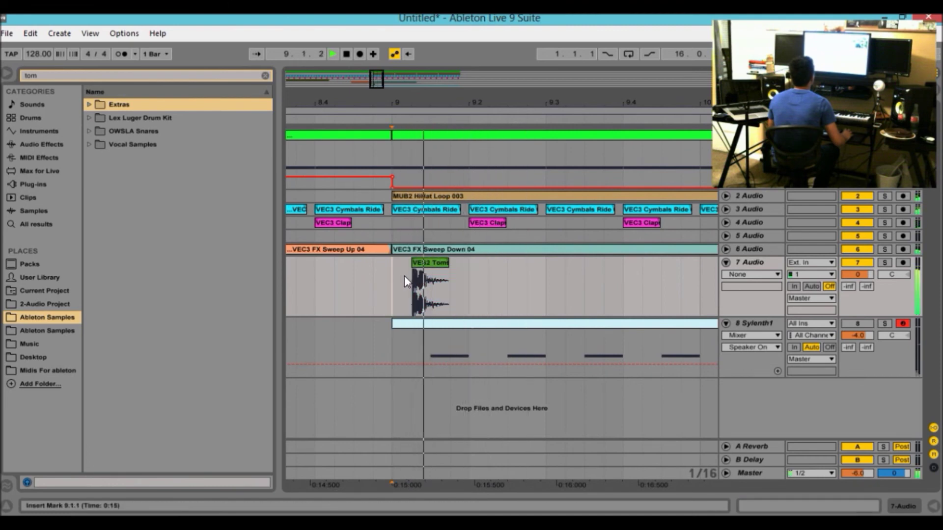
key(space)
drag(413, 102, 412, 97)
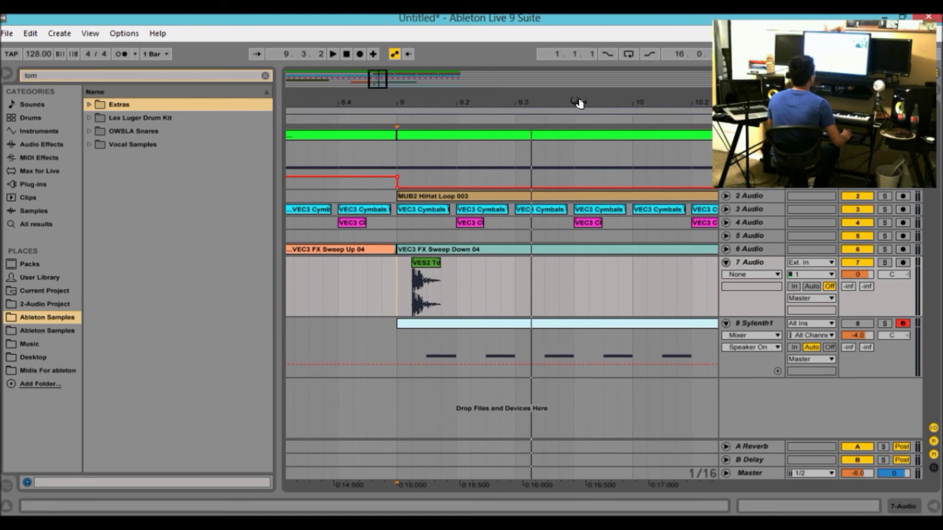
Step: Play from 9.1.1 with the Kick track soloed, and again with the 7 Audio track soloed instead
click(906, 17)
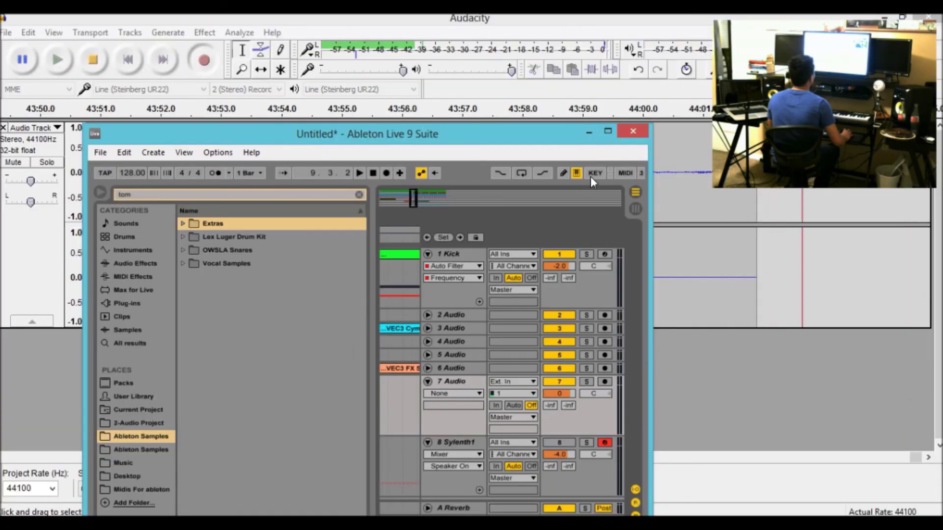
drag(589, 134, 609, 32)
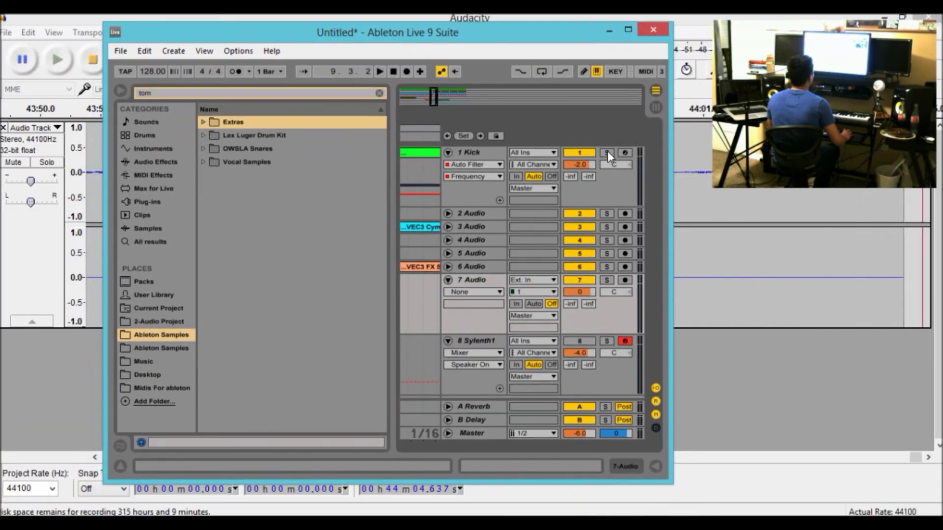
click(607, 152)
key(space)
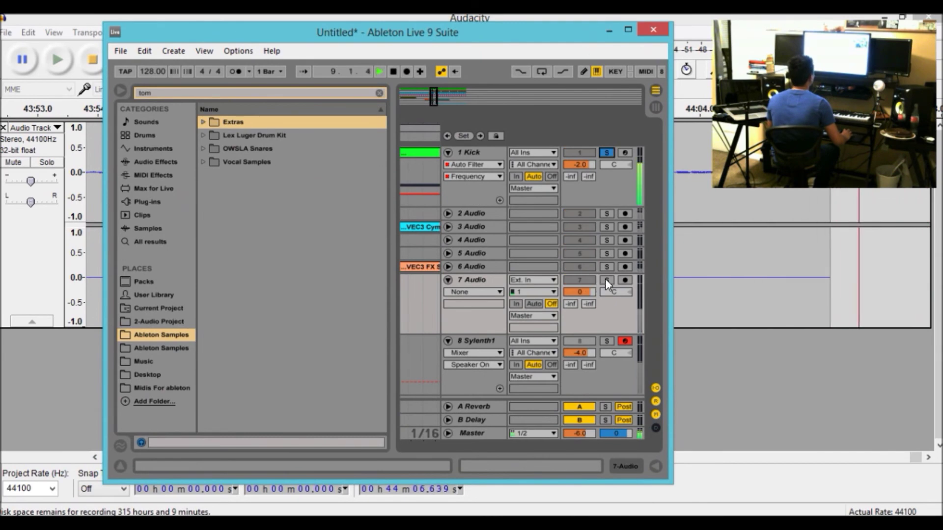
key(space)
click(628, 29)
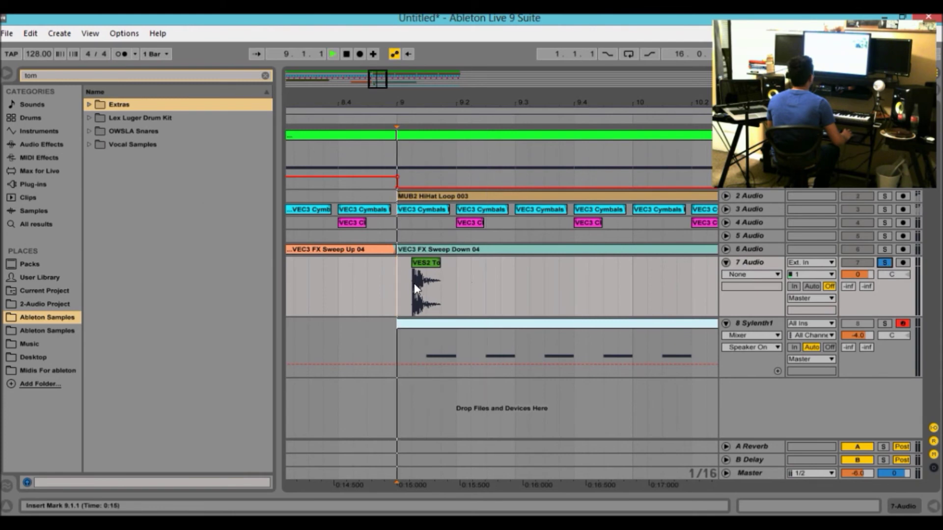
key(space)
key(space)
key(space)
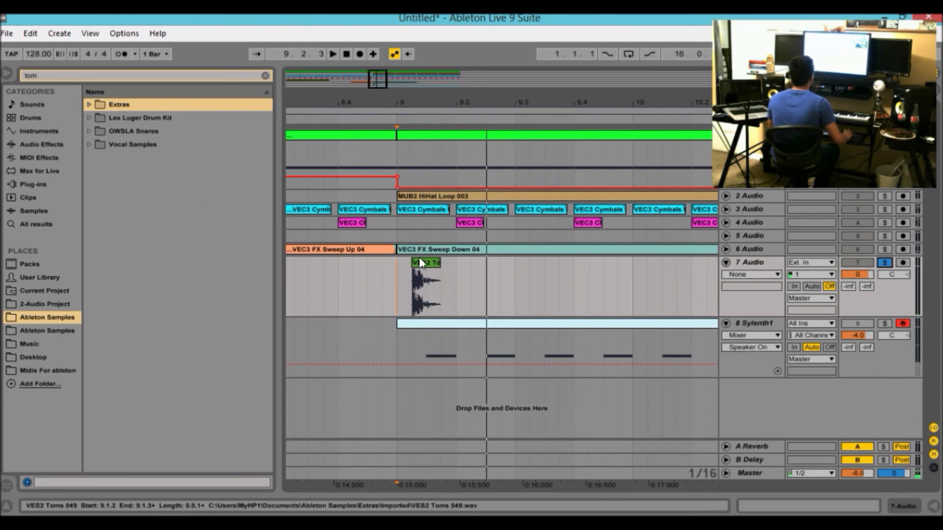
Step: Move the tom clip to 9.1.3, place a copy of it at 9.2.2 and play from 9.1.1
drag(428, 259, 514, 265)
click(395, 290)
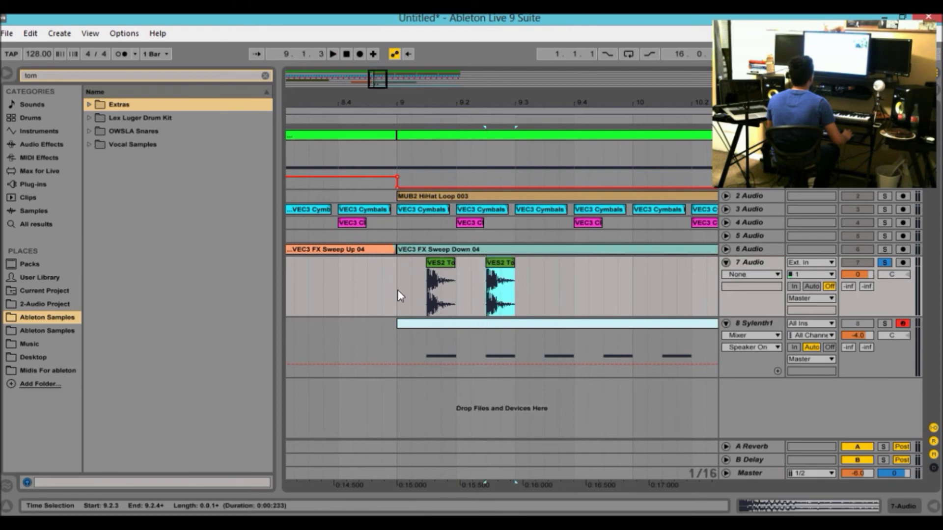
key(space)
key(space)
drag(500, 263, 484, 264)
click(391, 284)
key(space)
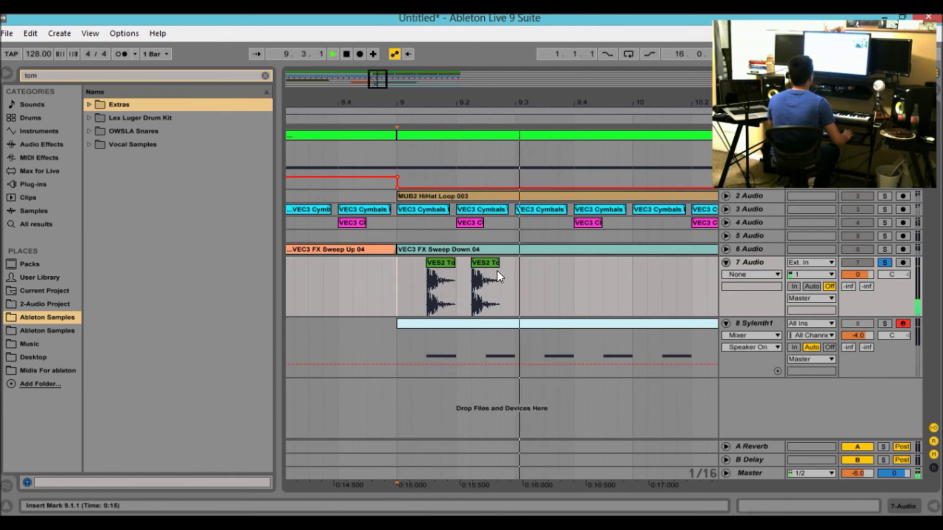
Step: Add a third copy of the tom at 9.3.2 and play the pattern from 9.1.1
click(483, 268)
drag(482, 267, 519, 265)
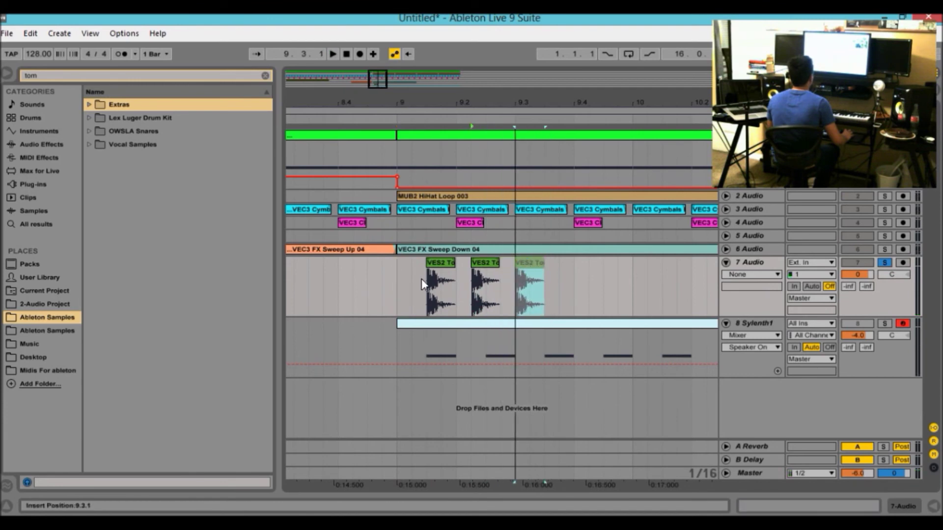
click(400, 283)
key(space)
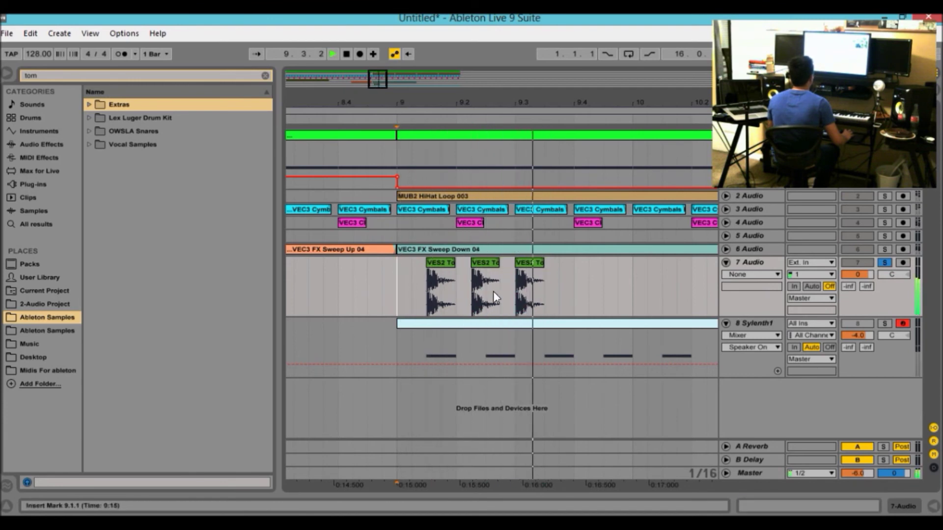
drag(530, 263, 547, 262)
click(397, 285)
key(space)
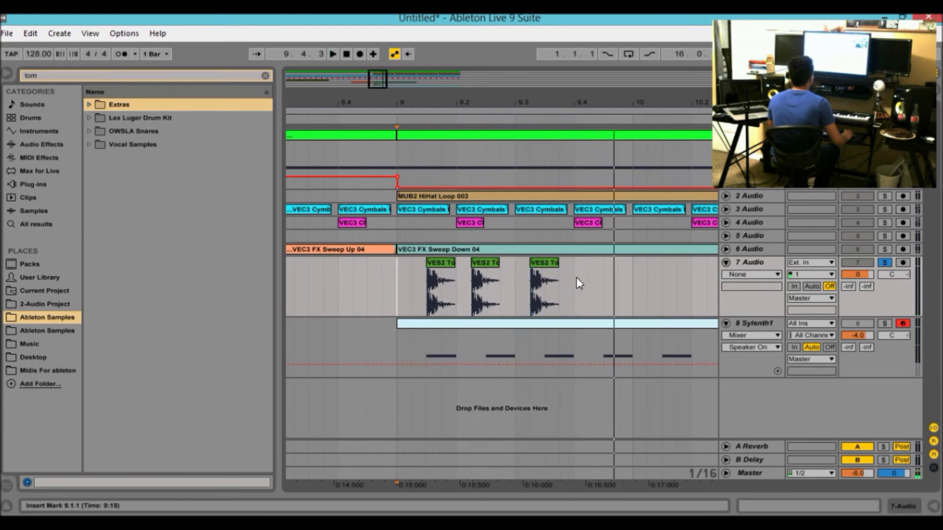
Step: Duplicate the section with the three toms directly after itself and play both groups from 9.1.1
drag(576, 278, 425, 280)
key(ctrl+d)
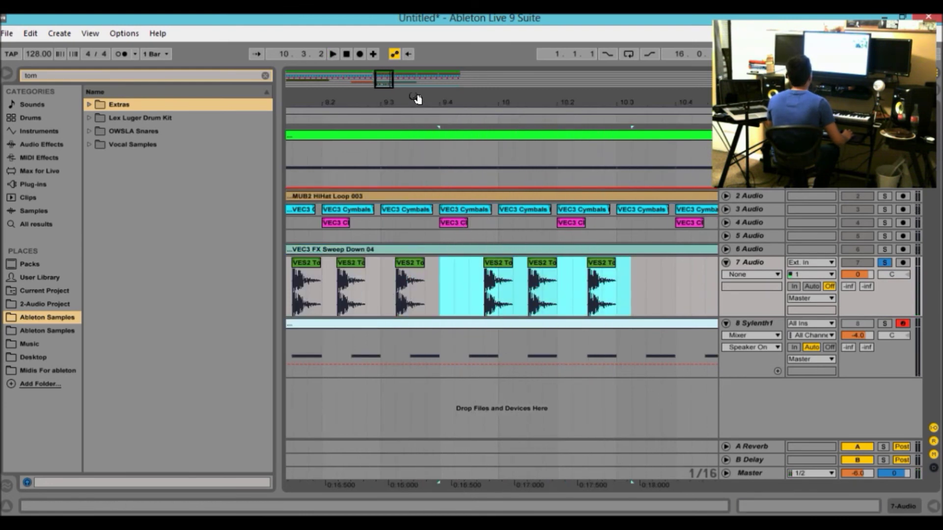
drag(344, 102, 442, 89)
click(393, 286)
key(space)
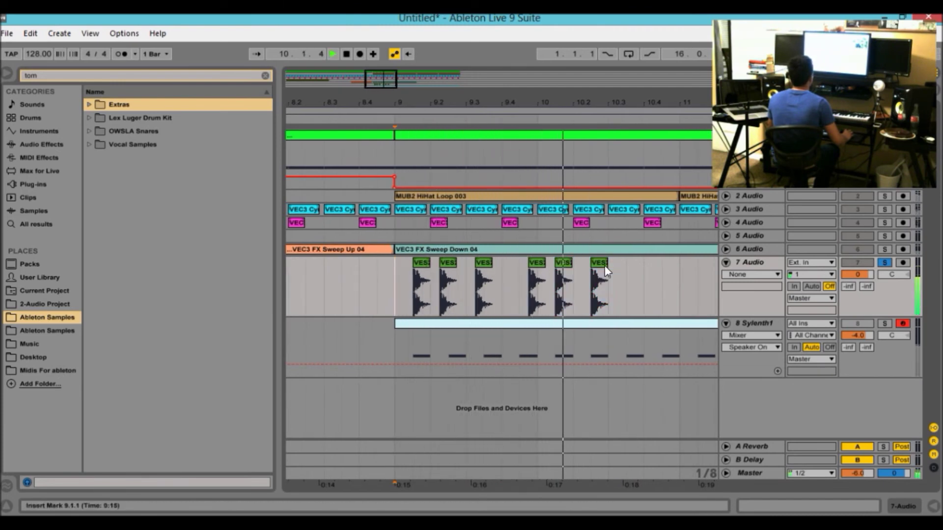
key(space)
Step: Delete the toms between 9.1.1 and 9.4.1, copy the remaining group back with its first tom at 9.1.2, and play from 9.1.1
drag(501, 285, 396, 285)
key(Delete)
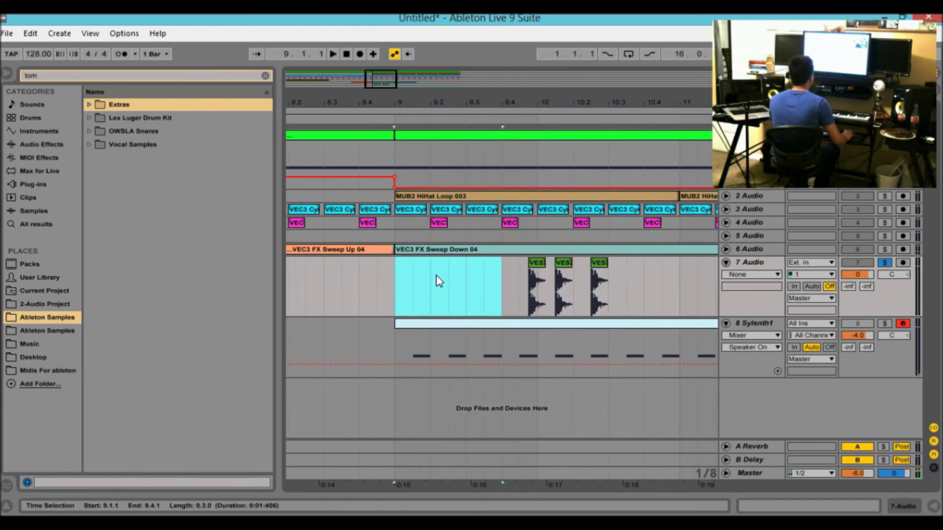
drag(633, 283, 478, 295)
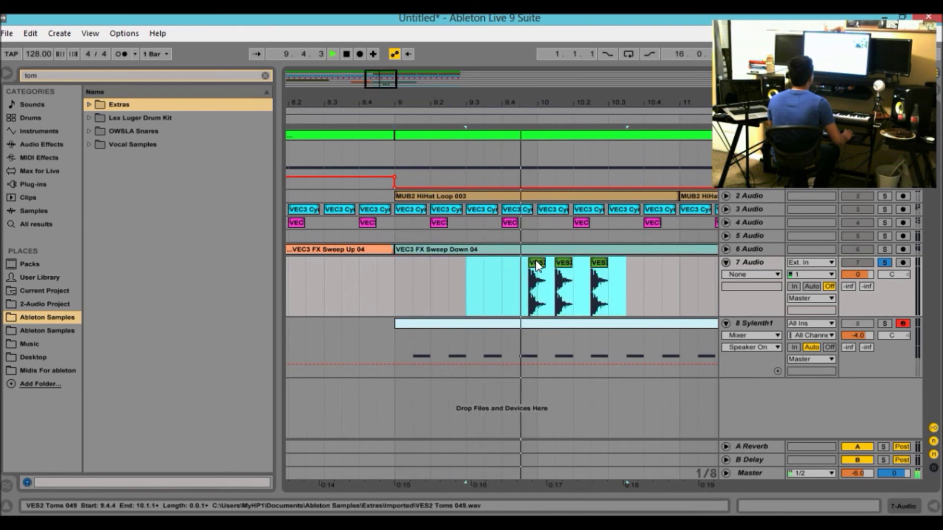
key(space)
drag(537, 265, 416, 271)
click(391, 285)
key(space)
Step: Shift the copied three-tom group in bar 9 two sixteenths later, starting at 9.1.4, and play from 9.1.1
drag(499, 285, 437, 263)
key(space)
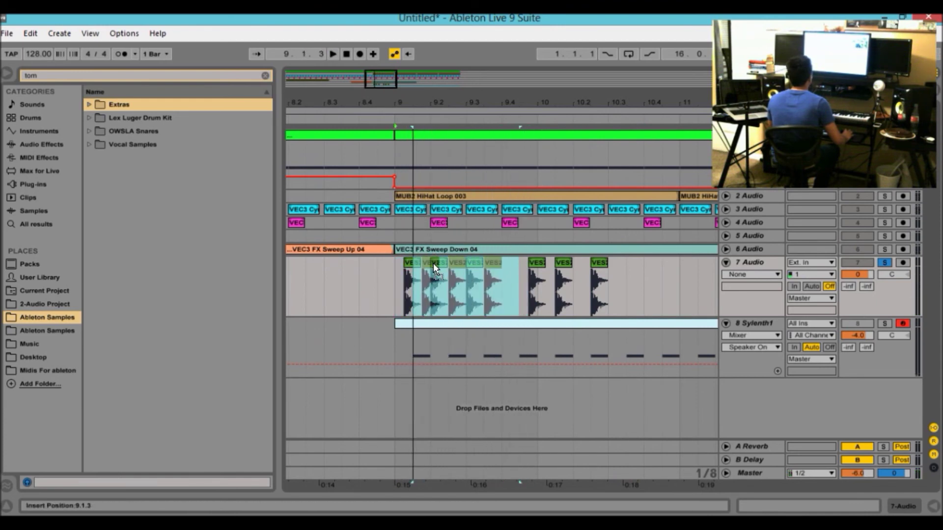
click(396, 288)
key(space)
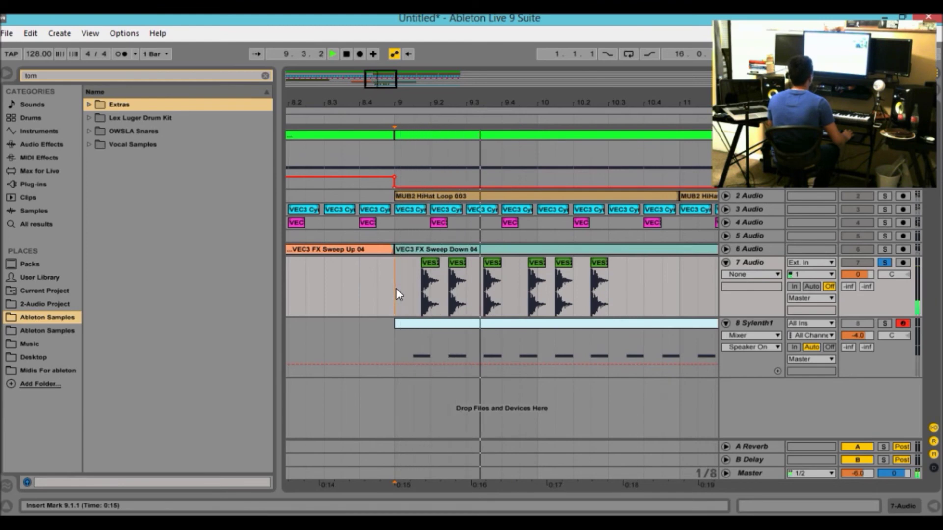
key(space)
Step: Duplicate the three-beat section containing the bar 9 toms three times along the 7 Audio track
drag(524, 278, 419, 291)
key(ctrl+d)
key(ctrl+d)
key(ctrl+d)
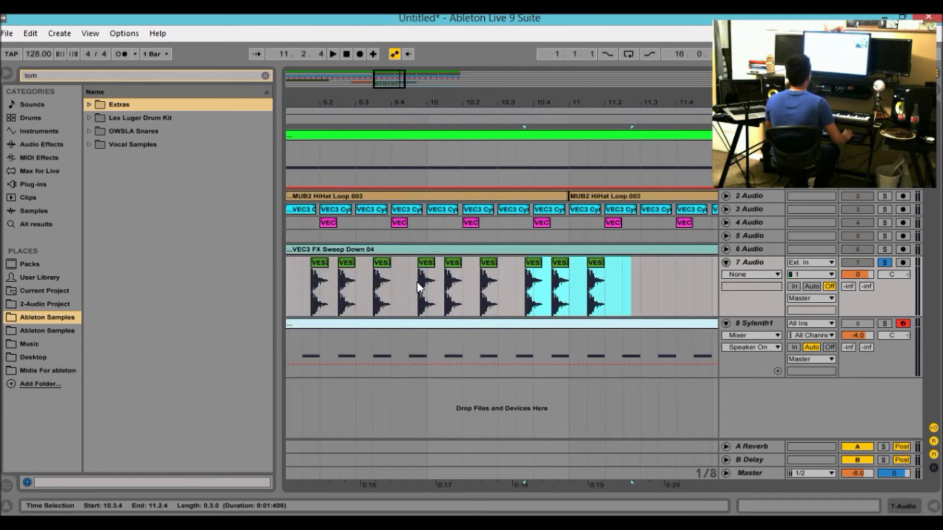
key(minus)
key(plus)
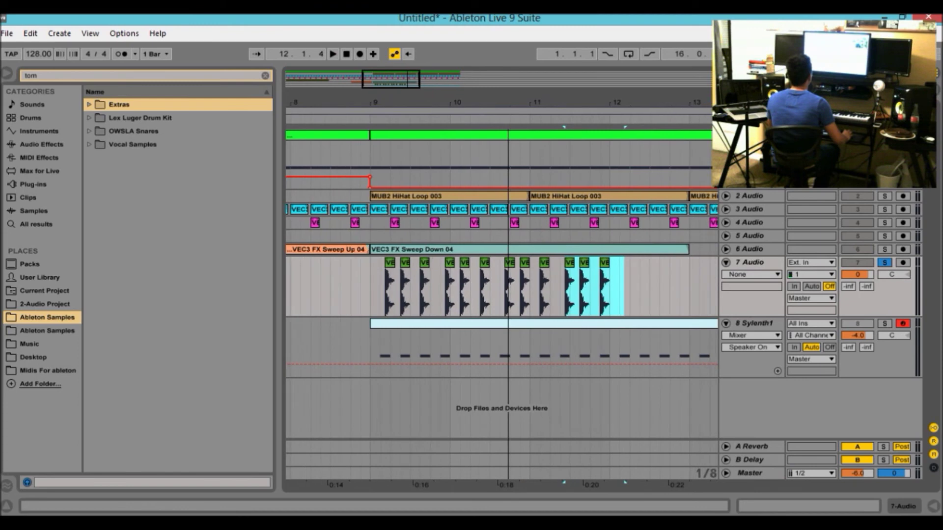
key(minus)
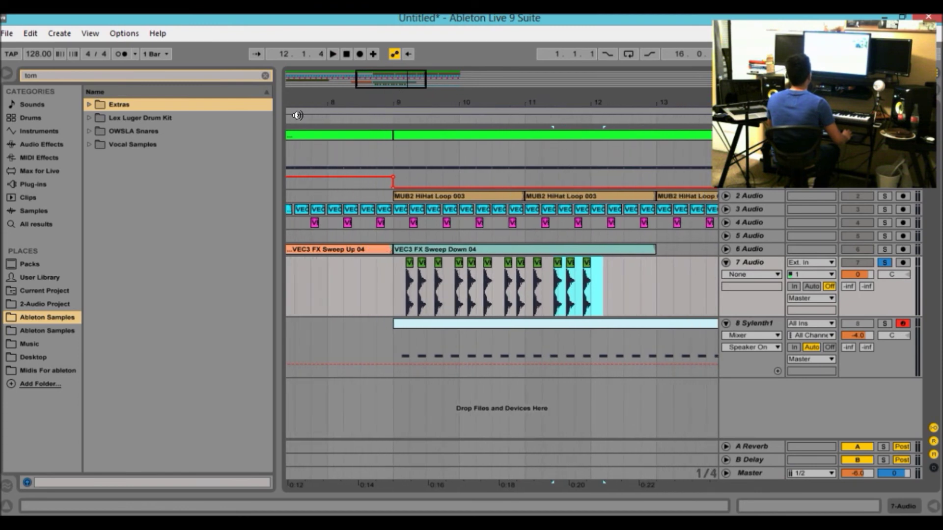
Step: Unsolo the 7 Audio track, play the mix from bar 8 with that track deactivated, and reactivate it
click(857, 263)
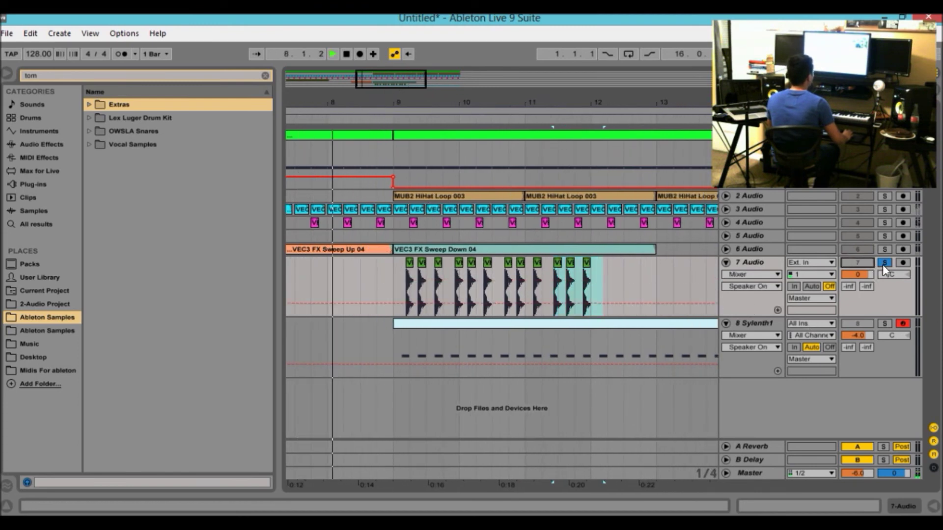
click(884, 263)
drag(408, 80, 409, 78)
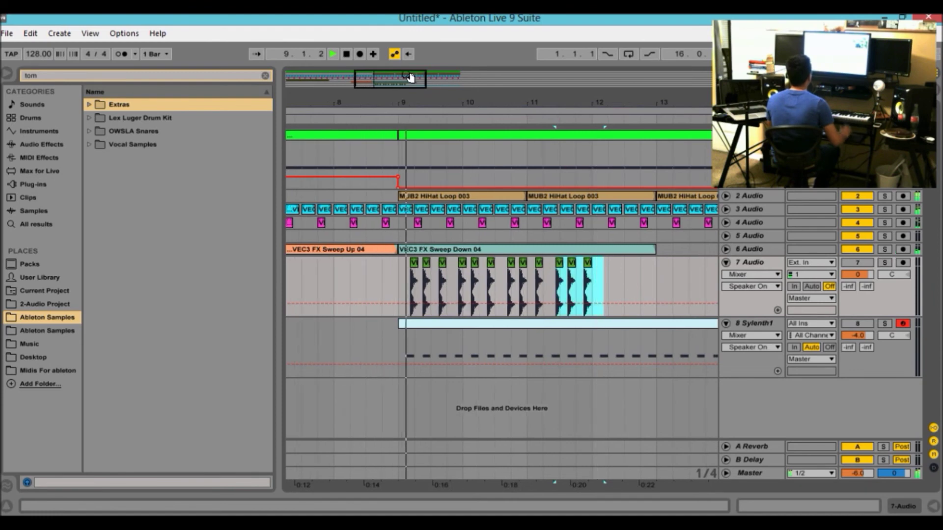
key(space)
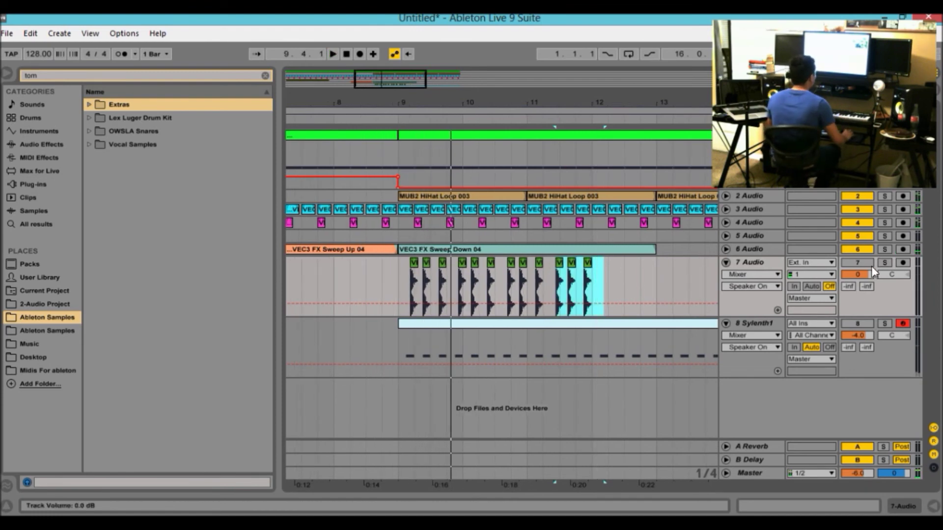
click(857, 249)
key(minus)
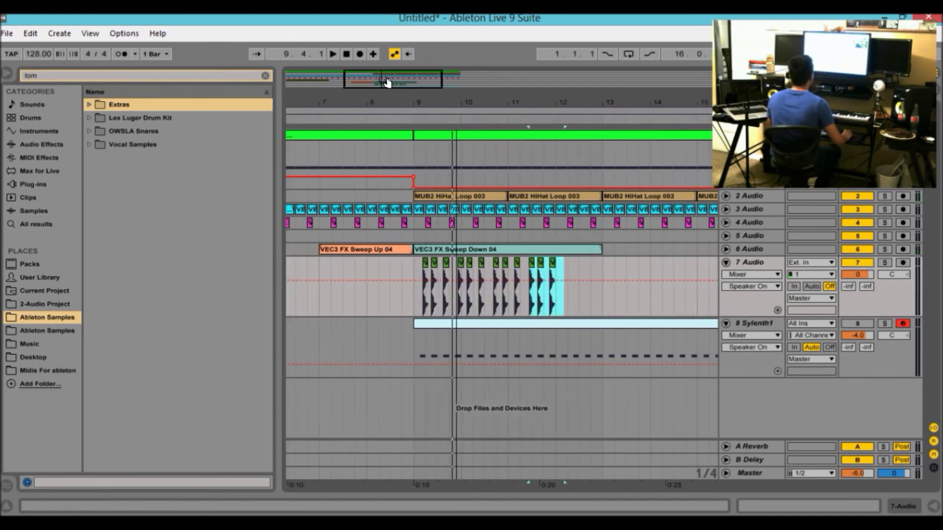
Step: Play the full mix from around bar 7 and lower the 7 Audio track volume to -4.0 dB
key(ctrl+a)
click(314, 118)
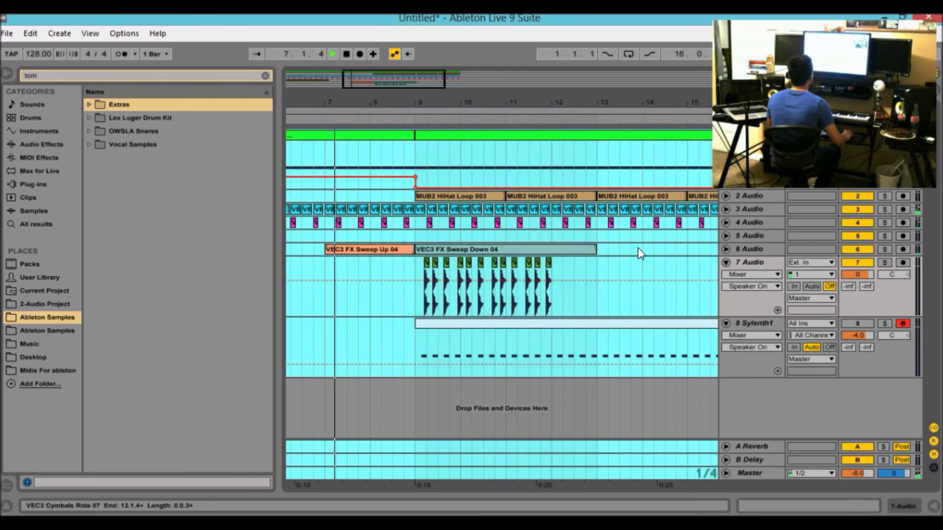
click(629, 292)
drag(862, 277, 859, 278)
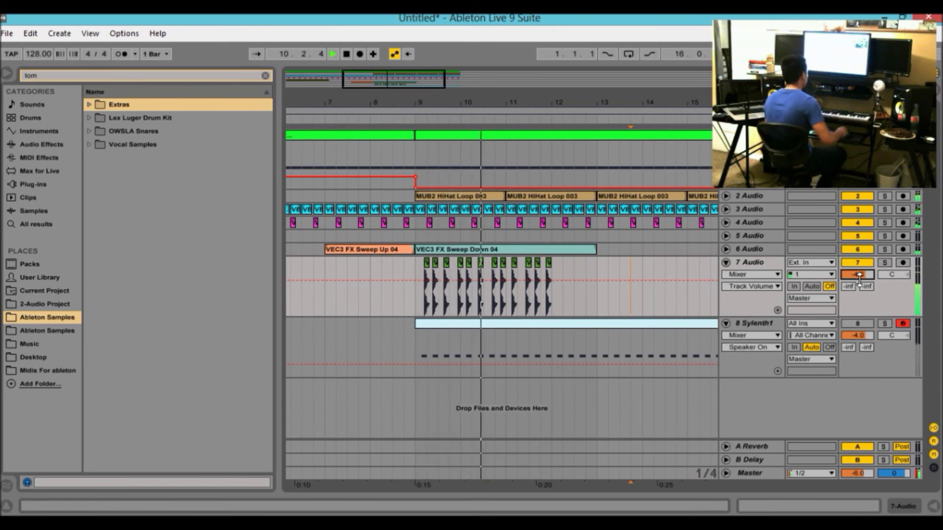
Step: Delete all toms after the first three in bar 9 and play the mix from 9.1.1
drag(393, 83, 391, 106)
drag(616, 262, 463, 278)
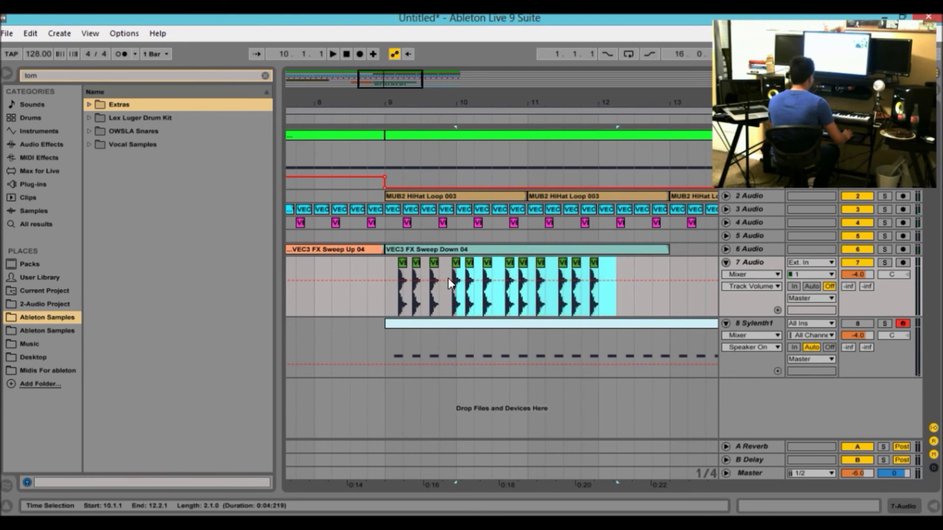
key(Delete)
click(387, 292)
key(space)
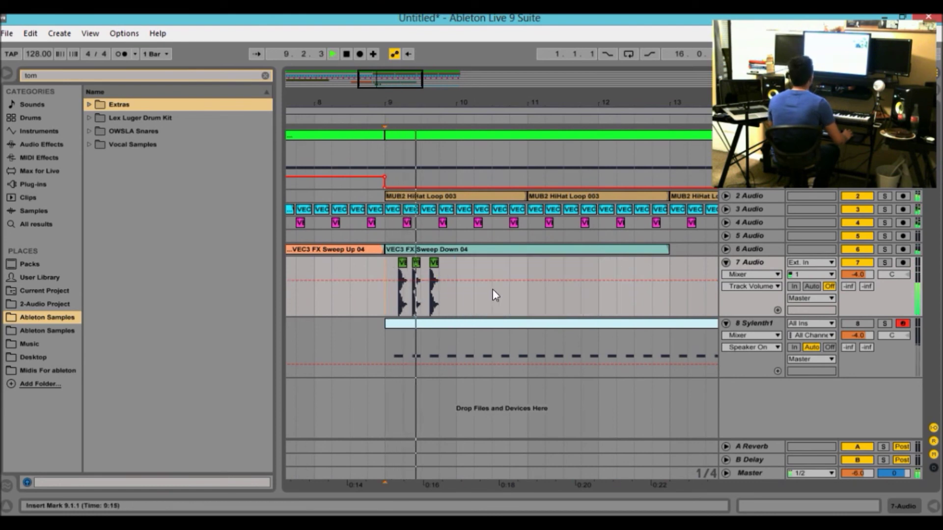
key(space)
Step: Duplicate the one-bar tom pattern from 9.1.1 to 10.1.1 twice and play from 8.3.1
drag(455, 270, 392, 279)
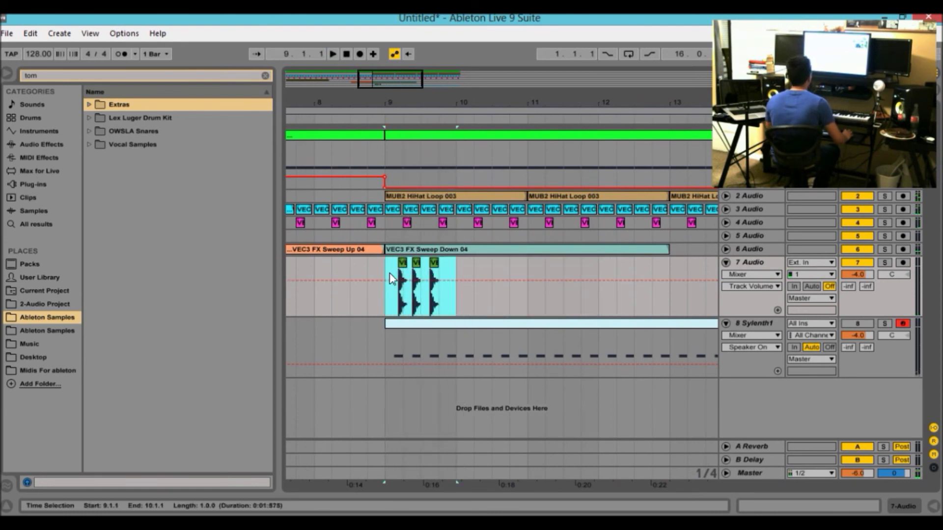
key(ctrl+d)
key(ctrl+d)
click(350, 289)
key(space)
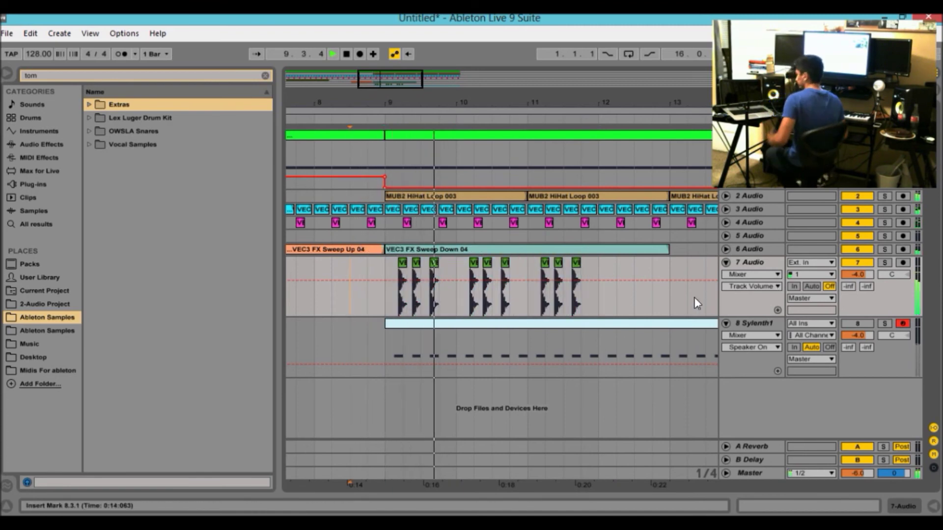
Step: Duplicate the three-bar tom pattern from 9.1.1 to 12.1.1 twice and delete the copied toms beyond 17.1.1
mouse_move(395, 80)
mouse_down()
mouse_move(398, 53)
mouse_move(418, 79)
mouse_up()
key(space)
key(space)
click(521, 269)
drag(514, 270, 463, 274)
key(ctrl+d)
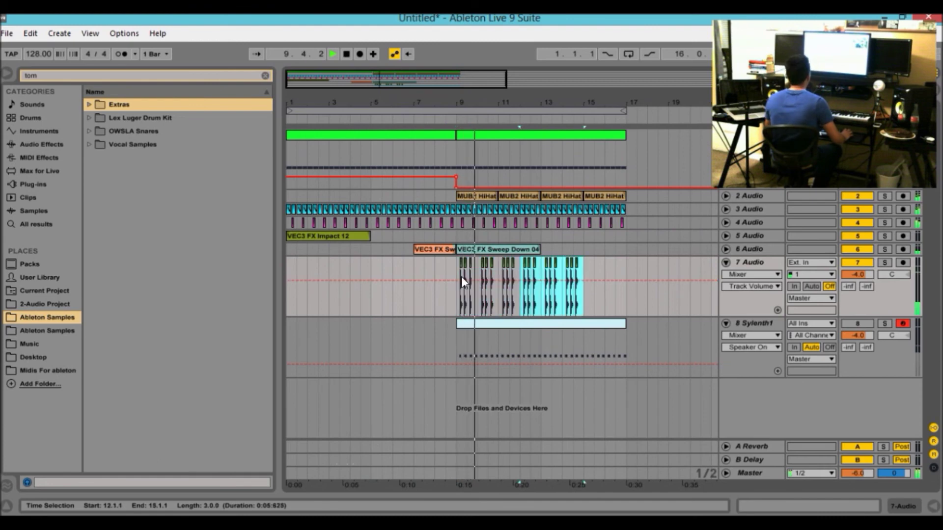
key(ctrl+d)
drag(669, 272, 626, 268)
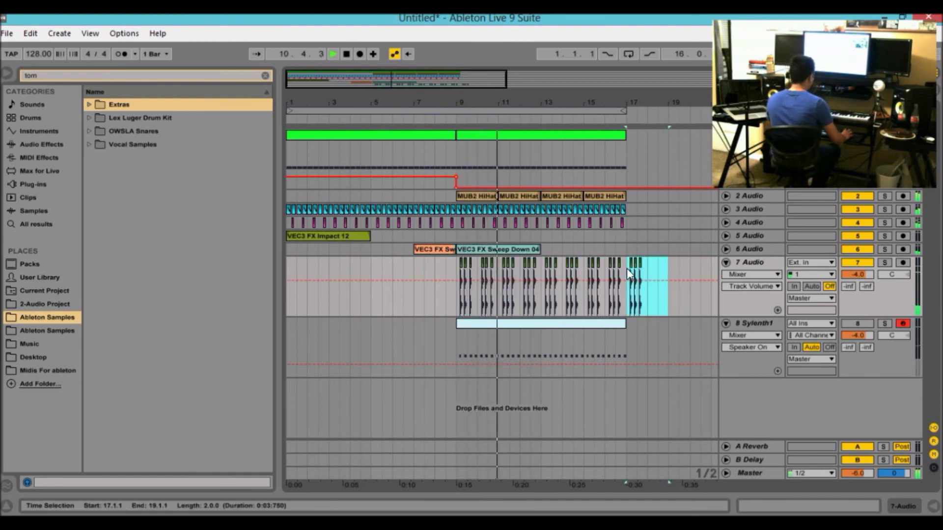
key(Delete)
Step: Listen to the mix with the 8 Sylenth1 track activated, deactivate it again and return playback to the start
click(843, 325)
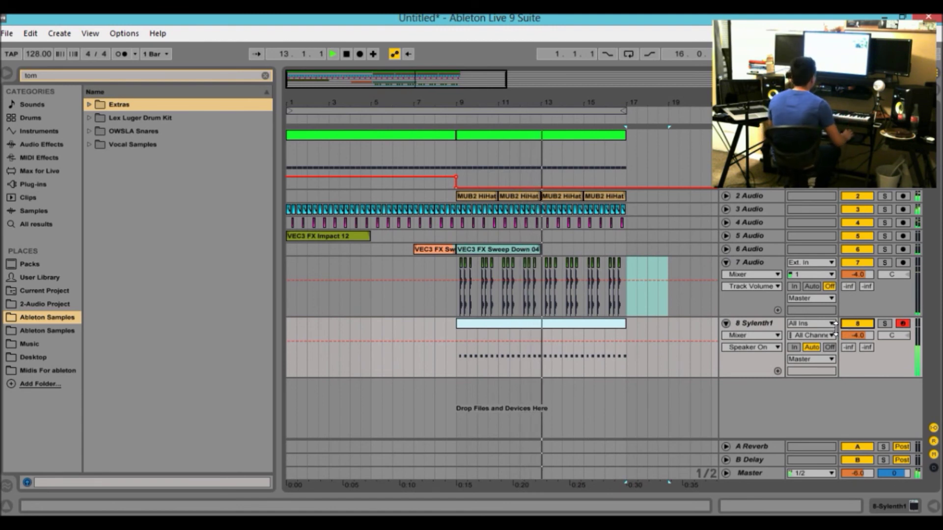
click(858, 324)
double_click(345, 54)
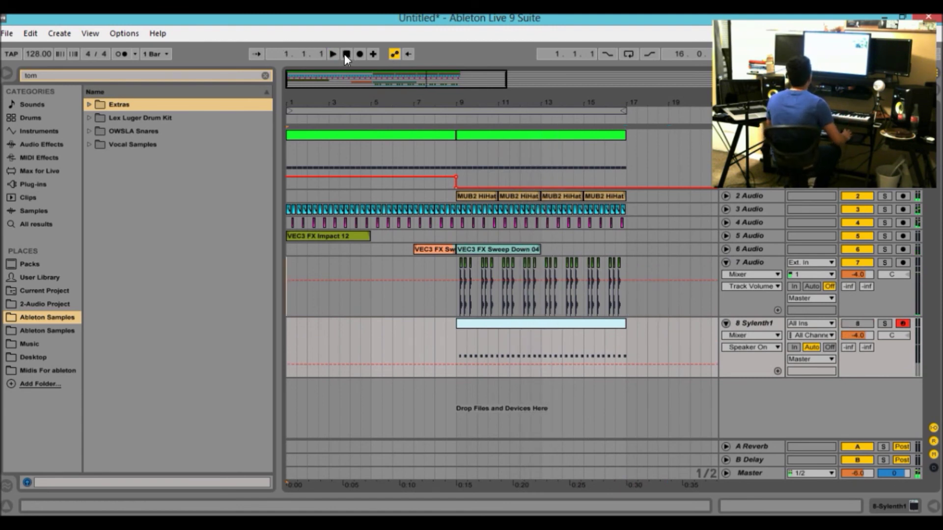
Step: Solo the 7 Audio track and show its device chain, with the arrangement focused on bars 8 to 12
click(743, 264)
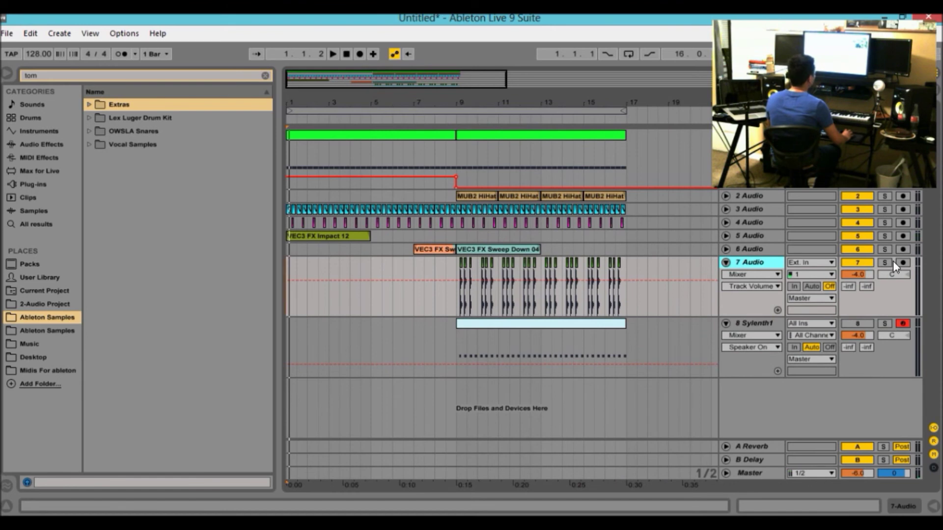
click(884, 263)
double_click(762, 266)
drag(410, 87, 444, 128)
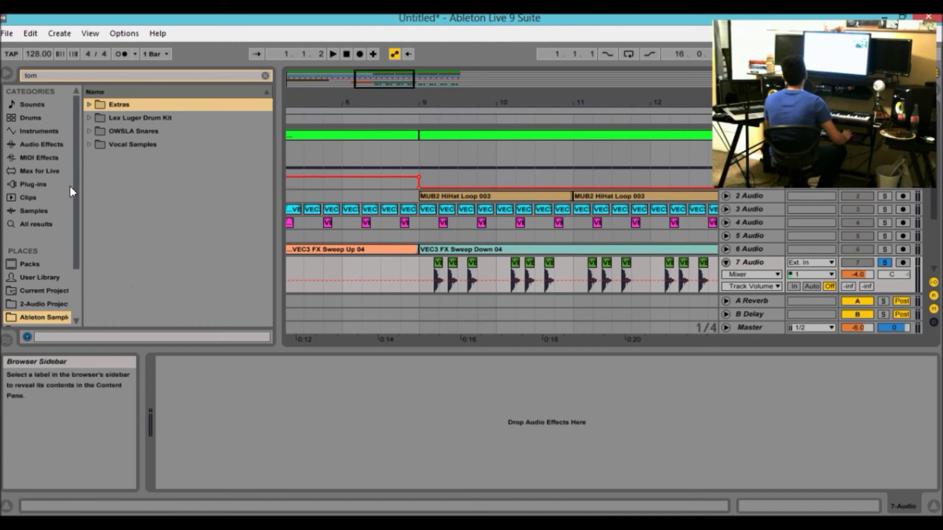
Step: Clear the tom search in the browser and collapse the VEC3 FX and VEC Vol. 3 folders
click(81, 76)
key(BackSpace)
key(BackSpace)
key(BackSpace)
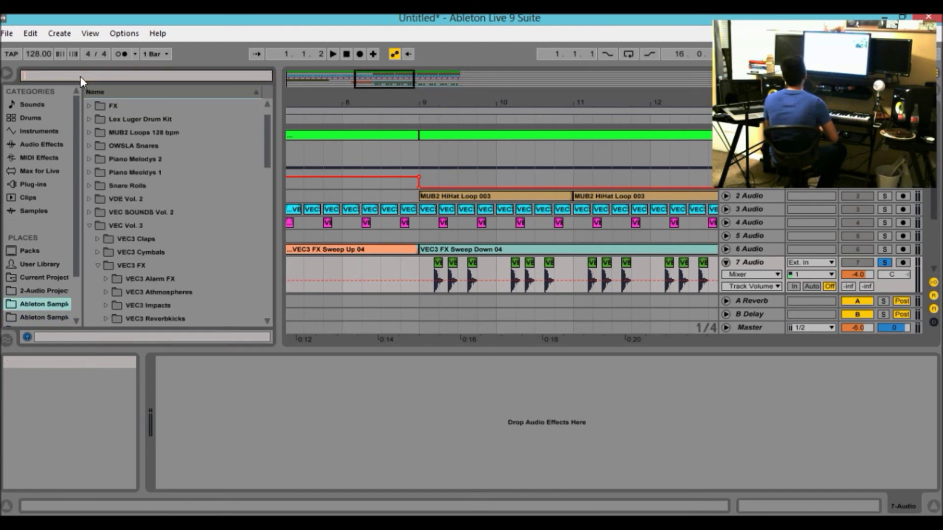
click(136, 264)
key(Left)
key(Up)
key(Up)
key(Up)
key(Left)
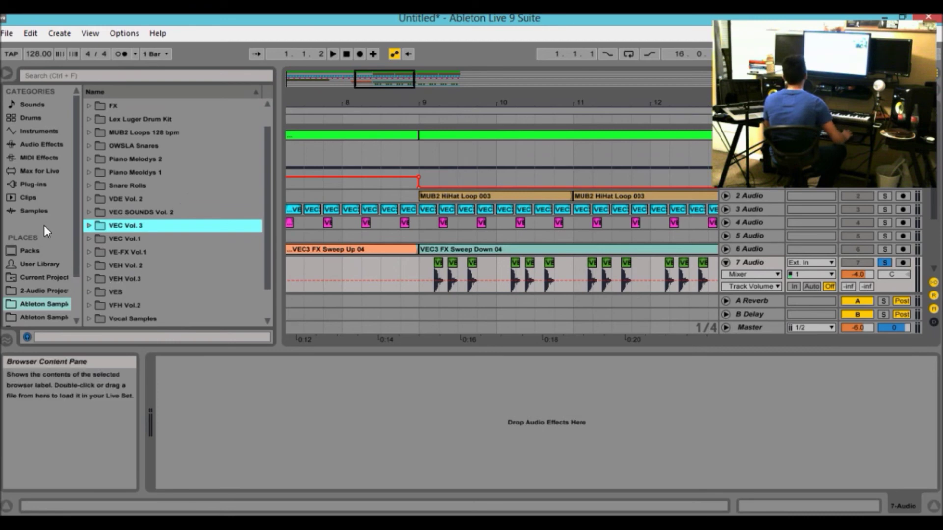
Step: Load the FabFilter Pro-Q plug-in onto the 7 Audio track
click(43, 143)
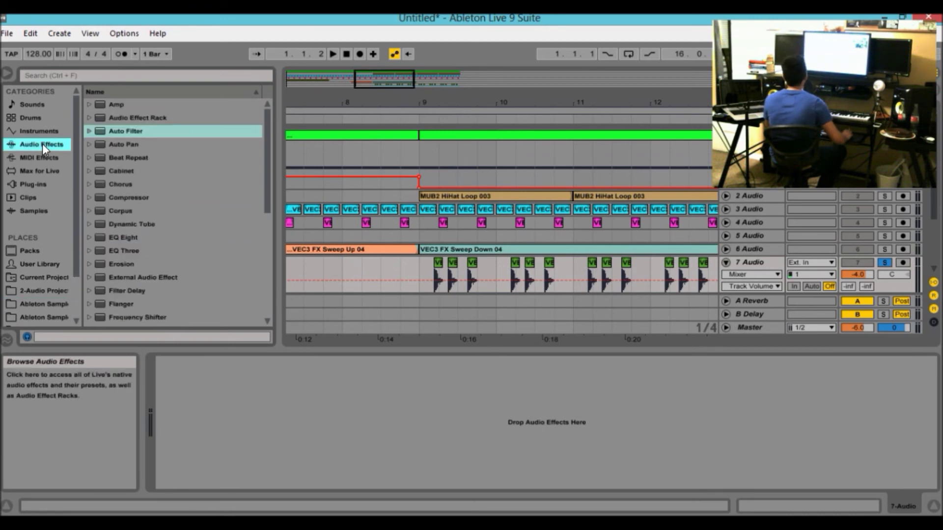
click(32, 185)
double_click(156, 225)
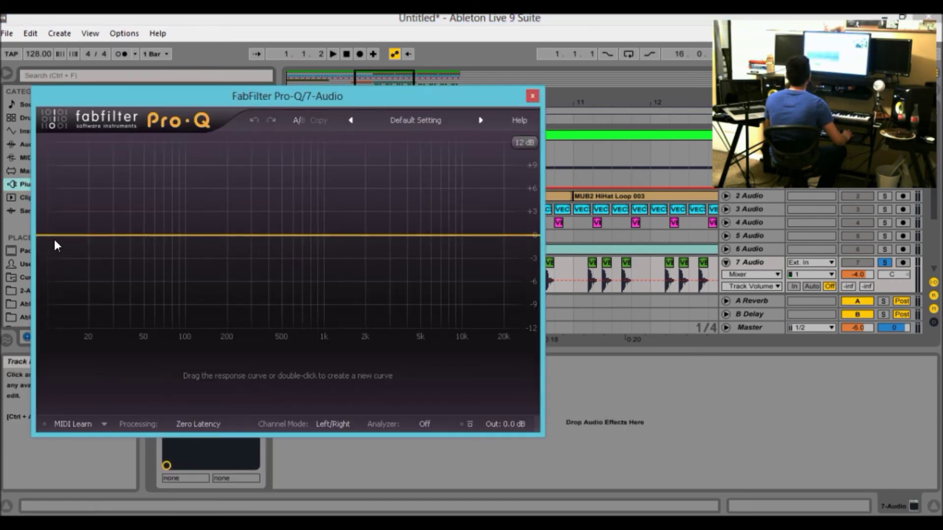
Step: Add a low cut band in Pro-Q at about 12.3 Hz with a Q of 0.828 while playing the toms
double_click(57, 236)
key(space)
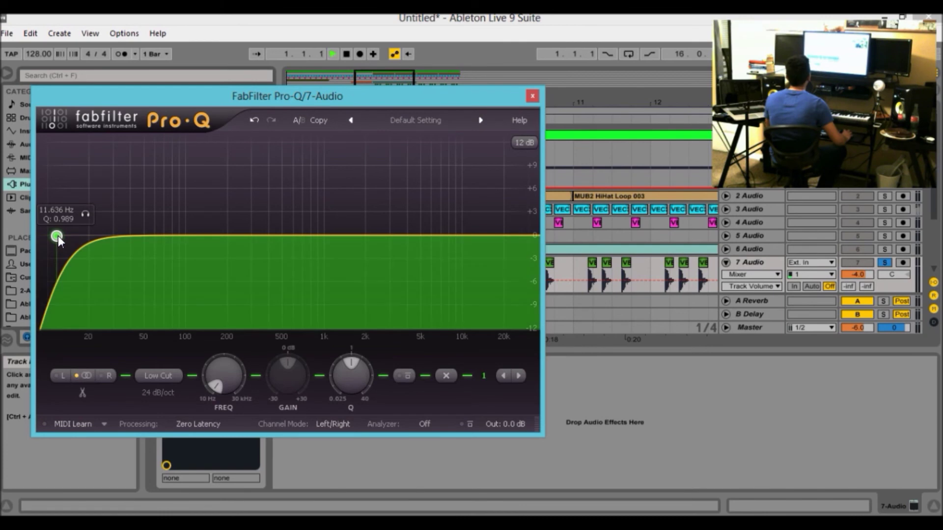
click(888, 263)
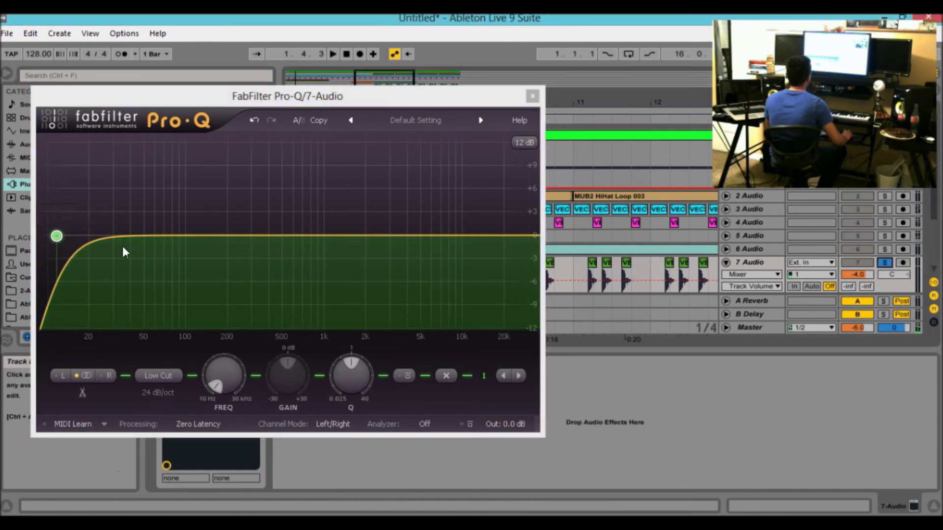
drag(327, 97, 295, 187)
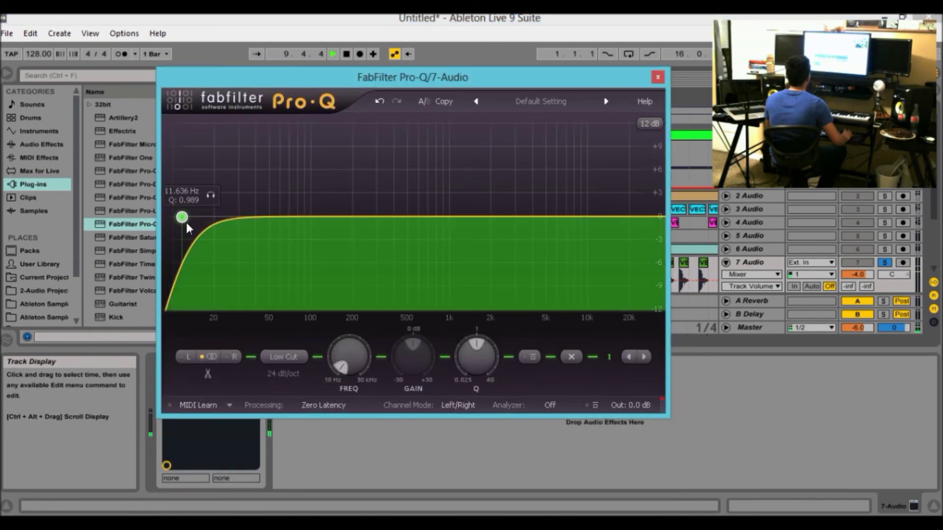
mouse_move(187, 222)
mouse_down()
mouse_move(394, 224)
mouse_move(186, 229)
mouse_up()
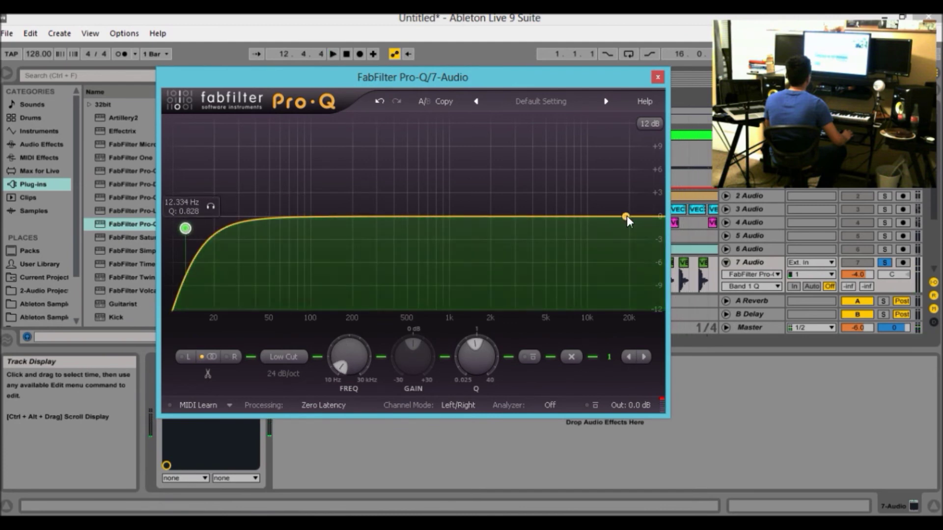
Step: Add a high cut band near 20 kHz and a bell boost of about +1.7 dB at 81 Hz, and close Pro-Q
click(626, 216)
mouse_move(625, 216)
mouse_down()
mouse_move(482, 224)
mouse_move(633, 218)
mouse_up()
mouse_move(317, 216)
mouse_down()
mouse_move(297, 199)
mouse_move(244, 204)
mouse_move(354, 208)
mouse_move(353, 135)
mouse_move(251, 137)
mouse_move(350, 146)
mouse_move(310, 175)
mouse_move(311, 203)
mouse_move(549, 190)
mouse_move(349, 212)
mouse_move(280, 206)
mouse_move(301, 207)
mouse_up()
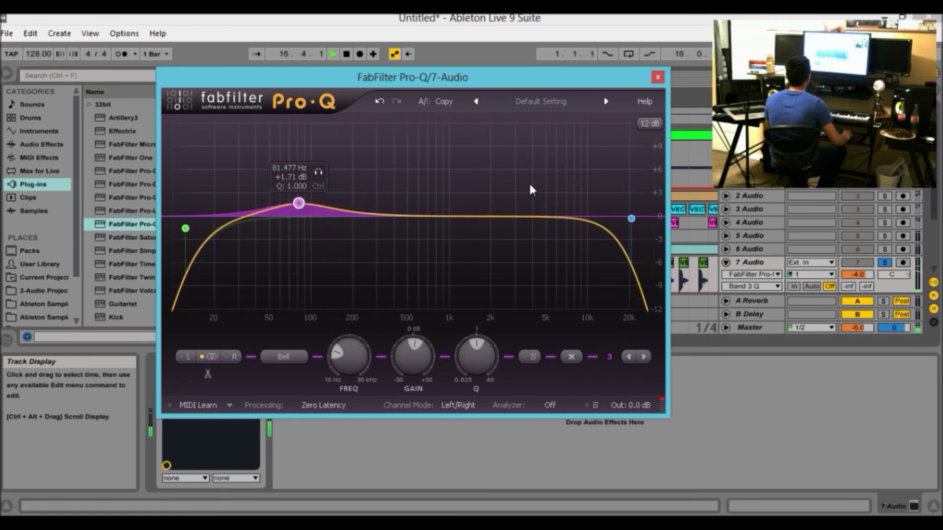
click(657, 77)
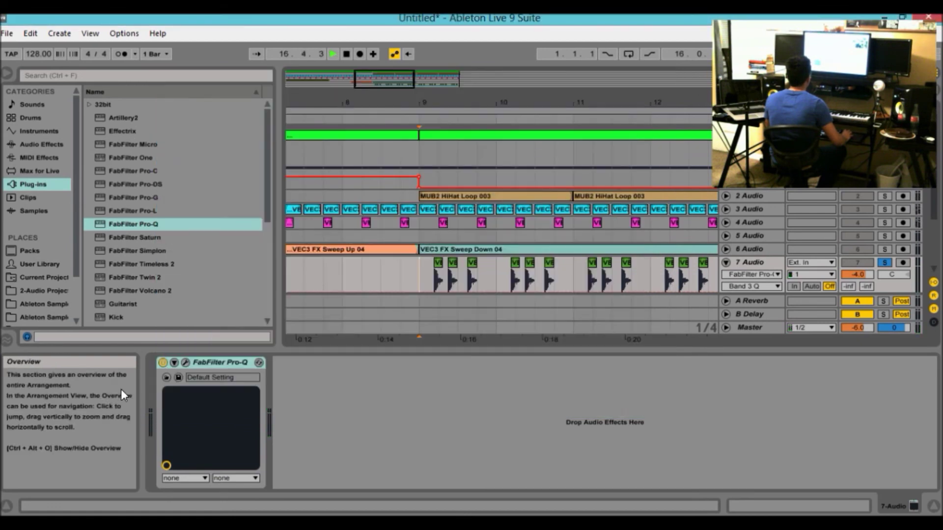
Step: Reopen Pro-Q on the 7 Audio track and raise the bell band near 80 Hz to +2.35 dB during playback
click(173, 362)
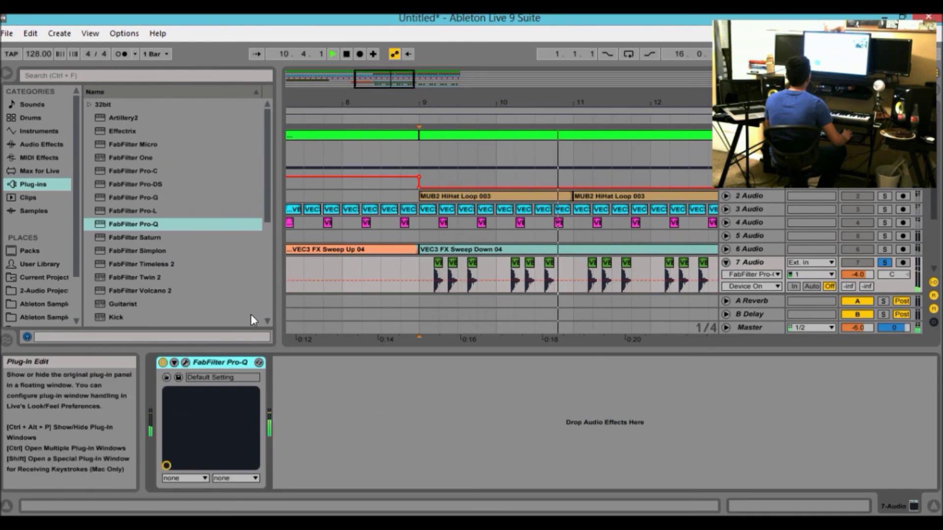
click(298, 199)
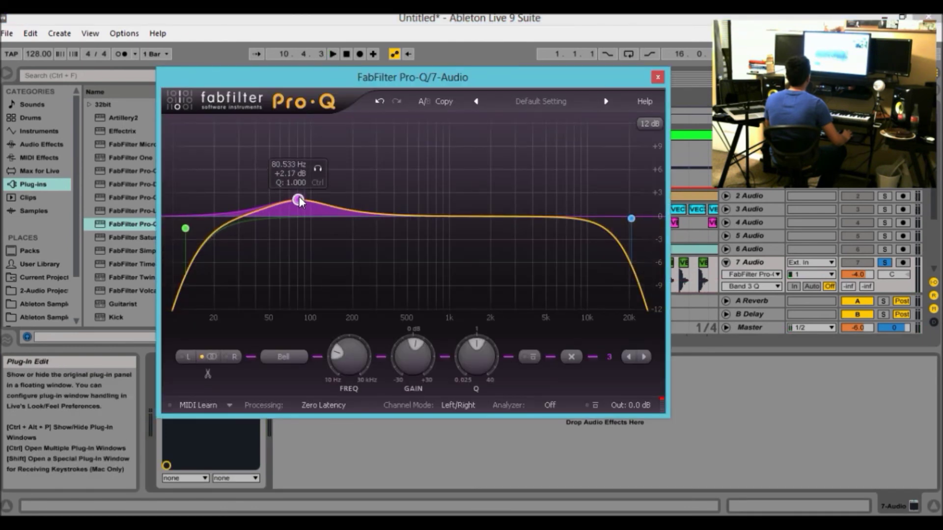
drag(299, 195, 299, 193)
key(space)
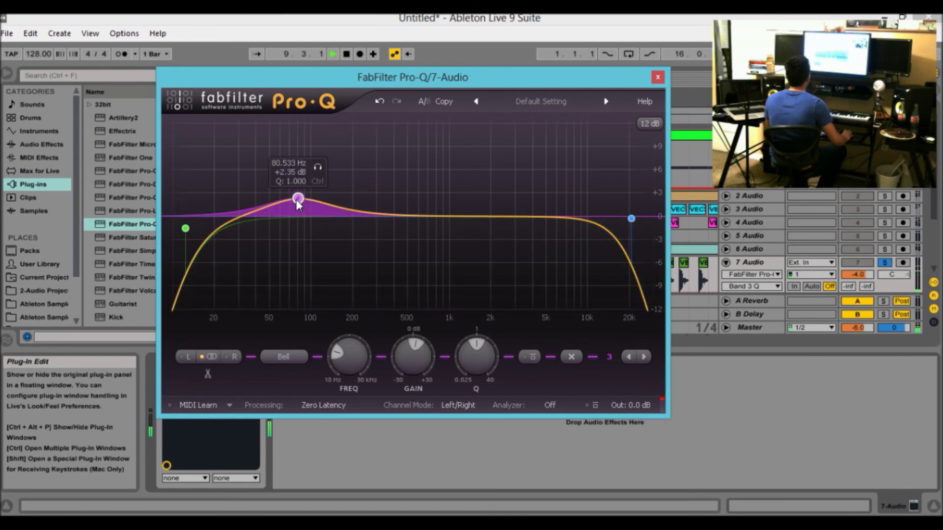
click(657, 77)
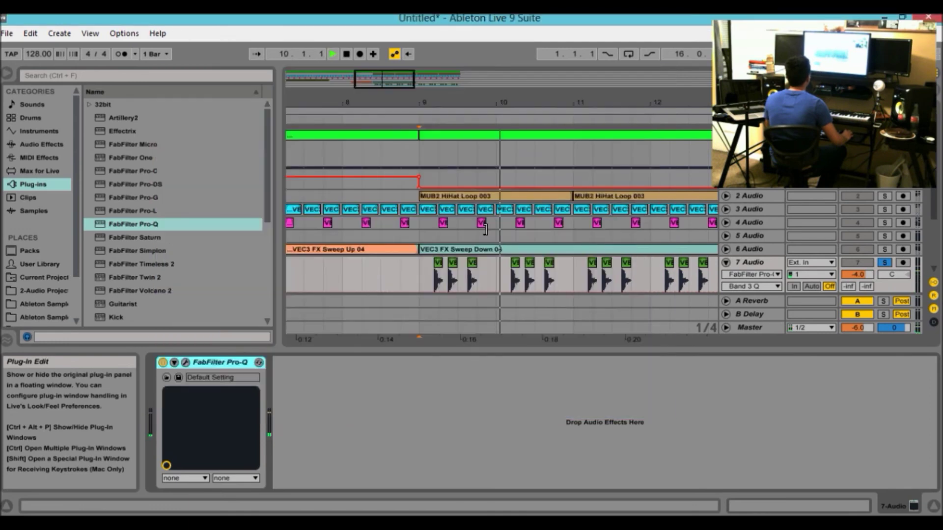
Step: Toggle Pro-Q while listening to the toms, hide the device chain and unsolo the 7 Audio track
click(163, 362)
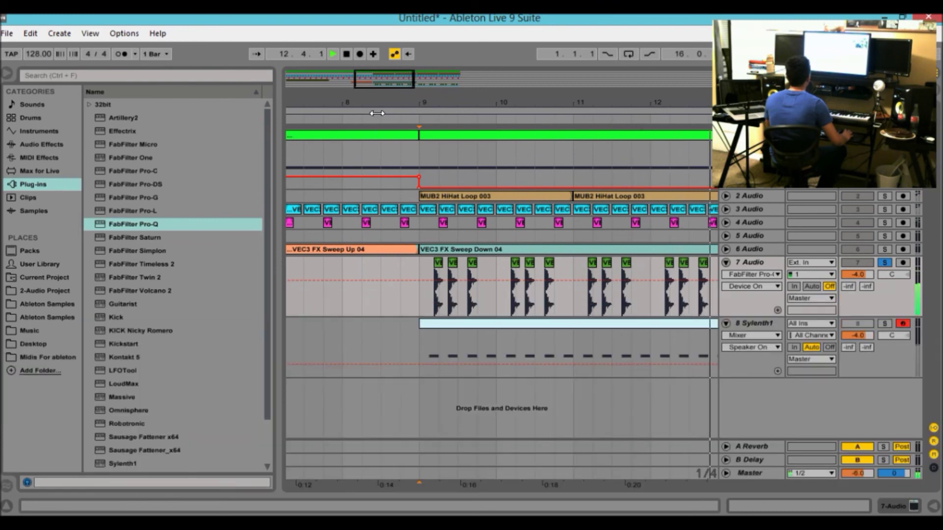
drag(542, 102, 493, 98)
double_click(759, 258)
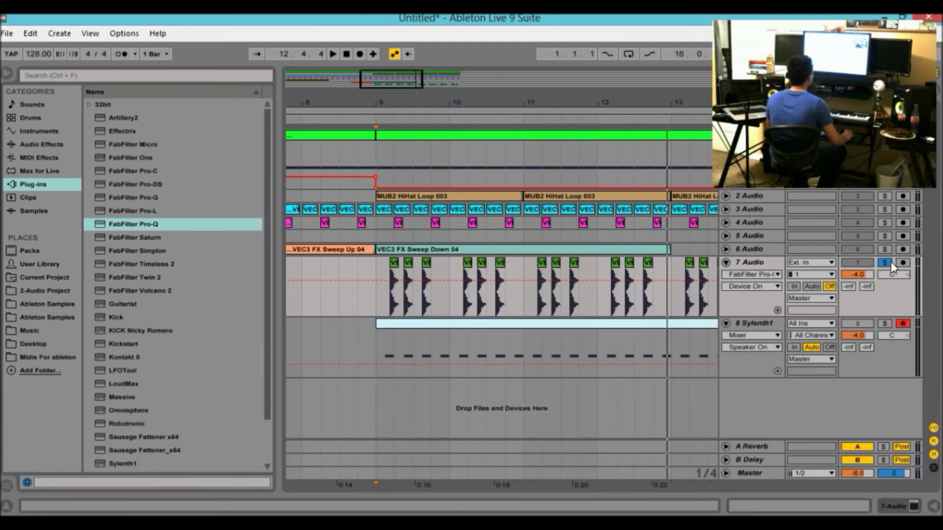
click(889, 263)
Step: Play the full mix from the beginning and restore the Ableton Live window to full size
drag(392, 79, 391, 49)
click(345, 53)
key(space)
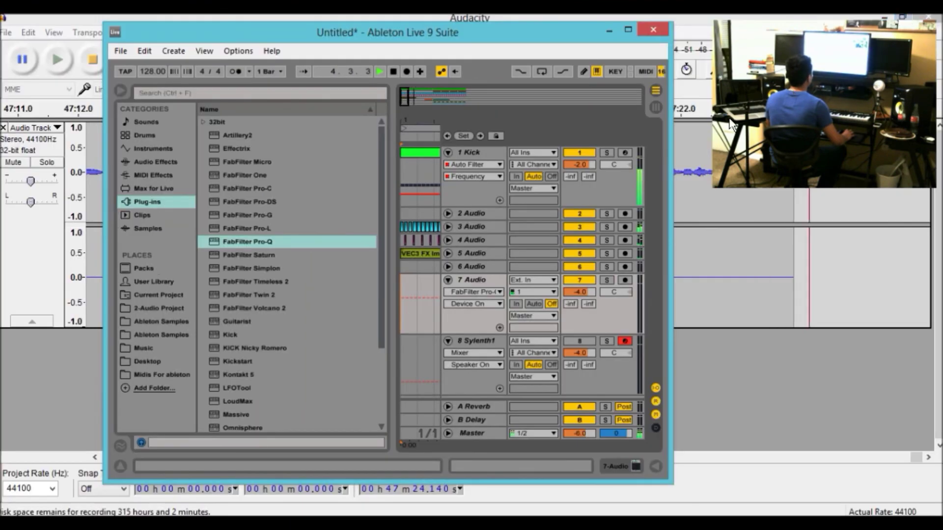
click(902, 16)
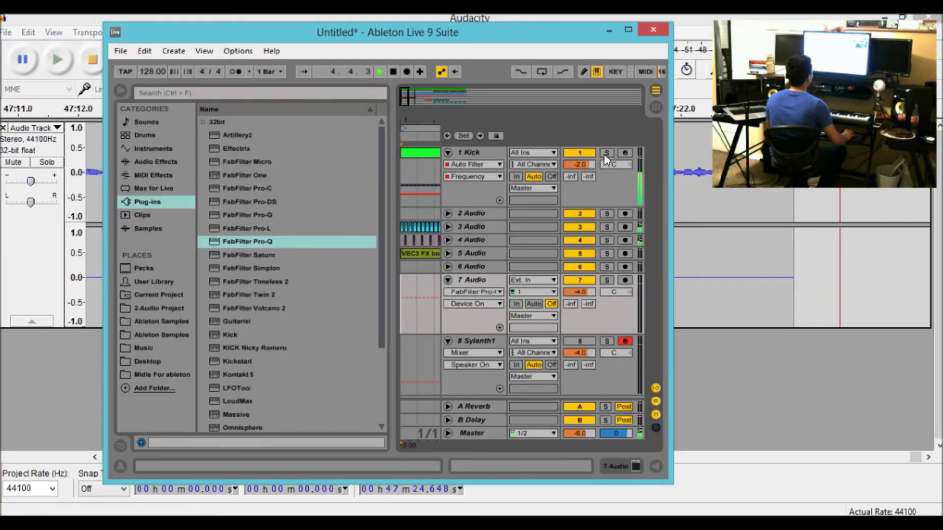
click(627, 29)
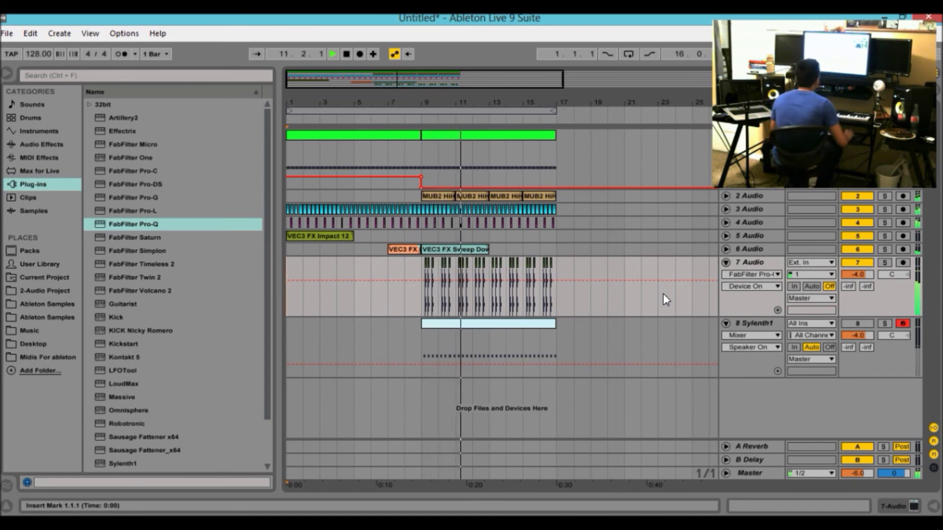
Step: Move the Sylenth1 clip to 17.1.1 and duplicate the other tracks' section from 9.1.1 to 17.1.1 directly after itself
drag(453, 326, 603, 330)
drag(556, 147, 419, 155)
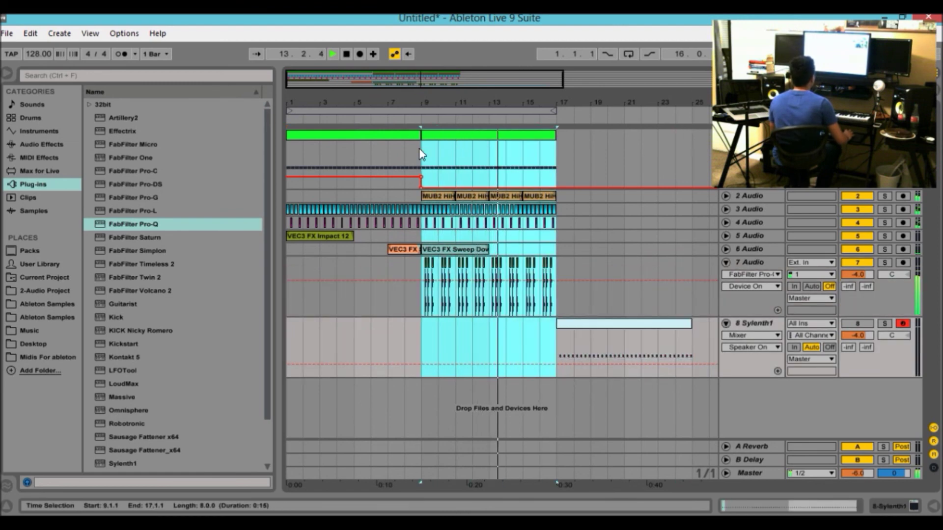
key(ctrl+d)
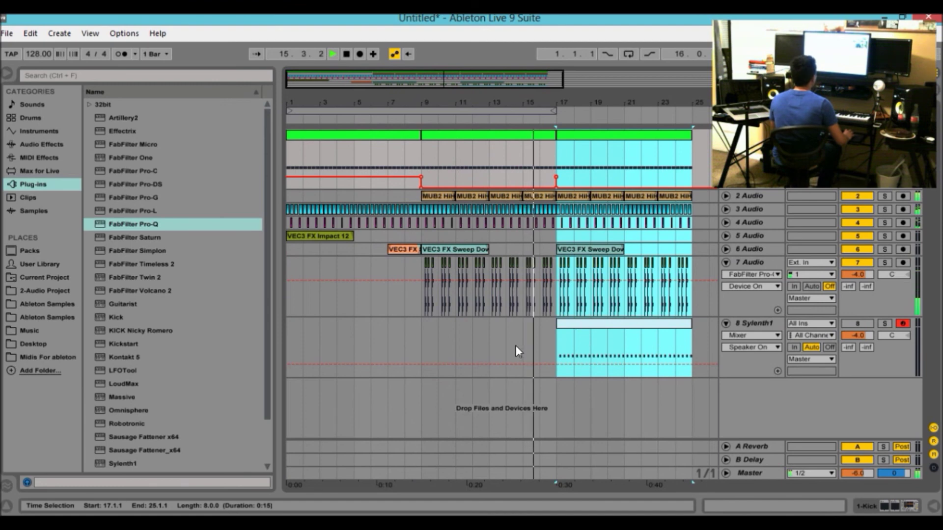
Step: Stop playback and delete everything on all tracks from 17.1.1 to 26.1.1, including the Sylenth1 clip
click(469, 350)
drag(703, 142, 558, 373)
key(space)
key(Delete)
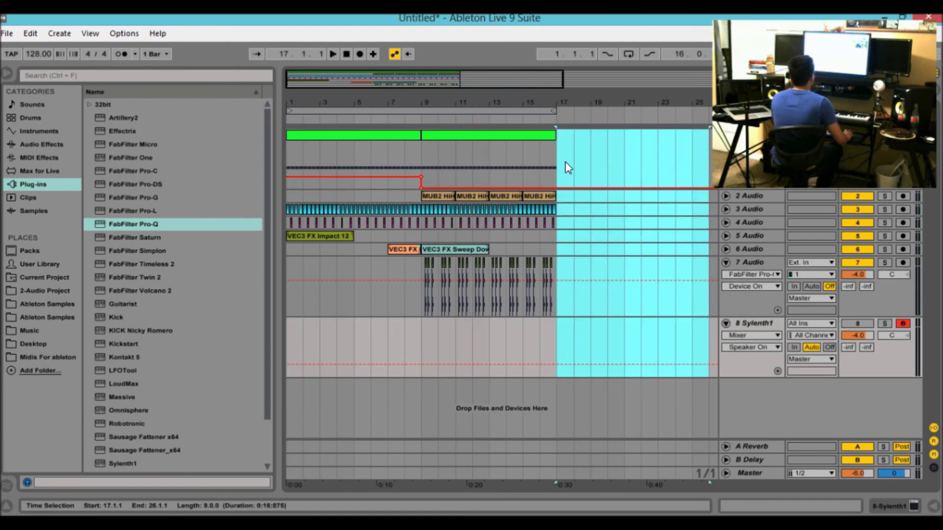
Step: Shorten the first Kick clip to end at 8.3.1 and play through the transition into bar 9
drag(388, 77, 363, 86)
click(667, 251)
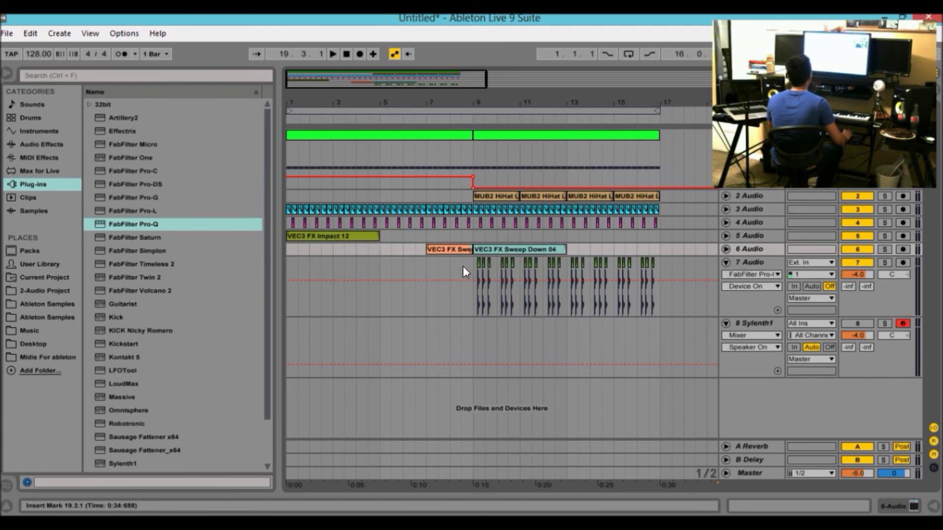
click(346, 55)
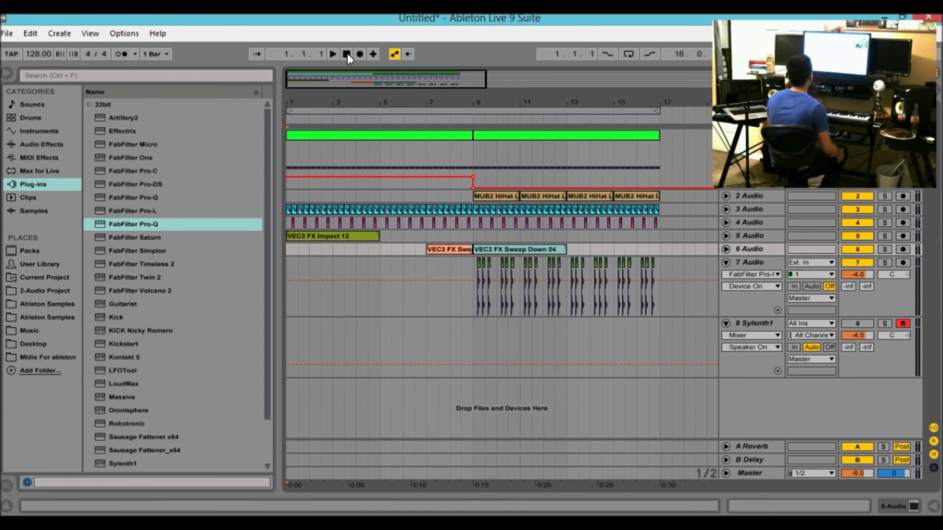
key(space)
click(415, 109)
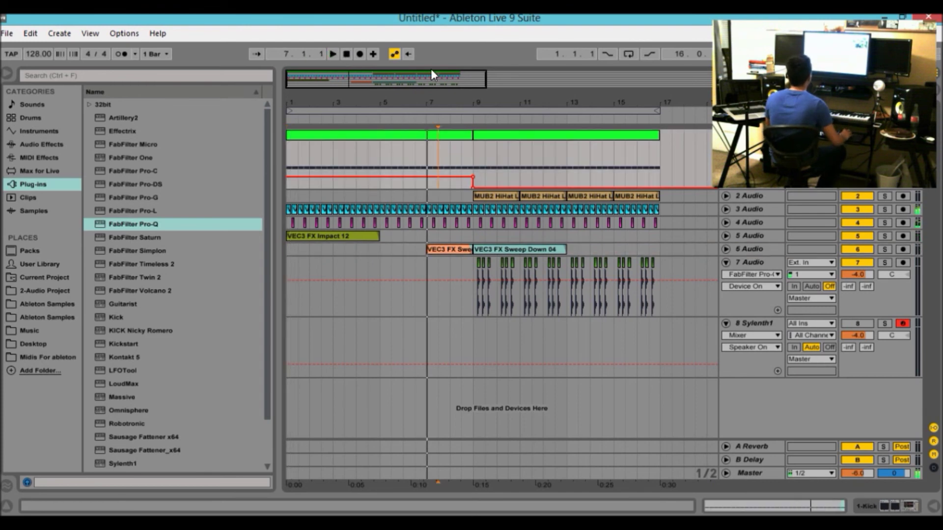
drag(431, 74, 506, 135)
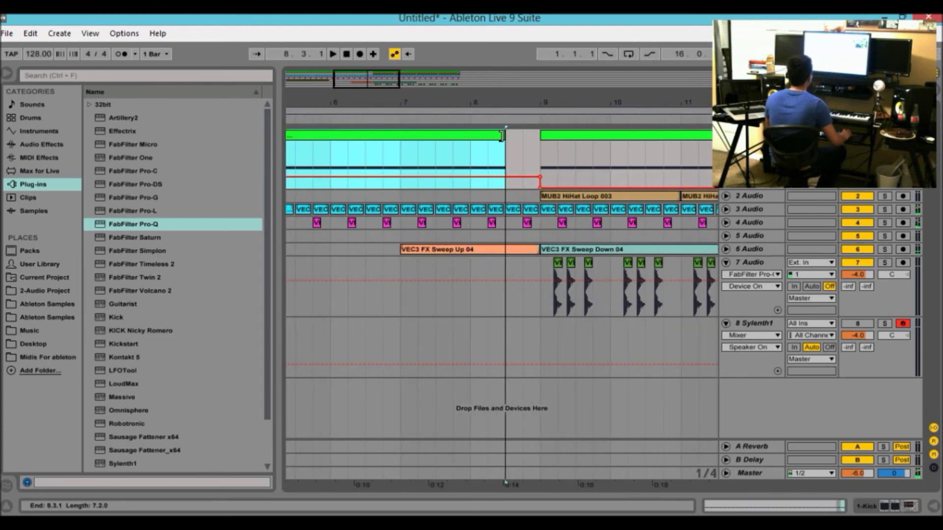
drag(598, 102, 549, 78)
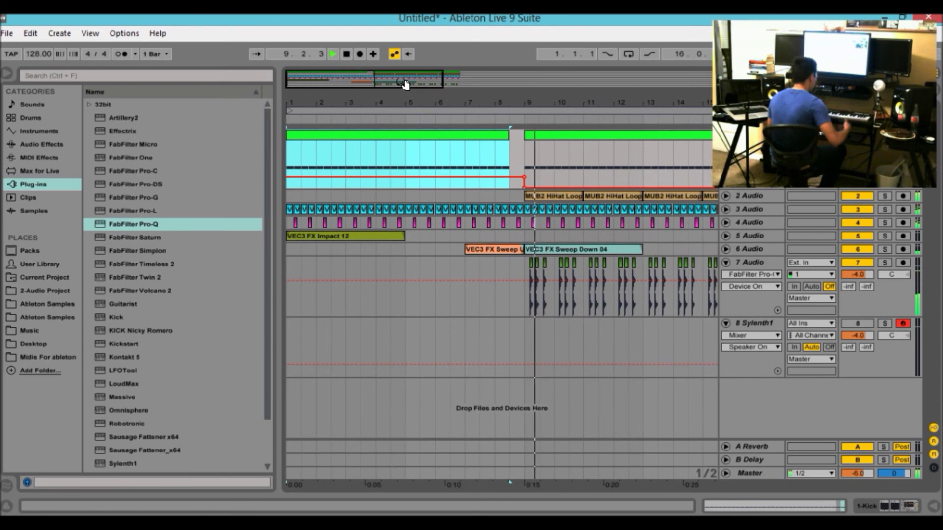
Step: Trim the end of the second Kick clip to just before bar 17 and play the track from the beginning
drag(403, 85, 446, 84)
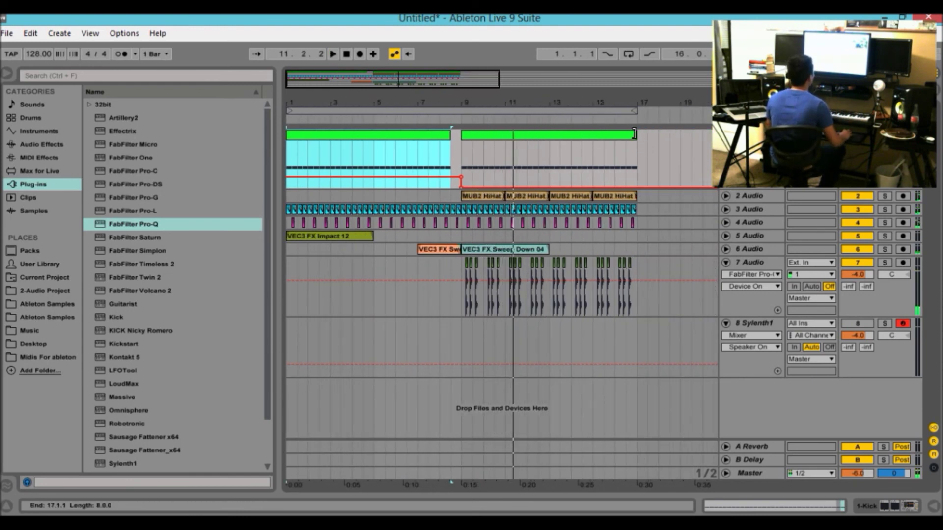
drag(634, 134, 625, 134)
click(347, 55)
key(space)
drag(379, 80, 373, 107)
key(space)
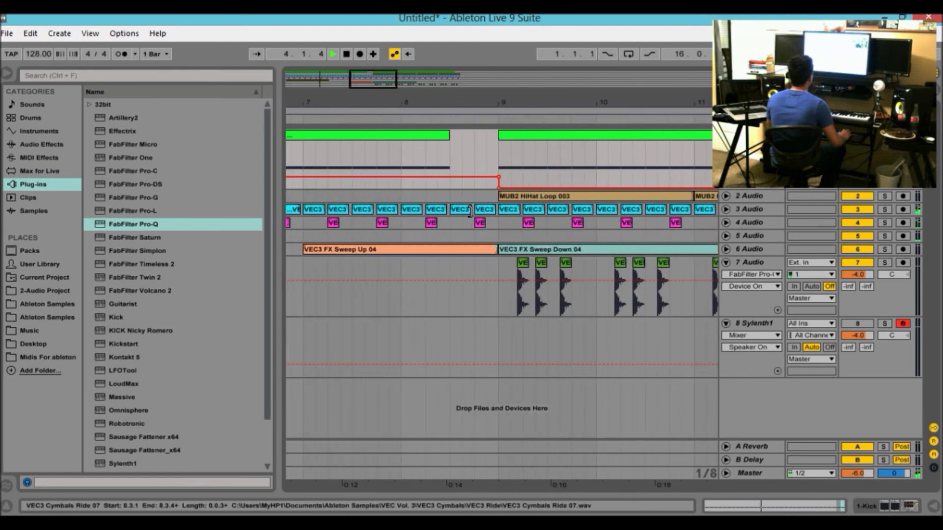
Step: Copy the track 4 clip before bar 9 to 8.3.1 and play through the transition from bar 8
drag(480, 220, 458, 223)
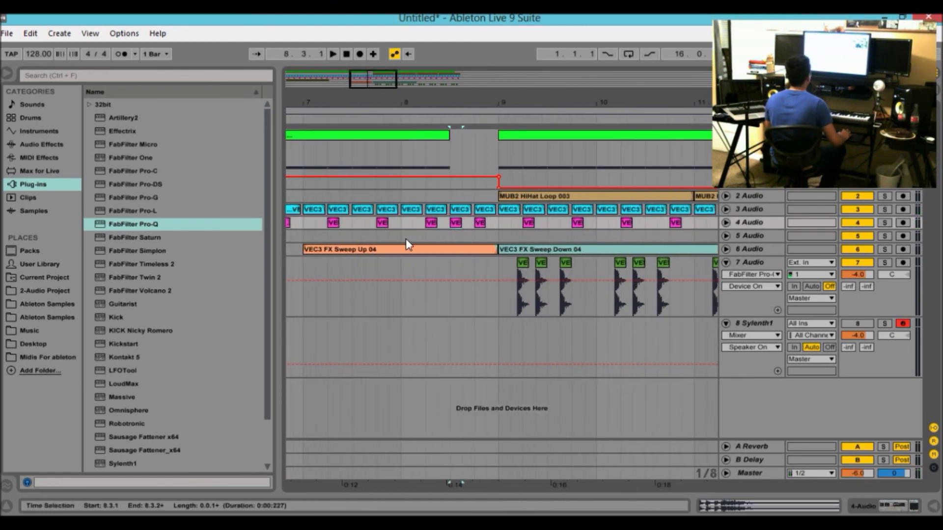
click(403, 240)
key(space)
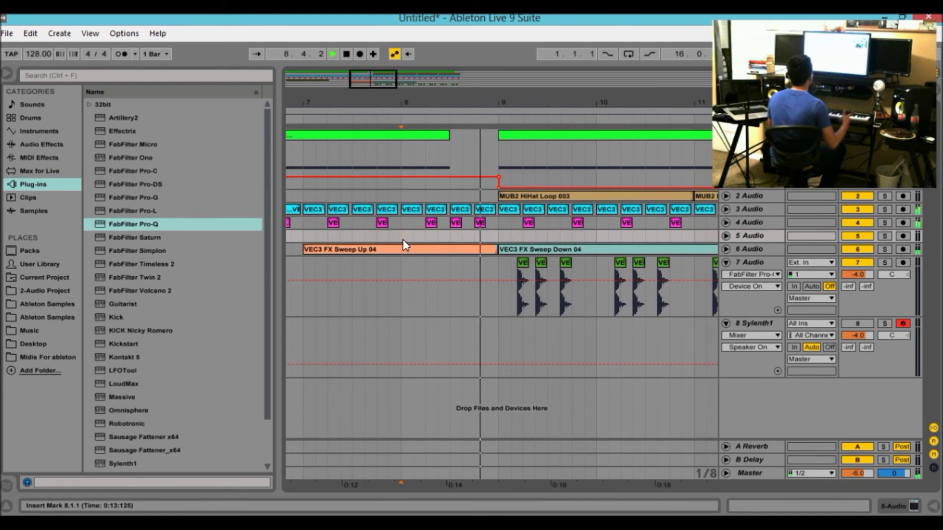
click(453, 223)
drag(382, 90, 382, 74)
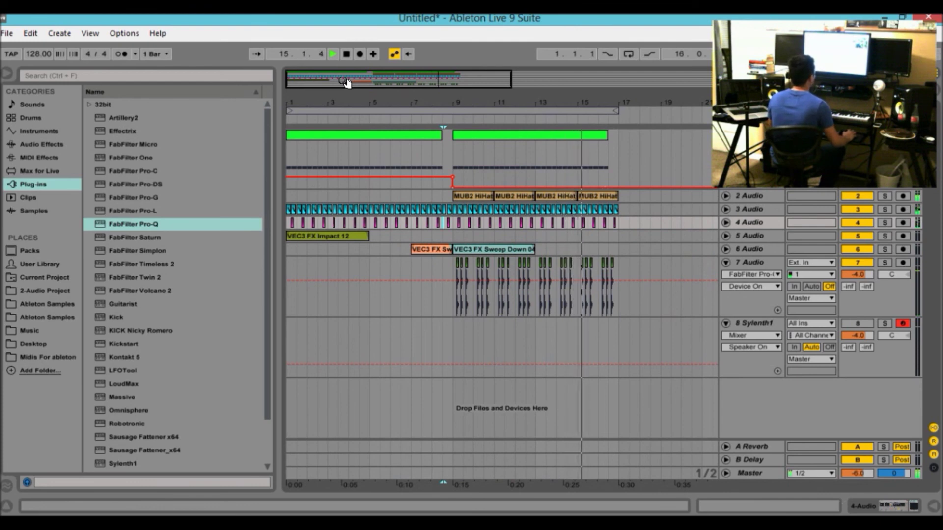
Step: Enlarge the Master track, check the return tracks during playback, and display the Master's effect chain
drag(746, 466, 746, 327)
key(space)
key(space)
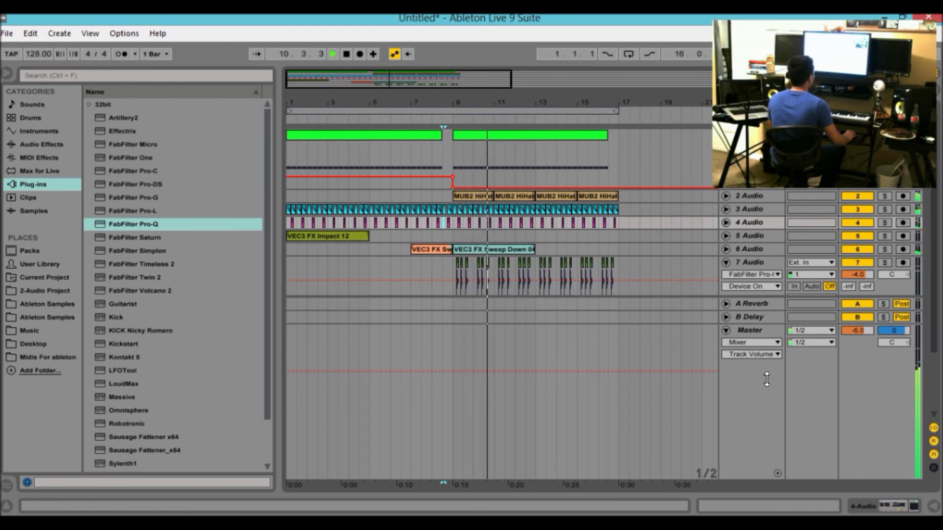
click(782, 304)
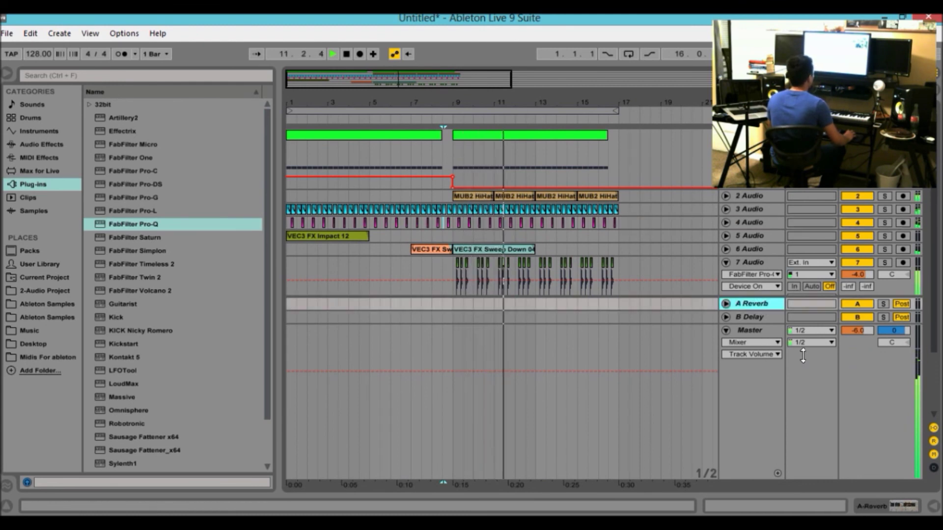
click(762, 318)
drag(768, 325, 765, 401)
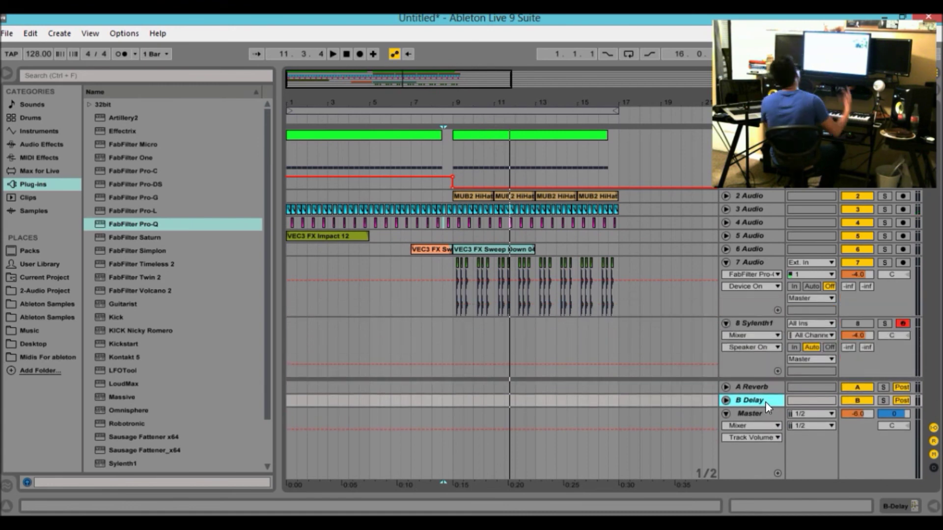
click(775, 386)
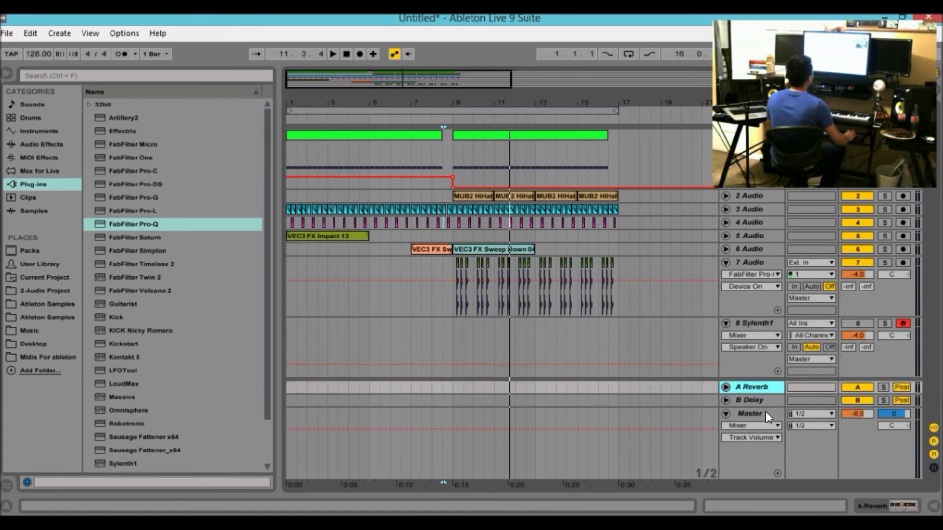
double_click(765, 411)
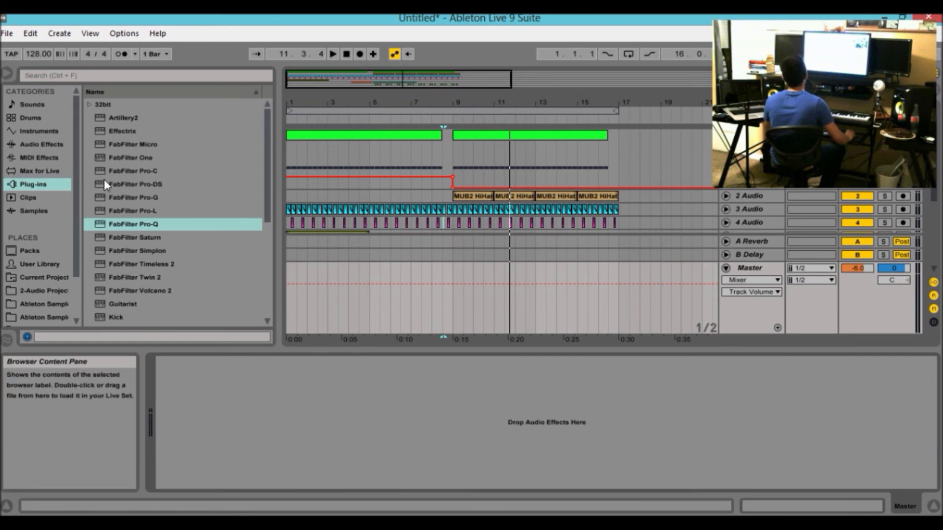
Step: Look through the Compressor presets among the audio effects
click(49, 170)
click(45, 131)
click(49, 145)
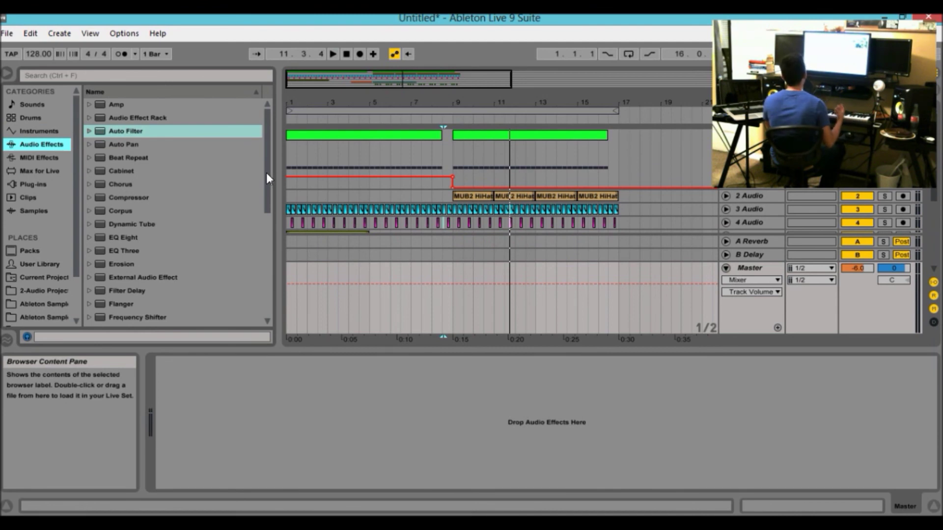
click(146, 198)
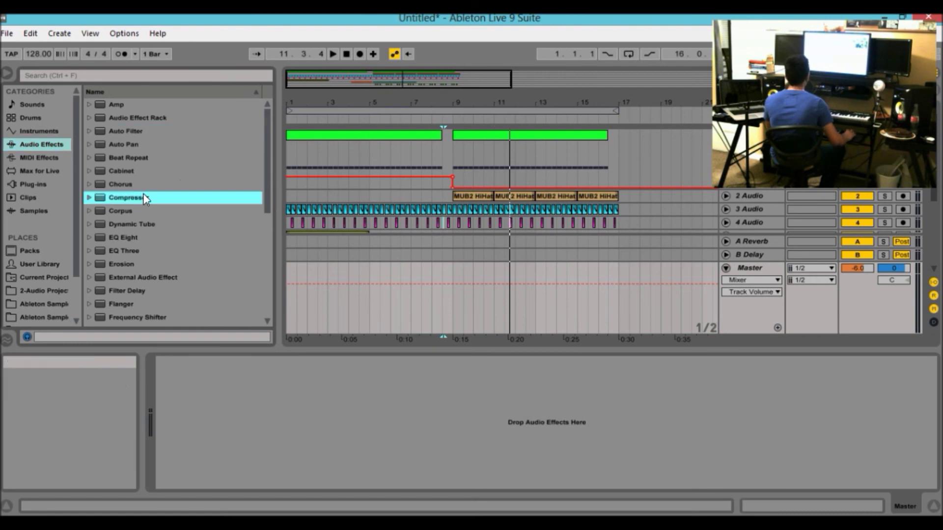
key(Right)
key(Down)
key(Down)
key(Down)
key(Down)
key(Down)
key(Down)
key(Down)
key(Down)
key(Down)
key(Down)
key(Down)
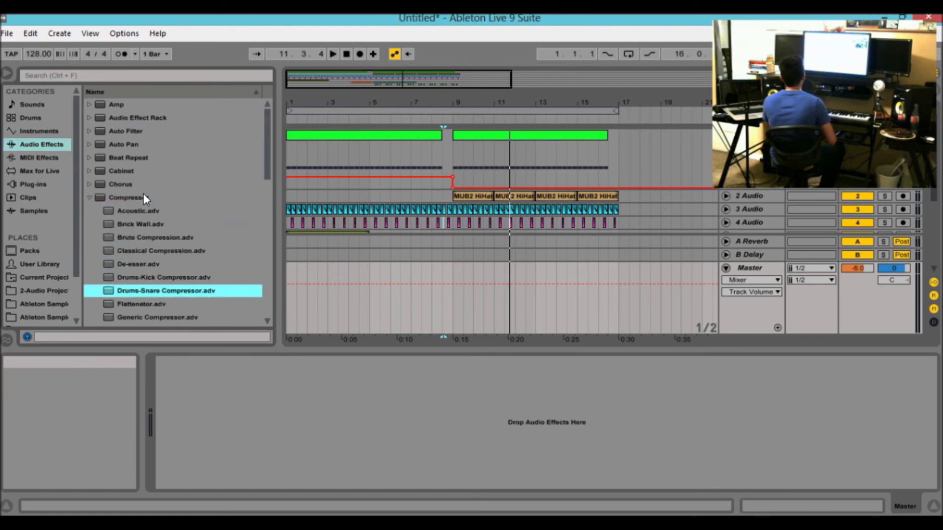
key(Down)
key(Down)
key(Down)
key(Down)
key(Down)
key(Down)
key(Down)
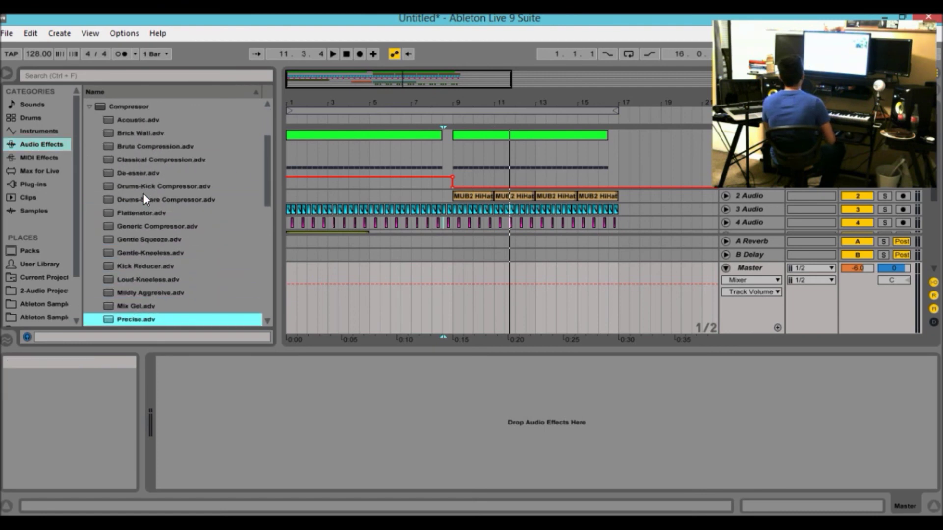
key(Up)
key(Up)
key(Up)
key(Up)
key(Up)
key(Up)
key(Up)
key(Up)
key(Up)
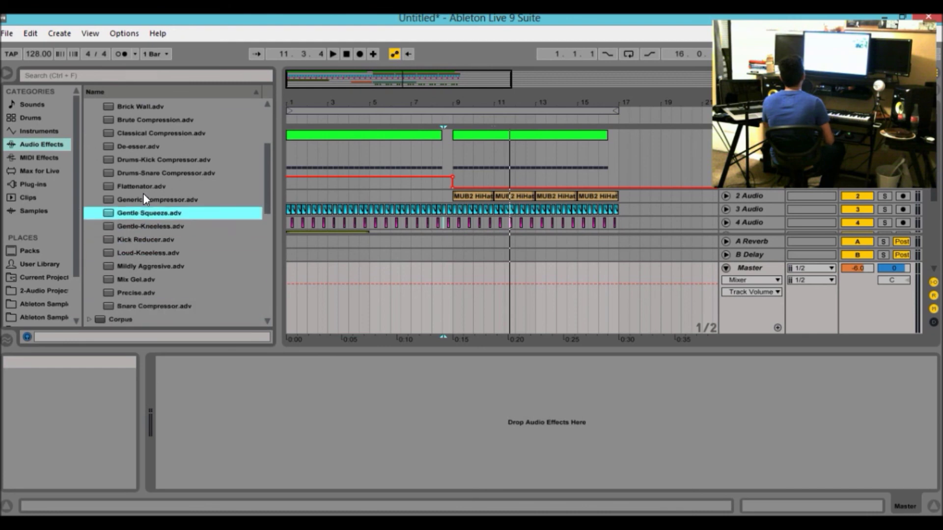
key(Up)
key(Down)
key(Up)
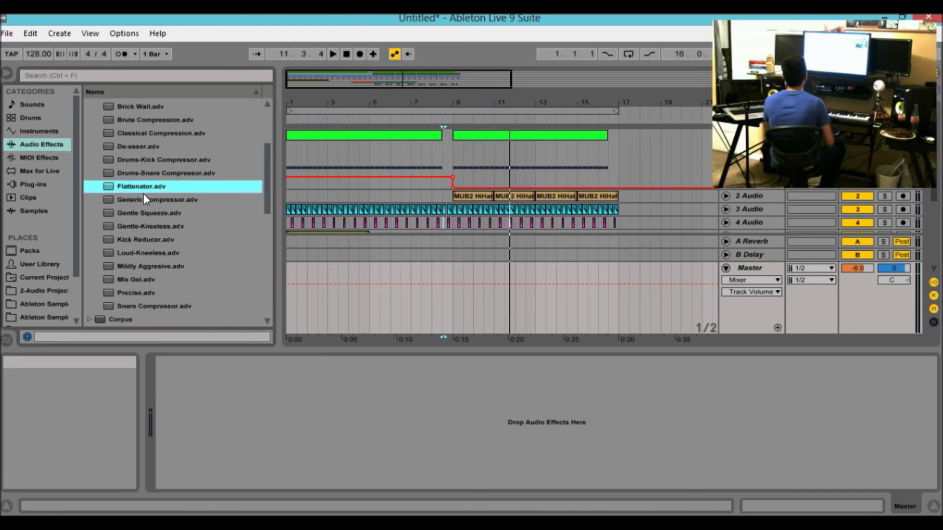
key(Up)
key(Up)
key(Up)
key(Up)
key(Up)
key(Up)
key(Up)
key(Up)
key(Up)
key(Up)
key(Up)
key(Down)
key(Down)
key(Down)
key(Left)
Step: Look through the audio effects list for a dynamics effect for the Master
key(Down)
key(Down)
key(Down)
key(Down)
key(Down)
key(Down)
key(Down)
key(Down)
key(Down)
key(Down)
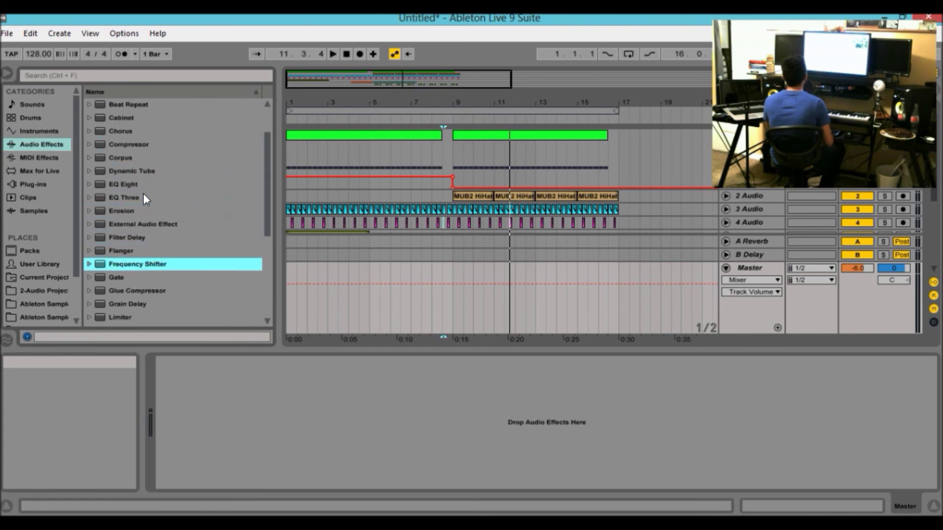
key(Down)
key(Down)
key(Down)
key(Up)
key(Up)
key(Up)
key(Up)
key(Up)
key(Up)
key(Up)
key(Up)
key(Up)
key(Up)
key(Up)
key(Up)
key(Up)
key(Up)
key(Up)
key(Up)
key(Up)
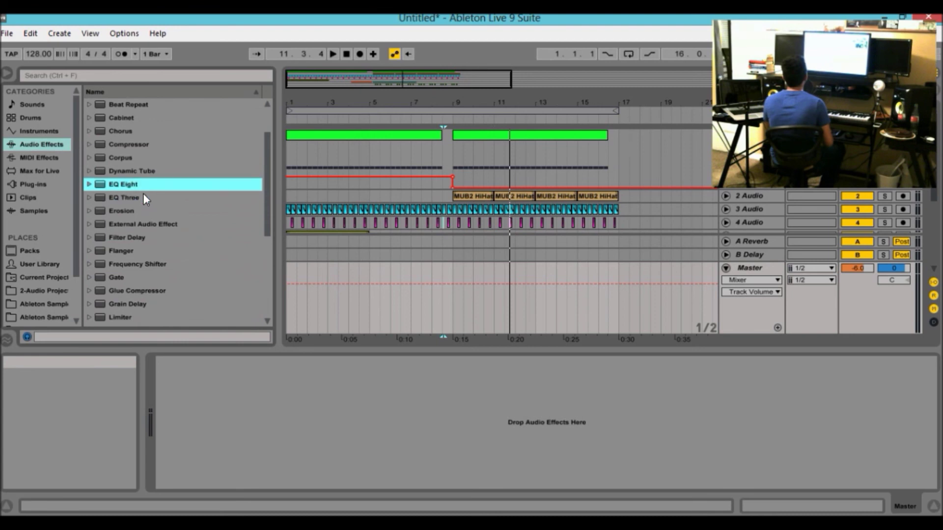
key(Up)
key(Down)
key(Down)
key(Down)
key(Down)
key(Down)
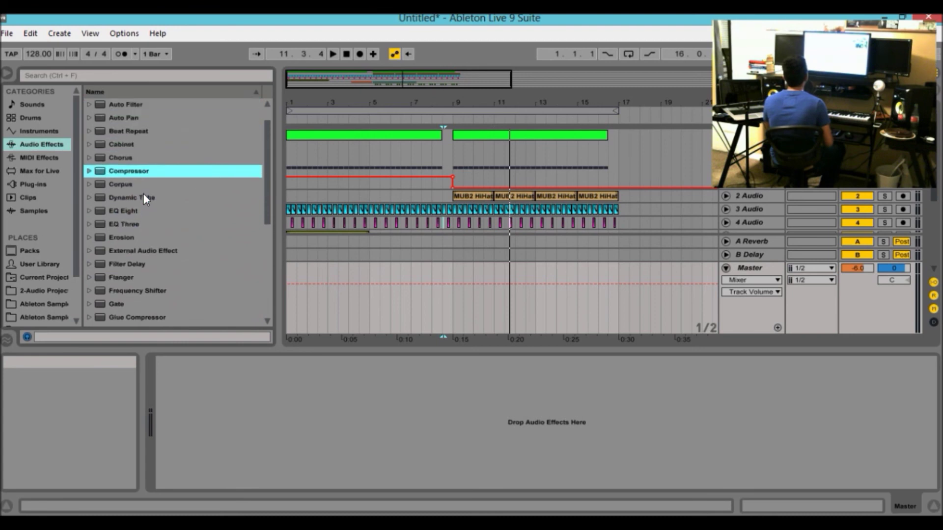
key(Down)
key(Down)
key(Down)
key(Down)
key(Down)
key(Down)
key(Down)
key(Down)
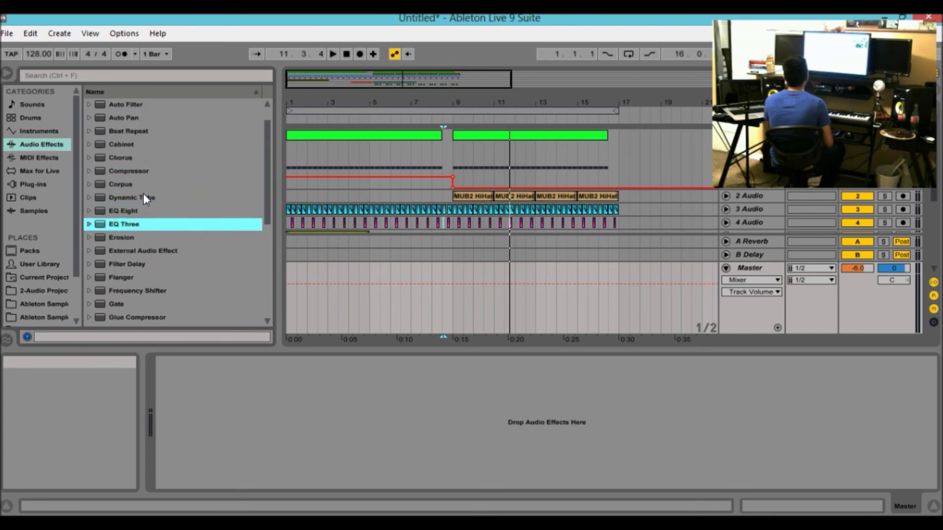
Step: Load the Multiband Compression preset of Multiband Dynamics onto the Master track
key(Down)
key(Down)
key(Down)
key(Down)
key(Down)
key(Down)
key(Down)
key(Down)
key(Up)
key(Right)
key(Down)
key(Down)
key(Down)
key(Down)
key(Down)
key(Down)
key(Down)
key(Down)
key(Up)
key(Up)
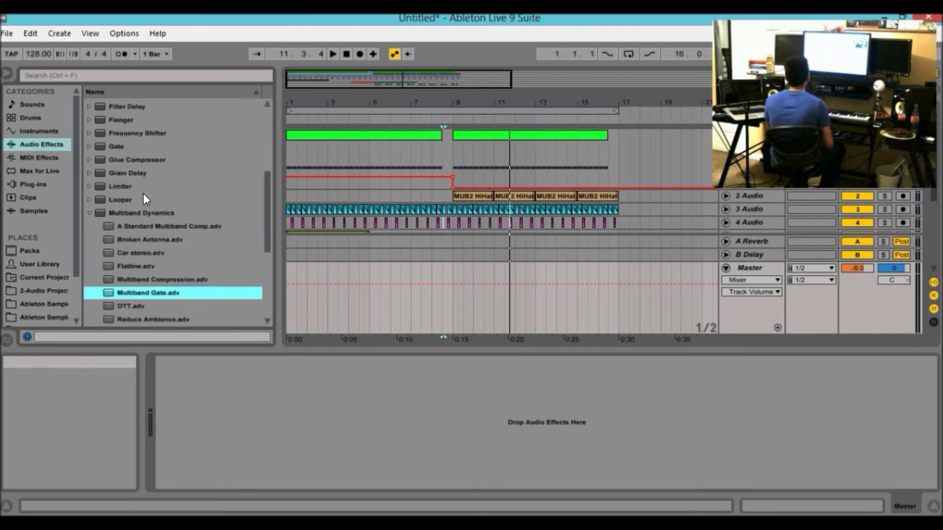
key(Up)
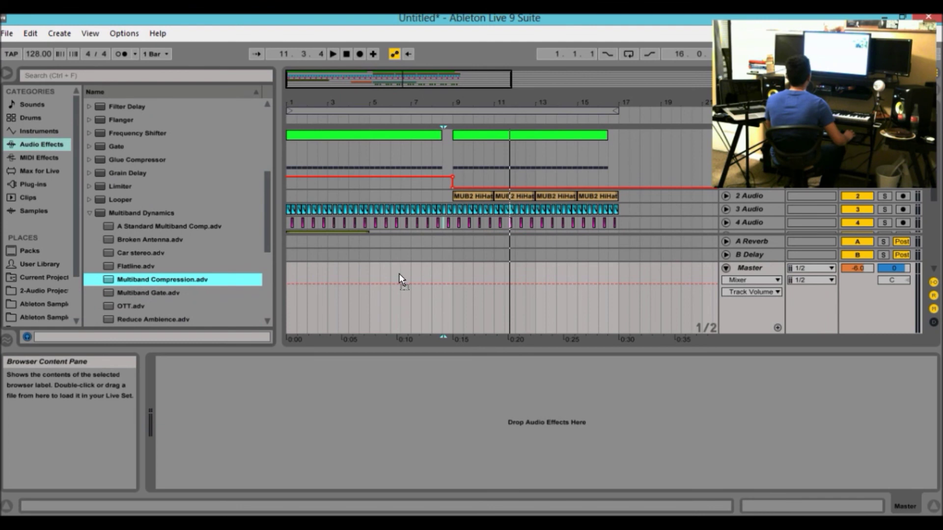
drag(399, 277, 399, 272)
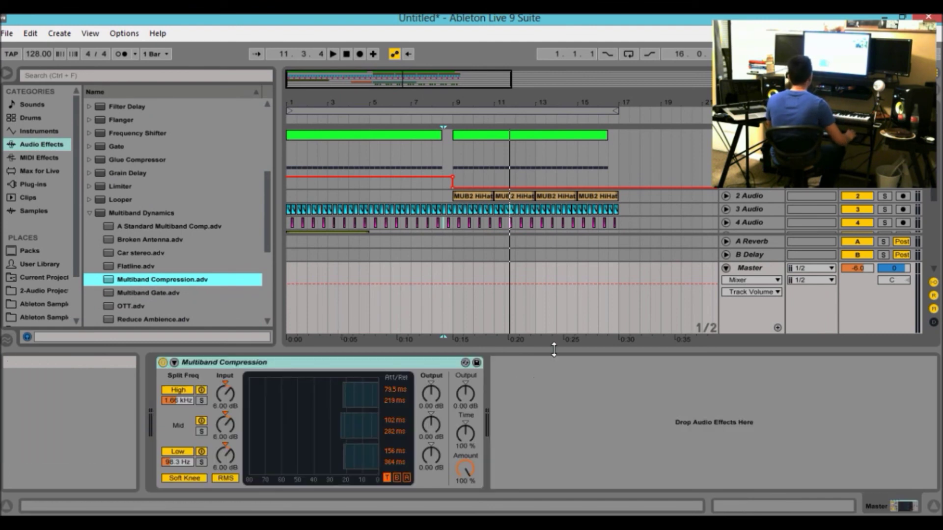
Step: Add the Limiter preset Upper Ceiling after Multiband Compression on the Master track
key(Up)
key(Up)
key(Up)
key(Up)
key(Up)
key(Up)
key(Down)
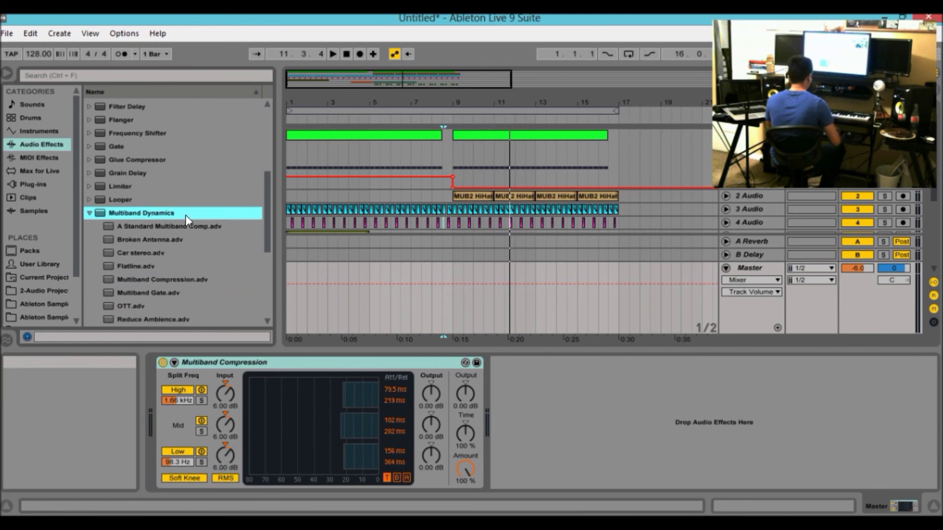
key(Left)
key(Up)
key(Up)
key(Right)
key(Down)
key(Down)
key(Down)
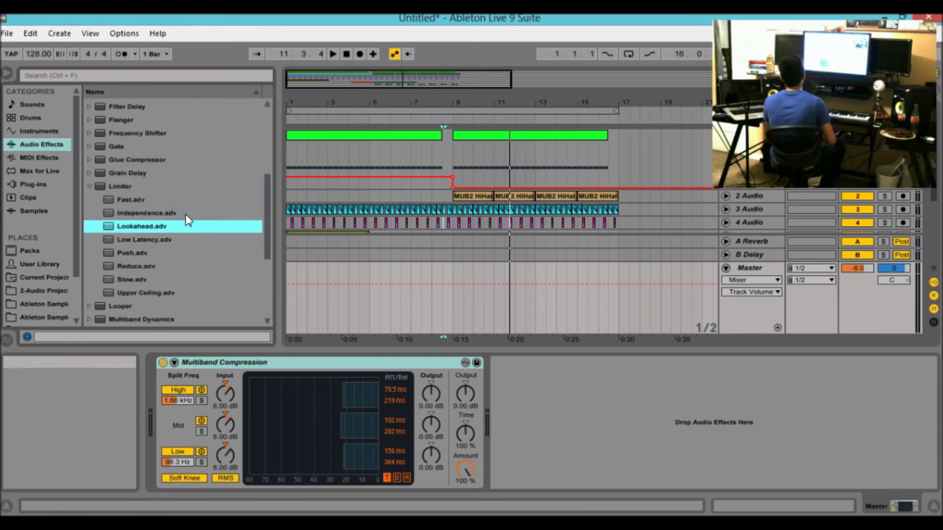
drag(141, 294, 596, 406)
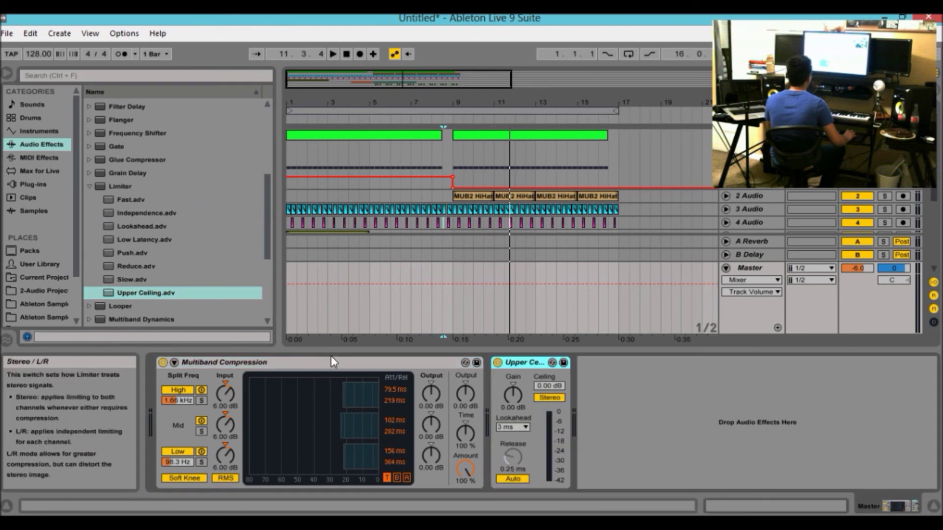
Step: Try a limiter ceiling of -6.00 dB during playback, return it to 0.00 dB, and compare with the limiter bypassed
click(549, 387)
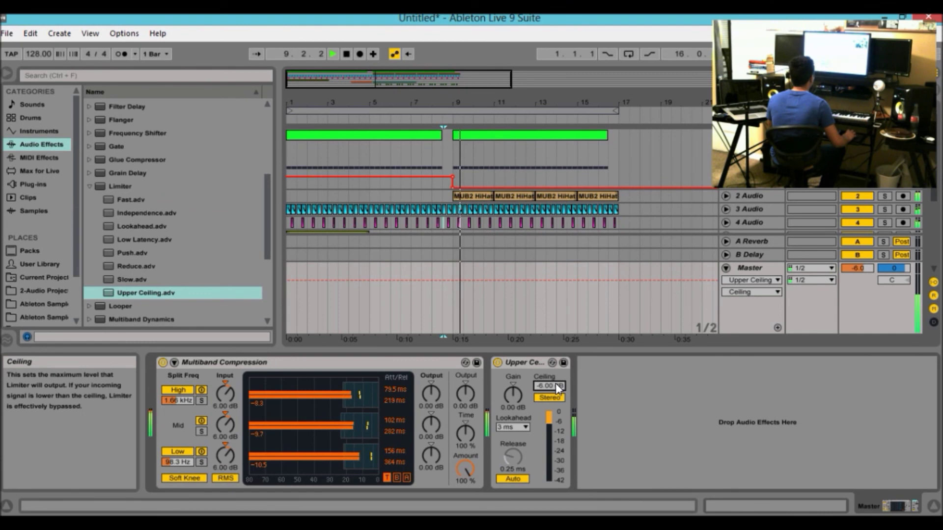
click(497, 362)
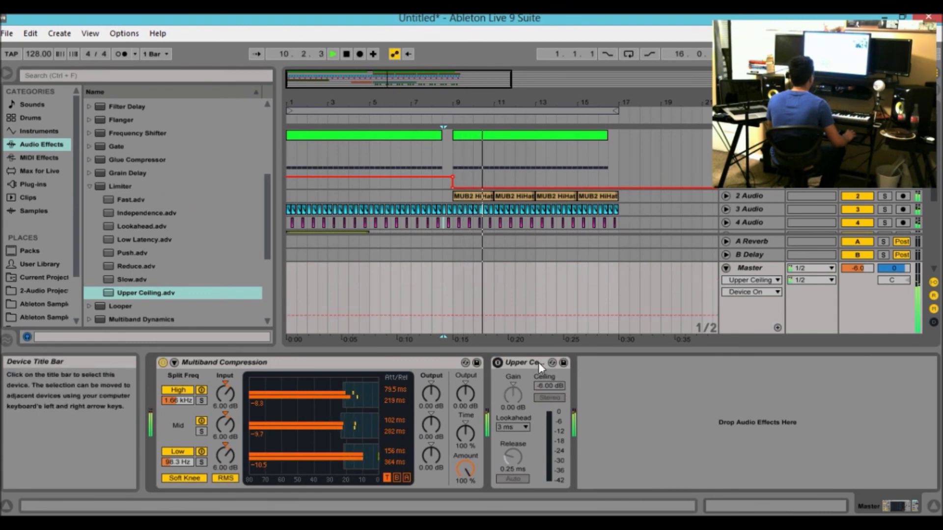
click(497, 362)
click(552, 388)
drag(552, 387, 552, 386)
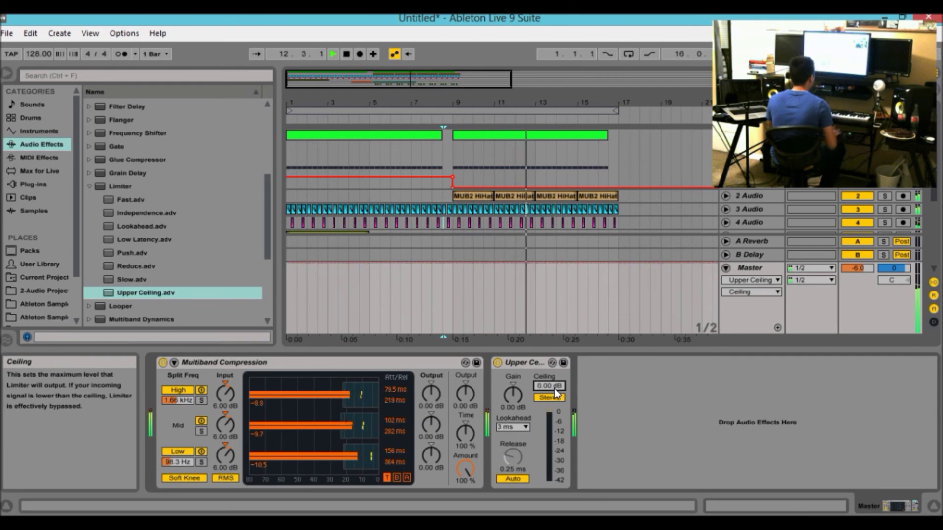
click(498, 362)
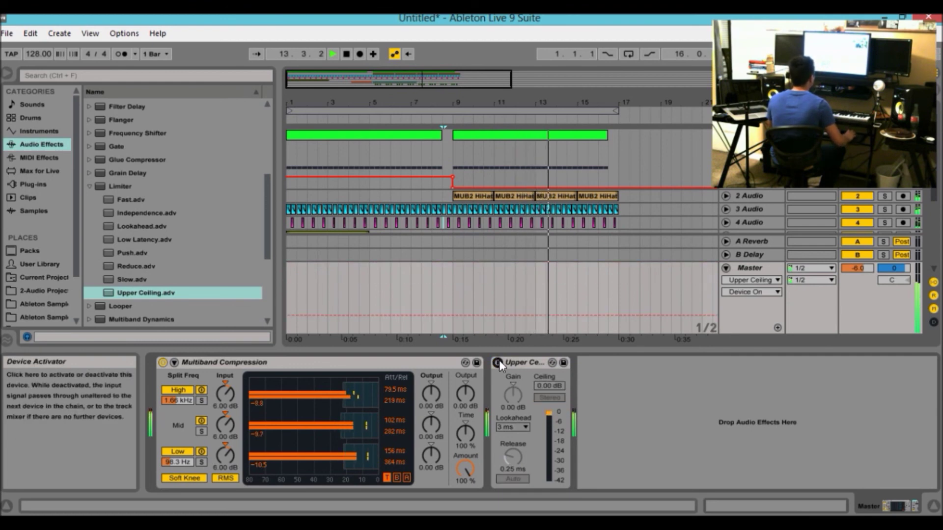
key(space)
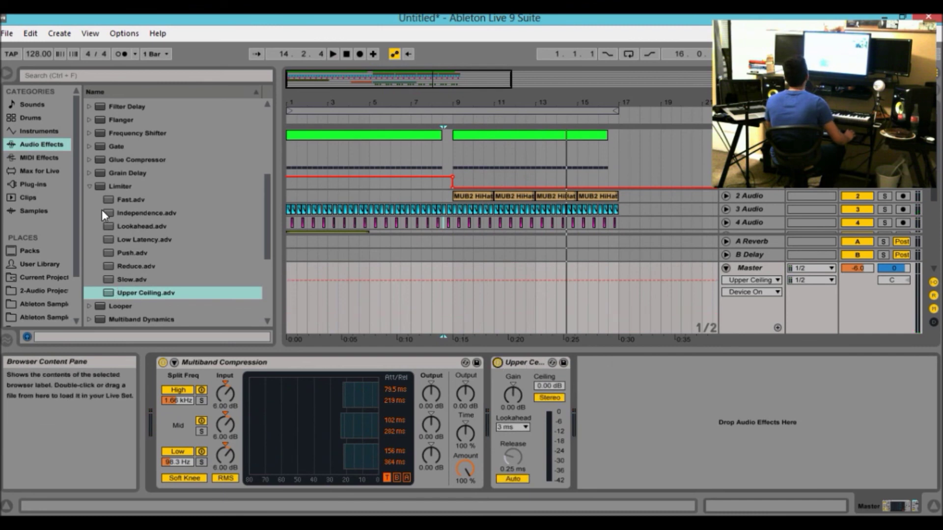
Step: Look through the audio effects list, checking the presets of EQ Eight and EQ Three
click(115, 190)
click(116, 190)
click(117, 193)
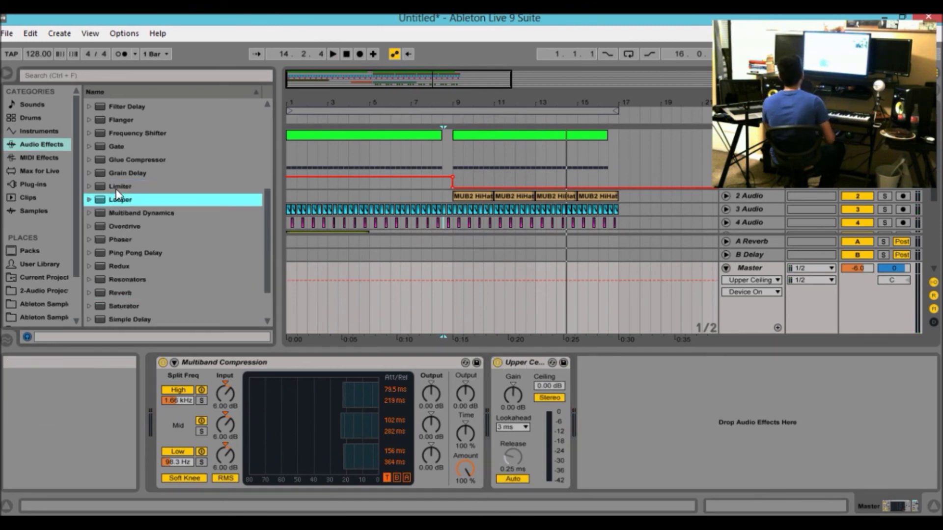
key(Up)
key(Up)
key(Up)
key(Up)
key(Up)
key(Up)
key(Up)
key(Up)
key(Up)
key(Up)
key(Up)
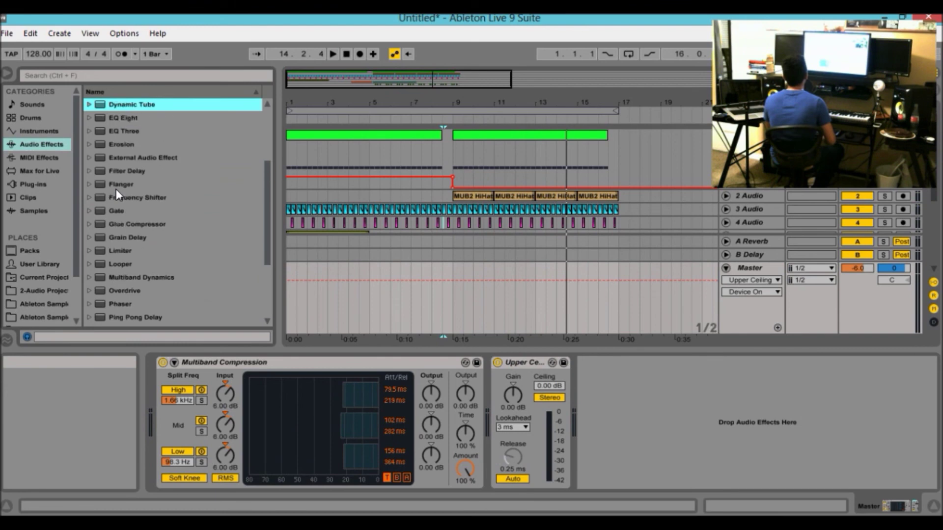
key(Down)
key(Down)
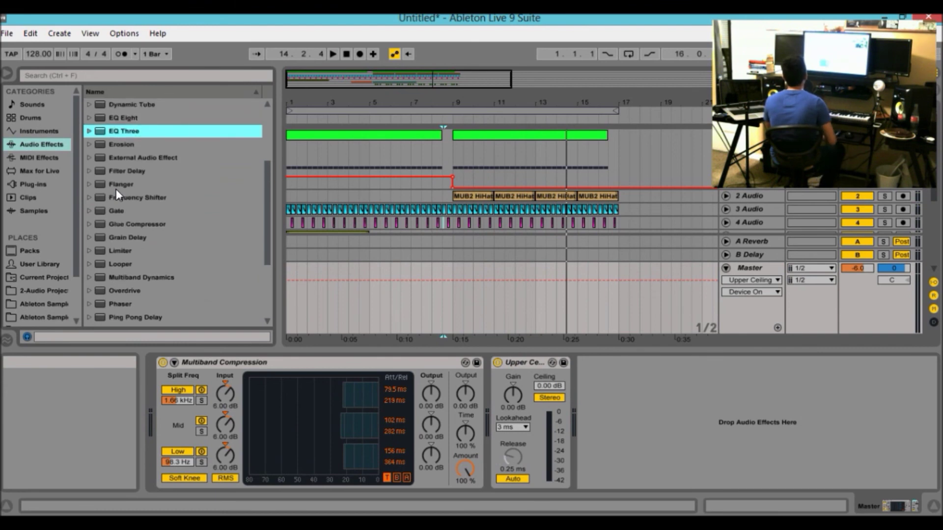
key(Up)
key(Down)
key(Down)
key(Up)
key(Up)
key(Right)
key(Left)
key(Down)
key(Right)
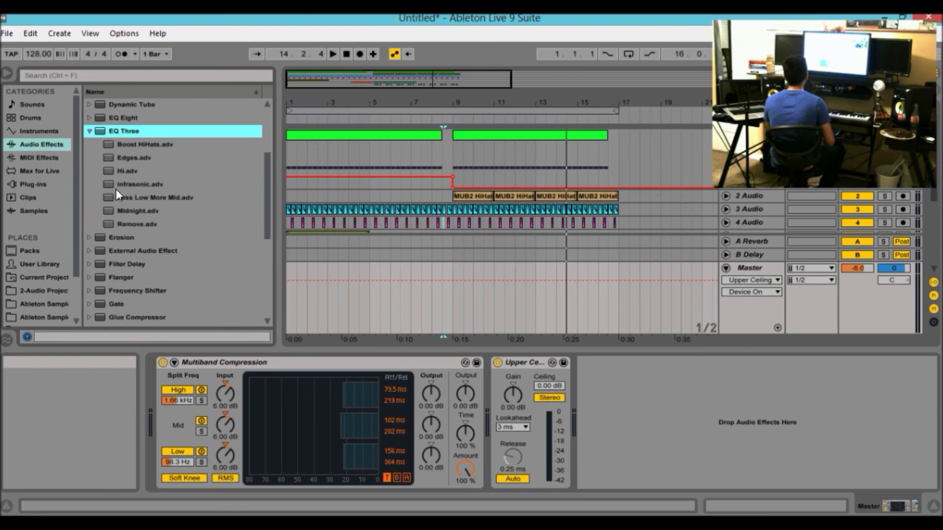
key(Left)
key(Up)
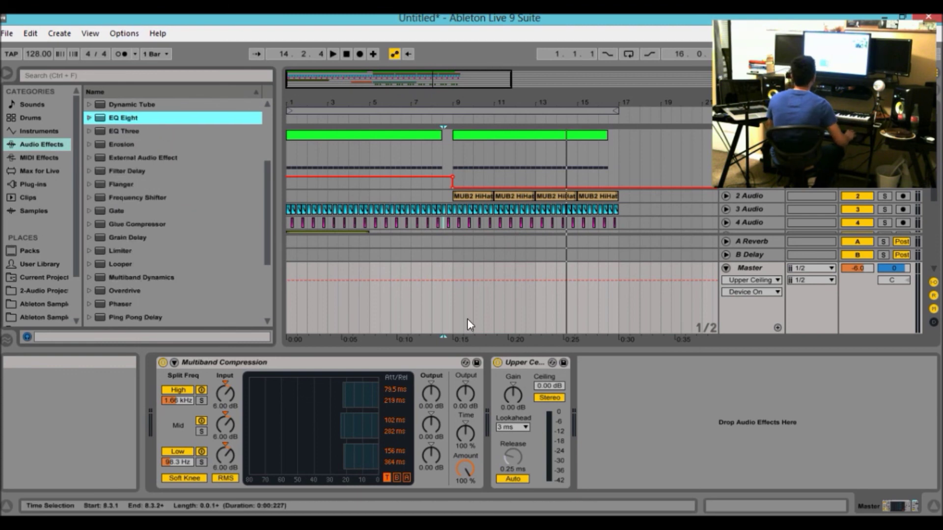
Step: Play the arrangement from the start and listen to the Master with Multiband Compression active and bypassed
drag(685, 350, 685, 407)
drag(505, 108, 589, 105)
drag(427, 84, 449, 91)
click(347, 54)
key(space)
click(761, 411)
double_click(761, 411)
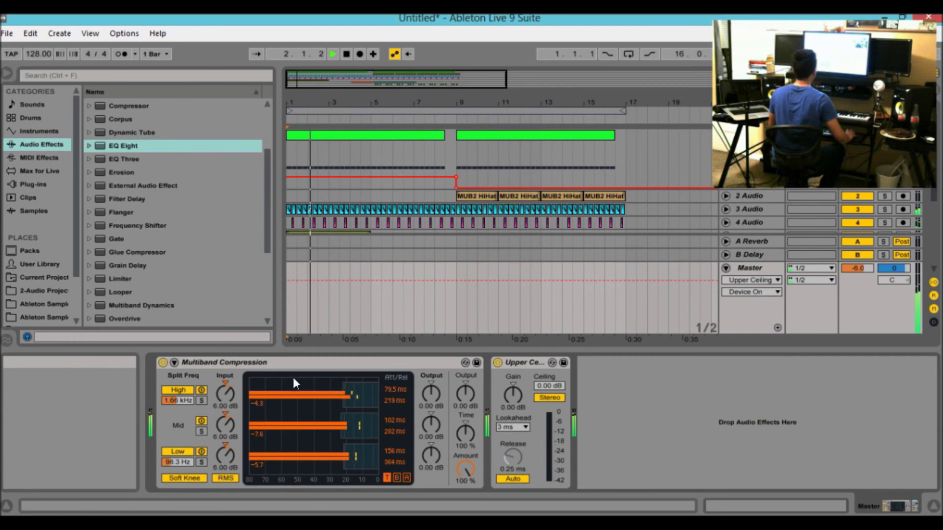
click(163, 362)
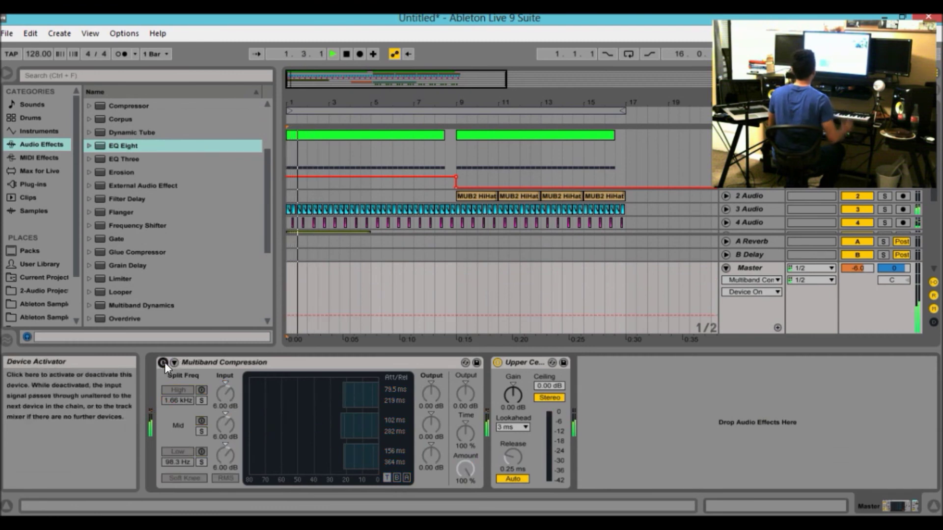
key(space)
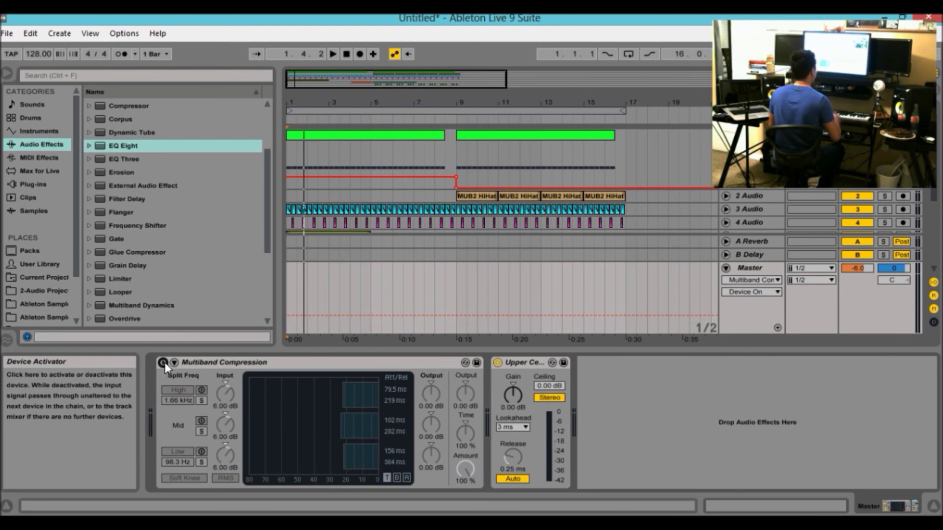
Step: Reactivate Multiband Compression, resume playback, compare it briefly with the bypassed sound, and stop playback at the start
click(163, 362)
key(space)
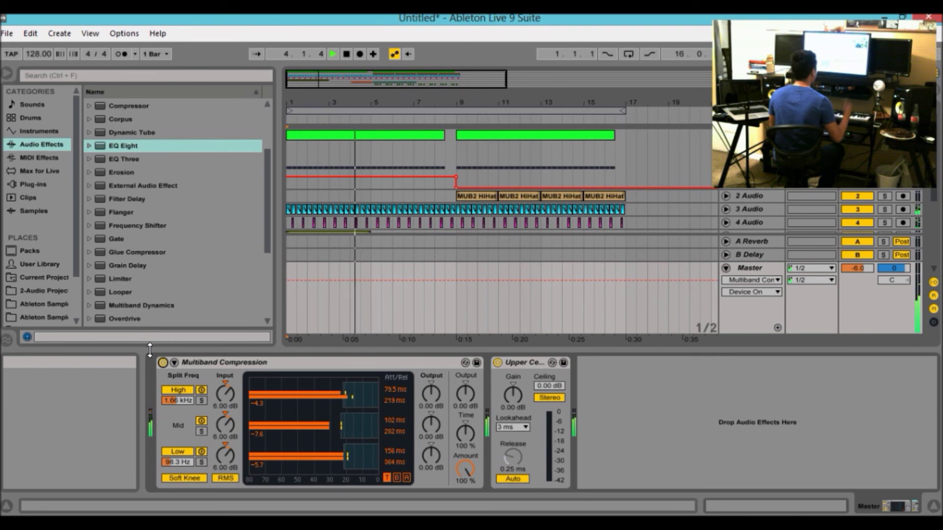
click(499, 360)
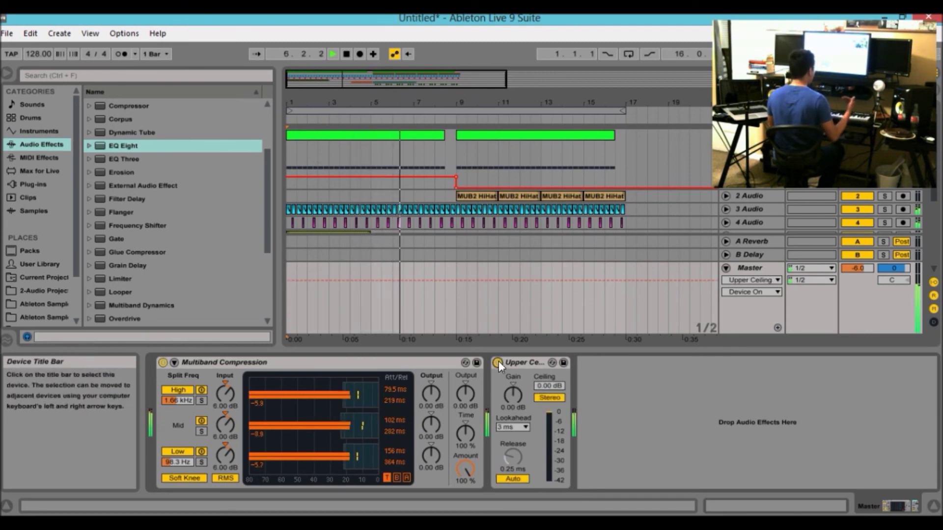
click(162, 363)
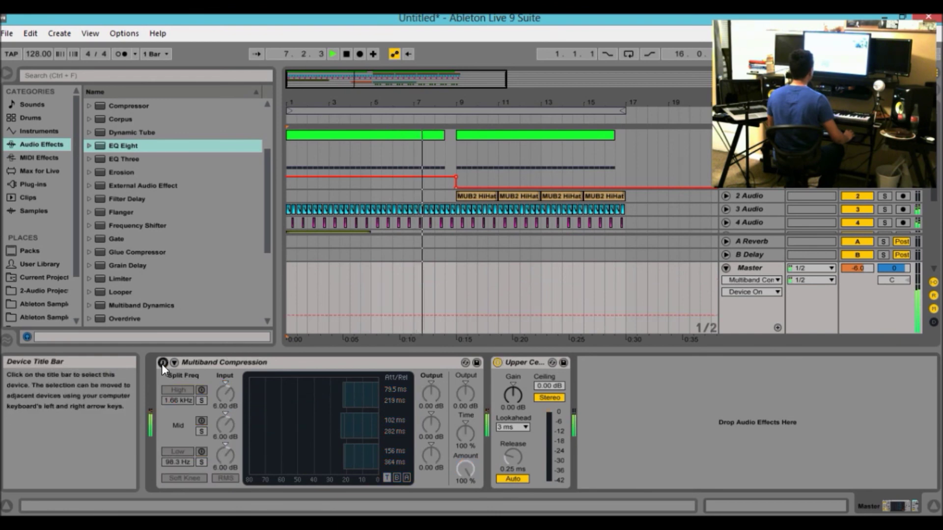
click(162, 363)
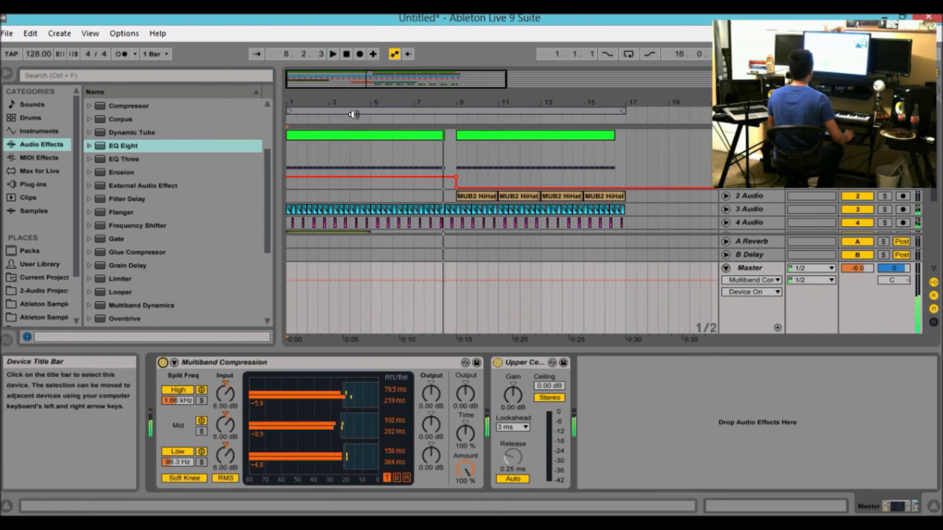
click(347, 53)
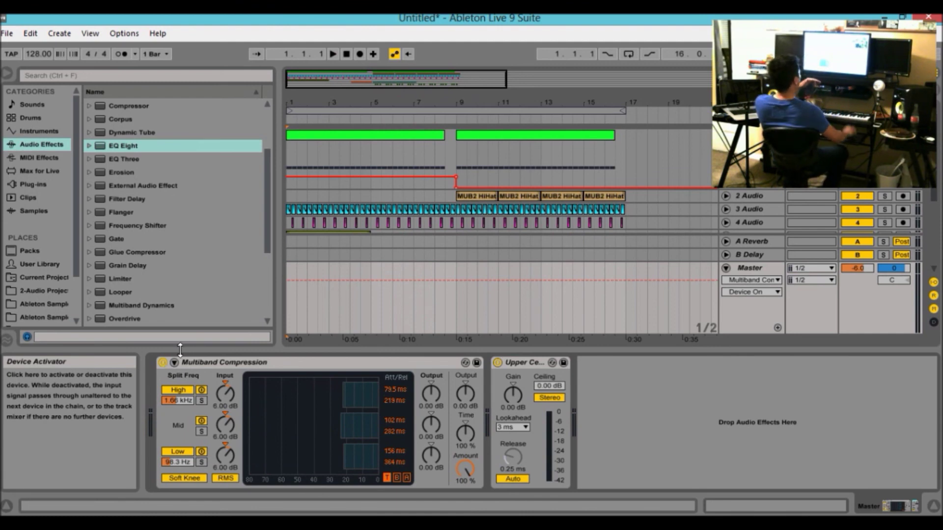
Step: Solo the 2 Audio track and play the hi-hat loops from about bar 10, then hide the device chain
click(474, 222)
key(space)
click(885, 197)
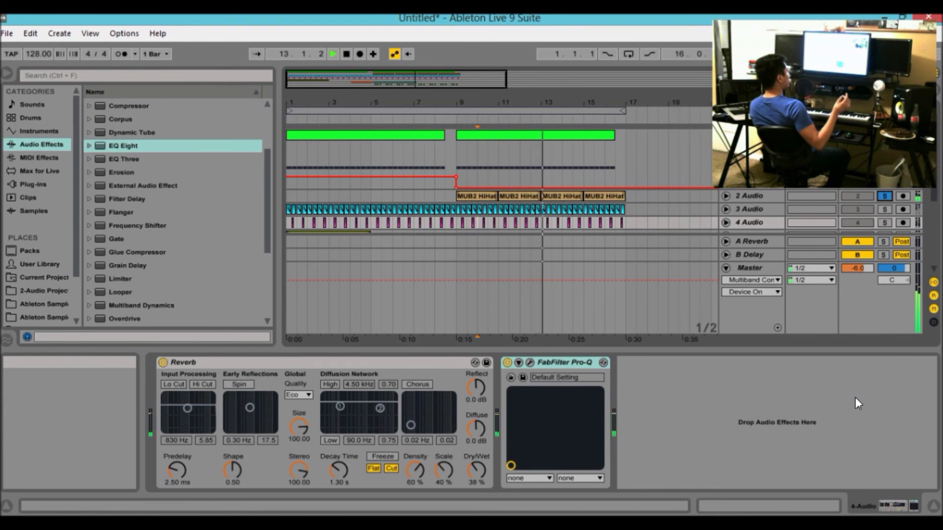
key(space)
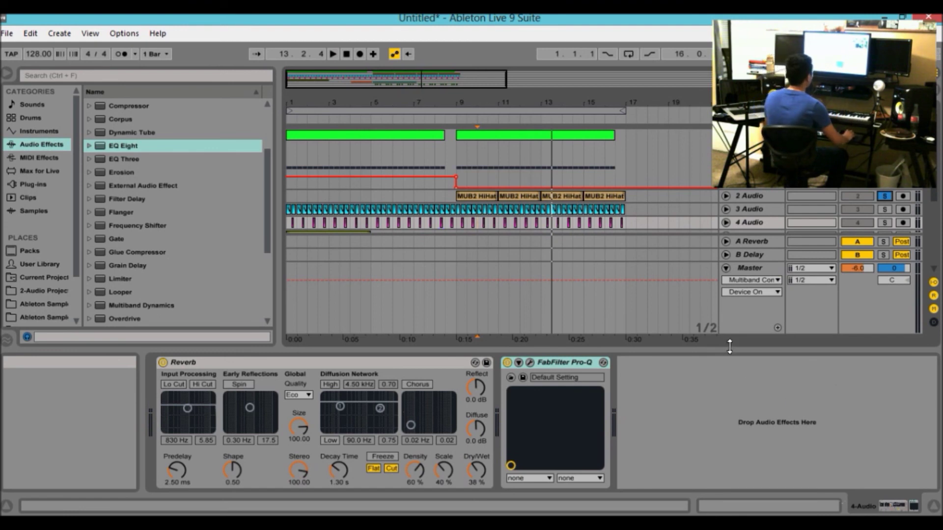
drag(730, 347, 732, 463)
drag(713, 364, 682, 502)
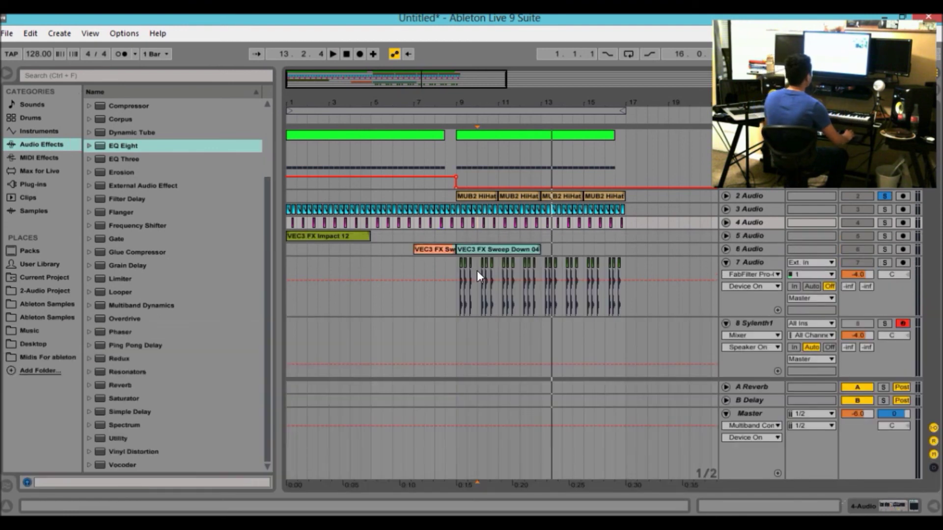
Step: Show the Master's devices and compare Multiband Compression bypassed and active from the start with 2 Audio soloed
click(346, 54)
key(space)
key(space)
double_click(750, 413)
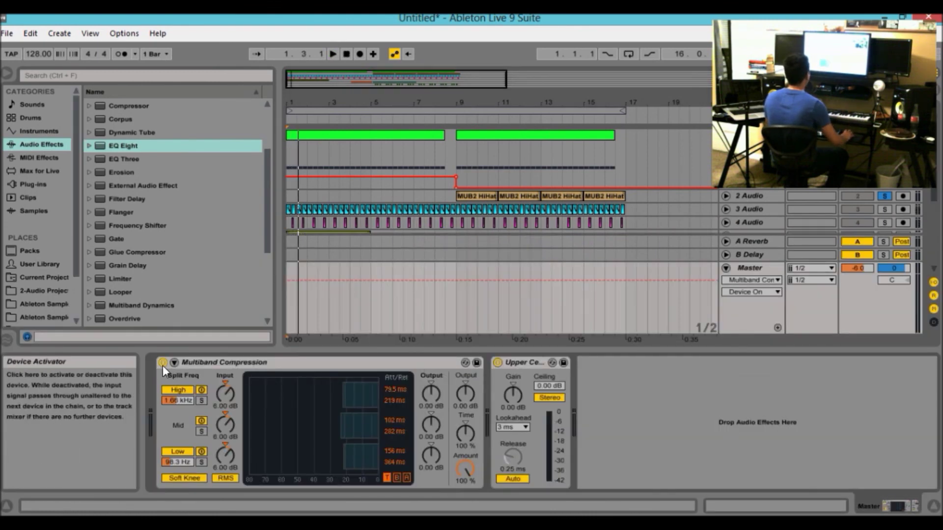
key(space)
click(163, 362)
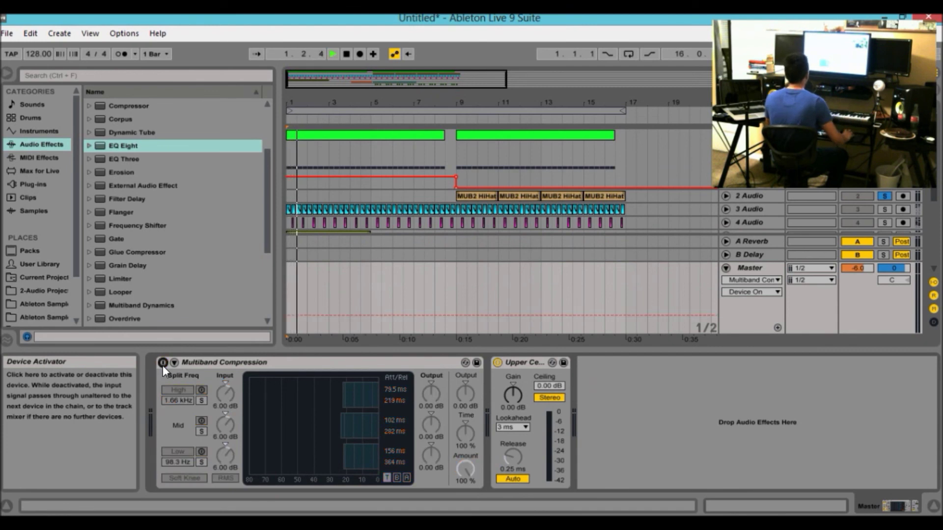
click(163, 362)
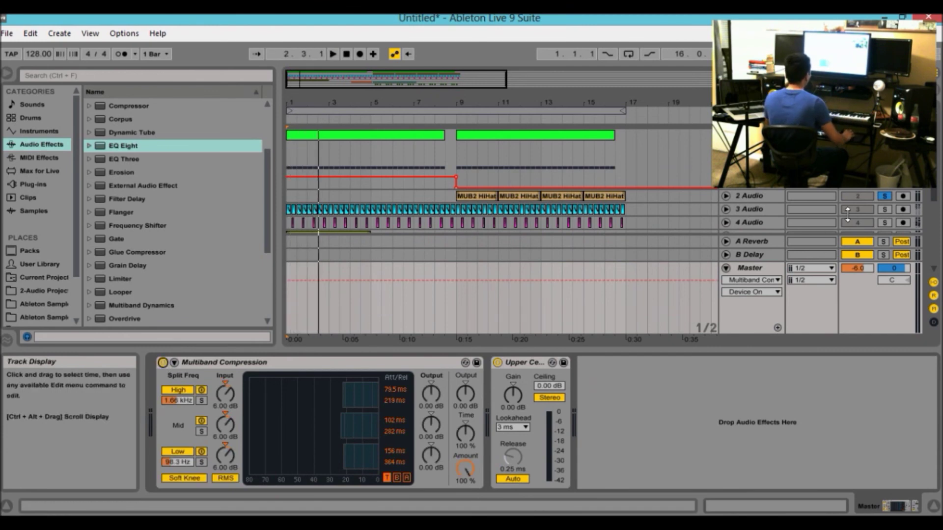
Step: Unsolo 2 Audio and compare the full opening section with Multiband Compression bypassed and active
click(884, 196)
key(space)
click(163, 362)
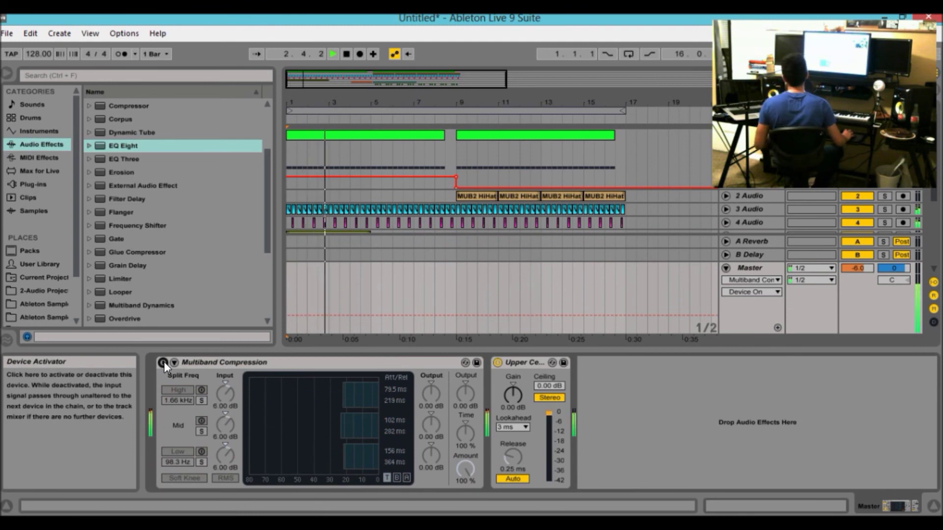
click(163, 363)
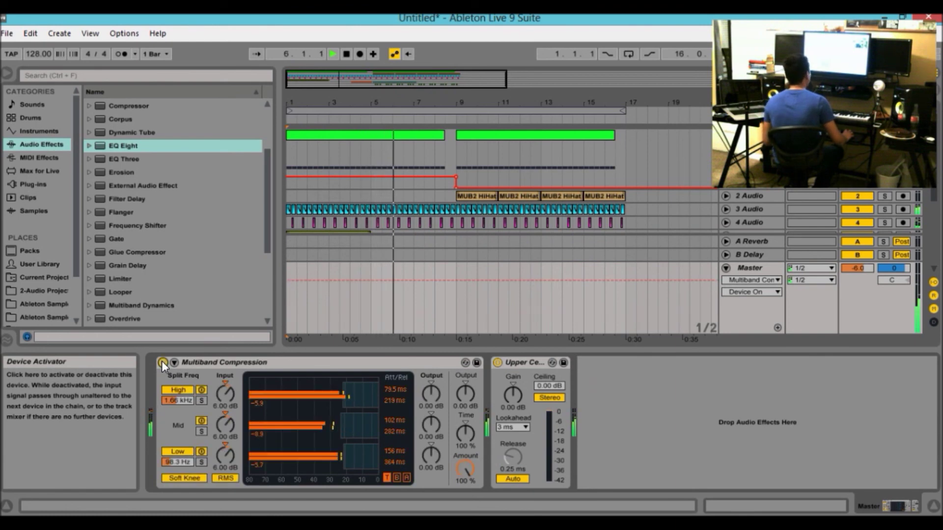
key(space)
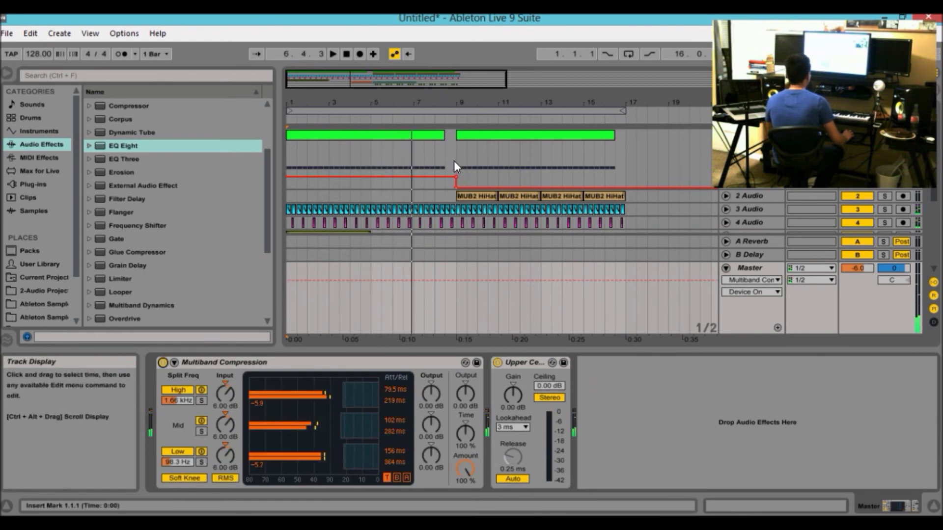
Step: Play the second section from bar 9 and compare the Master with Multiband Compression bypassed and active
click(455, 159)
key(space)
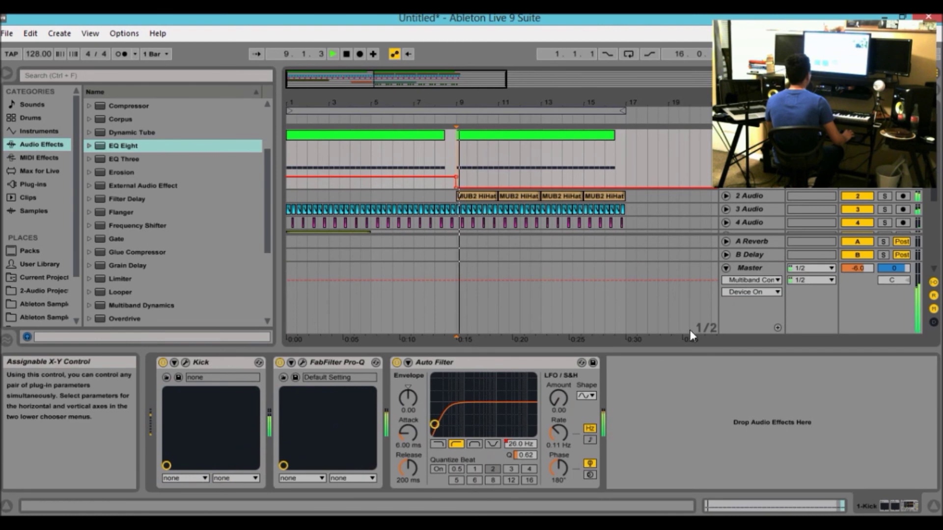
click(750, 267)
click(163, 363)
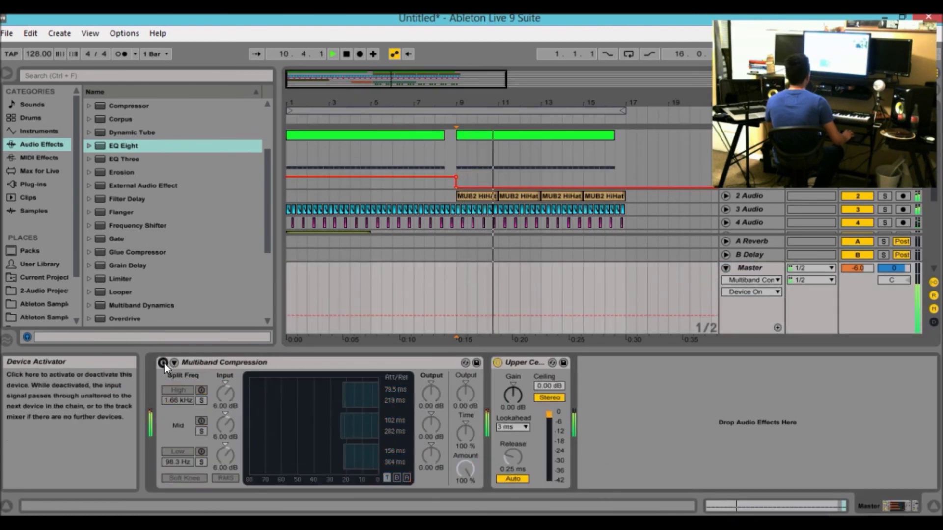
click(163, 362)
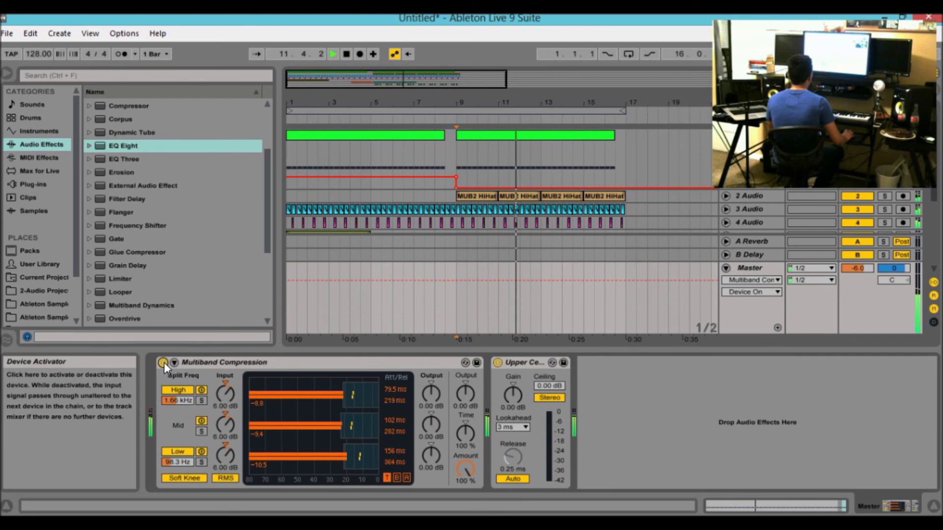
click(225, 459)
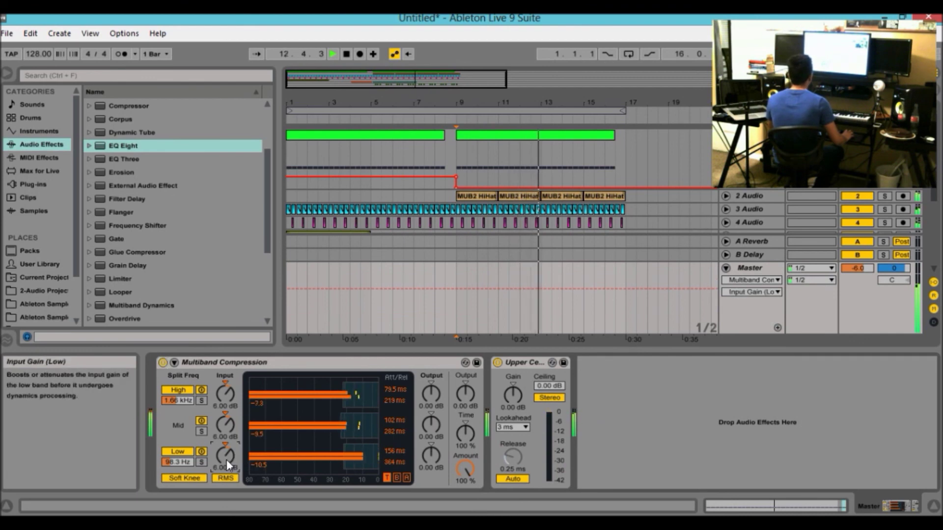
key(space)
Step: Delete Multiband Compression and the Upper Ceiling limiter from the Master track, and hide the device chain
click(372, 364)
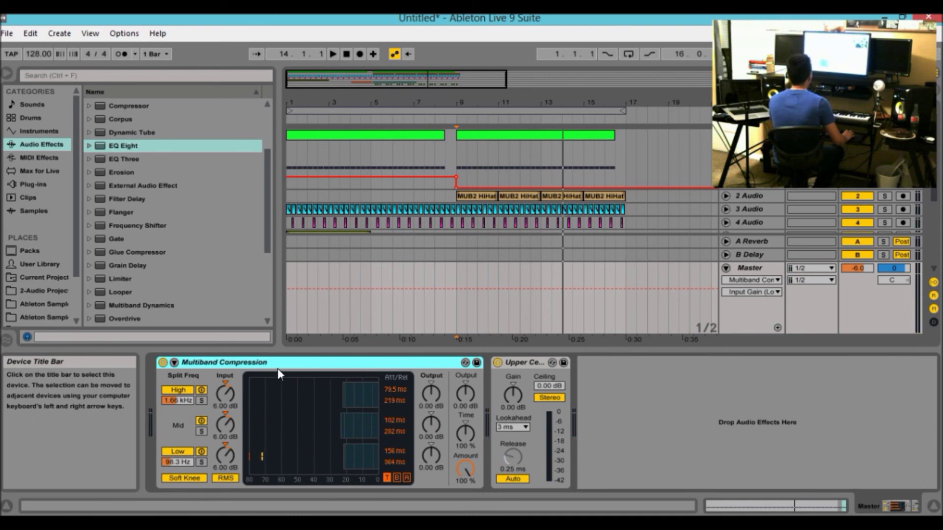
key(Delete)
key(Delete)
drag(427, 349, 437, 466)
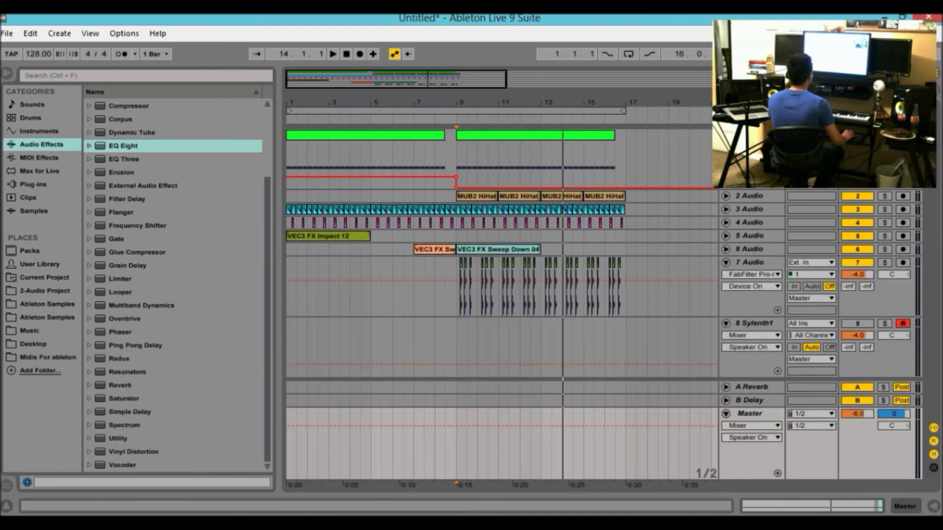
Step: Play the arrangement from the start and from the kick break before bar 9 without the Master effects
drag(383, 119, 426, 127)
drag(372, 86, 372, 85)
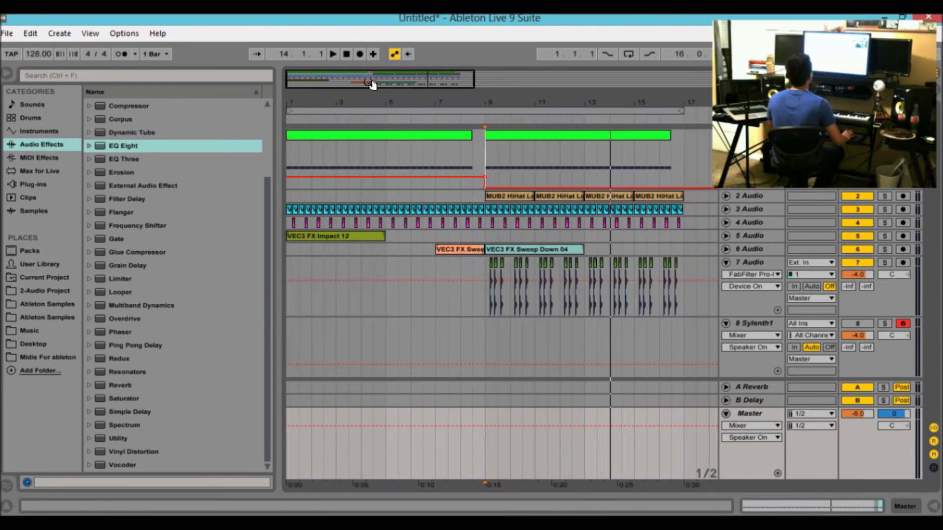
click(346, 54)
click(333, 54)
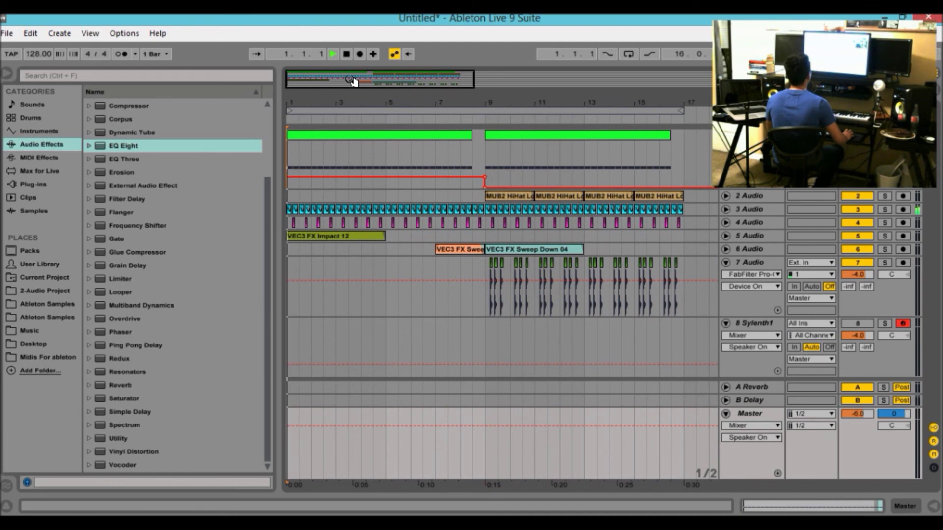
click(479, 159)
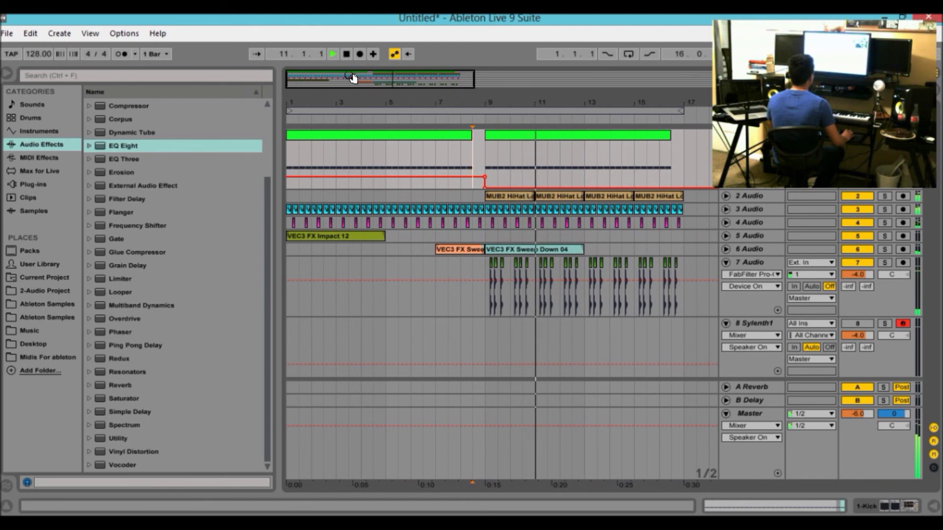
drag(354, 84, 353, 80)
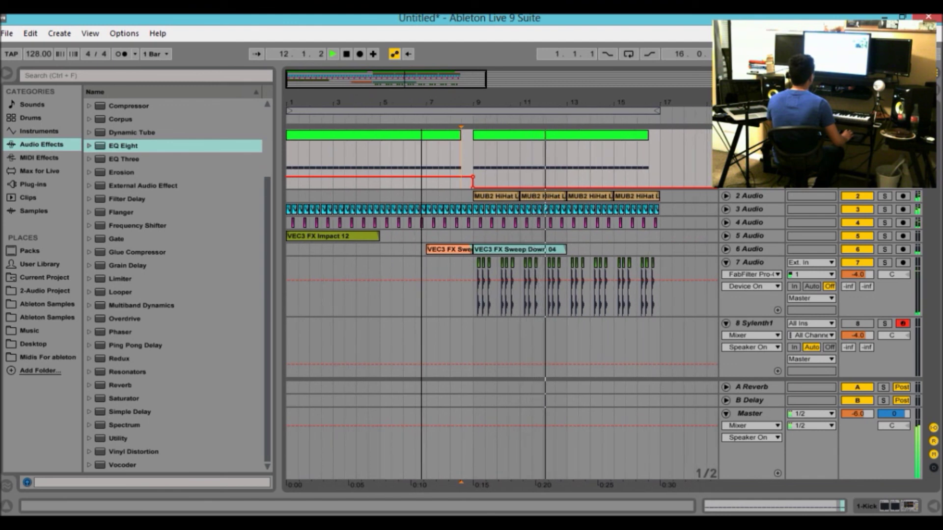
key(space)
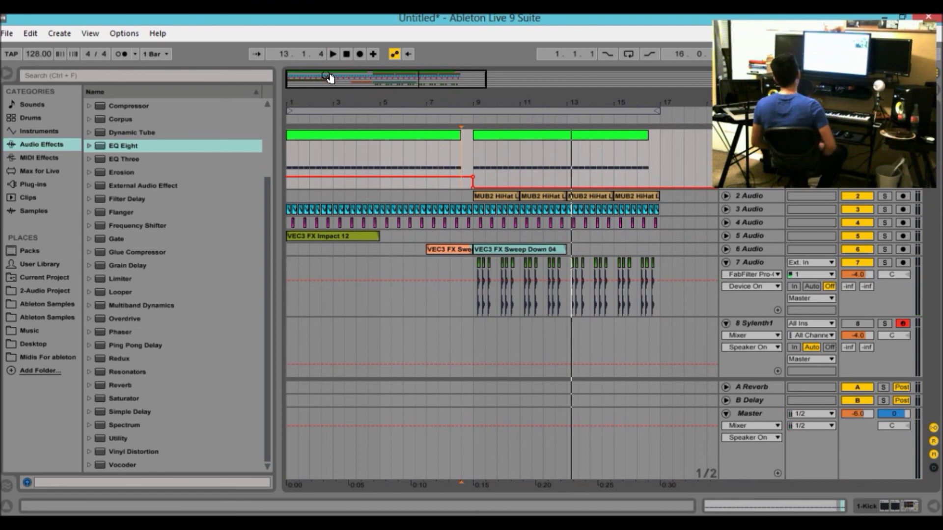